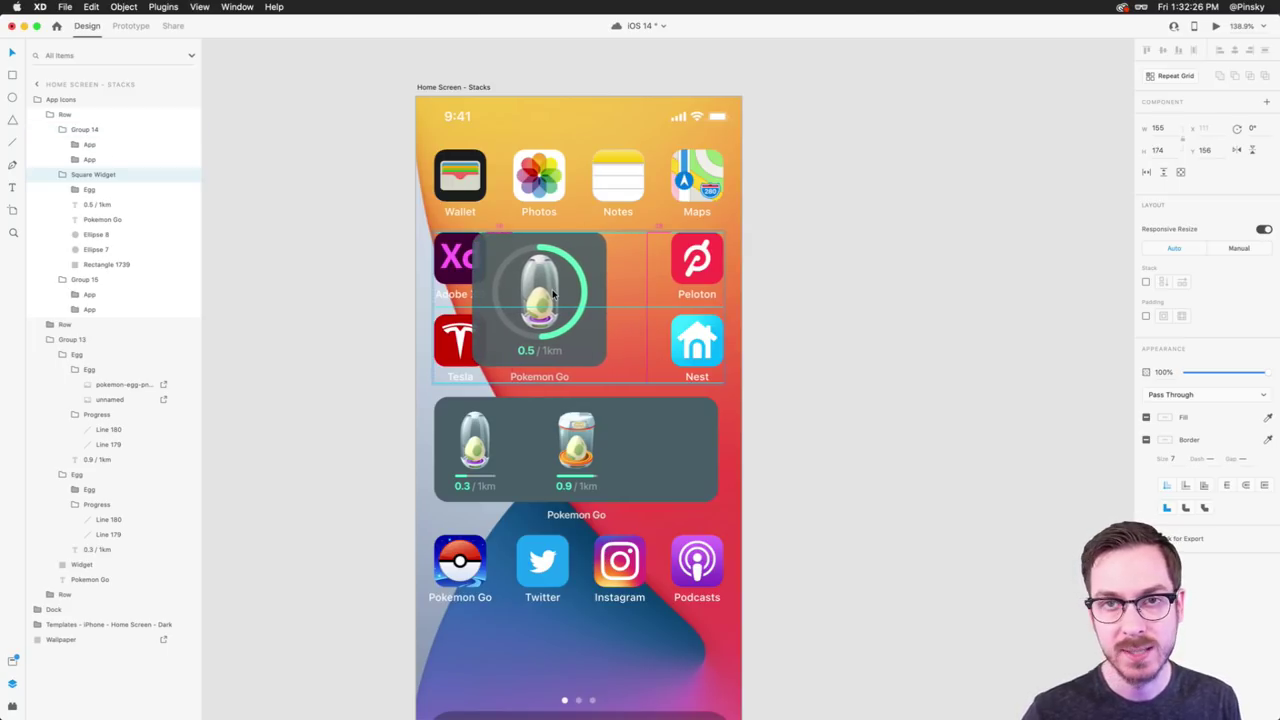
- Turn the App Icons group on the Home Screen – Stacks artboard into a stack
click(595, 425)
mouse_move(606, 422)
mouse_down()
mouse_move(623, 276)
mouse_move(600, 400)
mouse_up()
click(89, 100)
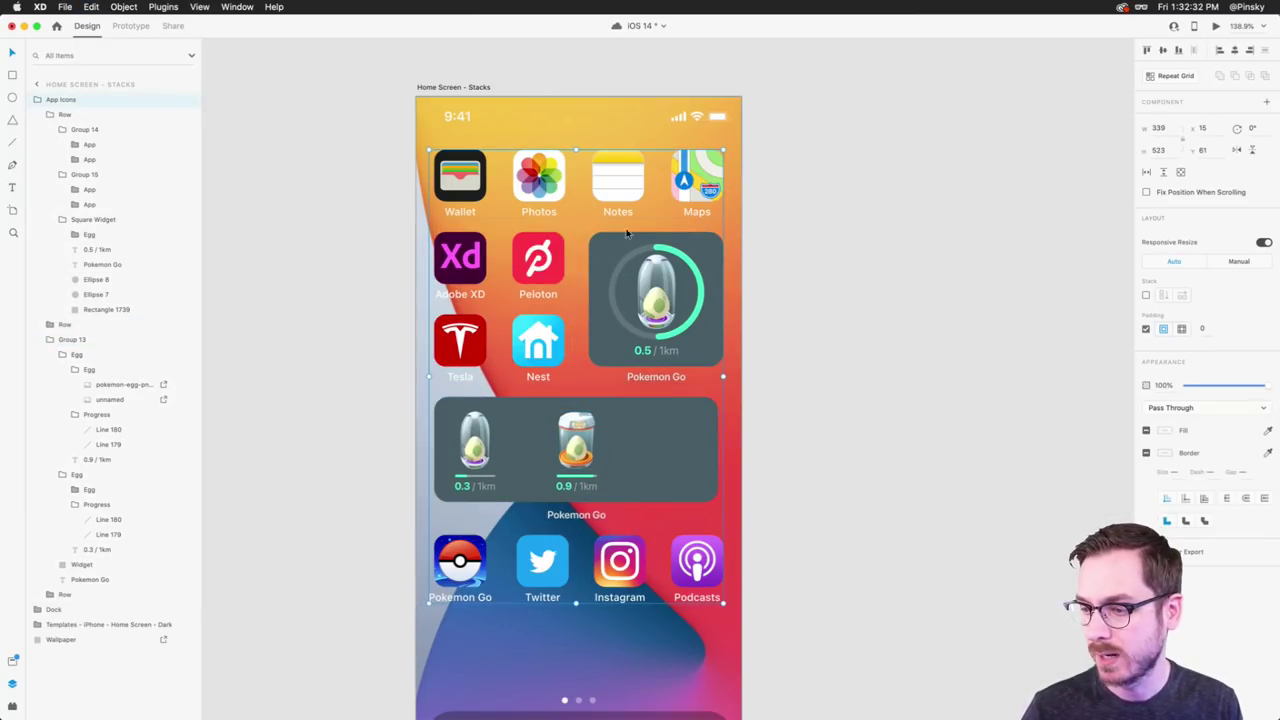
click(1146, 295)
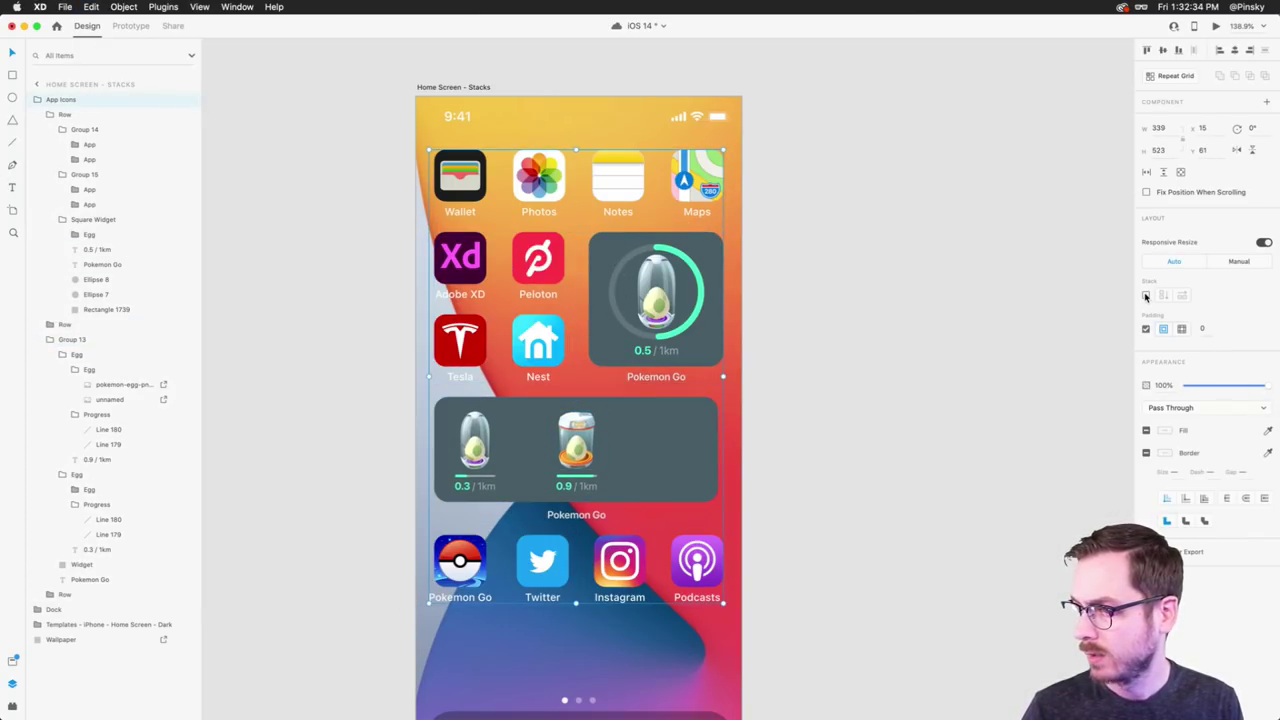
- Reorder the stacks so the wide Pokemon Go widget sits above the Wallet row and the square widget precedes the Adobe XD and Peloton icons
click(612, 418)
drag(612, 418, 644, 217)
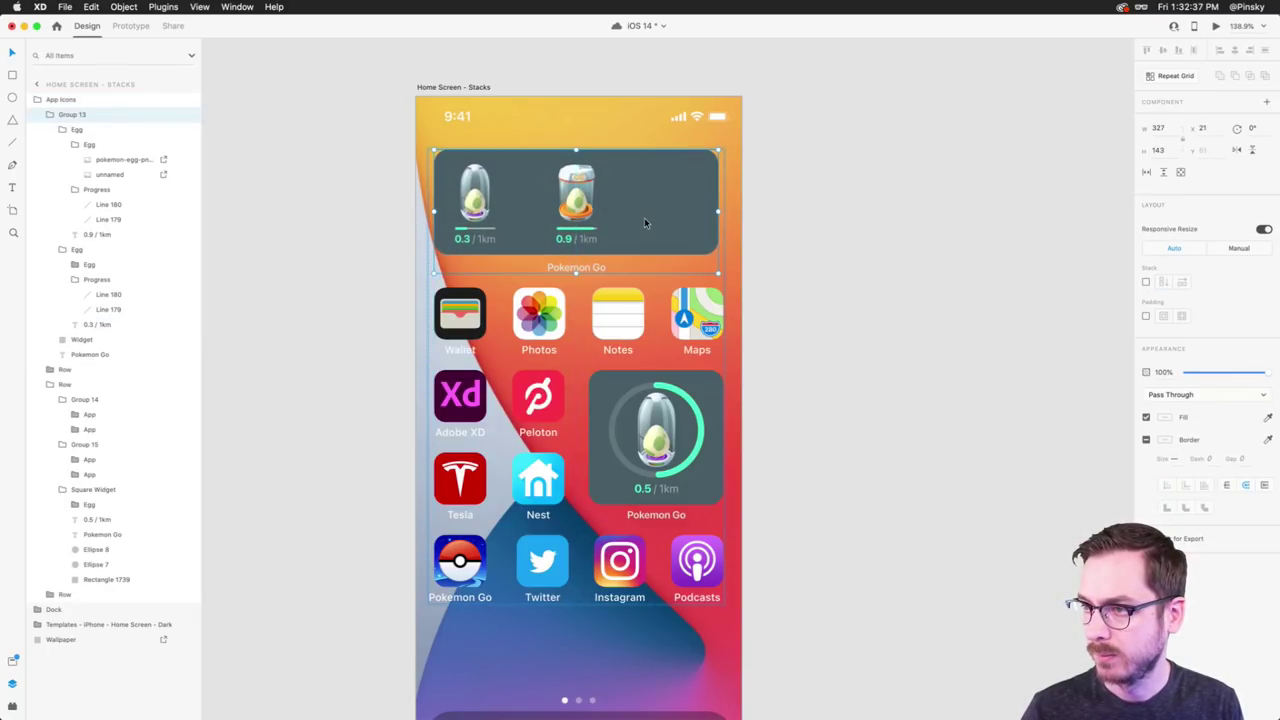
click(669, 457)
drag(669, 457, 512, 455)
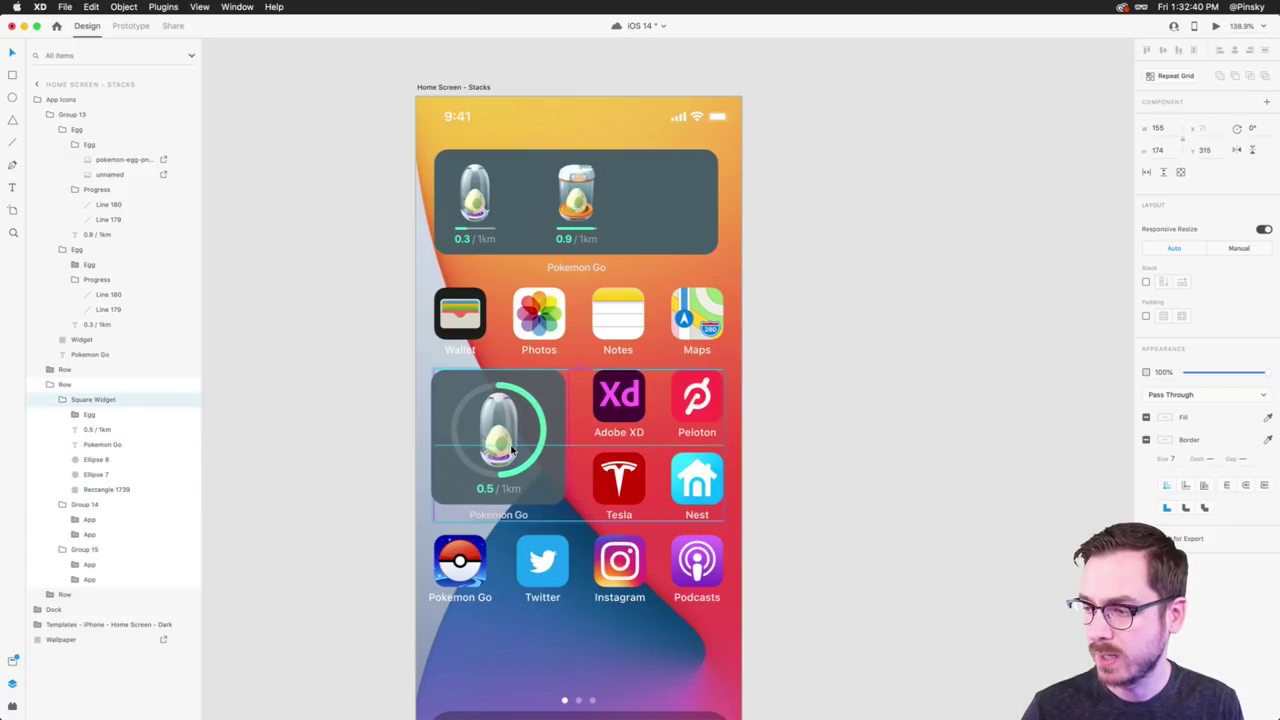
click(814, 442)
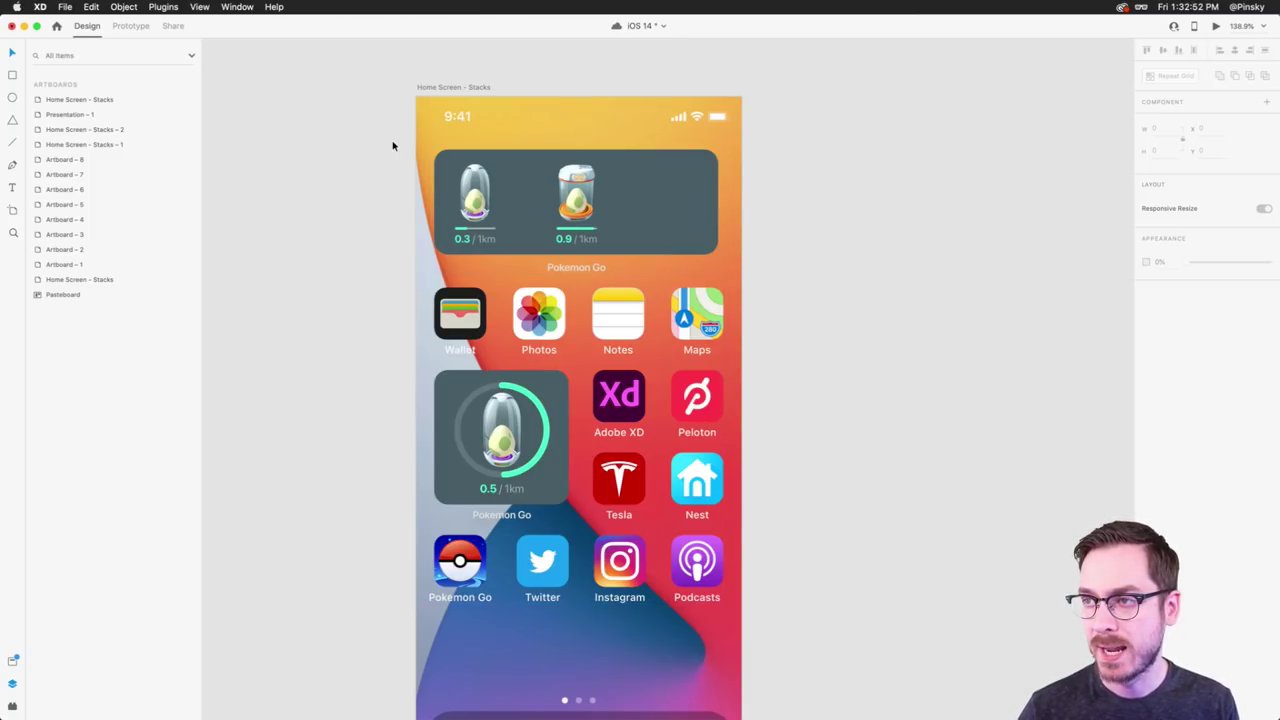
- Duplicate the Home Screen – Stacks artboard beside the original
scroll(394, 140, right, 5)
click(320, 78)
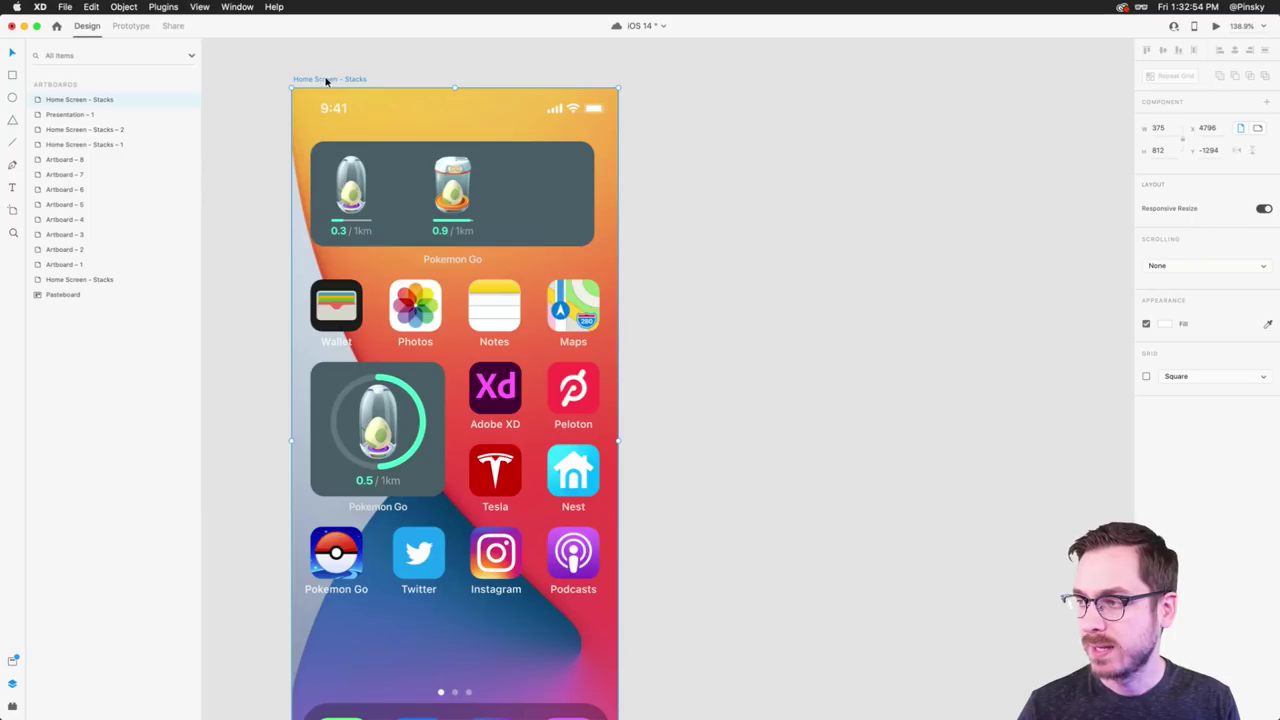
key(super+d)
scroll(326, 82, right, 8)
scroll(594, 58, up, 5)
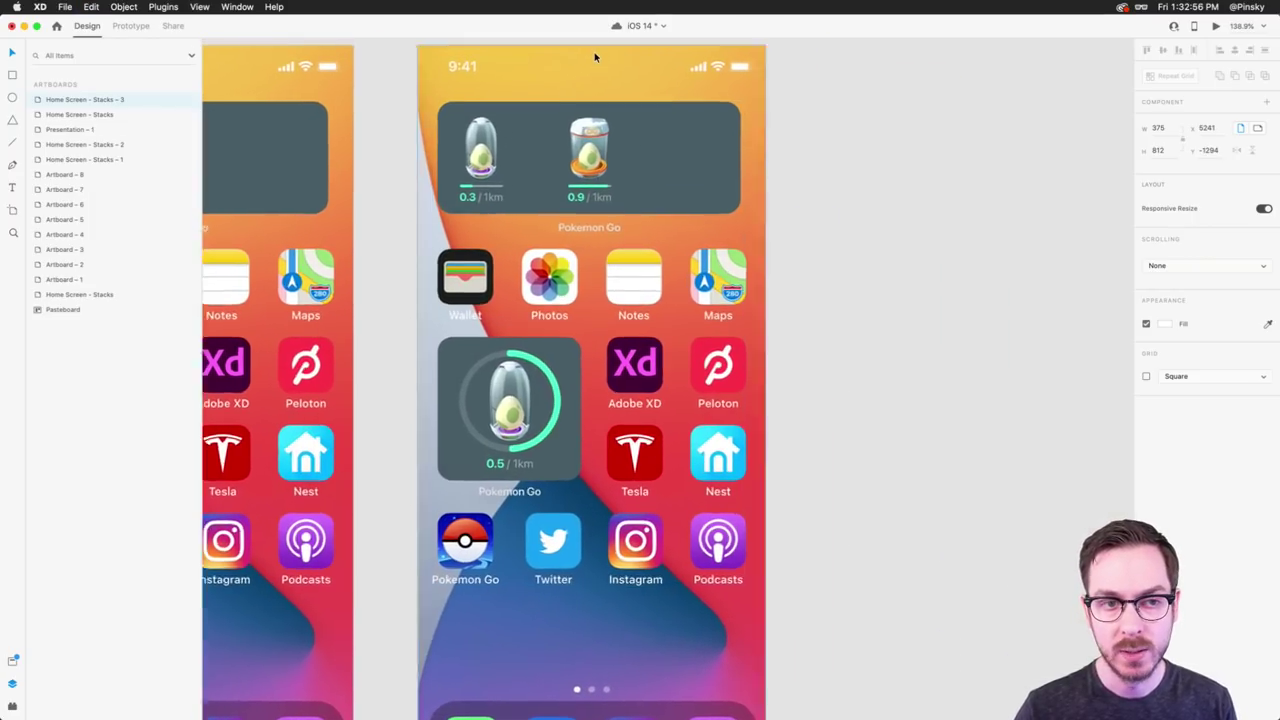
- Switch to Safari and view the tweet about iOS 14 widgets and one-tap burrito ordering
key(super+Tab)
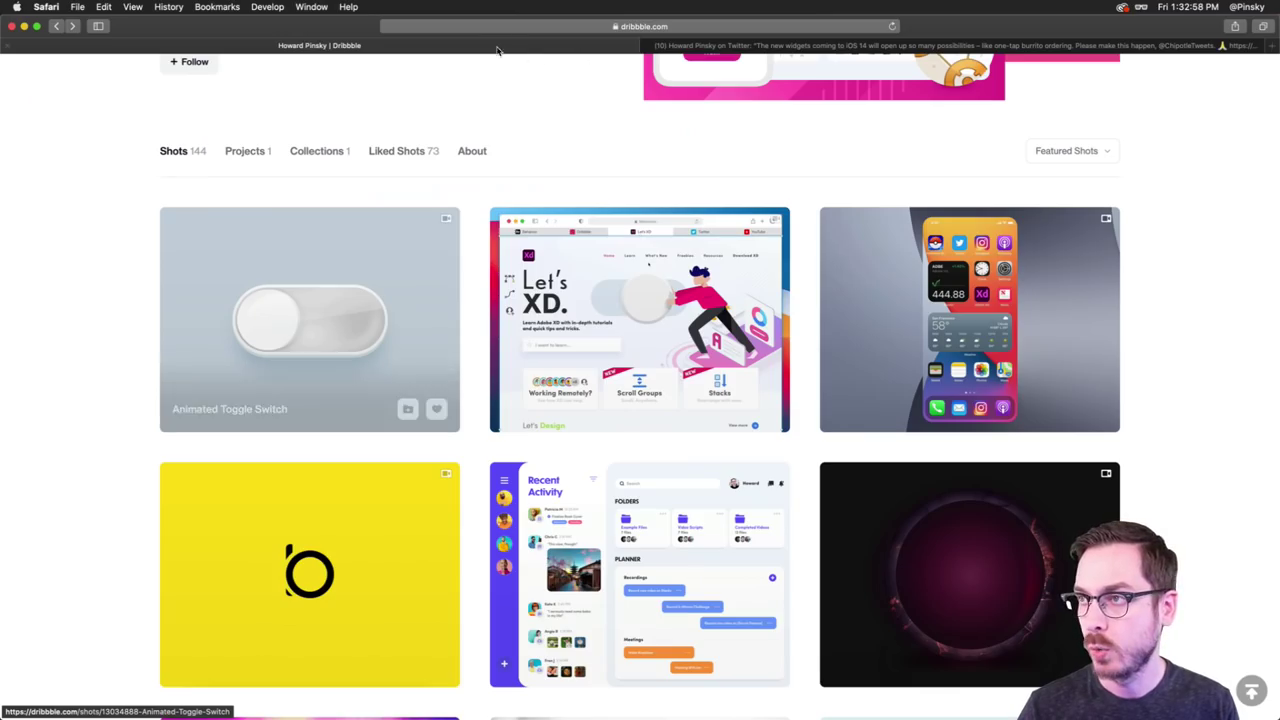
click(840, 45)
click(603, 353)
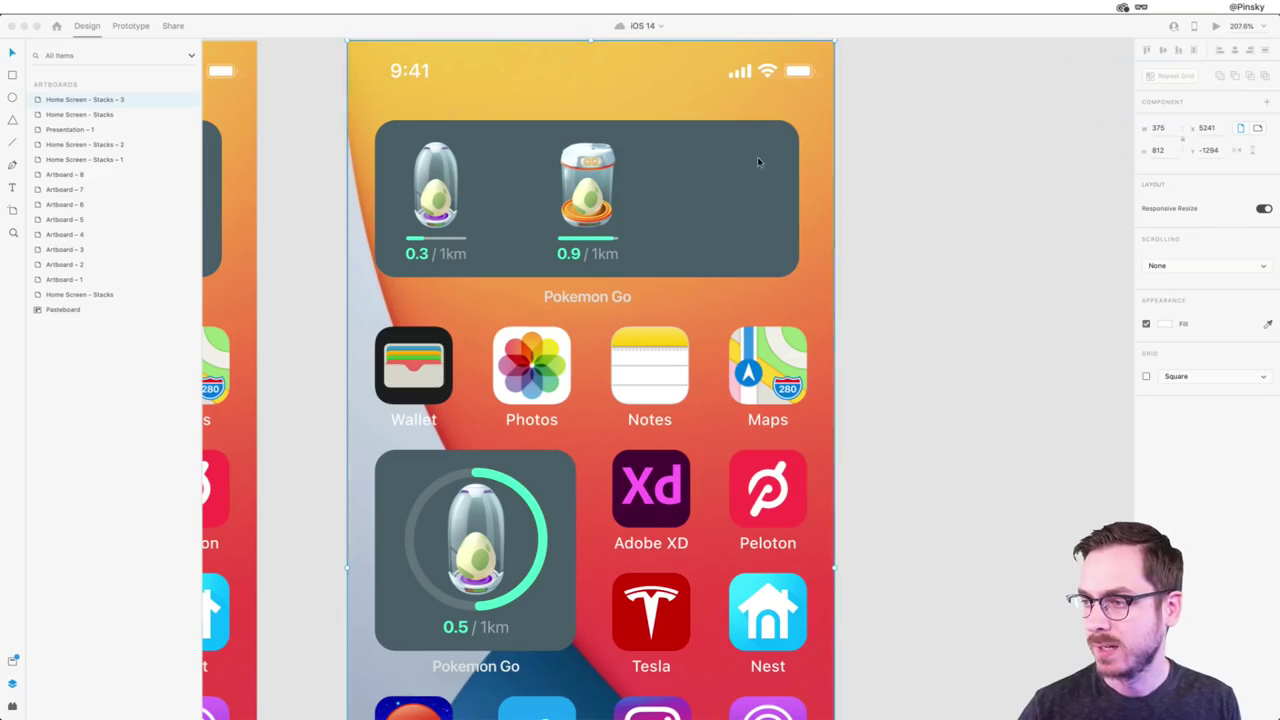
- Delete both egg groups from the wide Pokemon Go widget on the duplicated artboard
click(436, 188)
scroll(486, 191, up, 5)
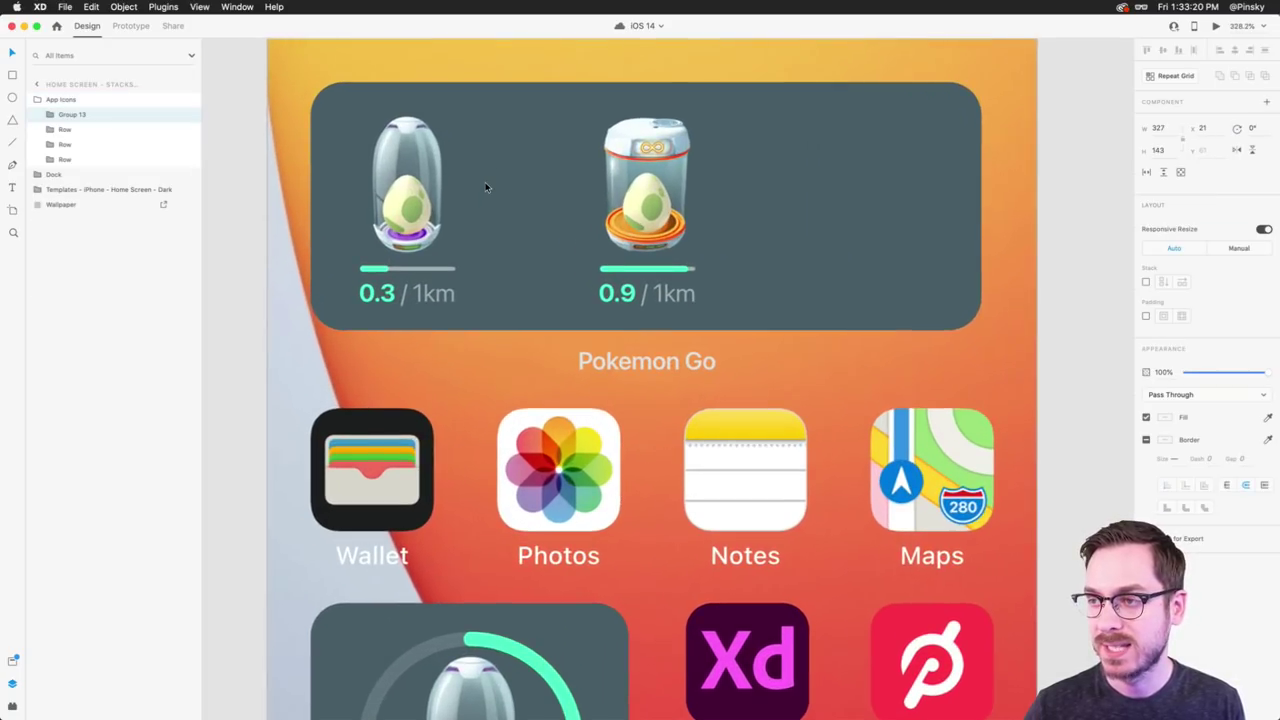
double_click(384, 216)
key(Delete)
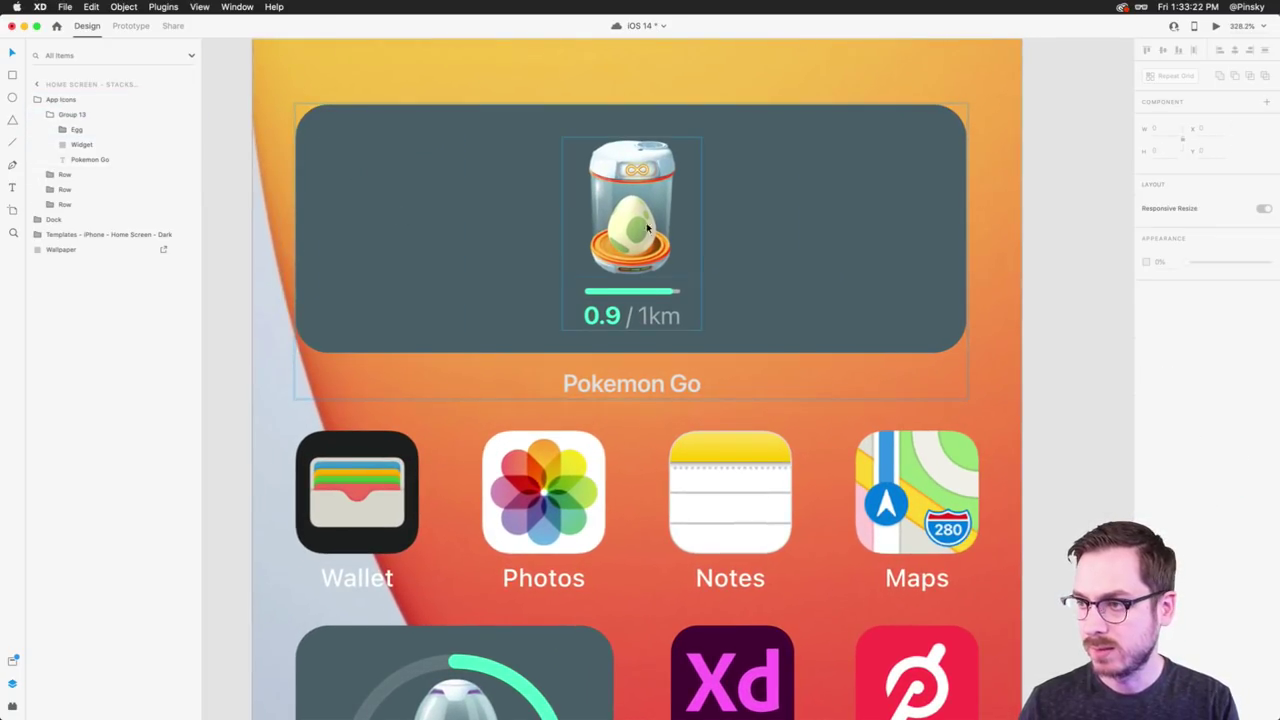
click(638, 224)
key(Delete)
- Change the fill of the emptied wide widget's background rectangle to a very dark reddish brown
click(594, 222)
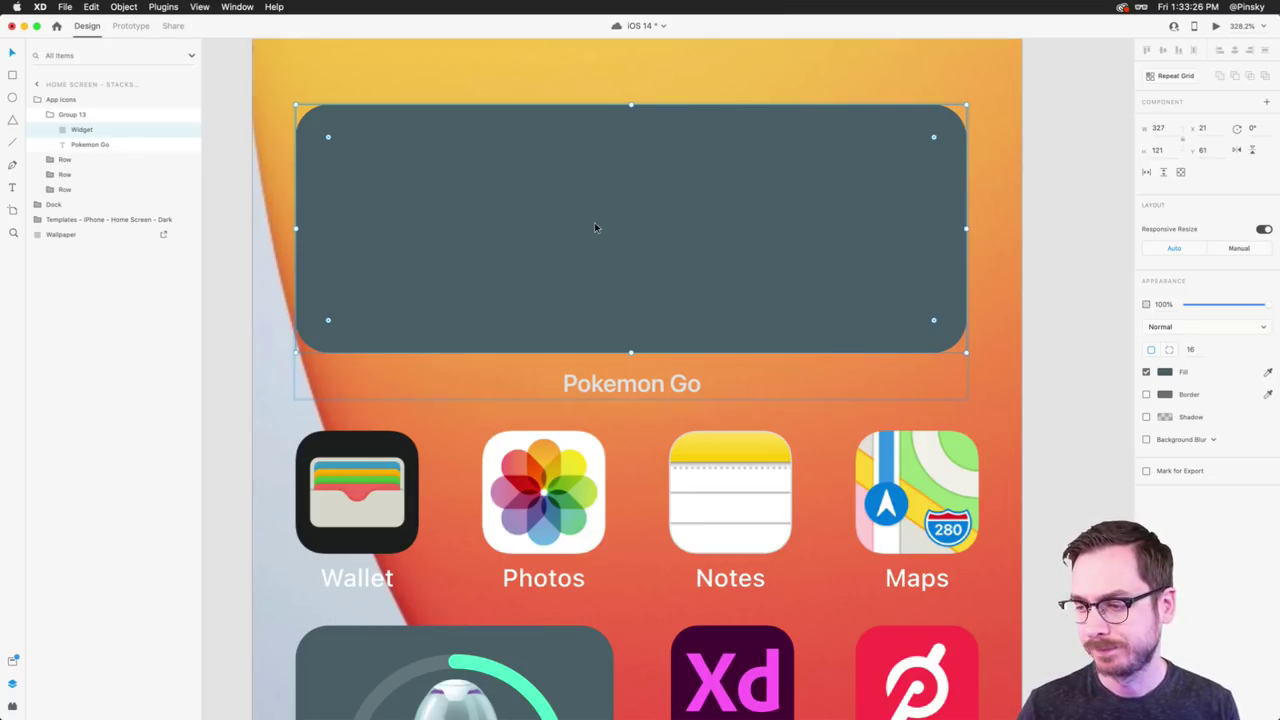
scroll(710, 254, right, 2)
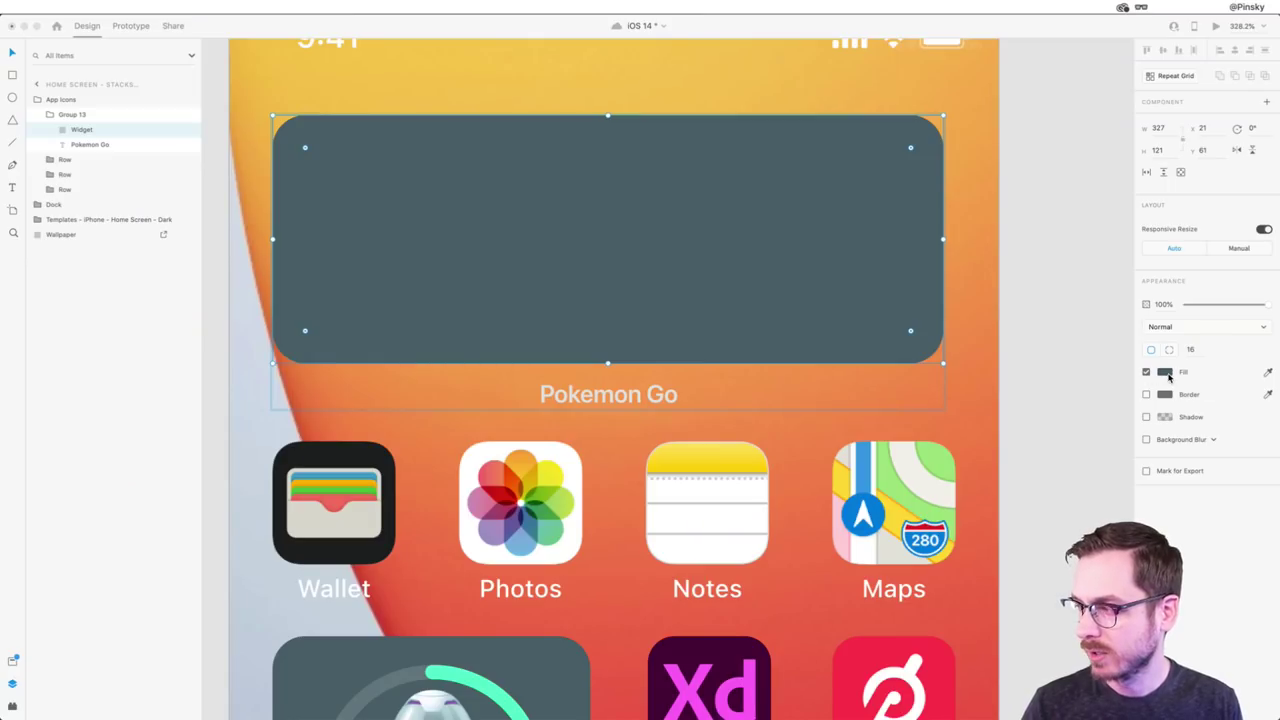
click(1165, 372)
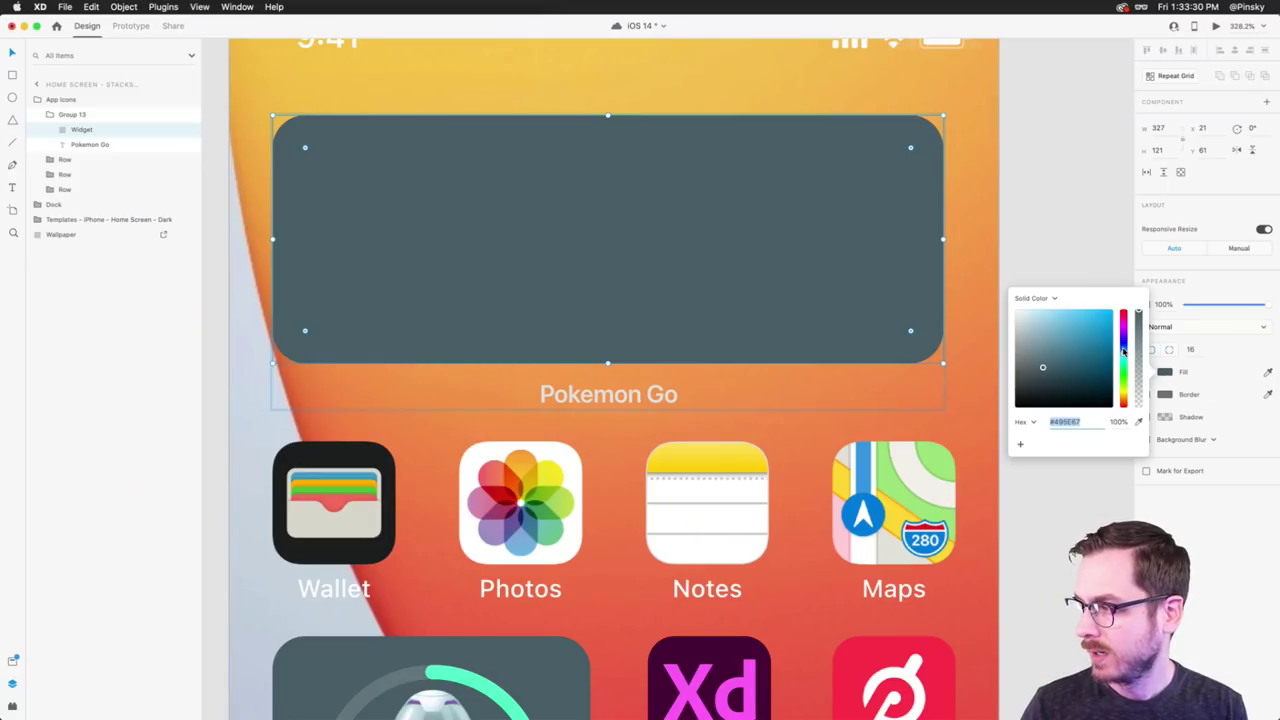
drag(1124, 350, 1122, 311)
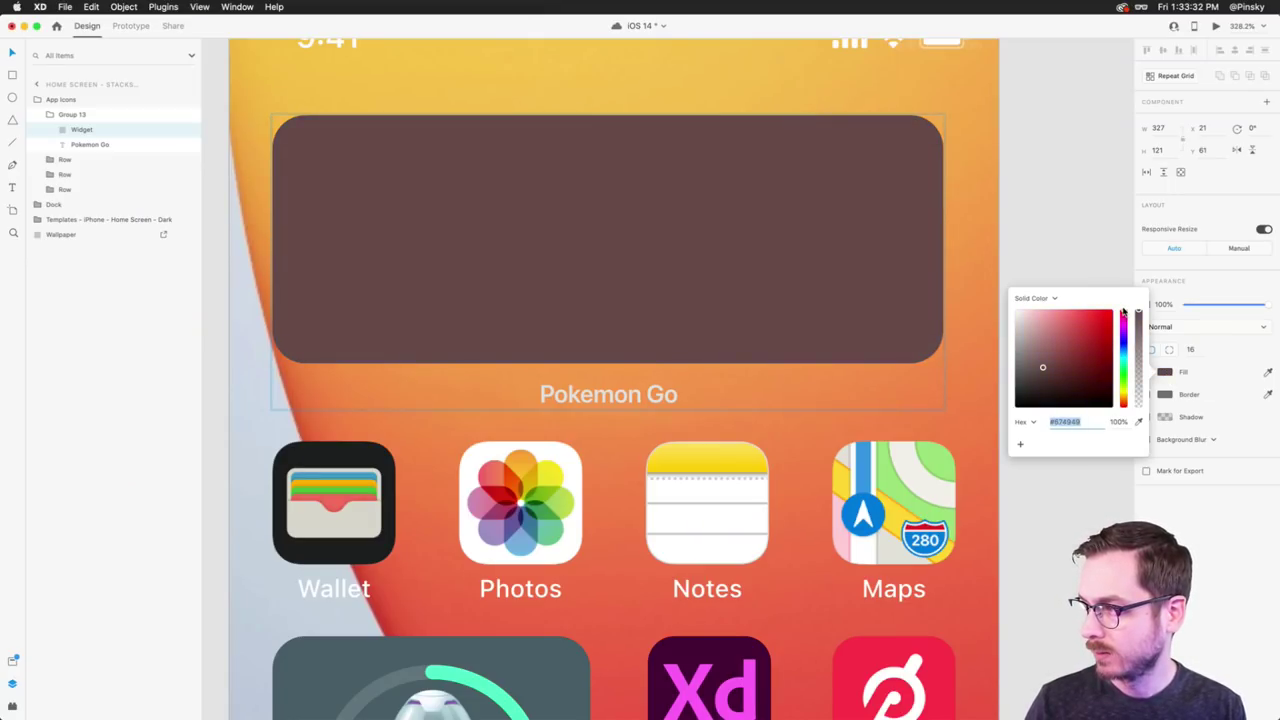
click(1043, 388)
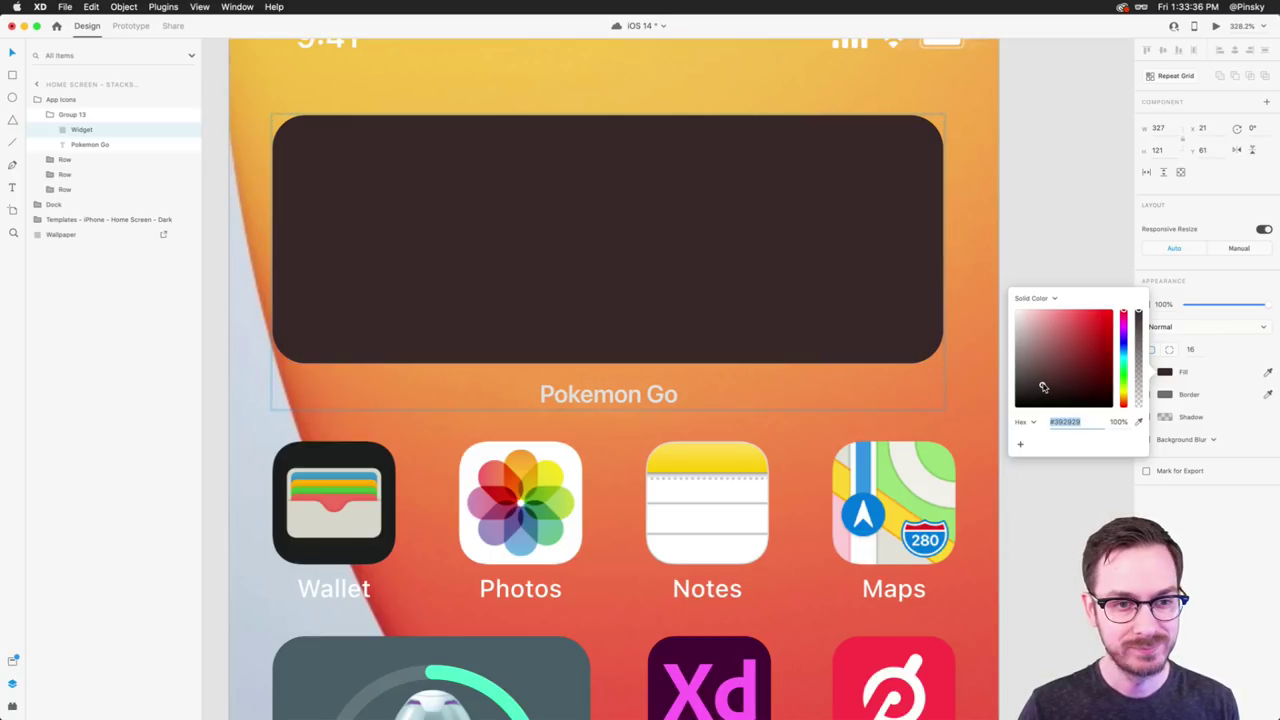
click(1041, 386)
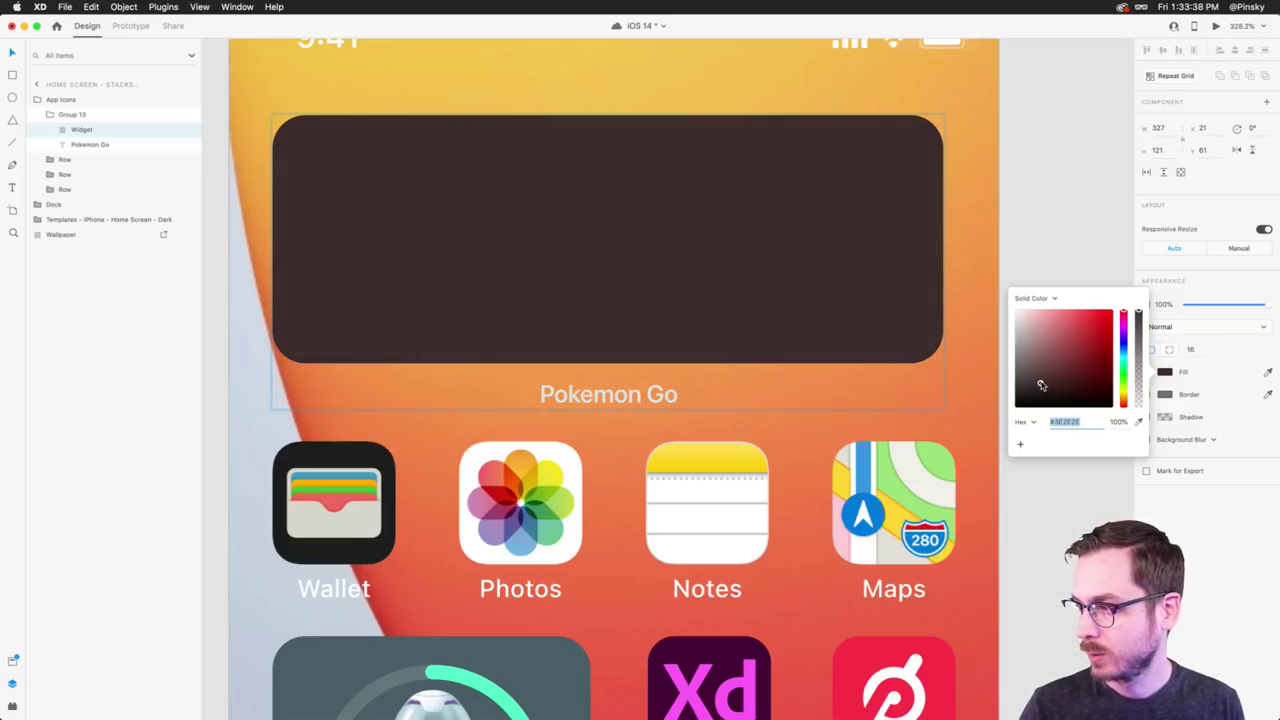
click(1042, 387)
click(1188, 533)
- Change the label below the wide widget to "Chiptole"
scroll(635, 300, up, 1)
click(635, 300)
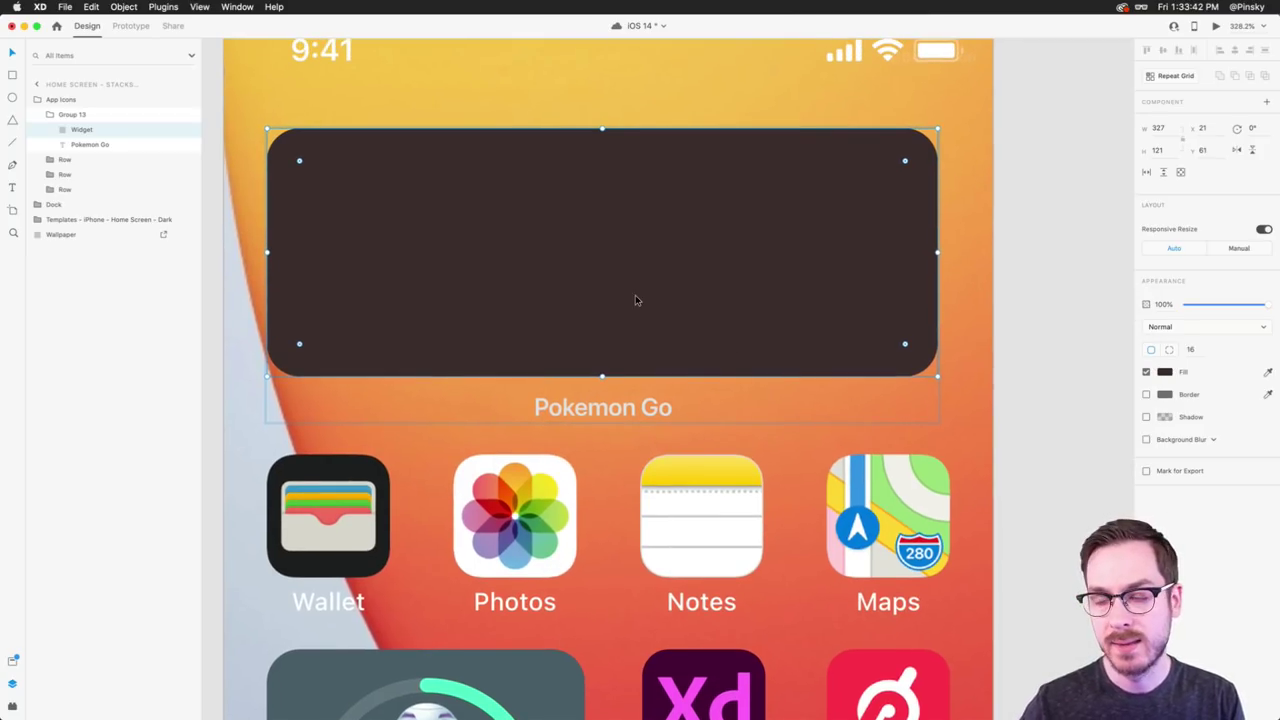
click(600, 408)
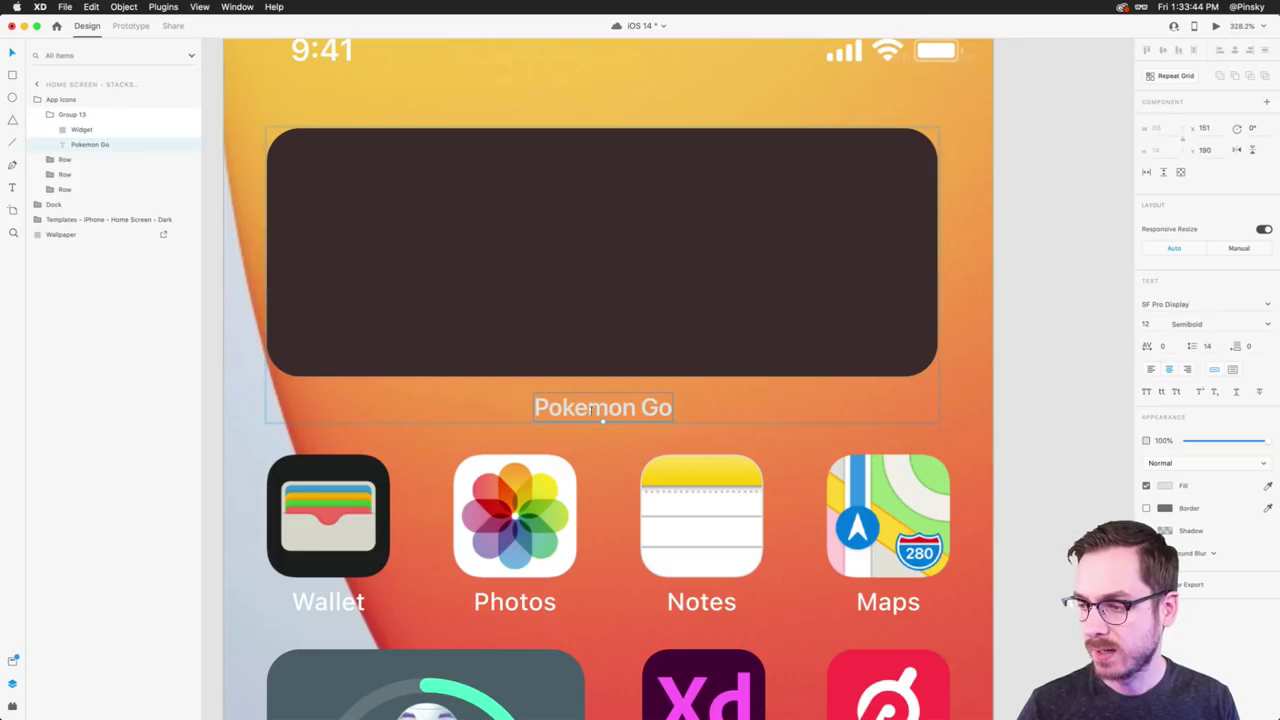
double_click(595, 408)
text(Chiptole)
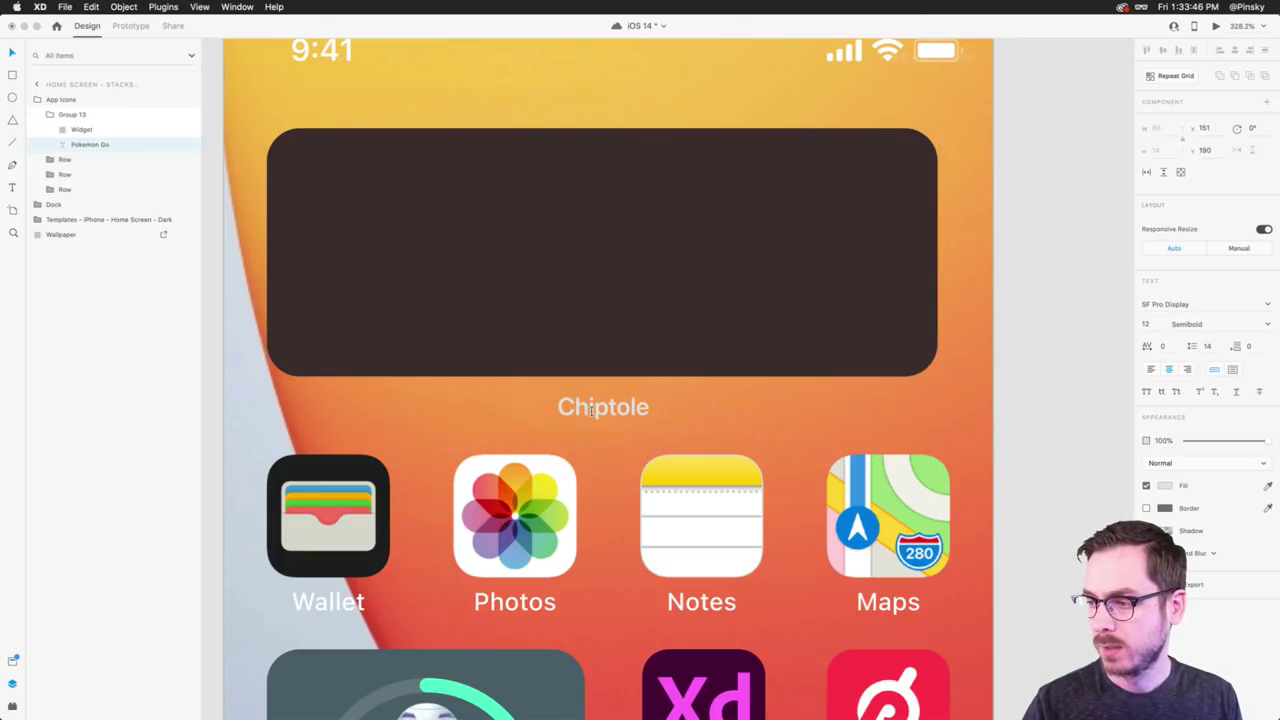
key(Escape)
- Draw a square about 39 px wide in the wide widget's upper-left corner and round its corners to a radius of 8
scroll(430, 316, up, 1)
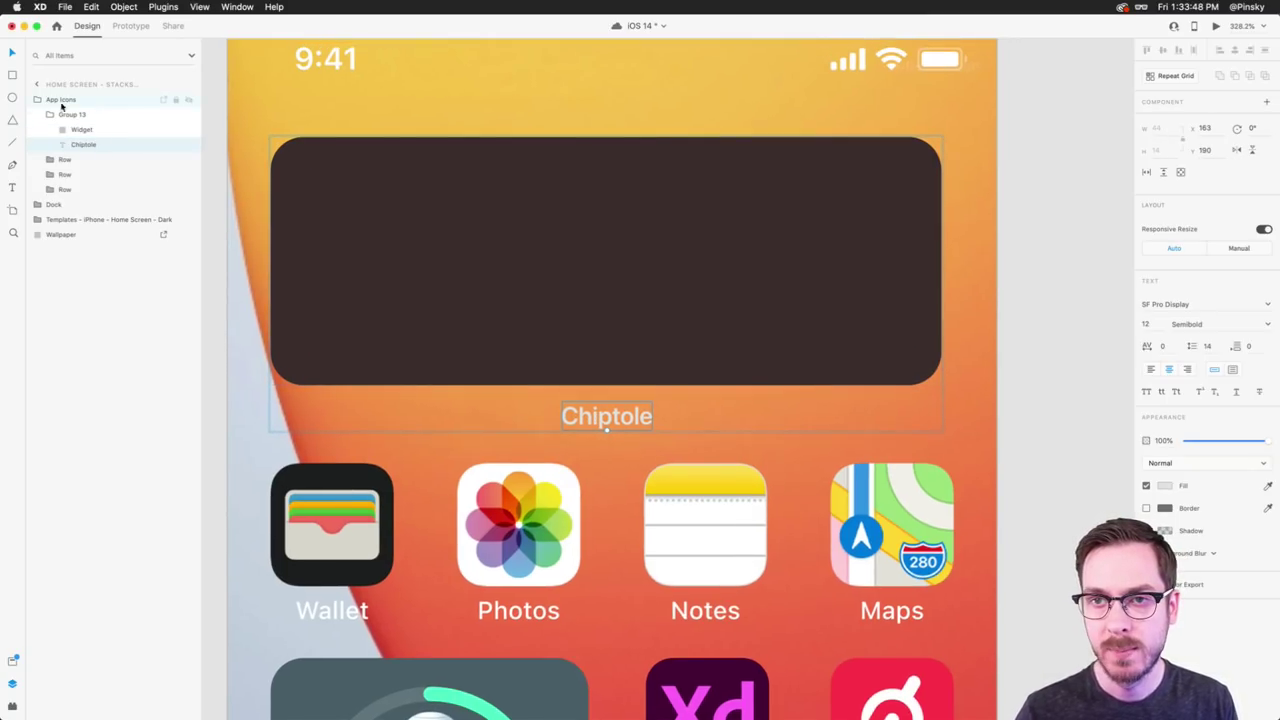
click(12, 76)
drag(296, 164, 388, 246)
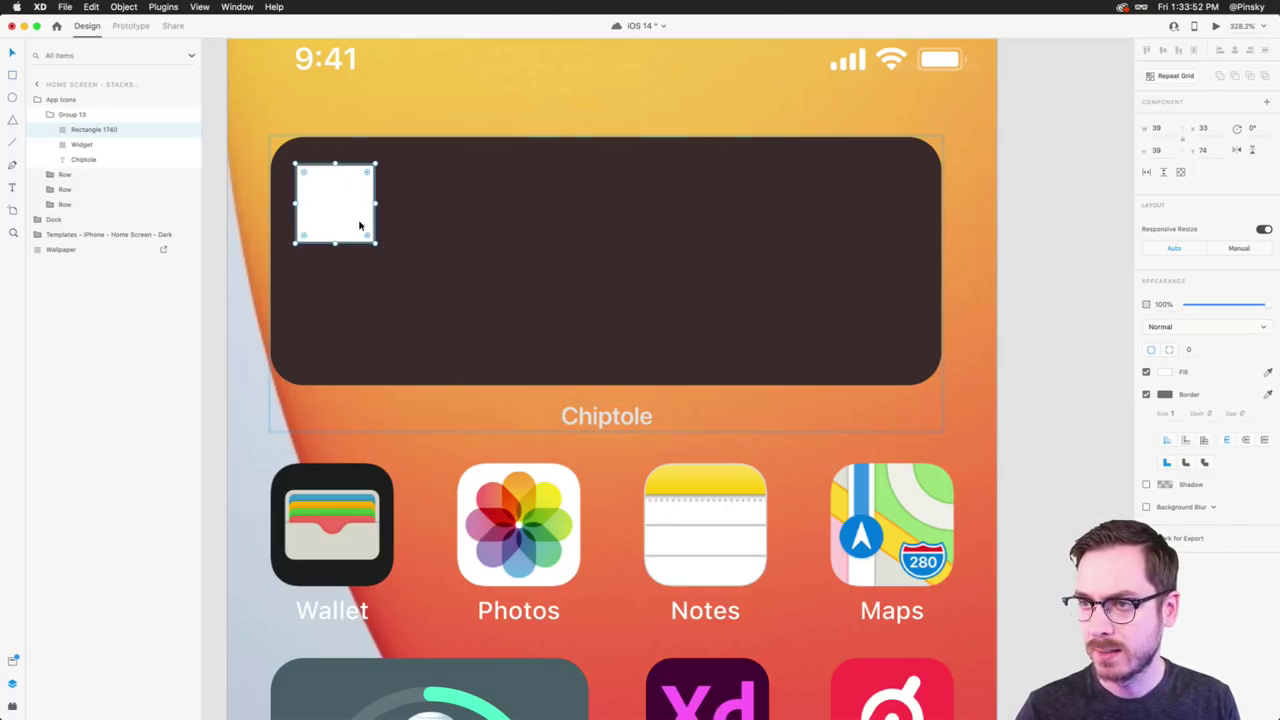
drag(305, 170, 335, 195)
- Check the white square's distances to the widget edges, nudge it up to Y 73 and remove its border
key(alt)
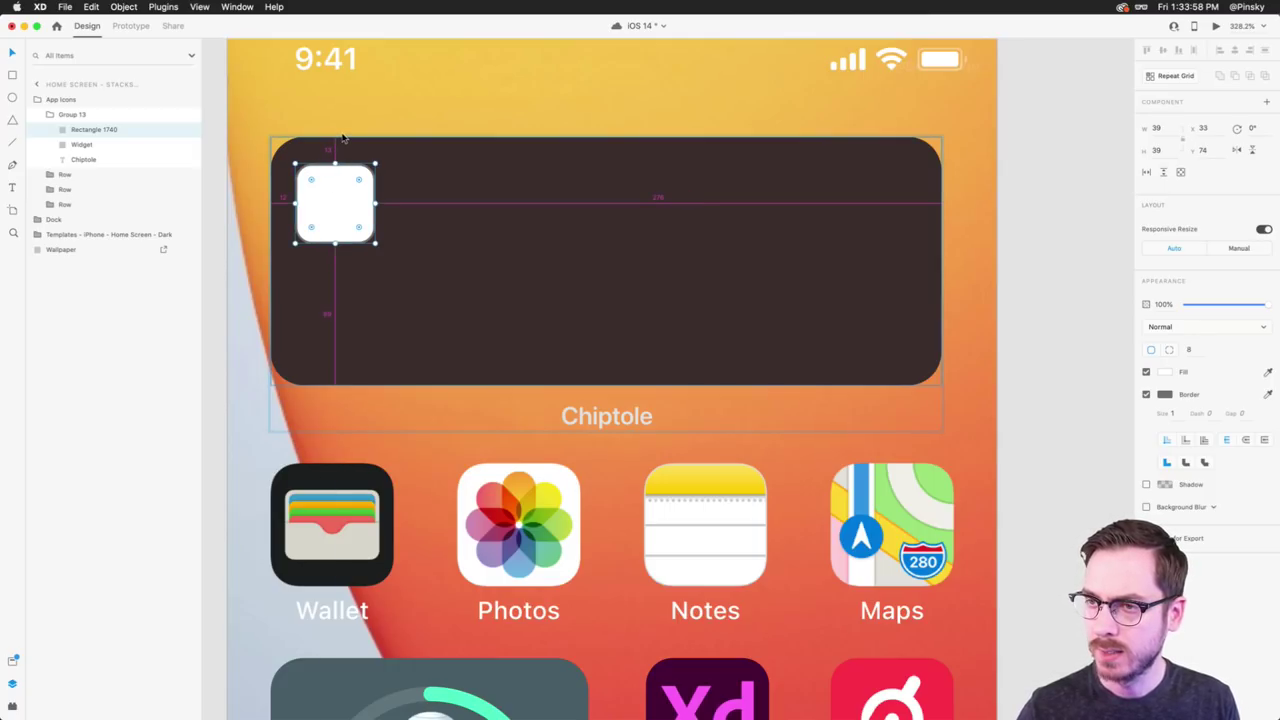
key(Up)
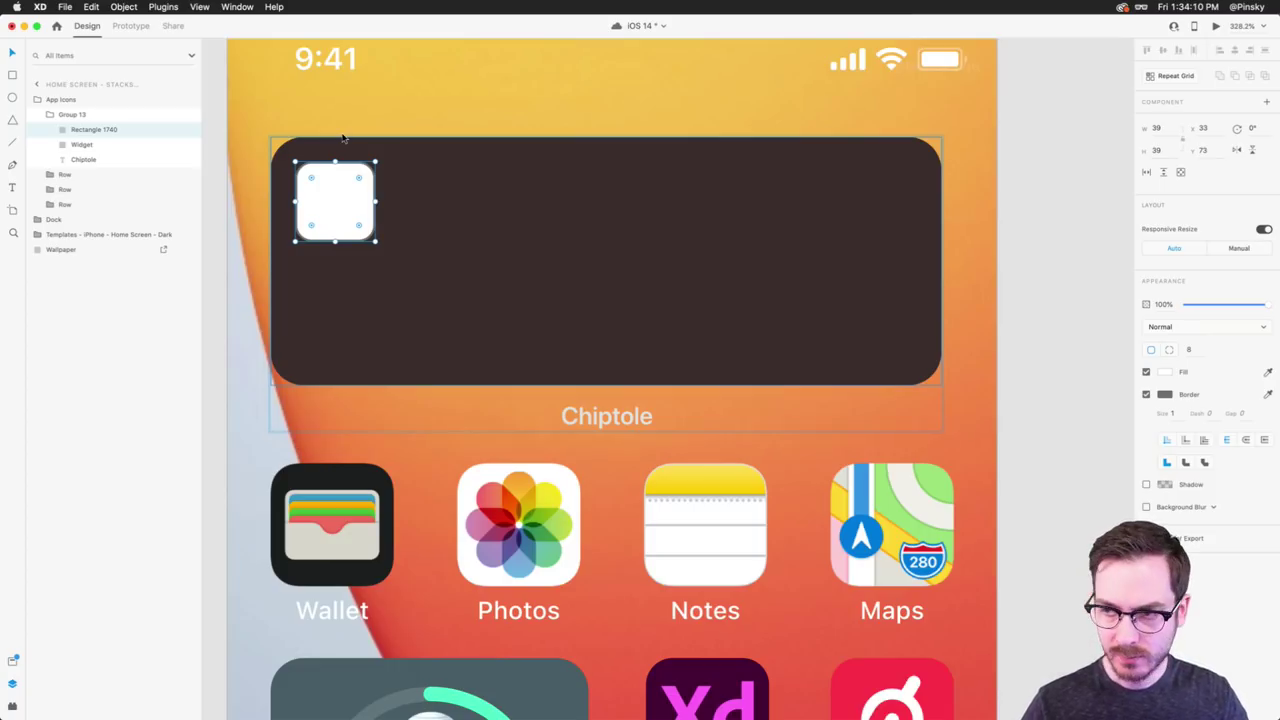
click(1147, 394)
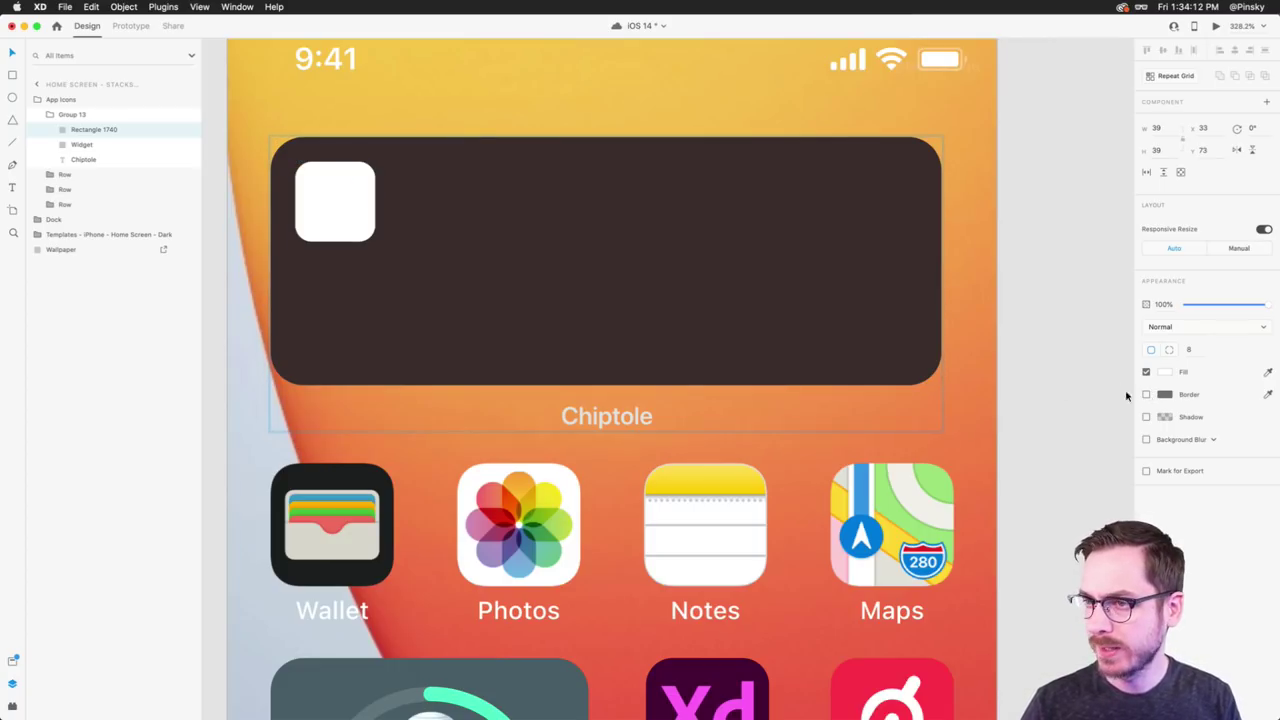
- Try to import chipotle-mexican-grill.svg from the Stack folder in Finder beside the artboard, and undo the placement
click(341, 204)
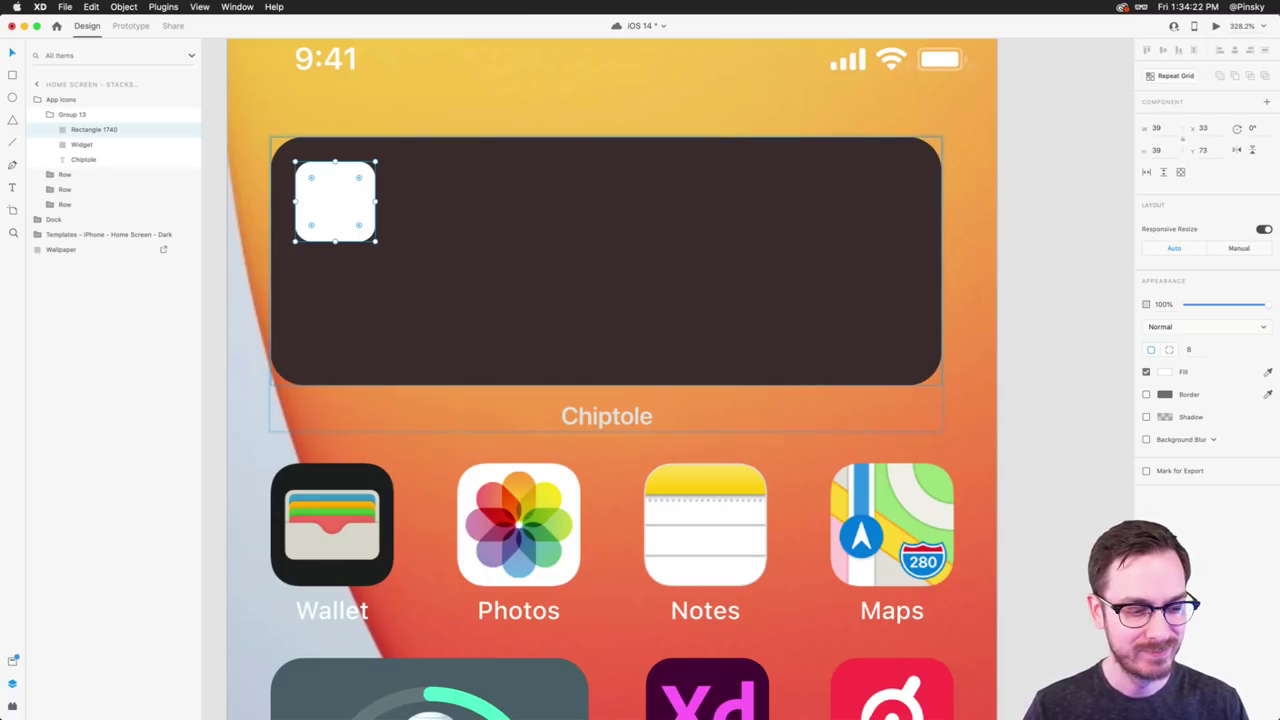
key(super+Tab)
click(468, 534)
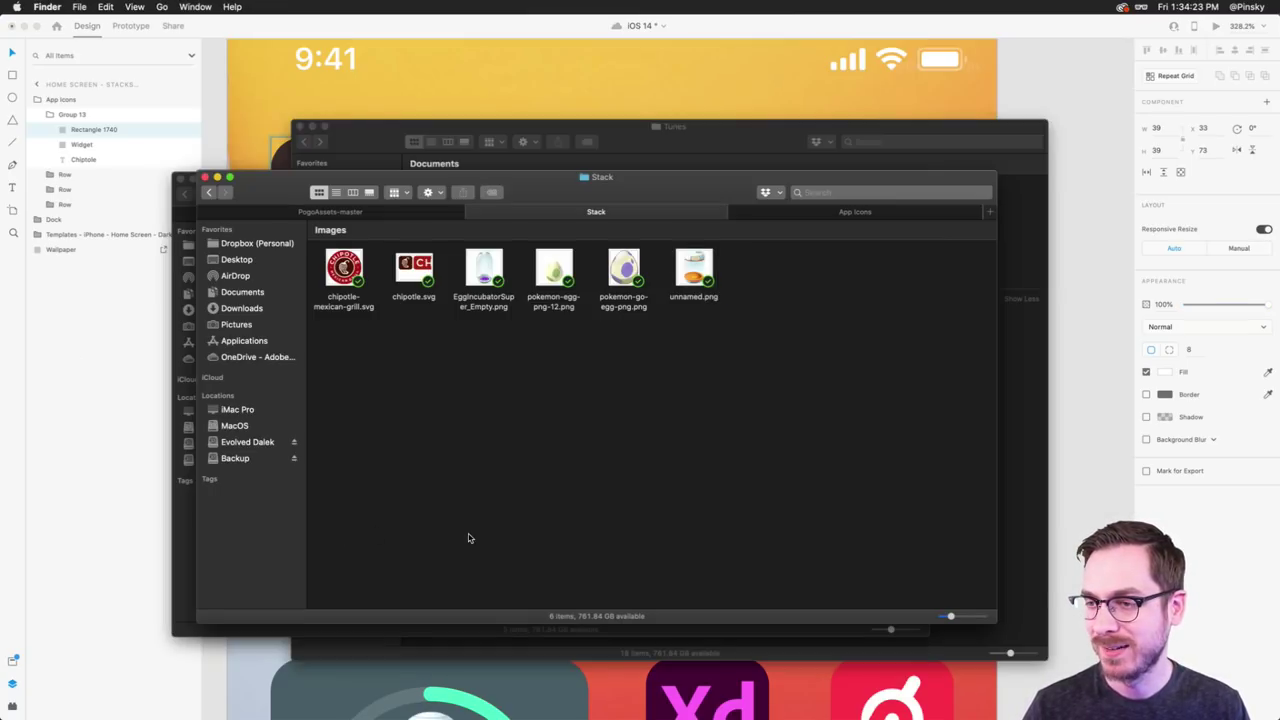
click(352, 268)
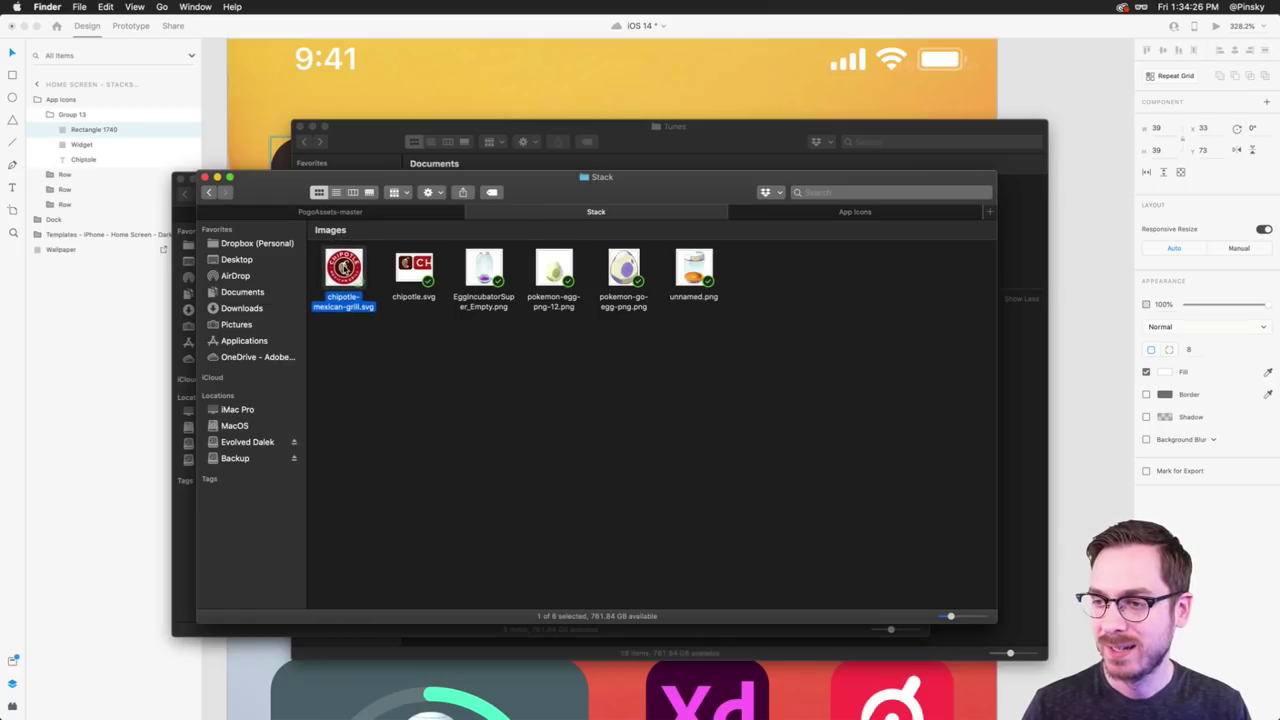
drag(360, 178, 348, 130)
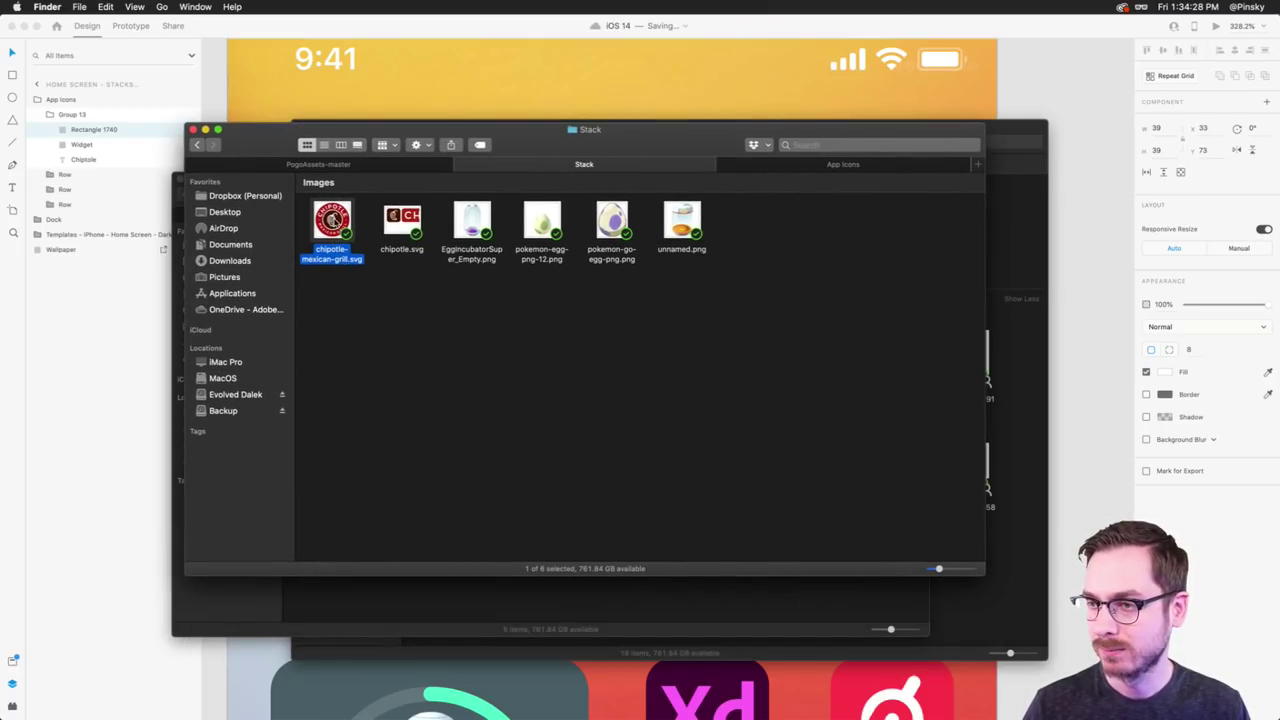
key(super+Tab)
drag(332, 220, 1043, 254)
scroll(977, 369, right, 4)
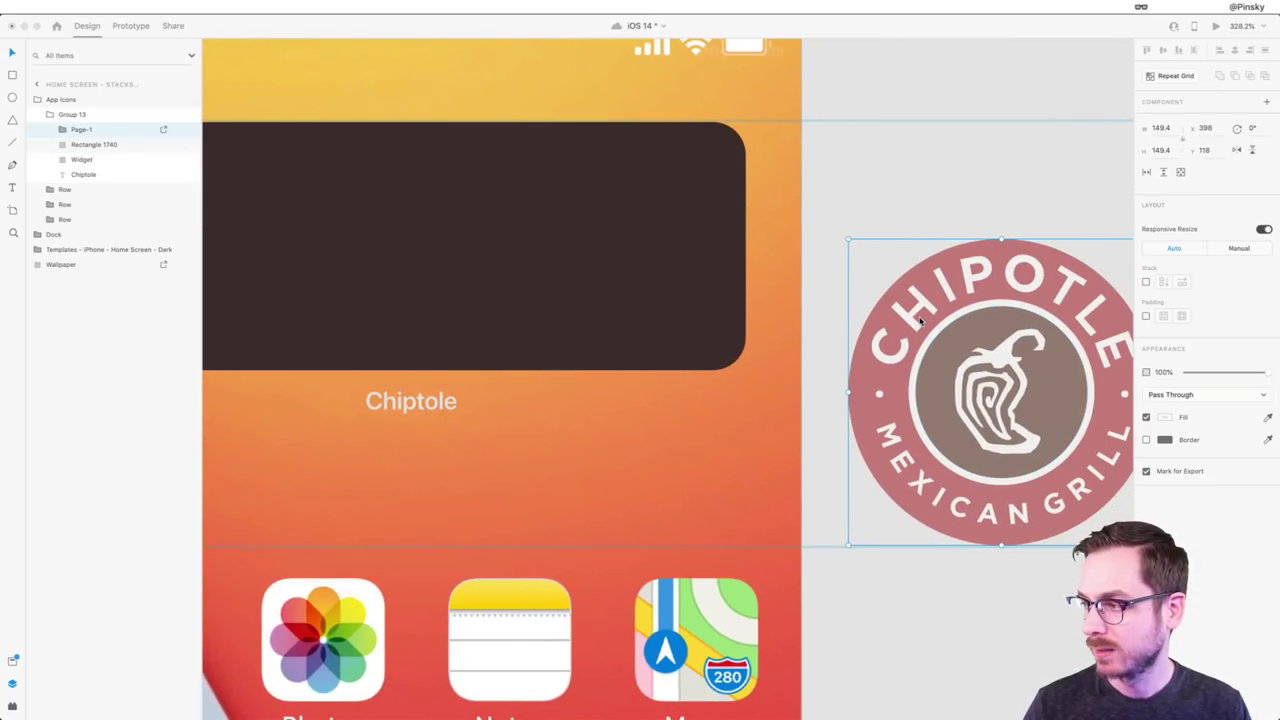
click(825, 129)
key(super+z)
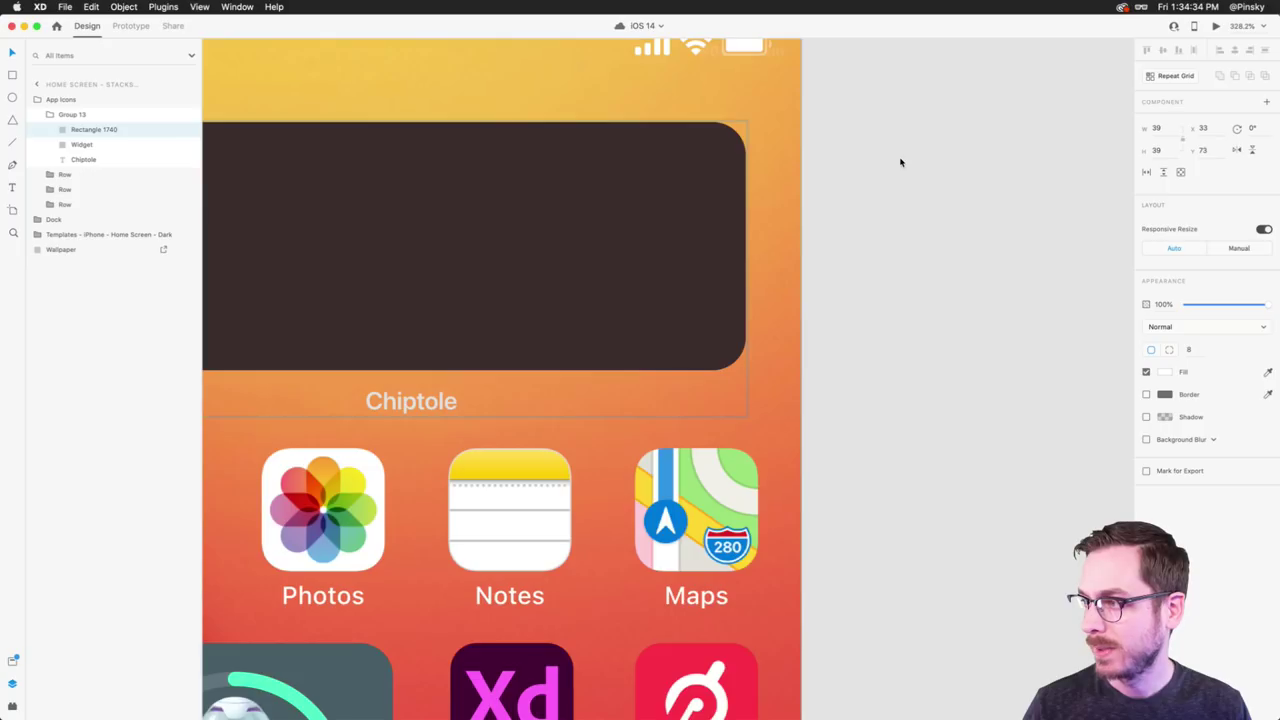
- Import chipotle-mexican-grill.svg from Finder onto the pasteboard with nothing selected, and position the logo beside the top of the Home Screen – Stacks – 3 artboard
scroll(900, 163, down, 5)
click(952, 189)
scroll(954, 190, right, 1)
key(super+Tab)
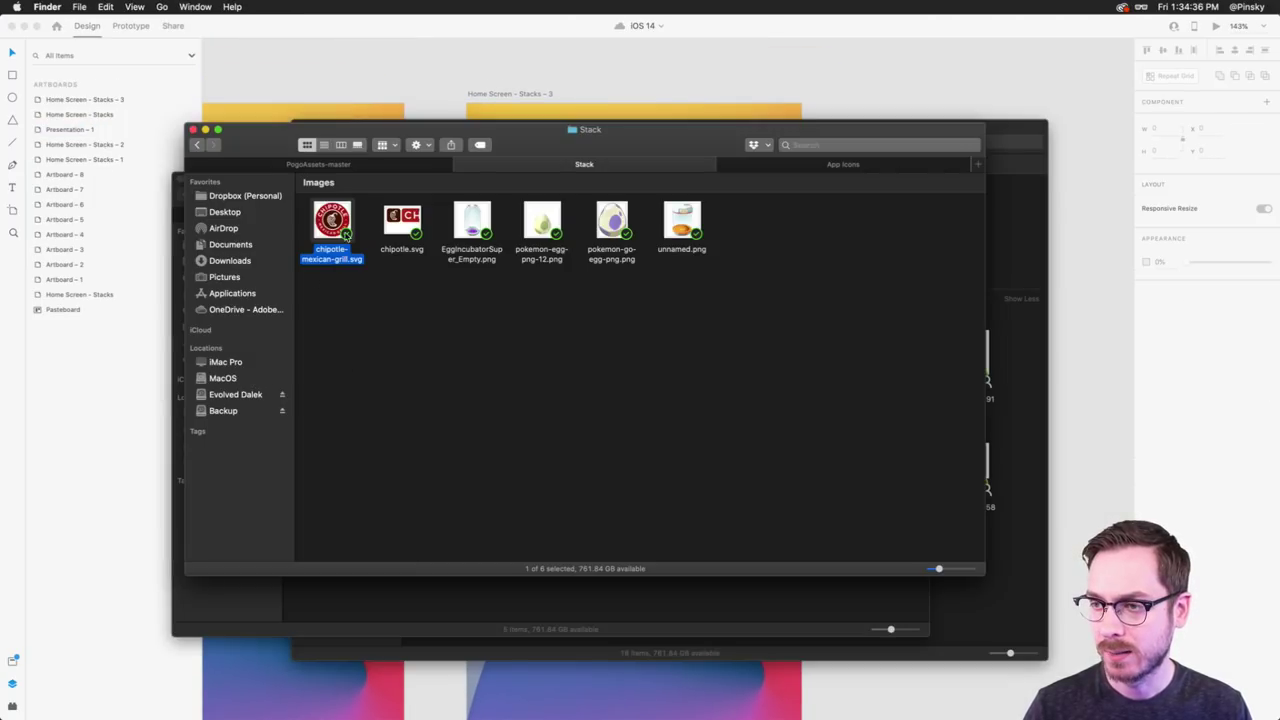
drag(334, 226, 903, 206)
key(super+Tab)
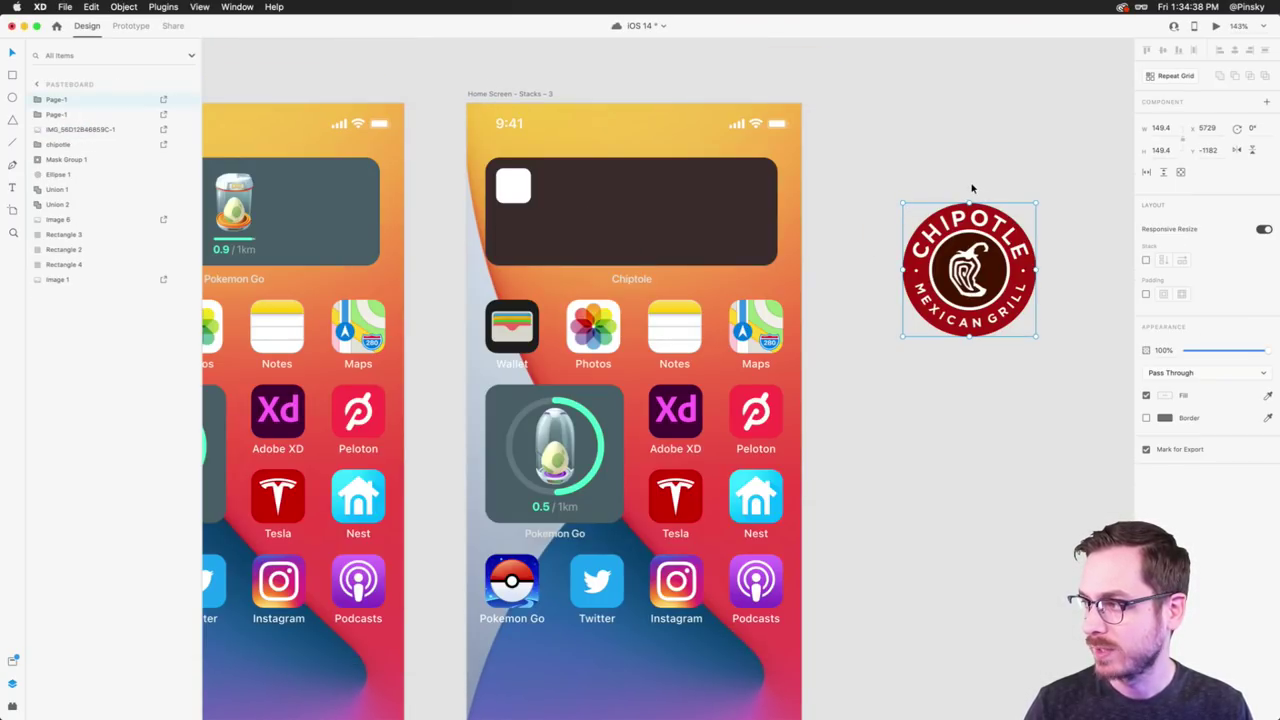
drag(976, 230, 958, 145)
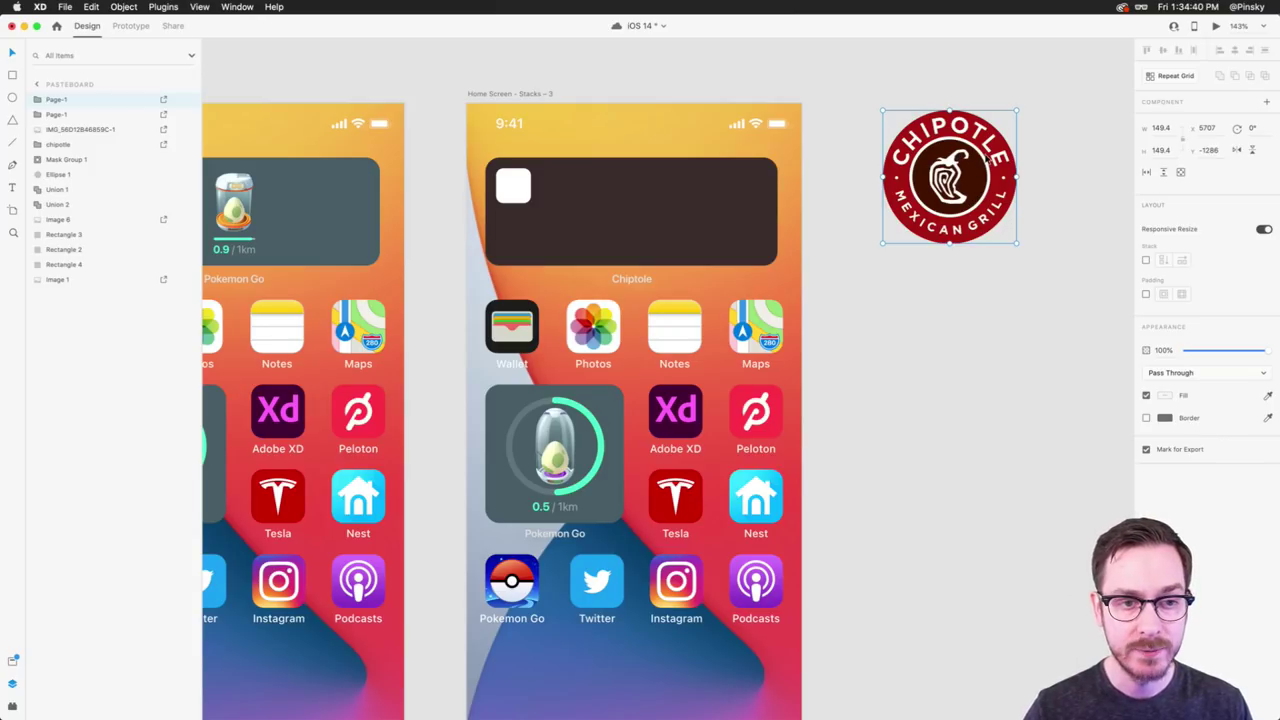
scroll(1058, 147, up, 5)
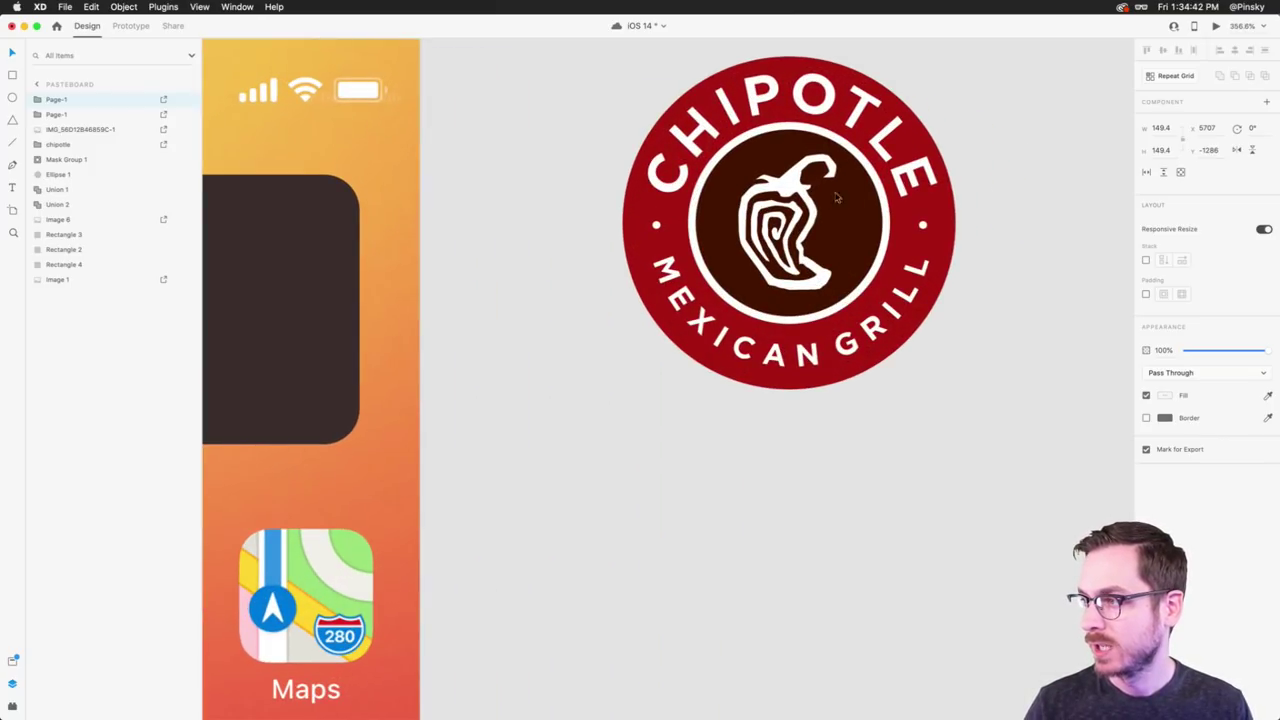
- Delete the brown circle, the white circle and the red circle from the Chipotle logo, keeping its white lettering and chili pepper
double_click(829, 200)
double_click(841, 199)
double_click(841, 199)
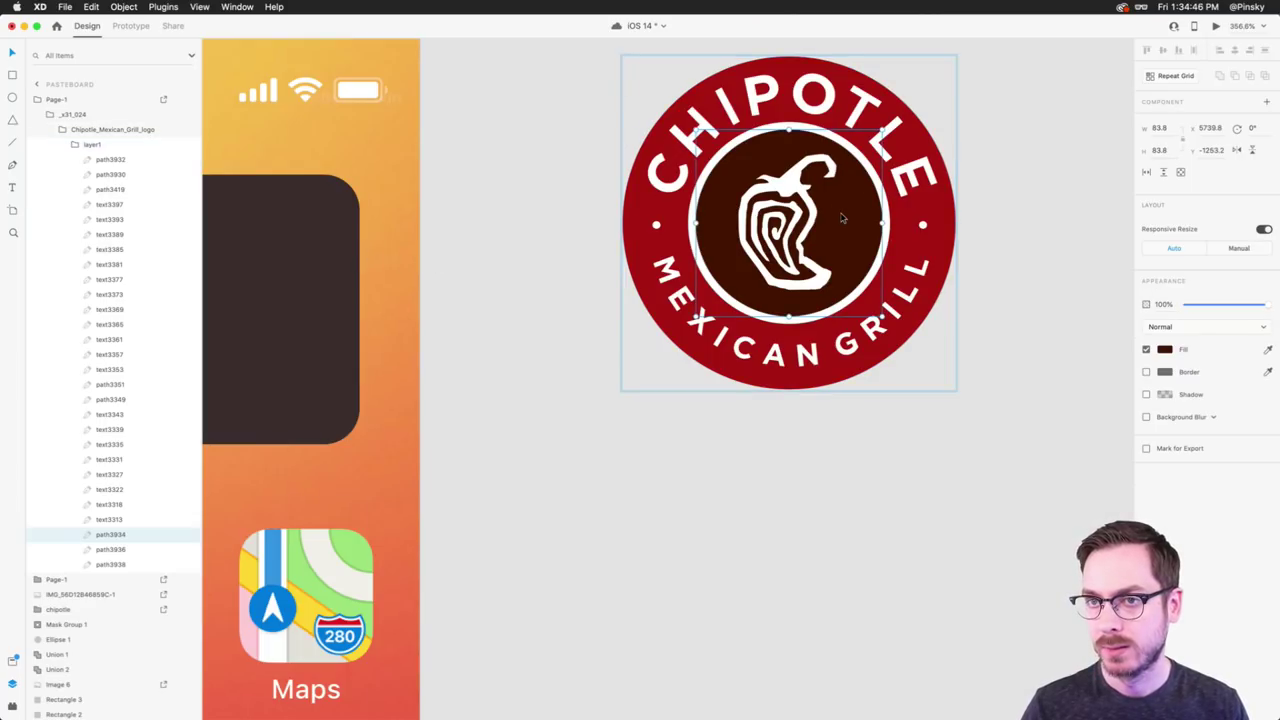
double_click(840, 217)
key(Delete)
click(857, 216)
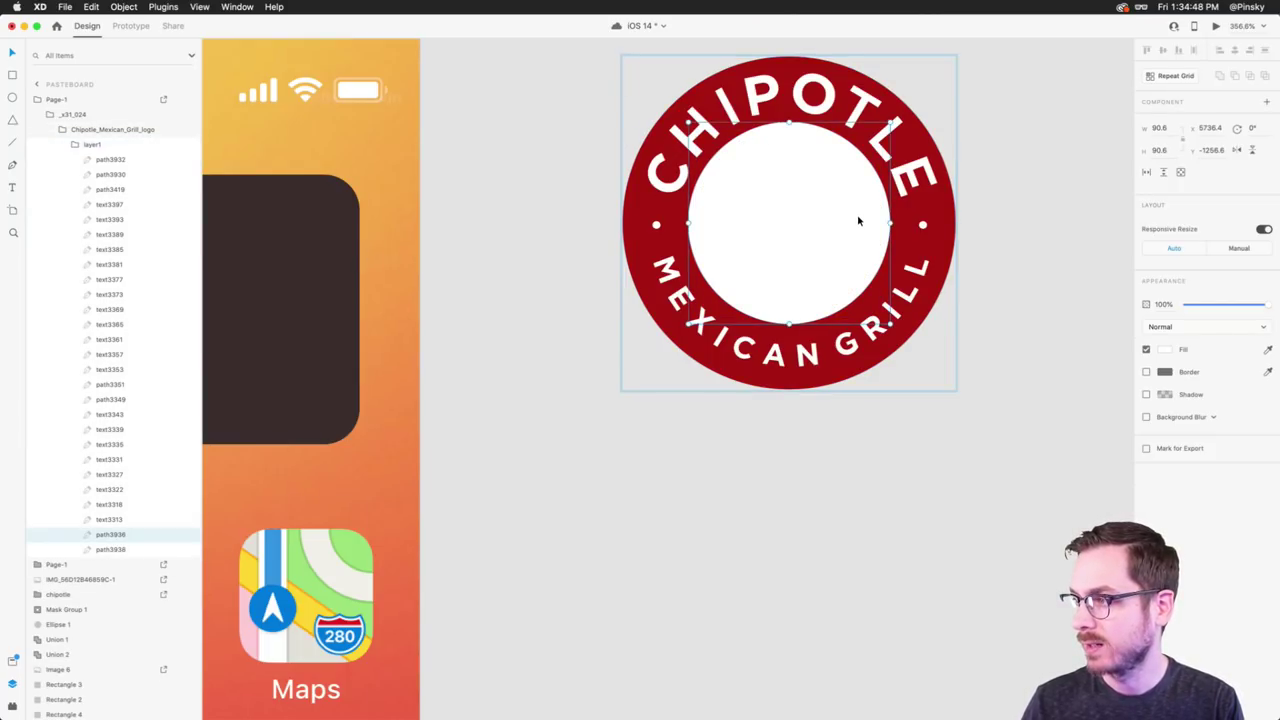
key(Delete)
click(853, 217)
key(Delete)
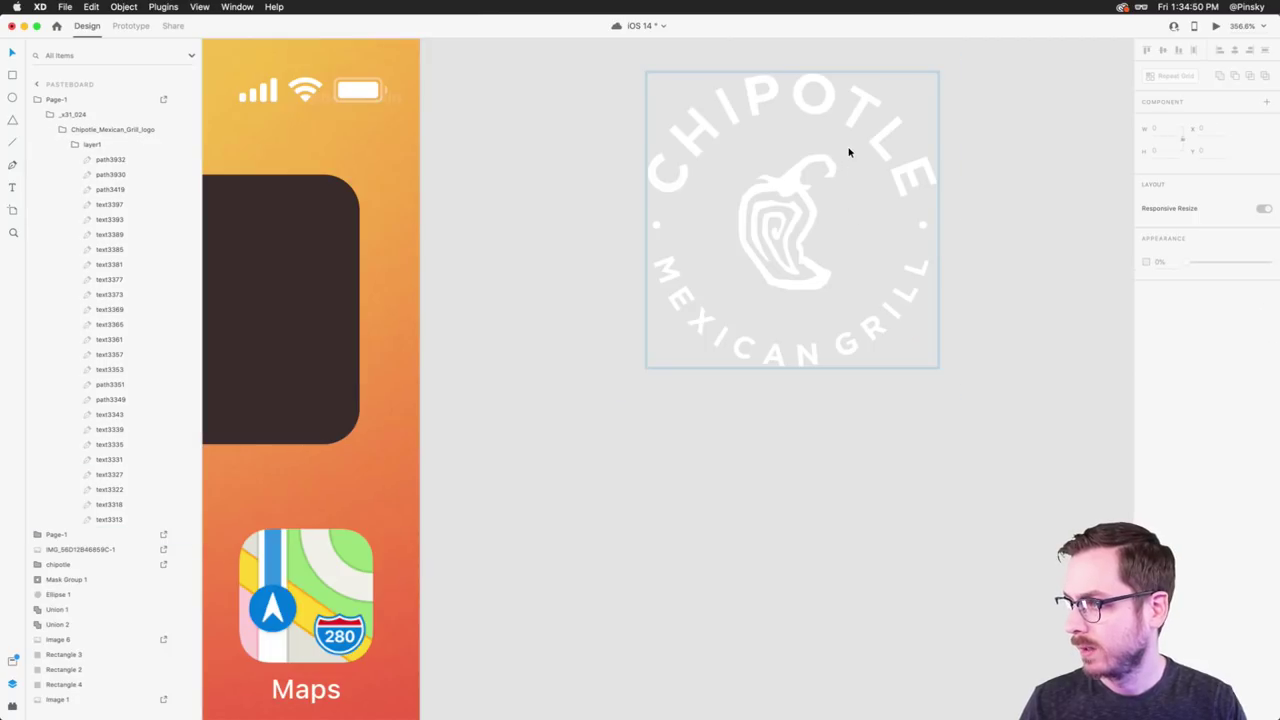
- Group the logo's chili pepper shapes and paste a copy into the wide widget, placing it beside the white rounded square
drag(849, 150, 740, 292)
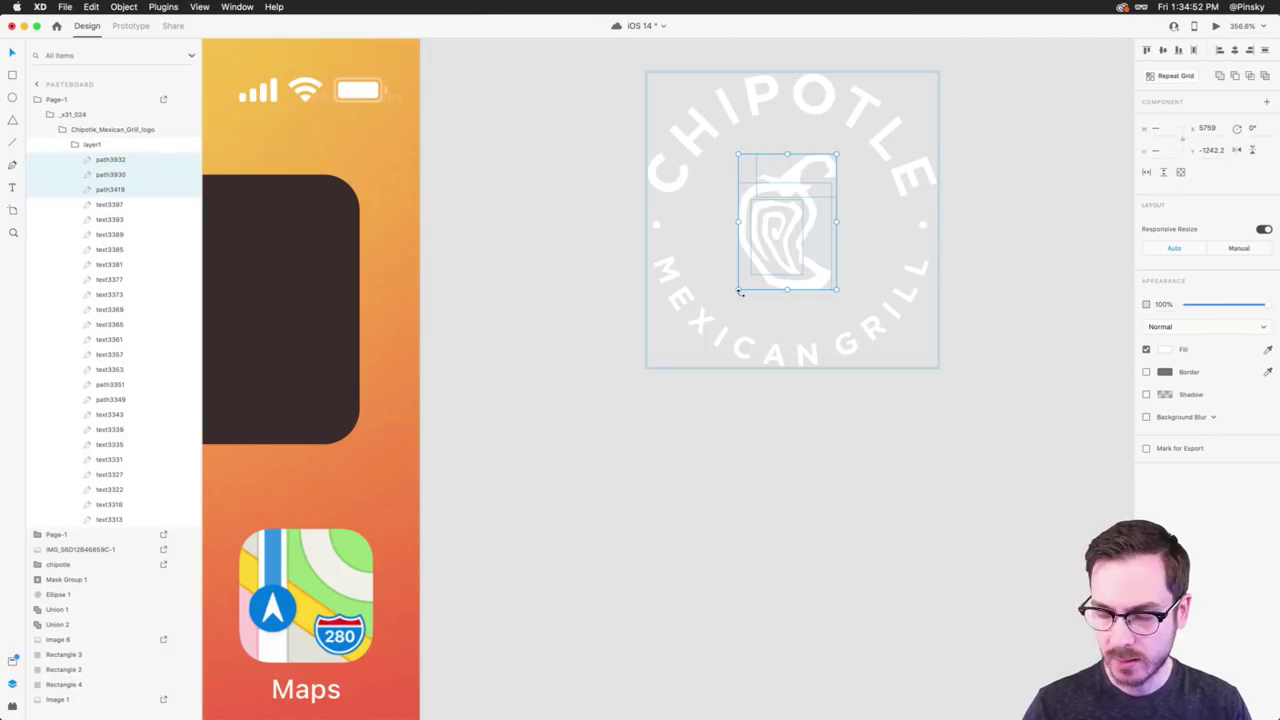
key(super+g)
key(super+c)
scroll(597, 300, left, 10)
double_click(348, 252)
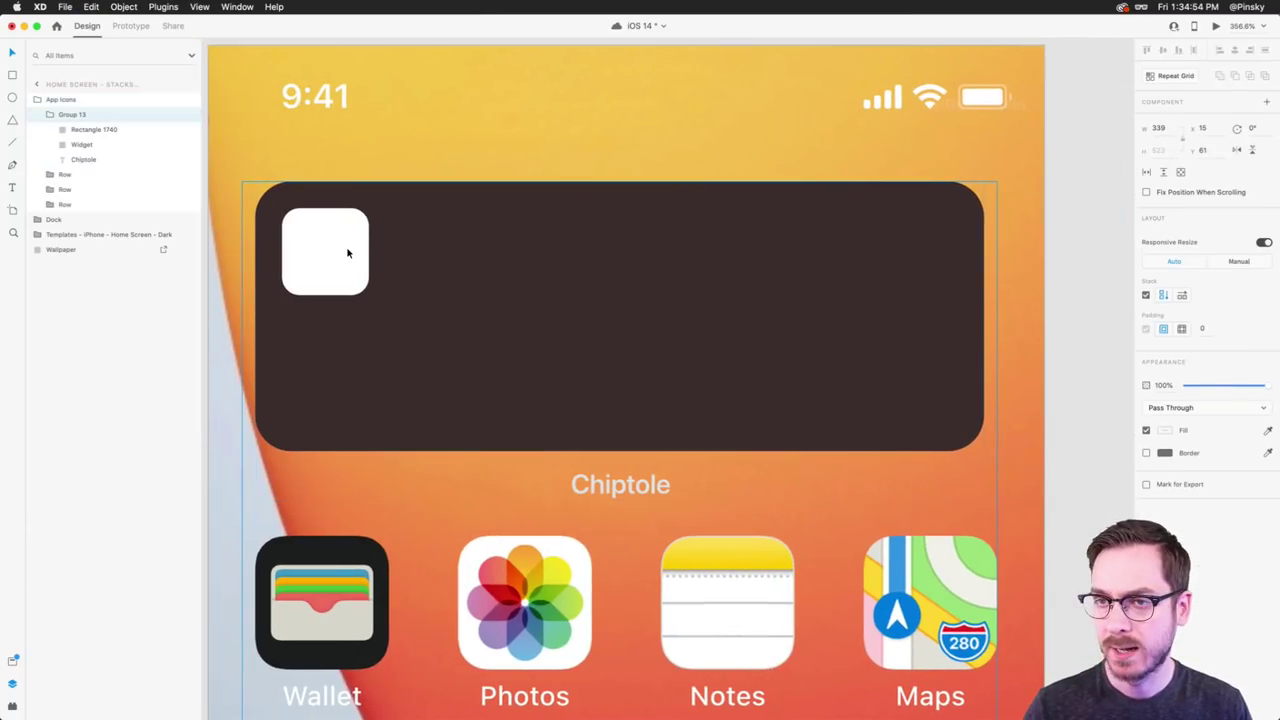
double_click(329, 251)
key(super+v)
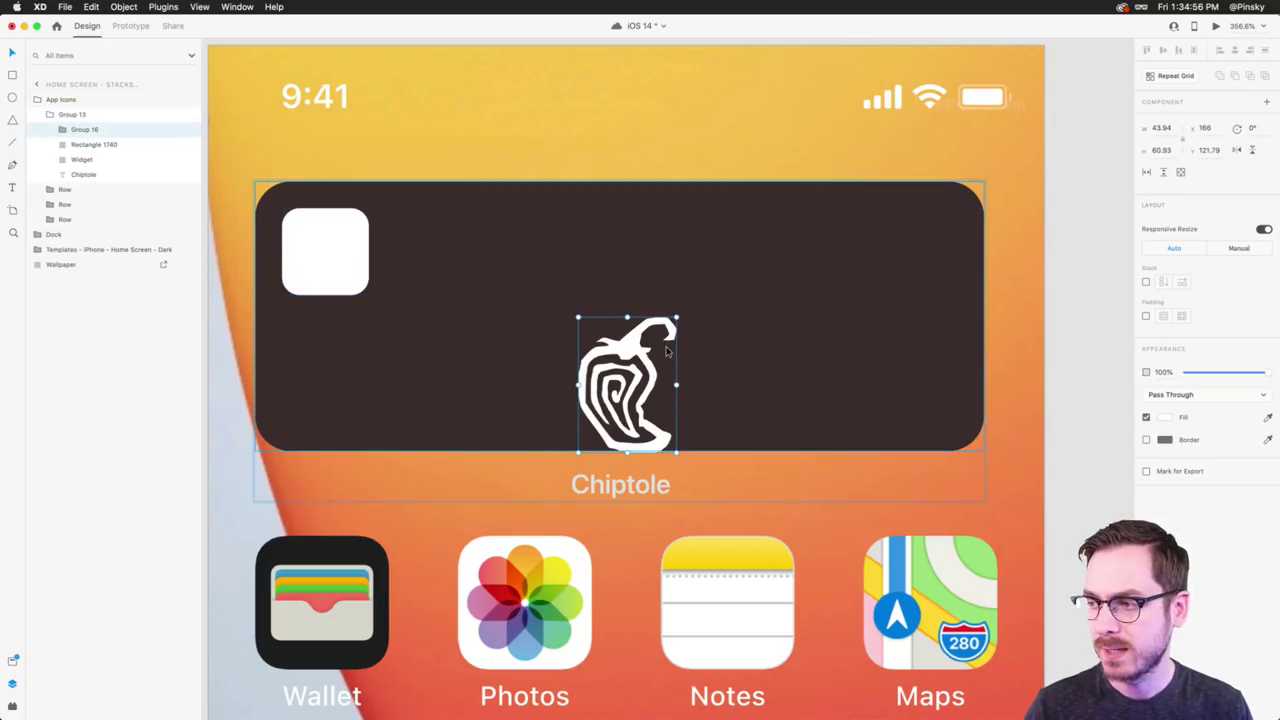
drag(639, 349, 465, 258)
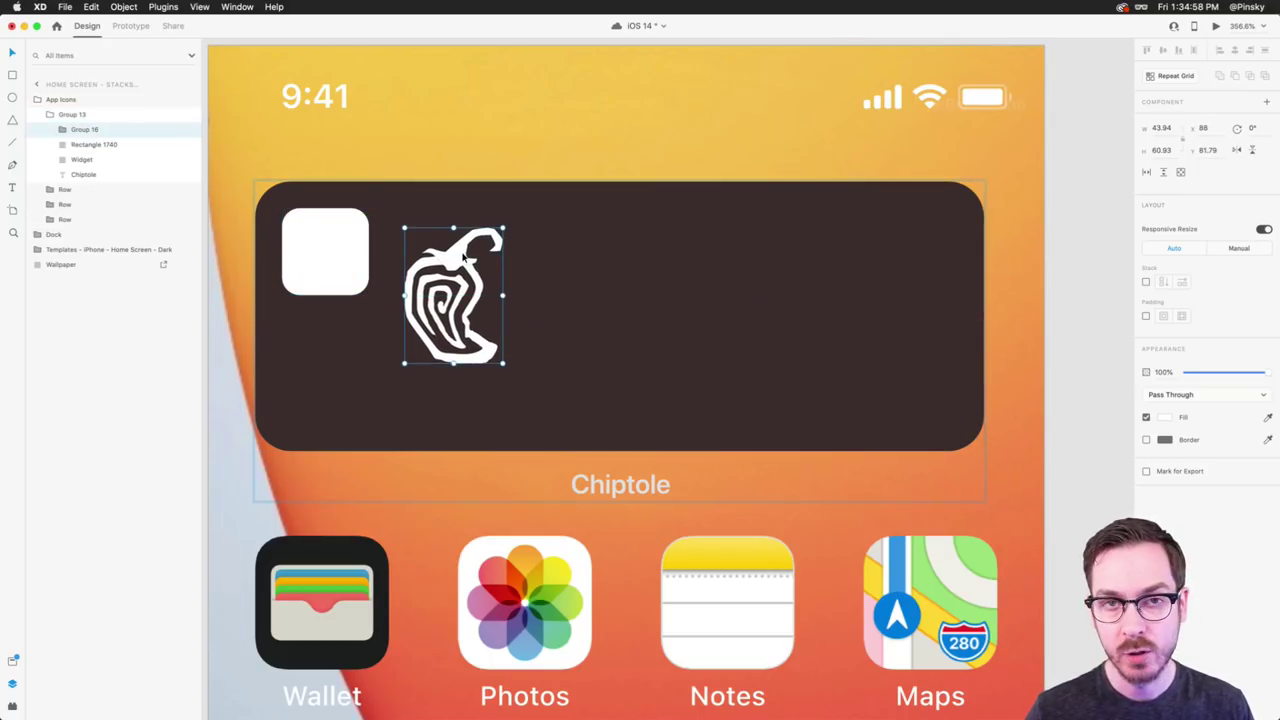
- Change the pasted chili pepper's fill from white to a dark red
scroll(463, 257, down, 5)
scroll(465, 257, up, 1)
scroll(988, 254, right, 2)
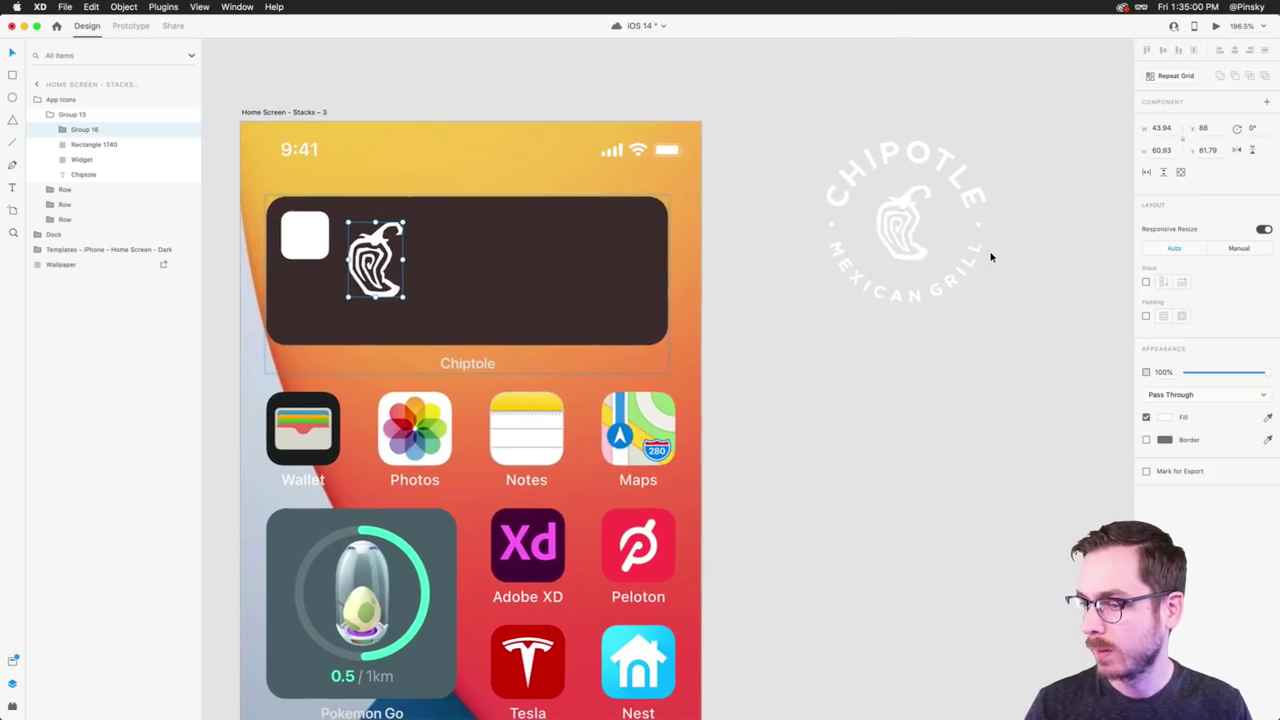
scroll(990, 257, left, 2)
scroll(691, 243, up, 6)
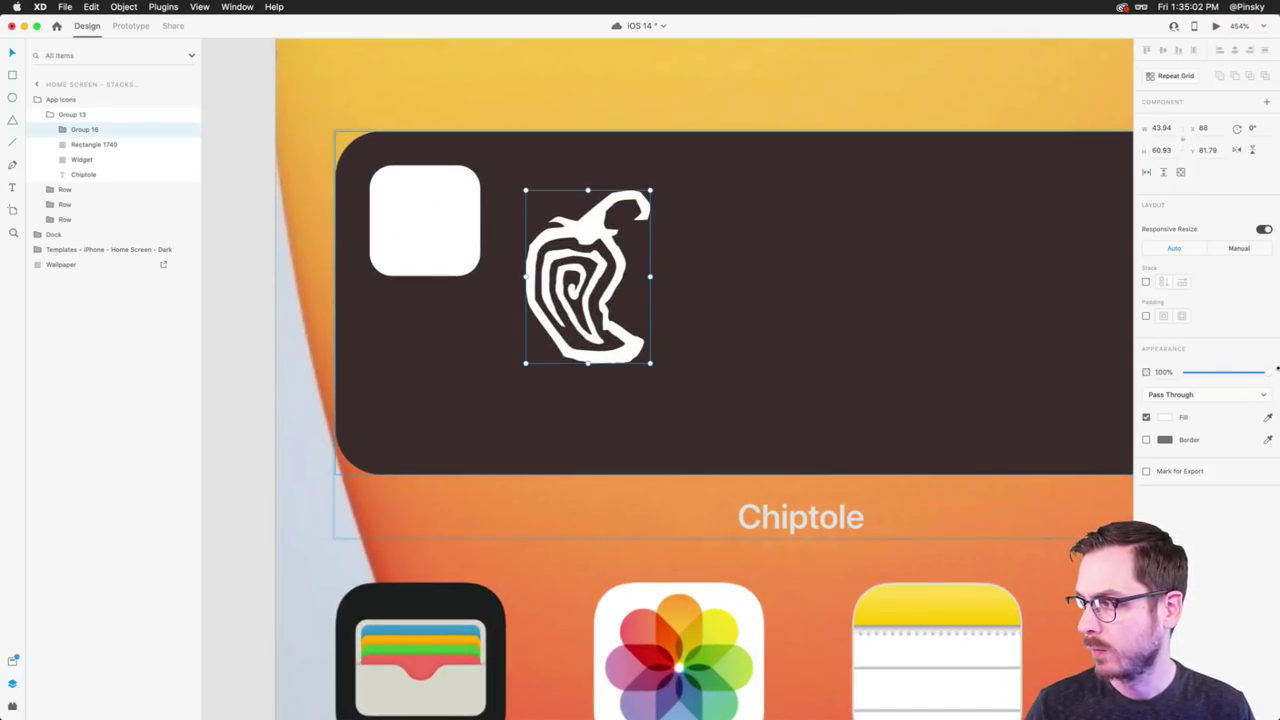
click(1164, 417)
click(1097, 366)
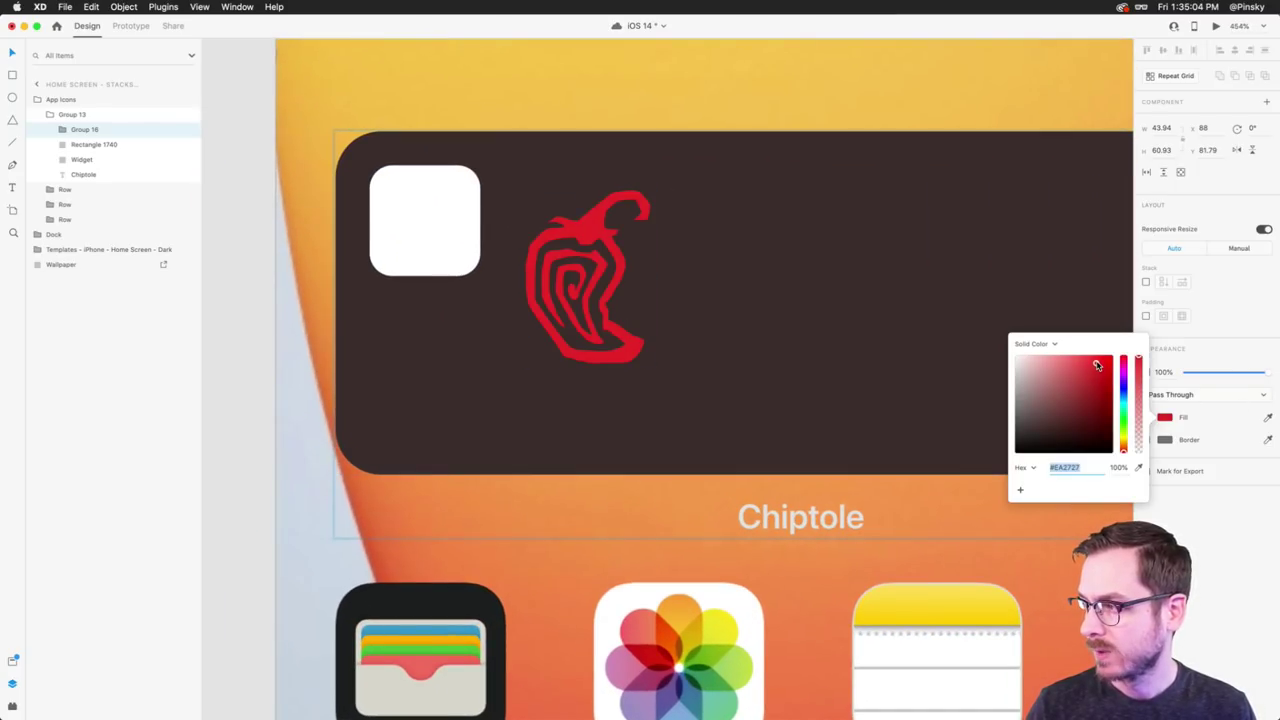
drag(1097, 367, 1104, 378)
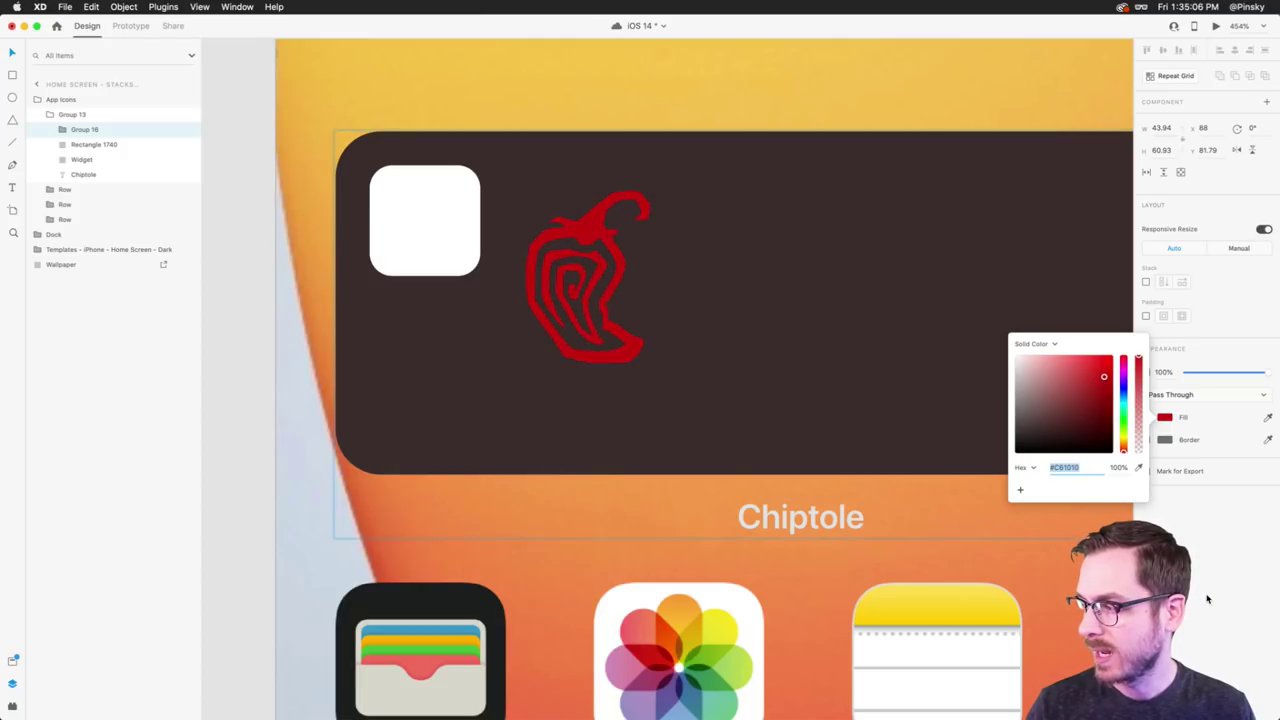
- Scale the chili pepper to about 19 by 26 px, center it on the white square and deepen its red fill
drag(651, 193, 424, 196)
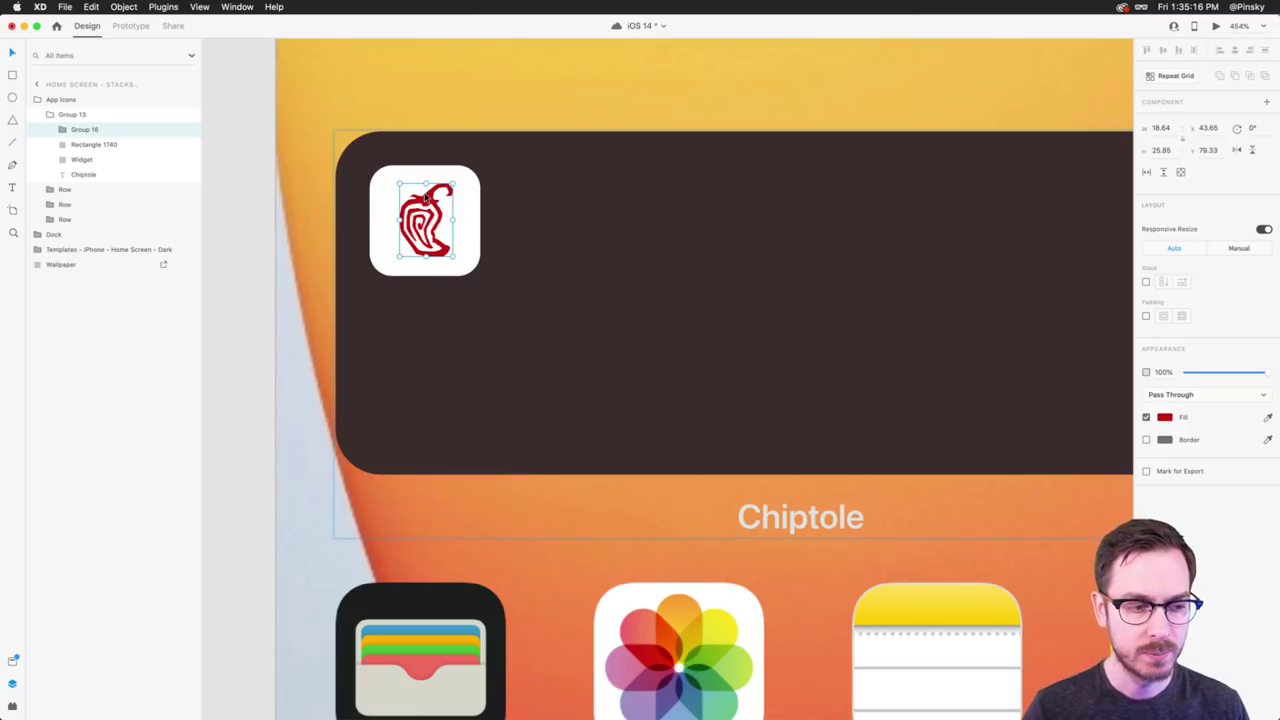
click(1164, 418)
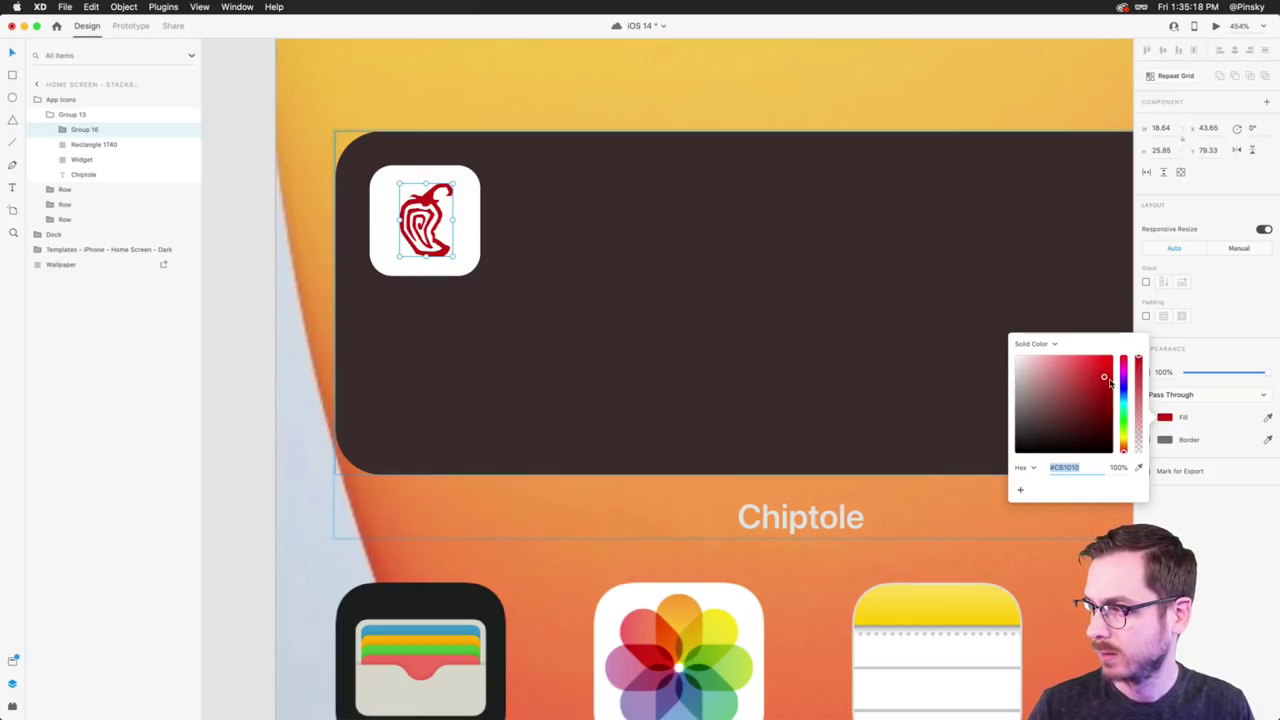
click(632, 192)
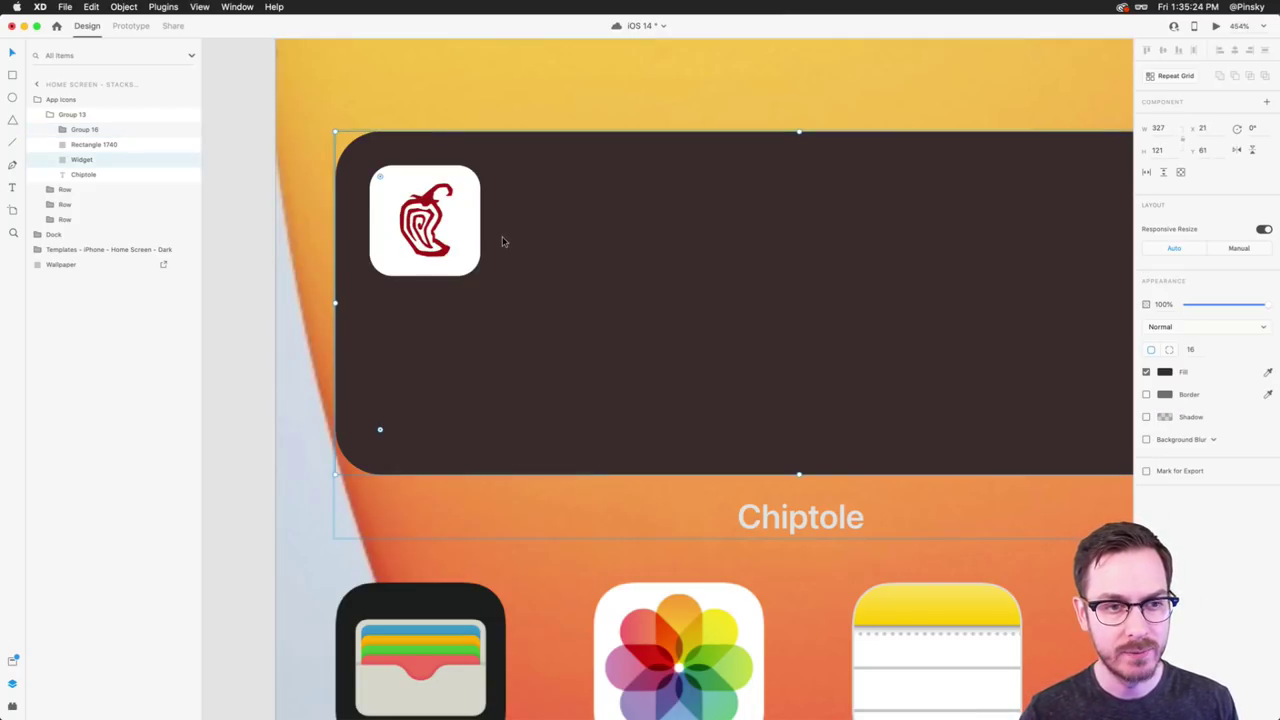
- Inspect the dimensions and corner radius of the Wallet, Photos, Notes and Adobe XD app icons
scroll(503, 242, down, 10)
scroll(503, 242, down, 1)
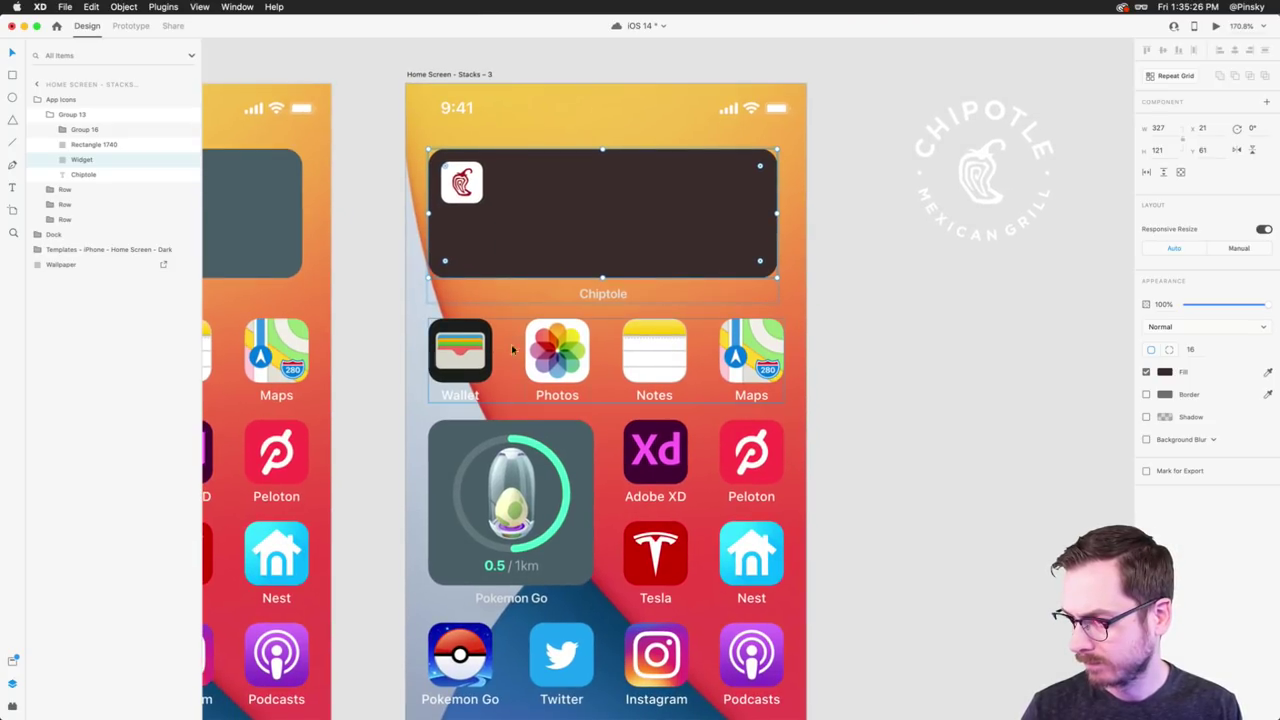
double_click(463, 350)
double_click(465, 350)
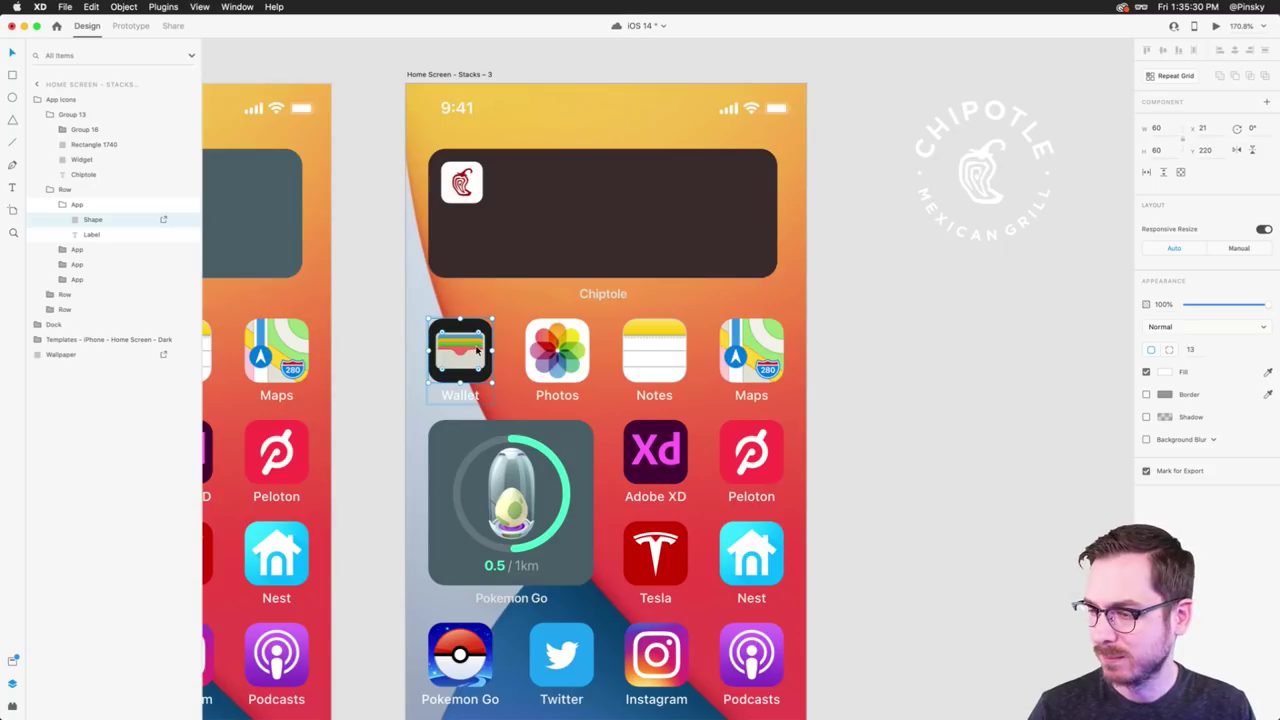
double_click(559, 350)
double_click(664, 368)
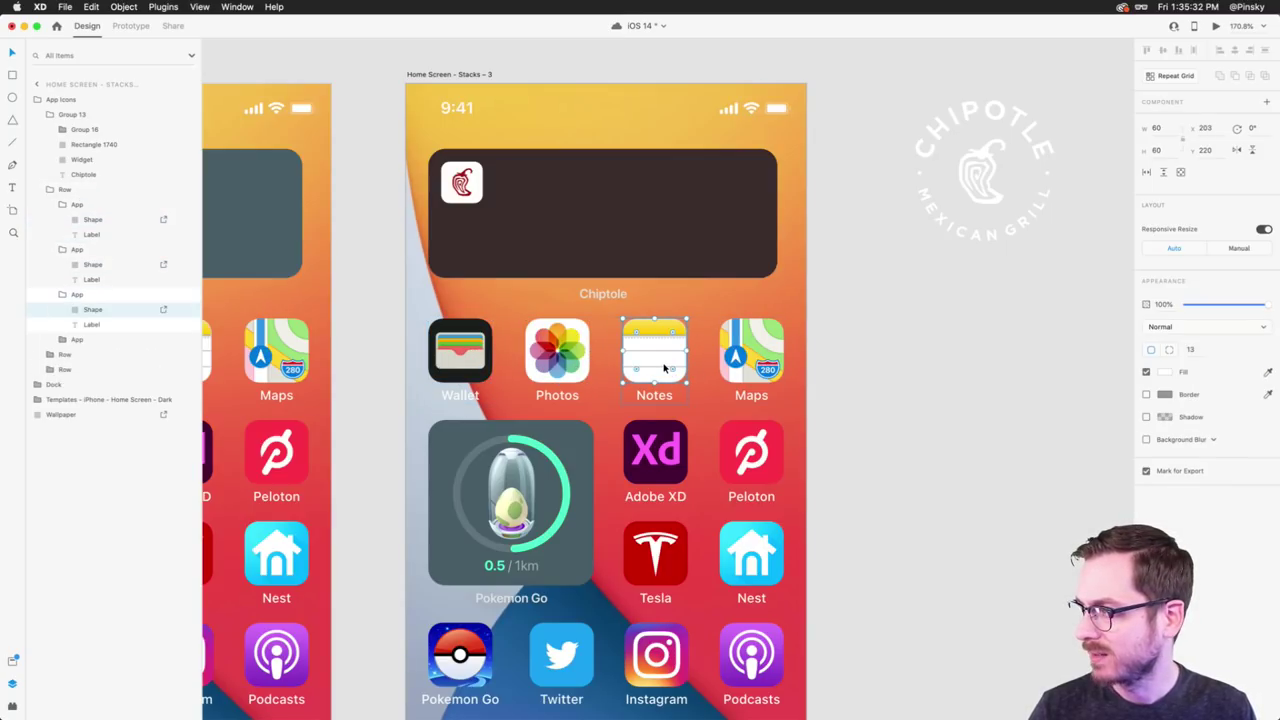
click(659, 460)
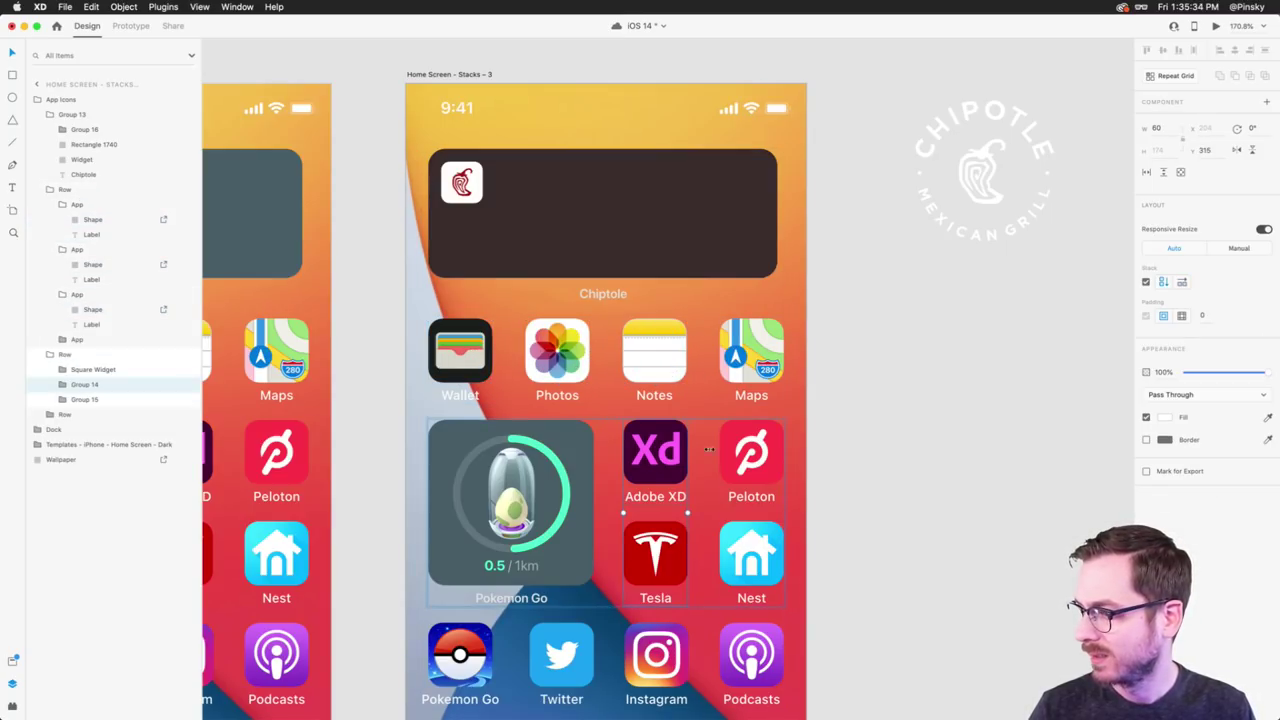
double_click(642, 465)
double_click(660, 463)
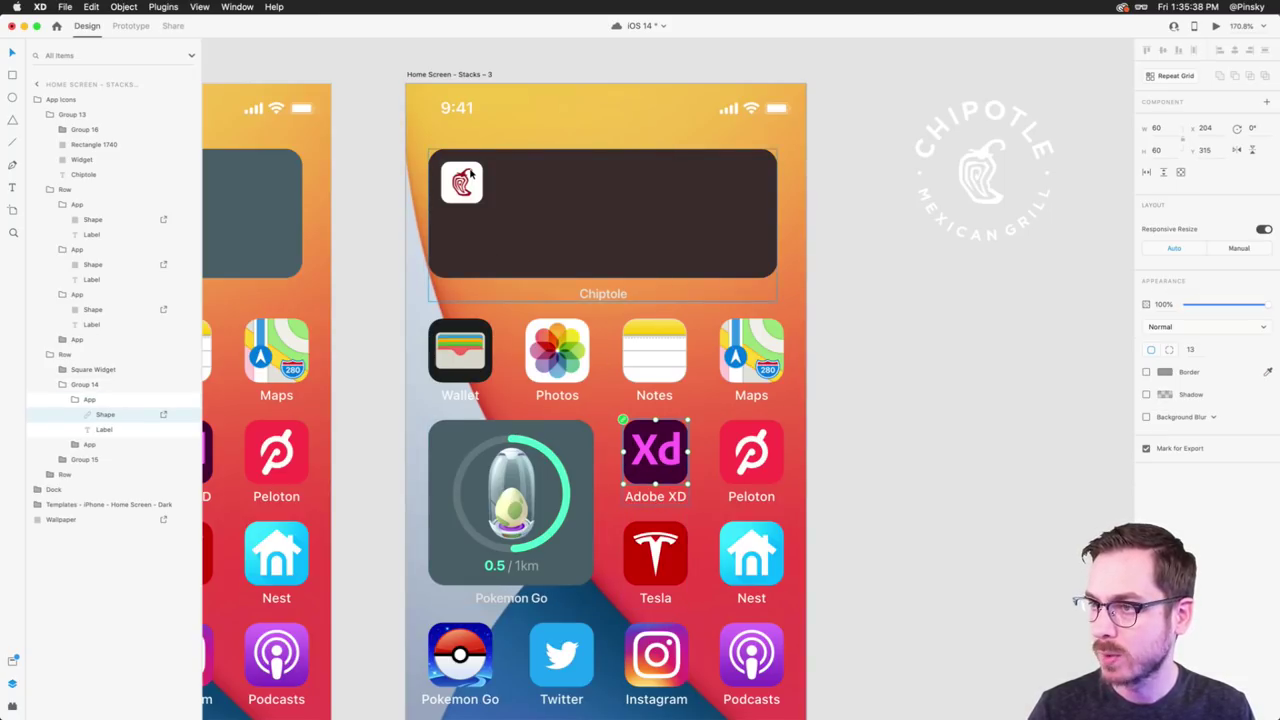
- Resize the white square behind the chili pepper to 60 by 60 px
scroll(472, 173, up, 5)
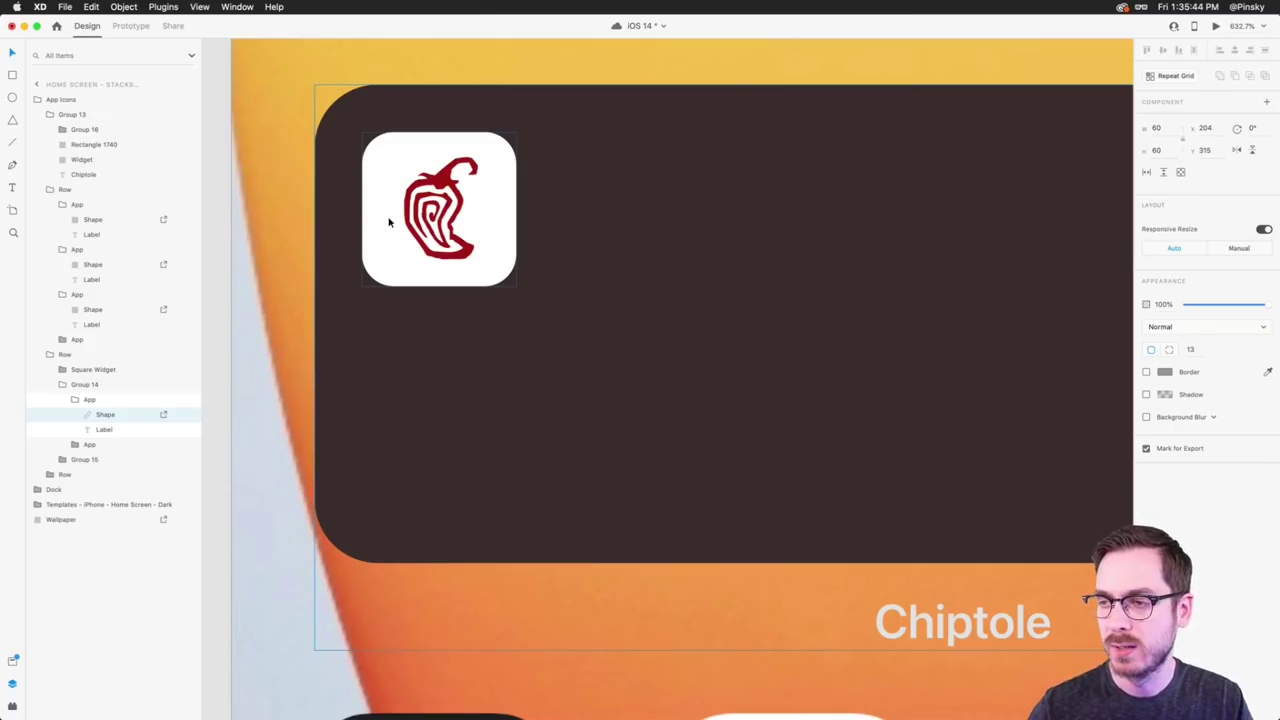
click(504, 233)
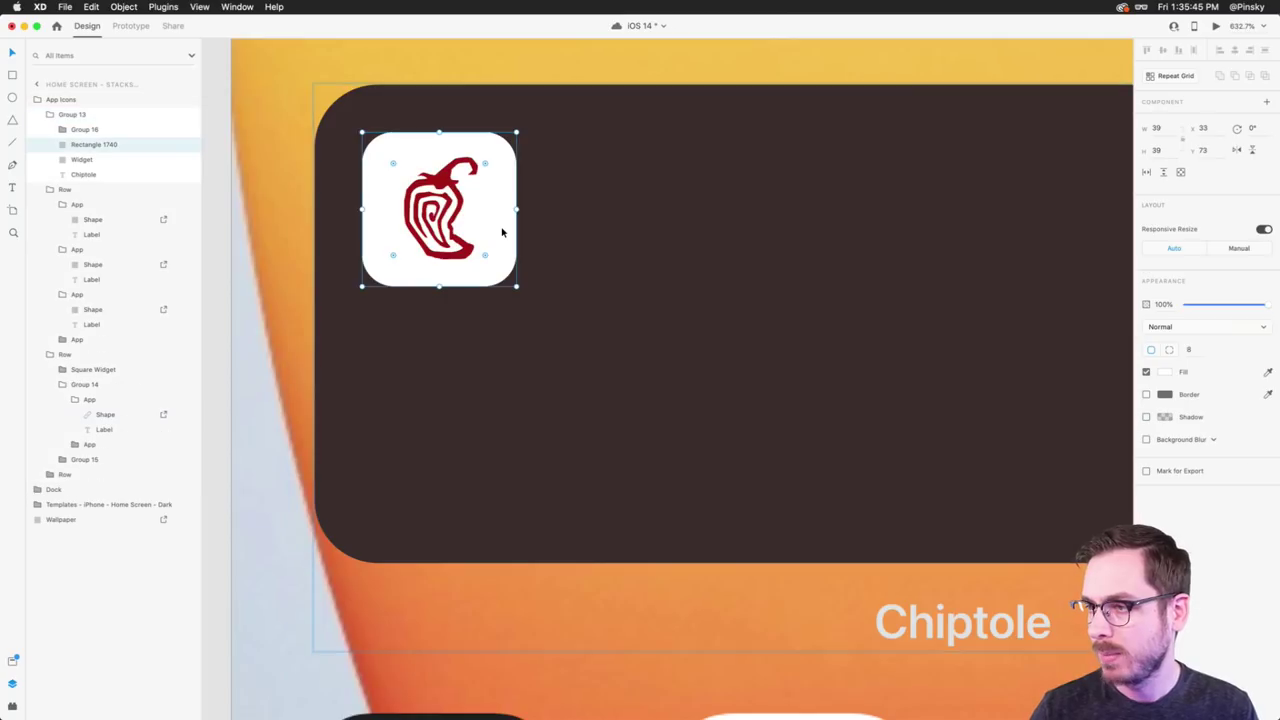
click(1165, 135)
text(60)
key(Tab)
text(60)
key(Return)
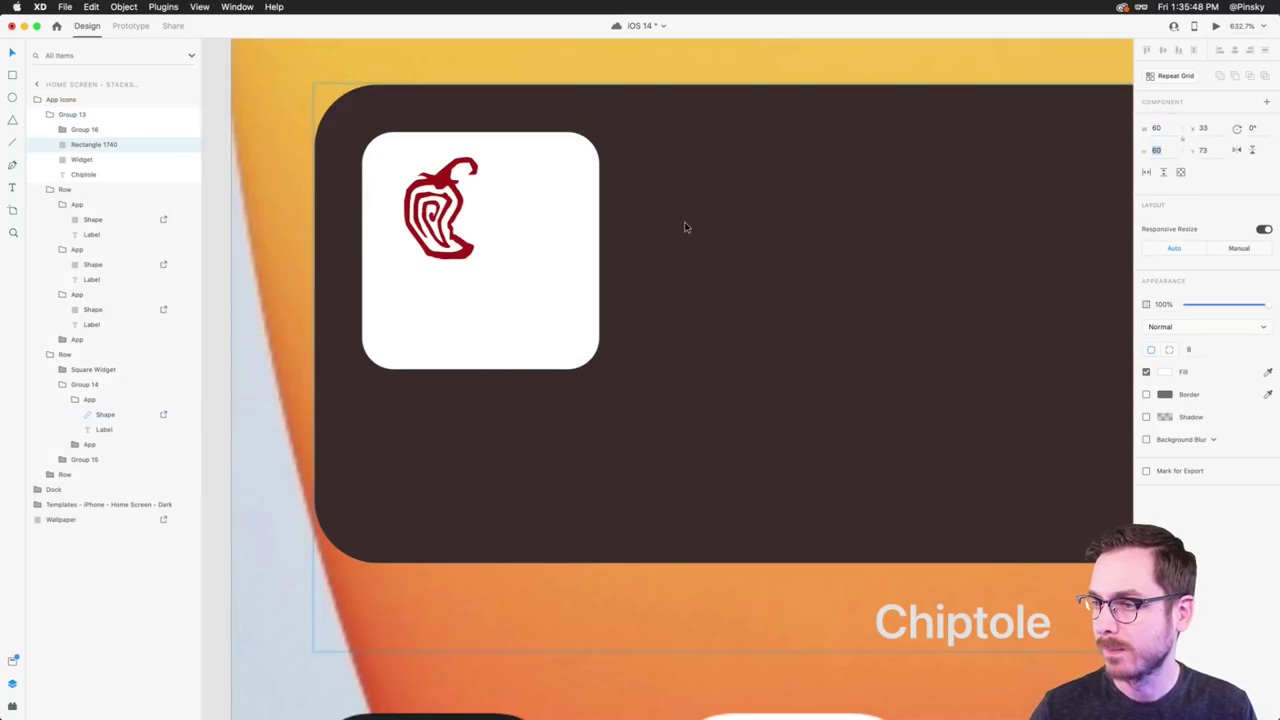
- Return the white square's height and width to 39 px each
scroll(685, 227, down, 5)
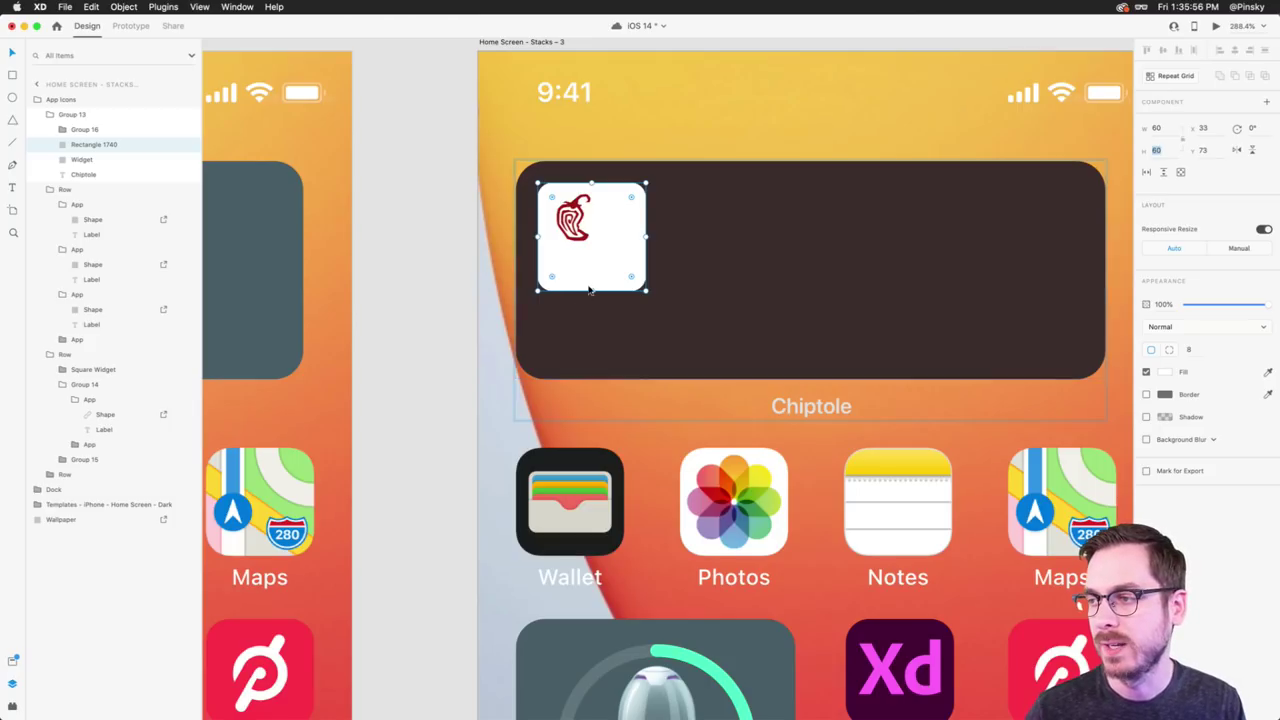
text(39)
key(Return)
key(shift+Tab)
text(39)
key(Return)
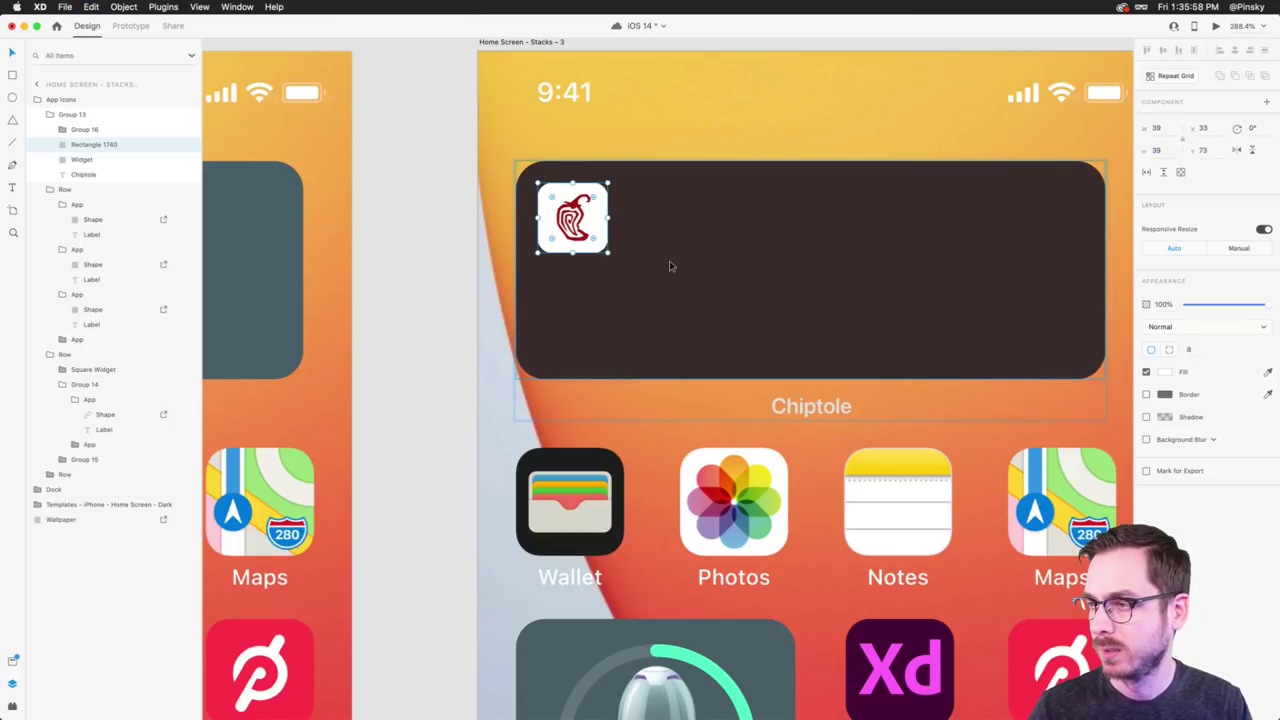
scroll(672, 262, down, 3)
scroll(672, 262, up, 5)
scroll(672, 262, right, 2)
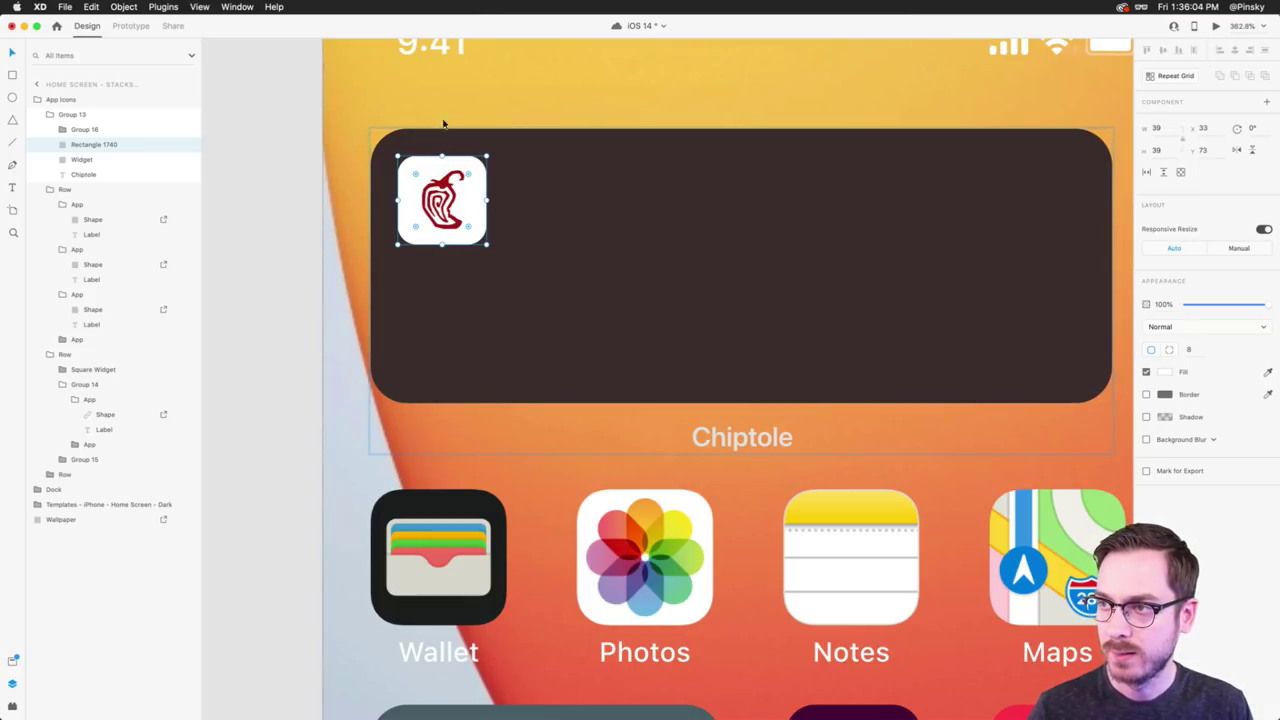
scroll(437, 490, down, 3)
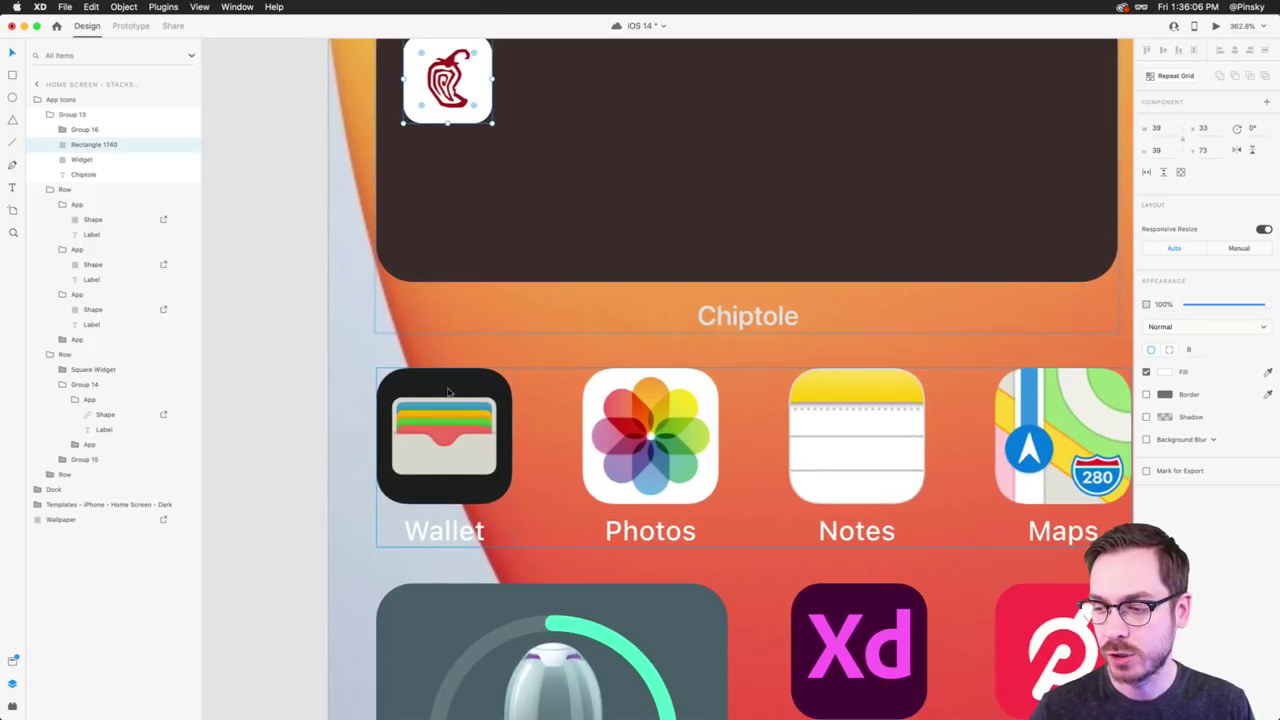
scroll(445, 200, up, 2)
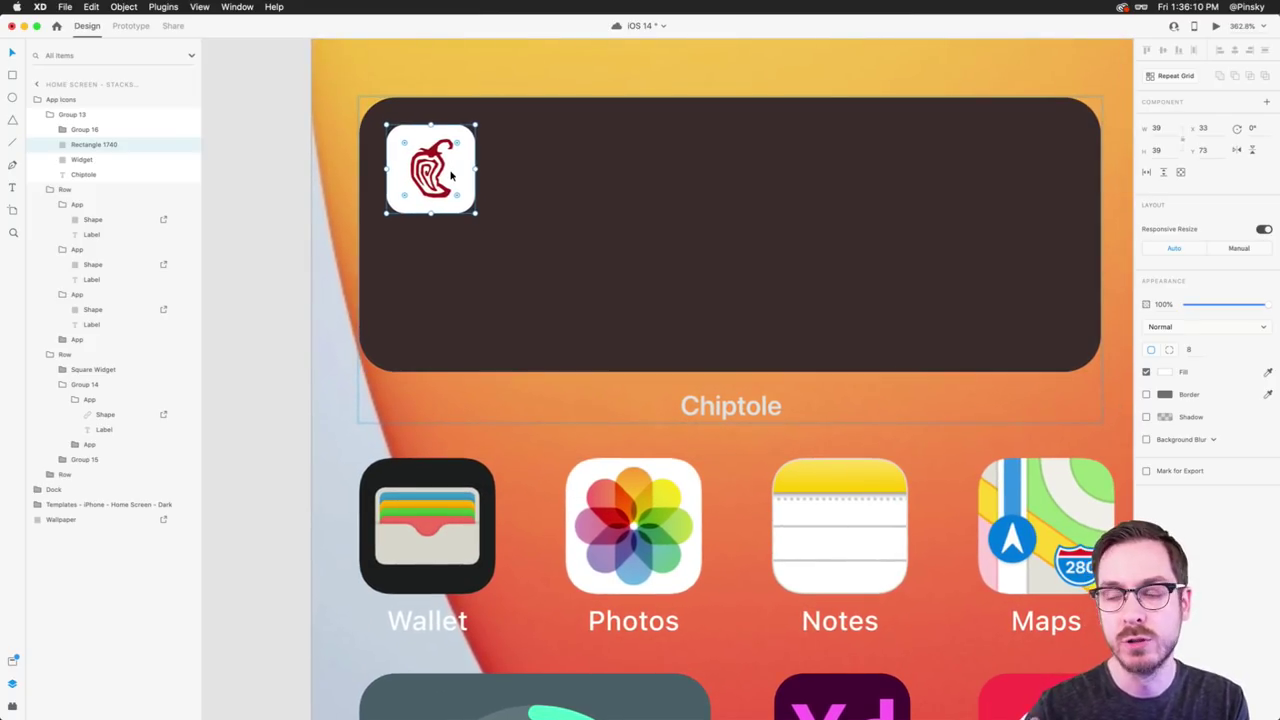
scroll(450, 176, right, 3)
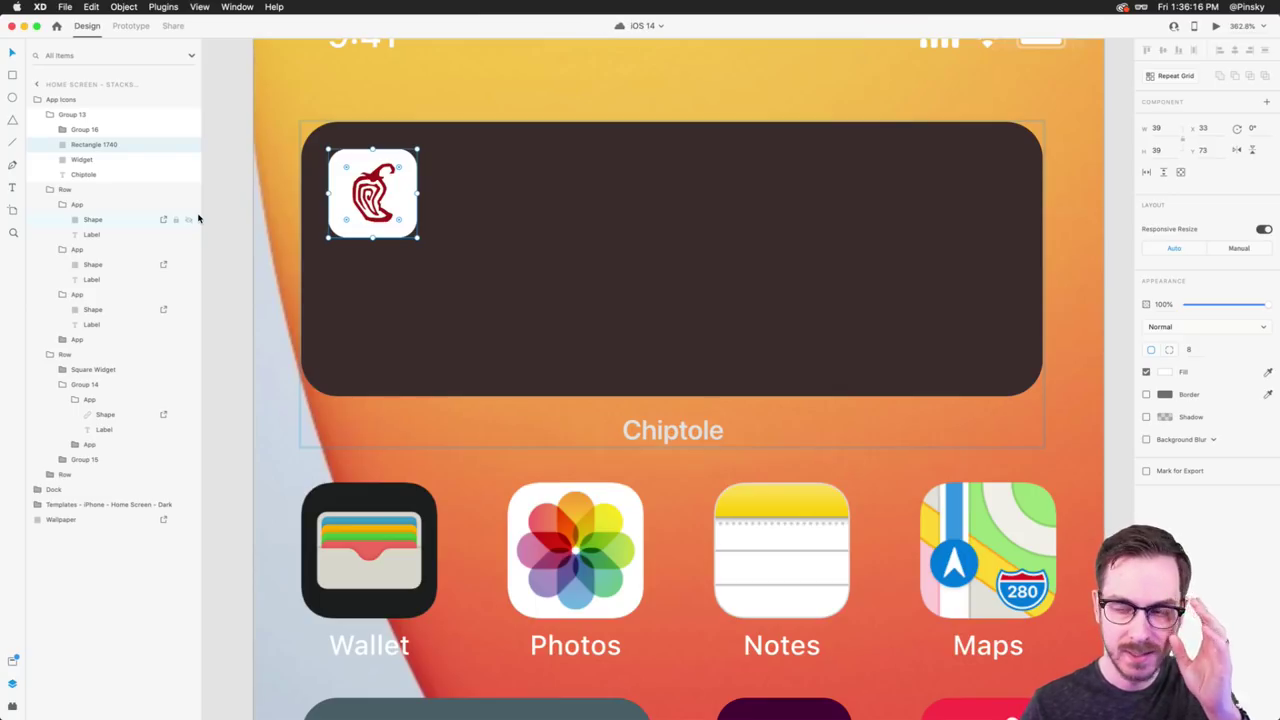
scroll(420, 212, right, 3)
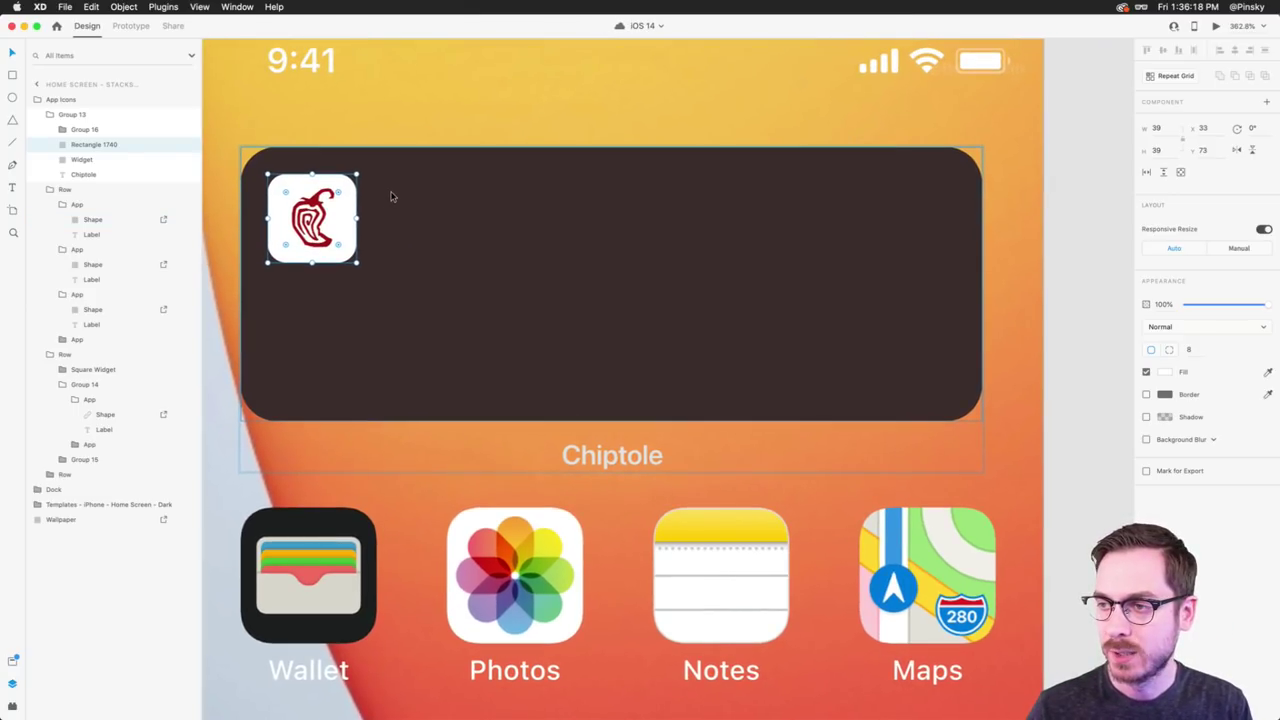
- Add the text "Reorder my last meal" inside the wide widget near the upper edge of the white chili icon
click(390, 192)
click(330, 208)
key(t)
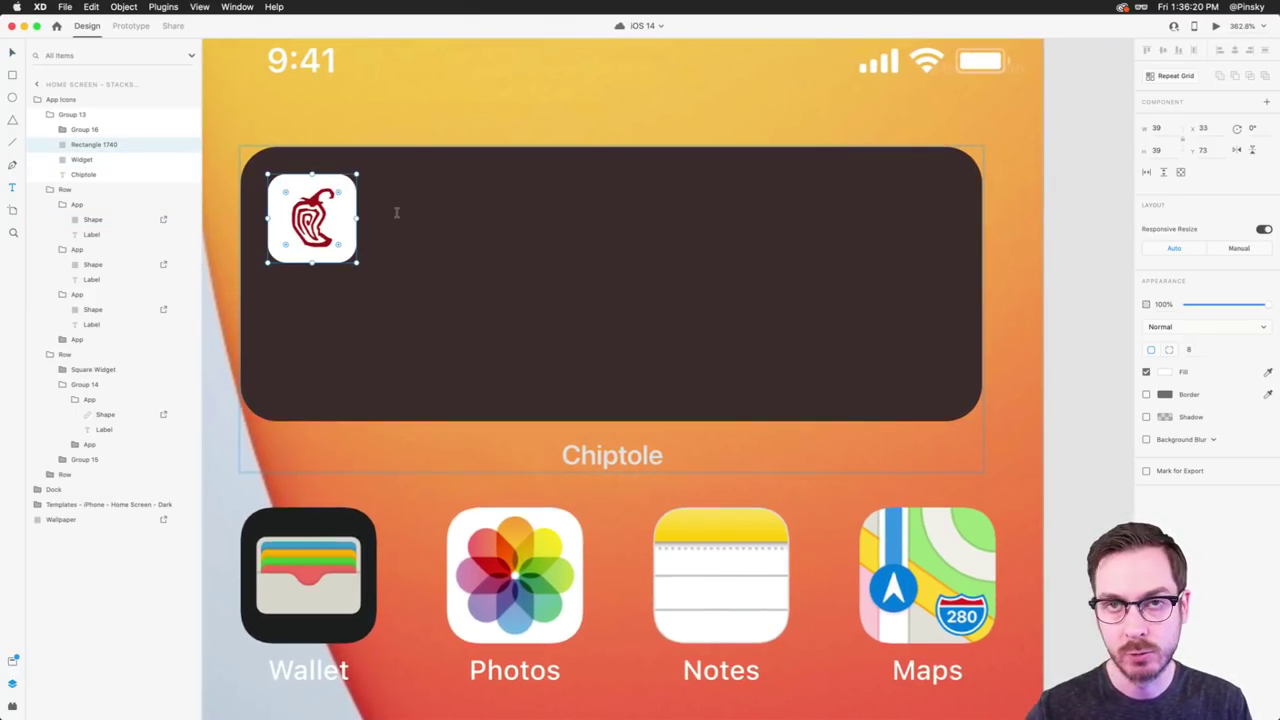
click(396, 212)
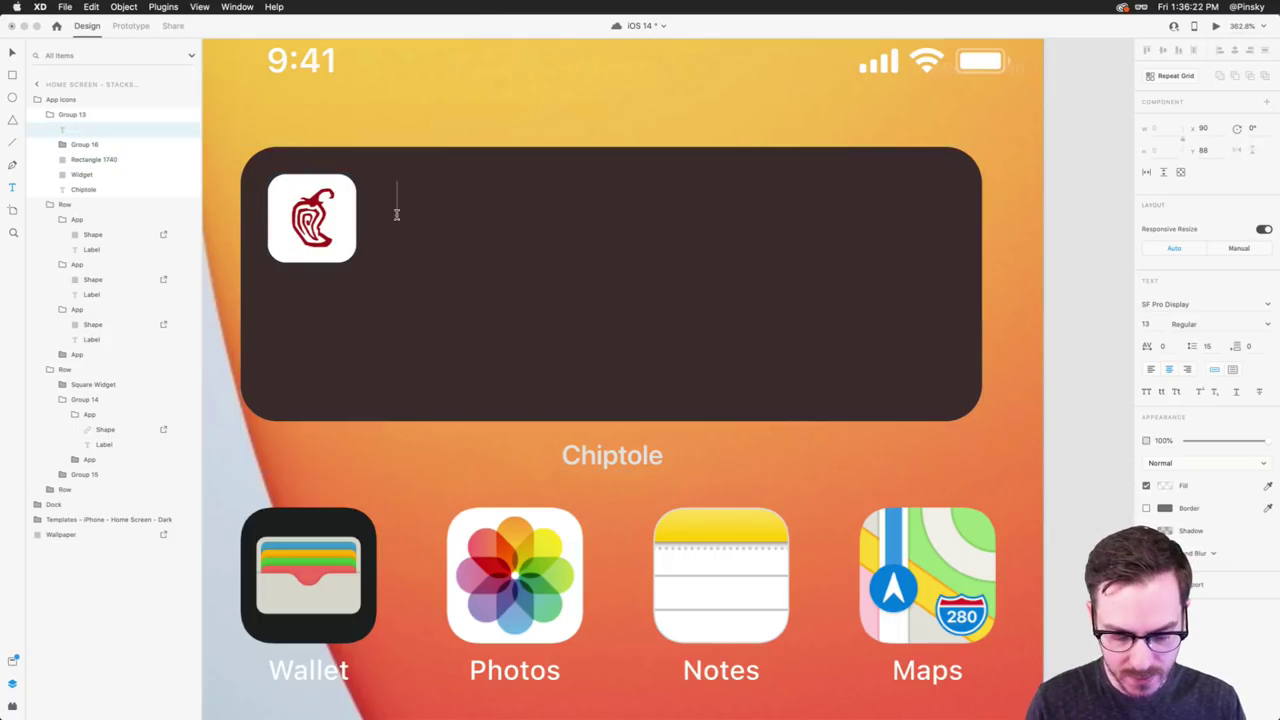
text(Reor)
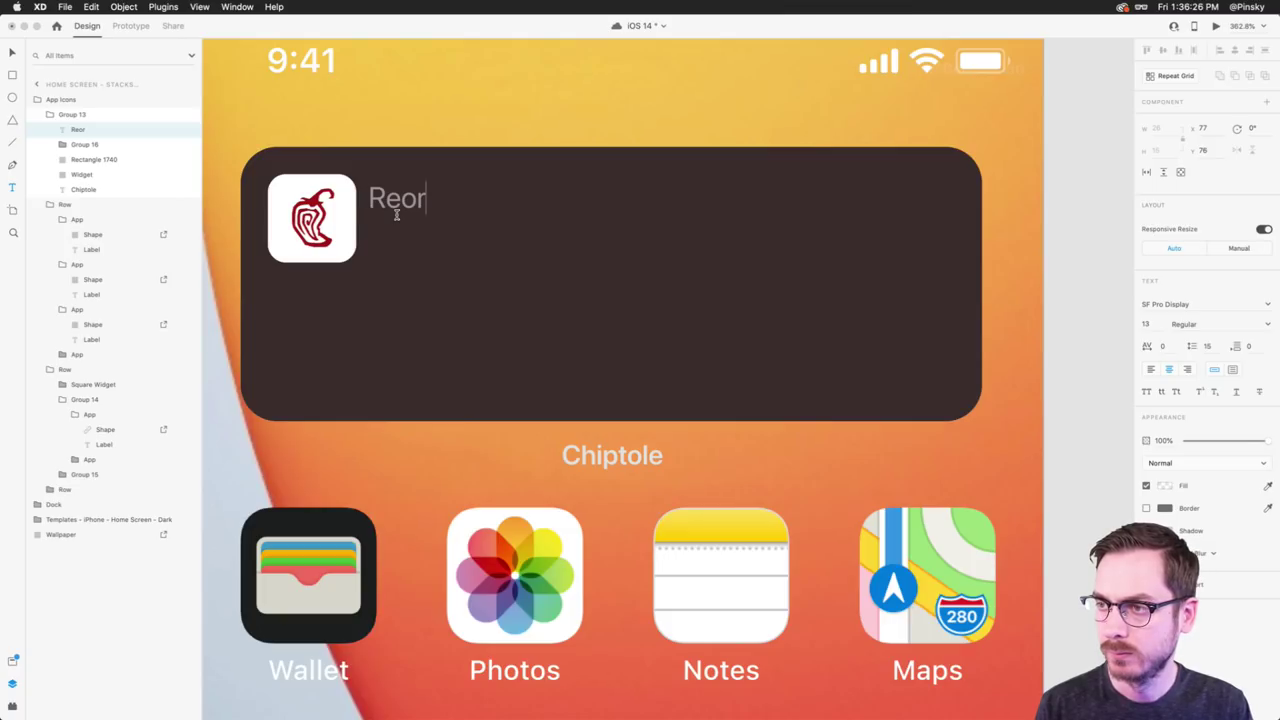
text(der my last)
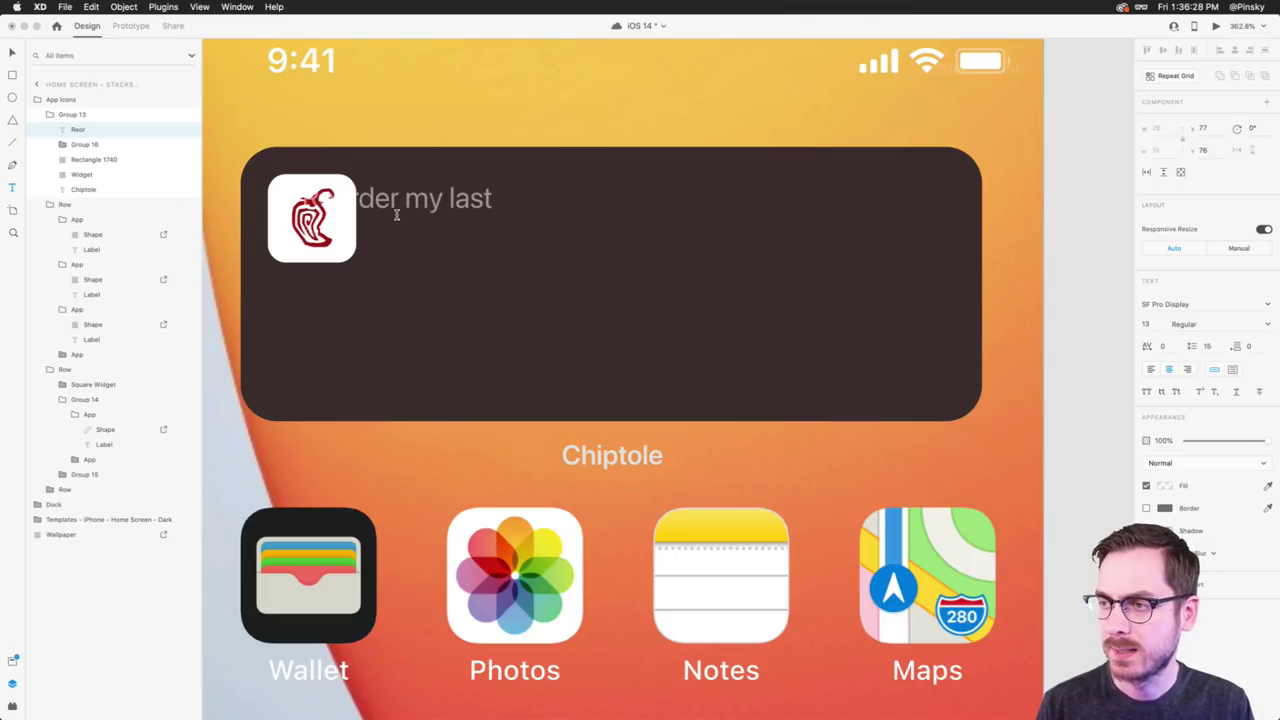
text( meal)
key(Escape)
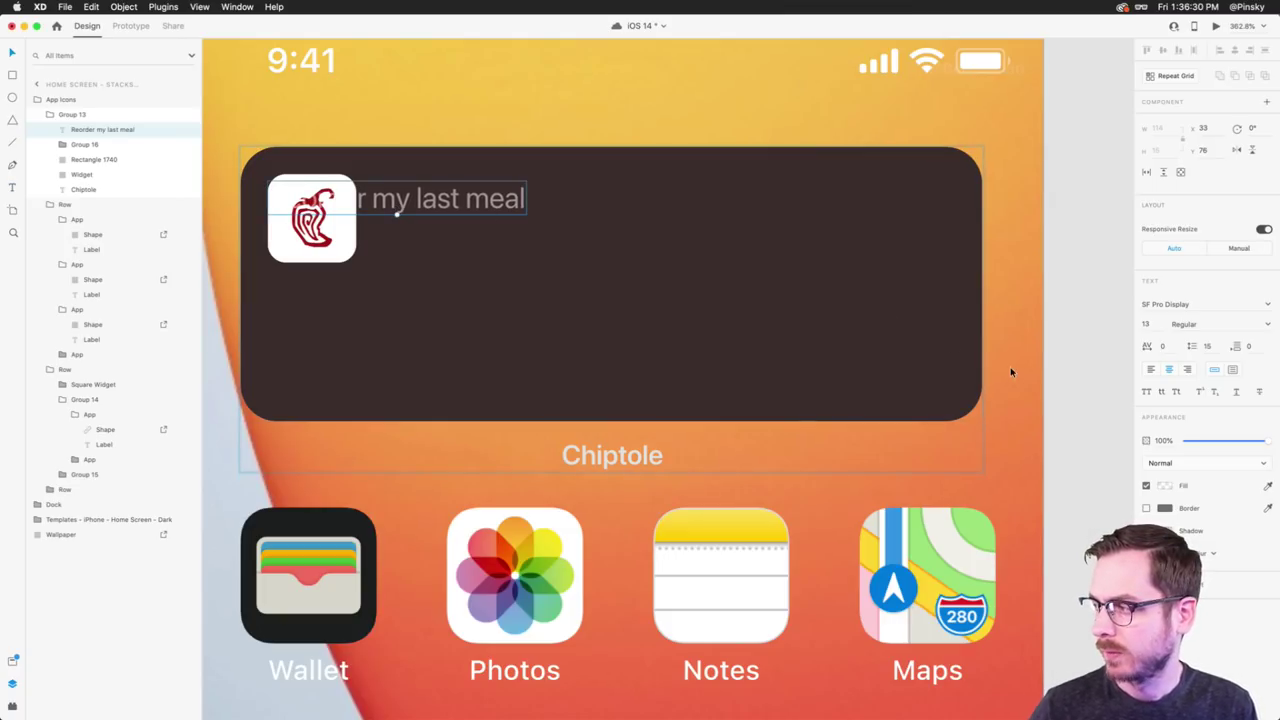
- Left-align the "Reorder my last meal" text beside the chili icon and make it Semibold with a fully opaque white fill
click(1150, 369)
drag(393, 200, 499, 196)
click(1269, 325)
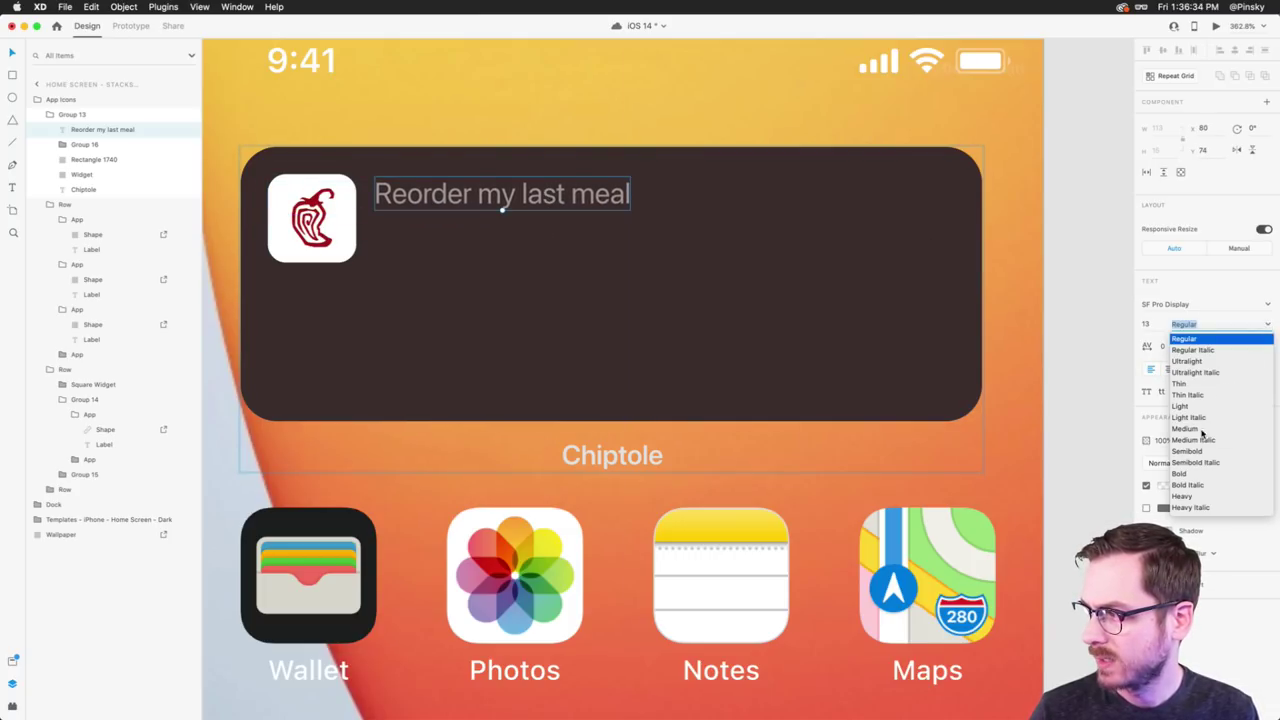
click(1192, 451)
click(1163, 487)
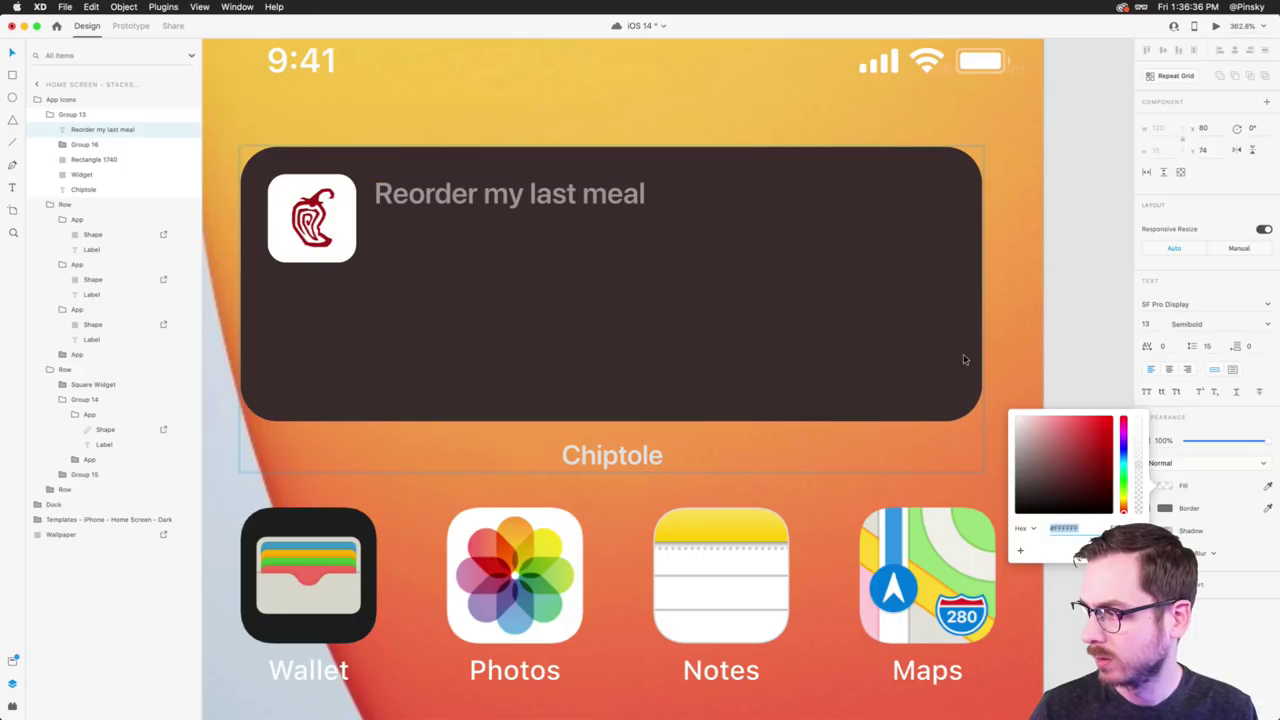
drag(1138, 452, 1145, 340)
- Fine-tune the "Reorder my last meal" text's position to X 80, Y 73 beside the chili icon's upper edge
click(411, 198)
drag(441, 196, 438, 196)
key(Up)
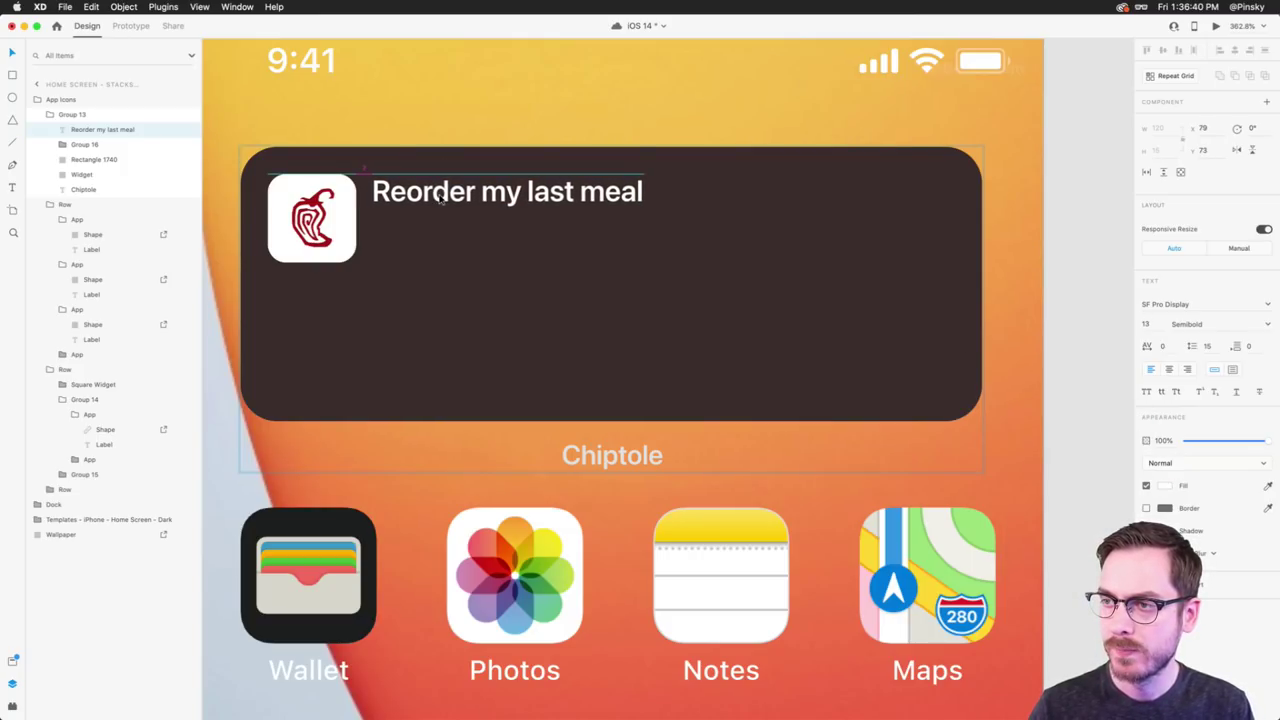
key(Right)
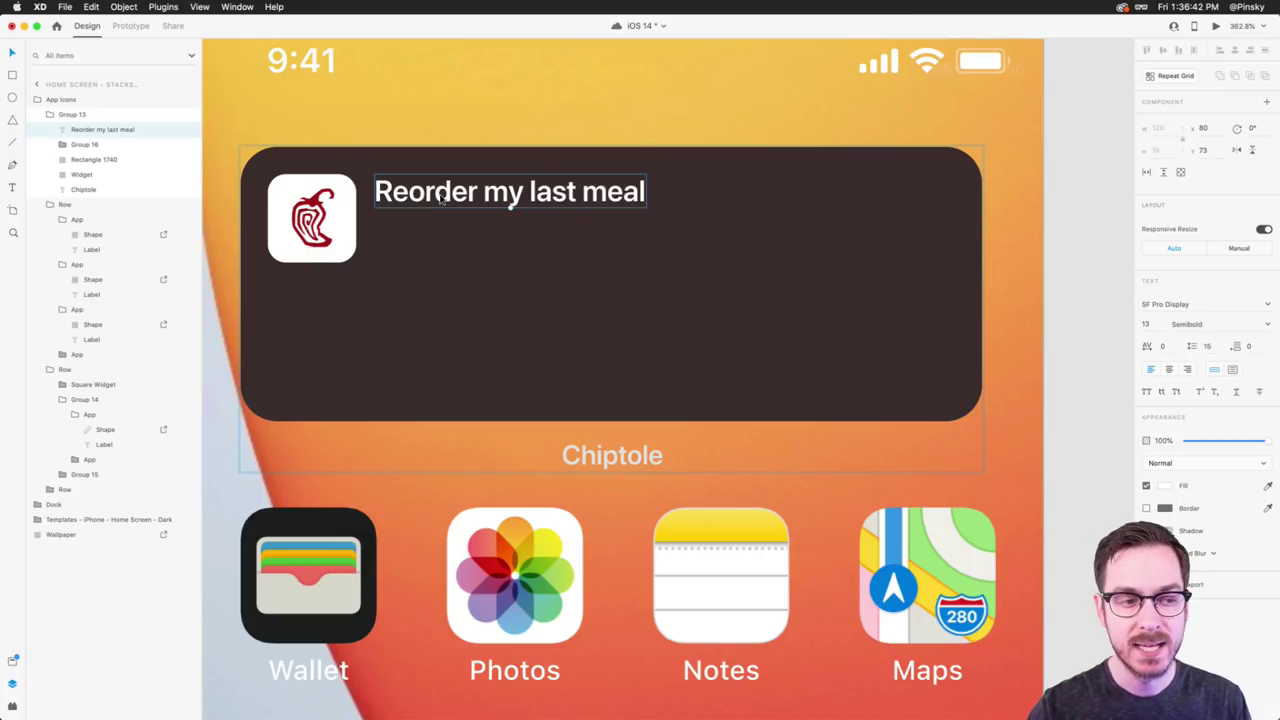
- Duplicate the "Reorder my last meal" text directly below the original at Y 87
scroll(440, 197, up, 5)
drag(443, 203, 443, 247)
scroll(443, 248, down, 1)
scroll(443, 248, right, 1)
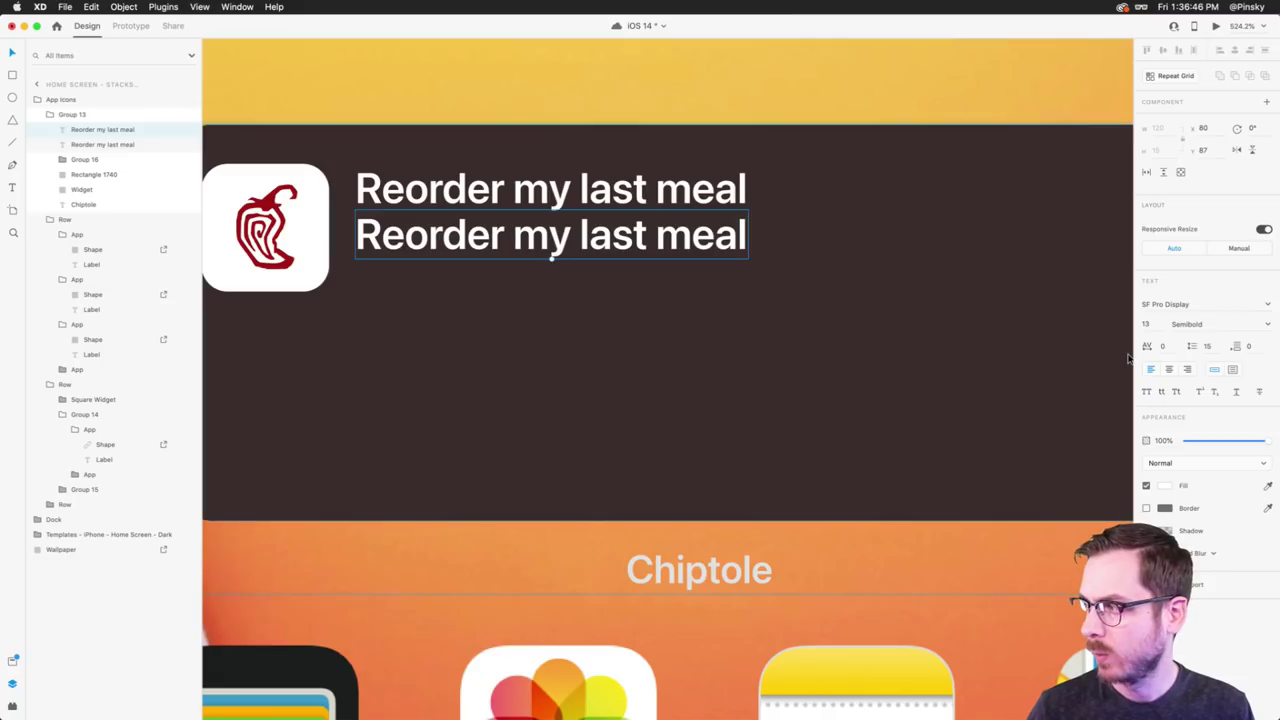
- Convert the duplicated text to area text and enlarge its box to about 254 by 28 px
scroll(660, 253, right, 3)
scroll(660, 253, down, 1)
click(1233, 372)
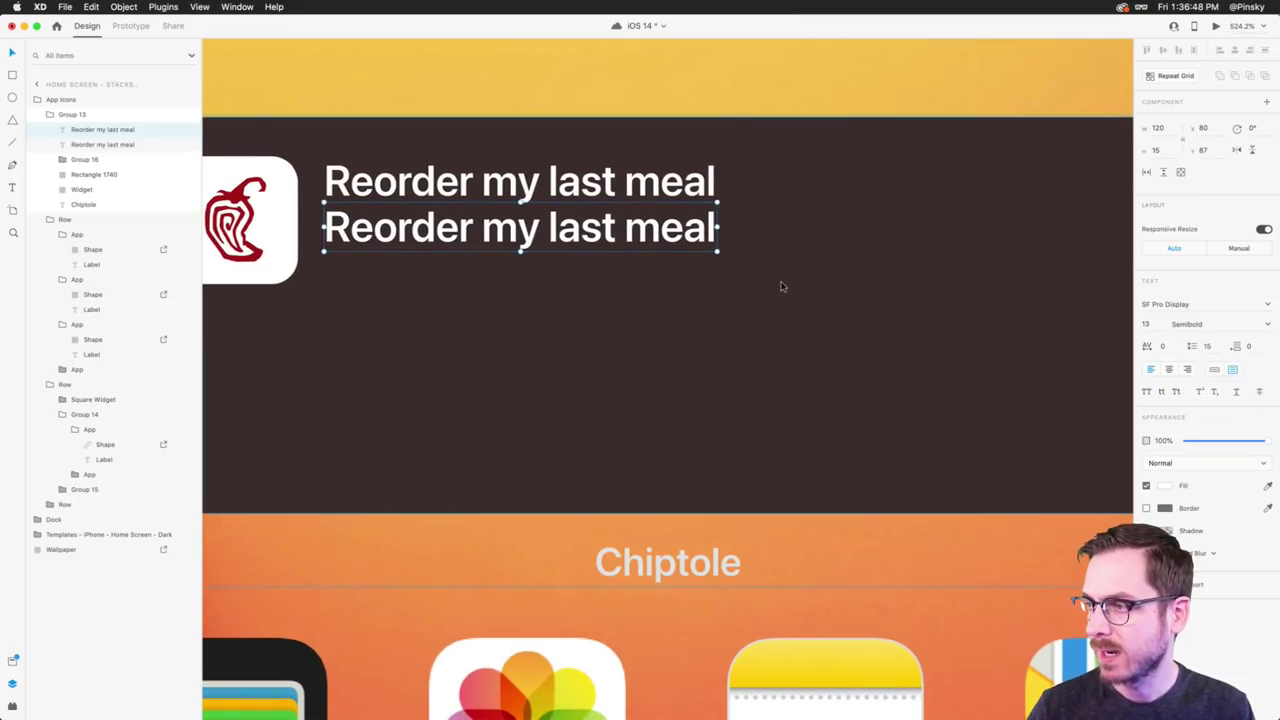
scroll(784, 286, down, 4)
drag(734, 242, 1062, 241)
drag(751, 261, 749, 291)
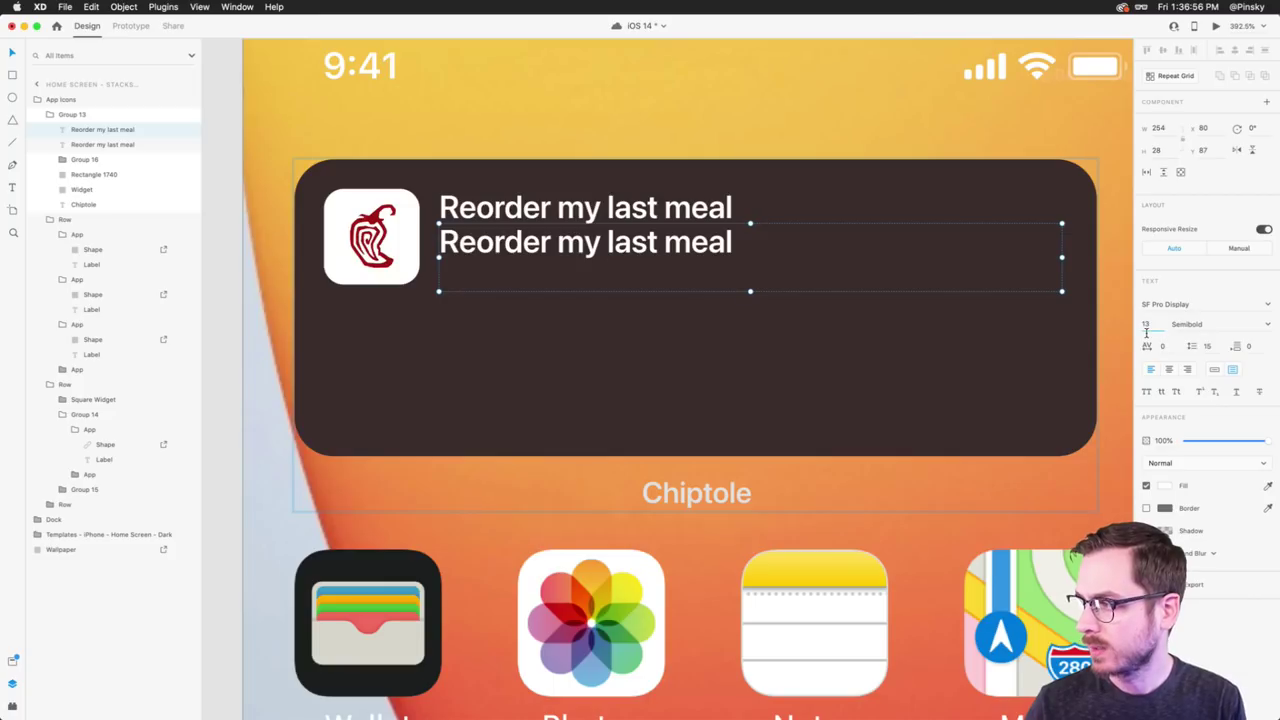
- Set the lower text line to font size 10 in Medium Italic
text(11)
key(Return)
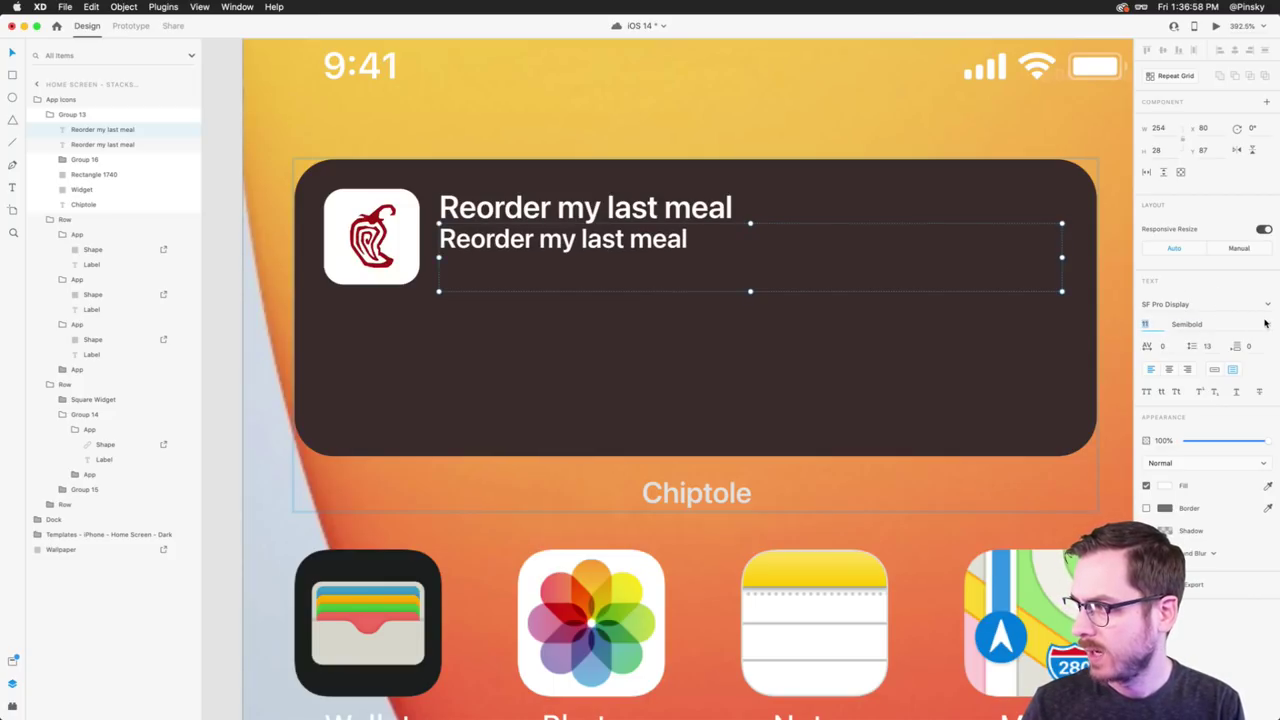
click(1262, 324)
click(1265, 323)
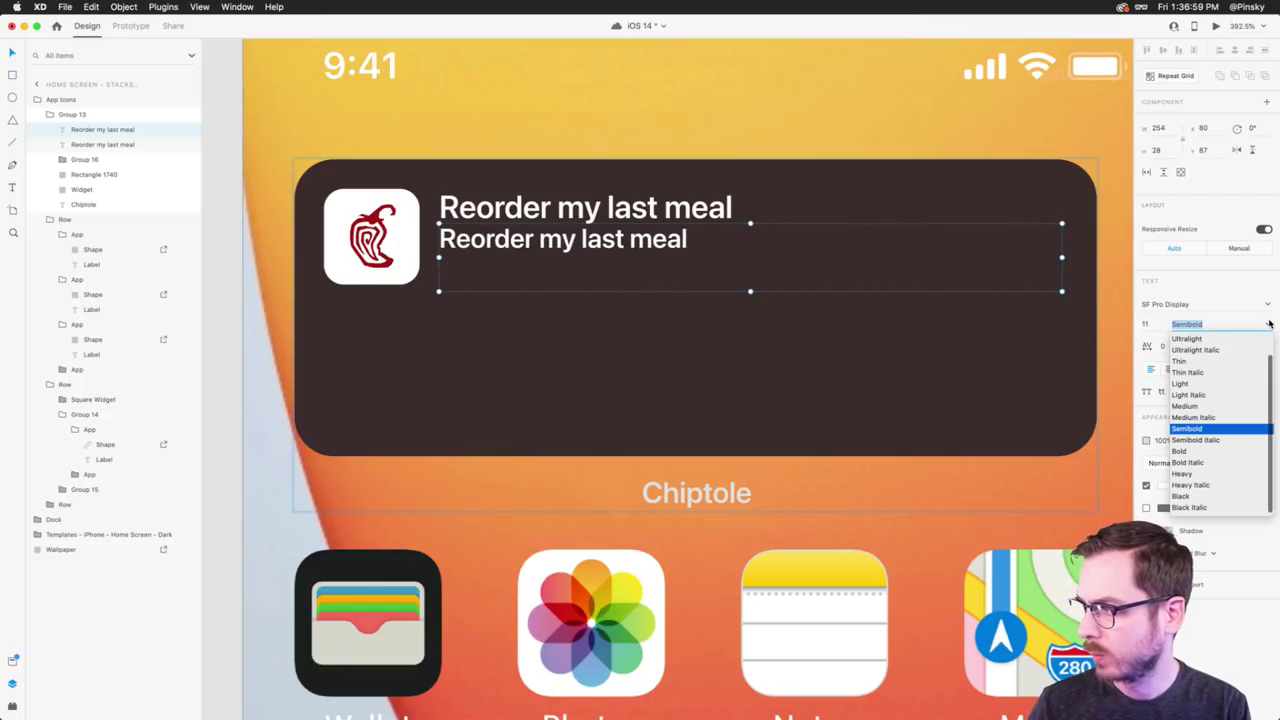
click(1199, 417)
click(1146, 324)
key(Down)
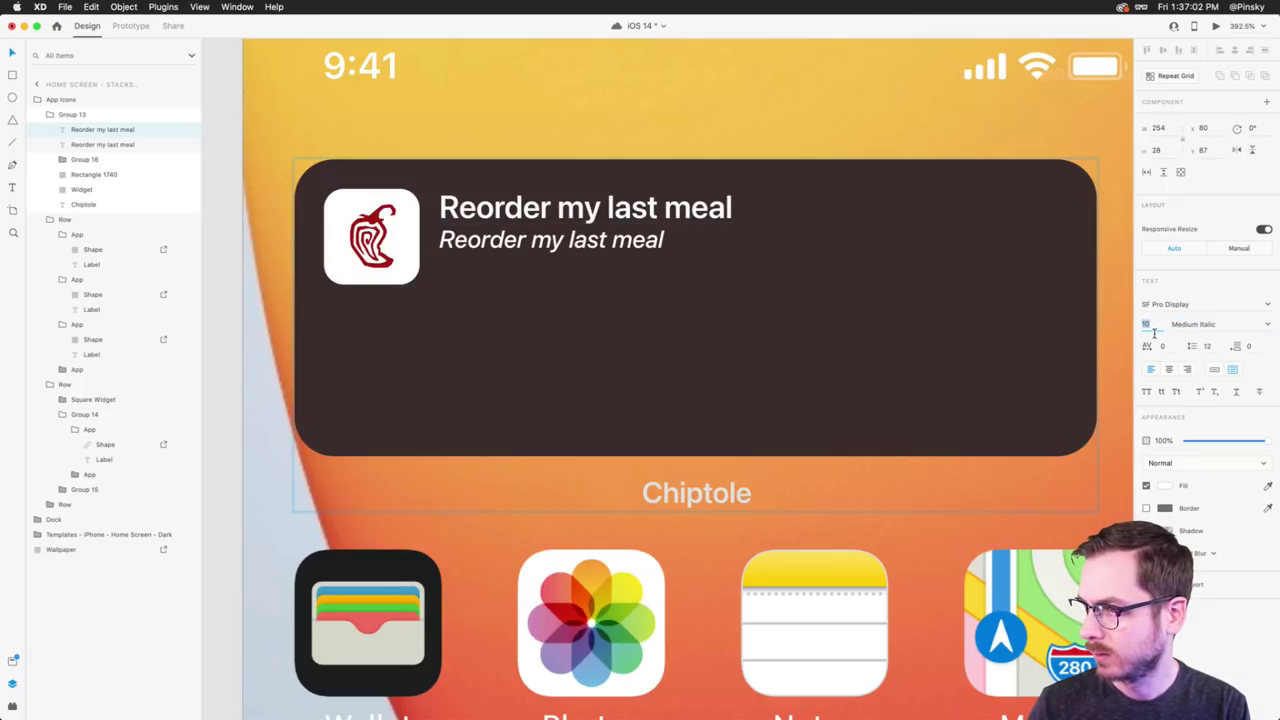
- Replace the lower line's text with "Barbacoa Burrito, white rice"
click(578, 240)
double_click(578, 240)
text(B)
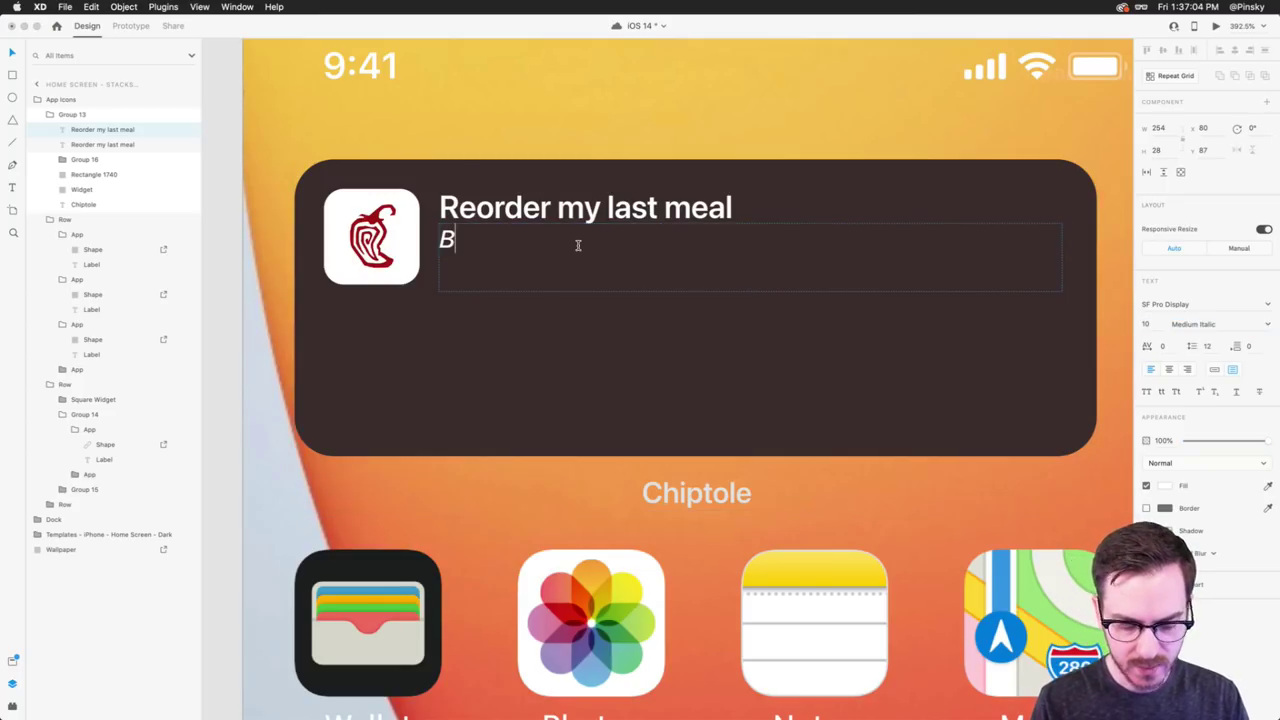
text(arbacoa)
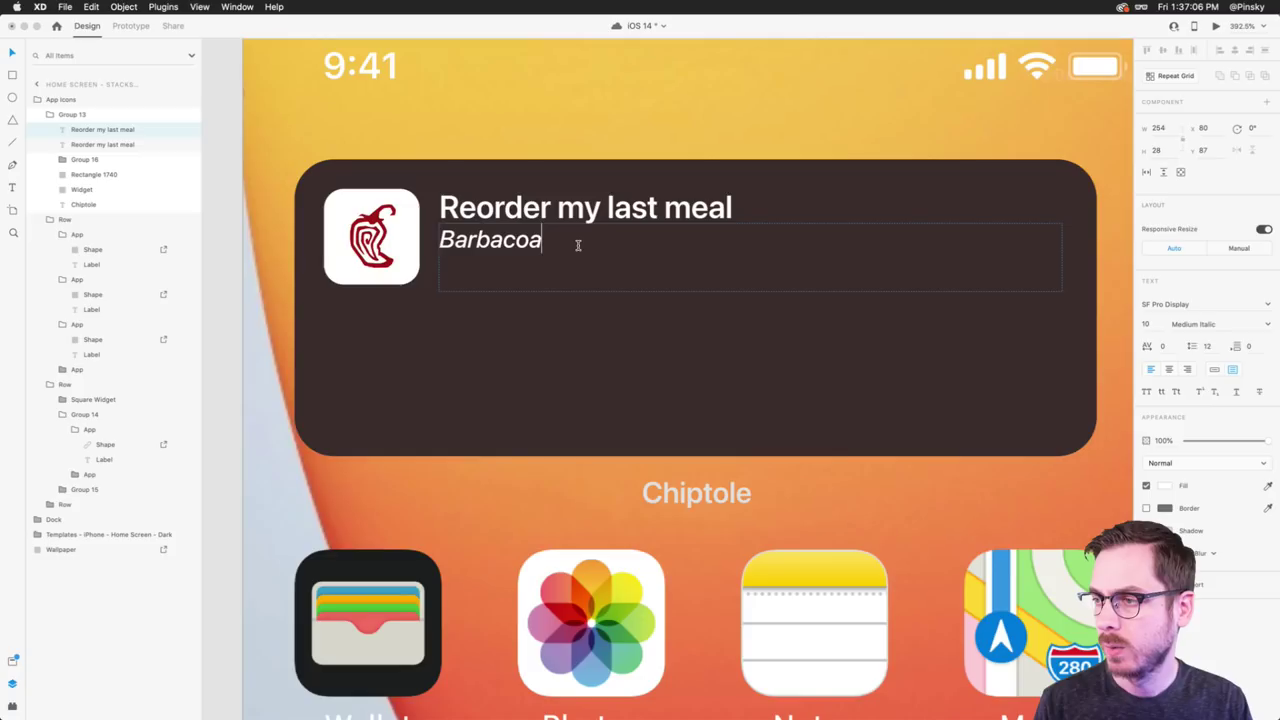
text( Burritio)
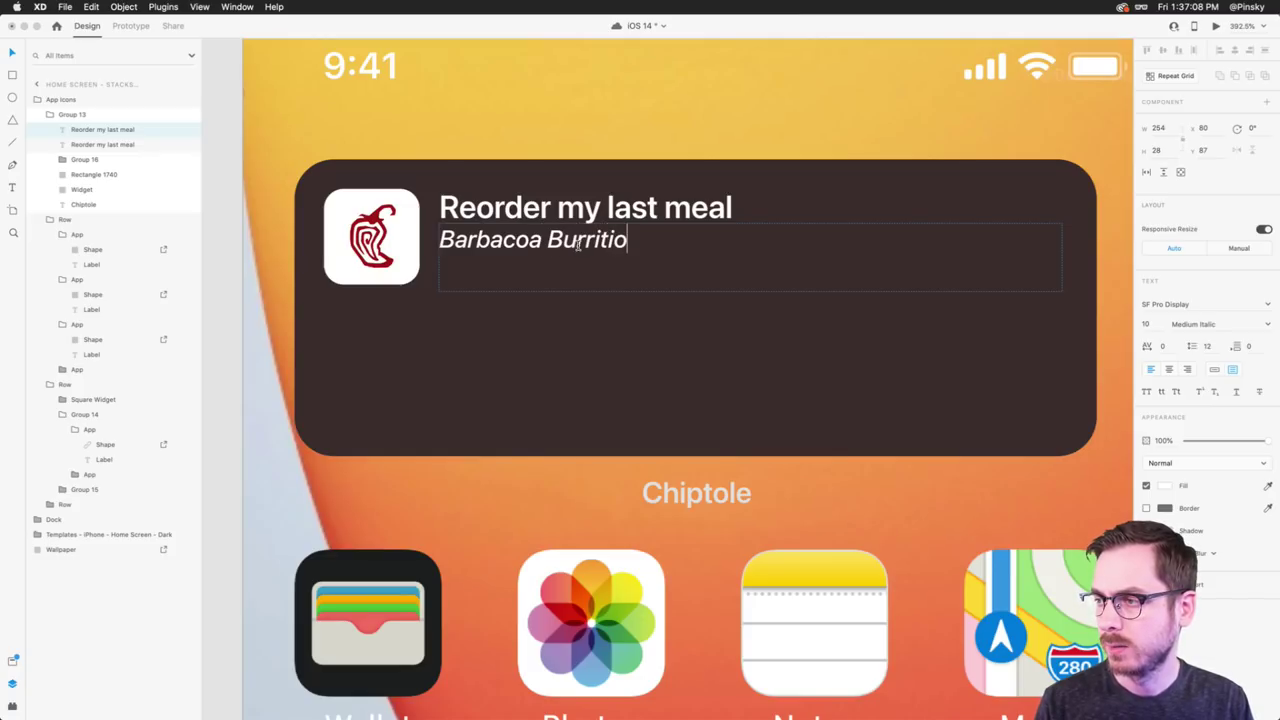
key(BackSpace)
key(BackSpace)
text(o, )
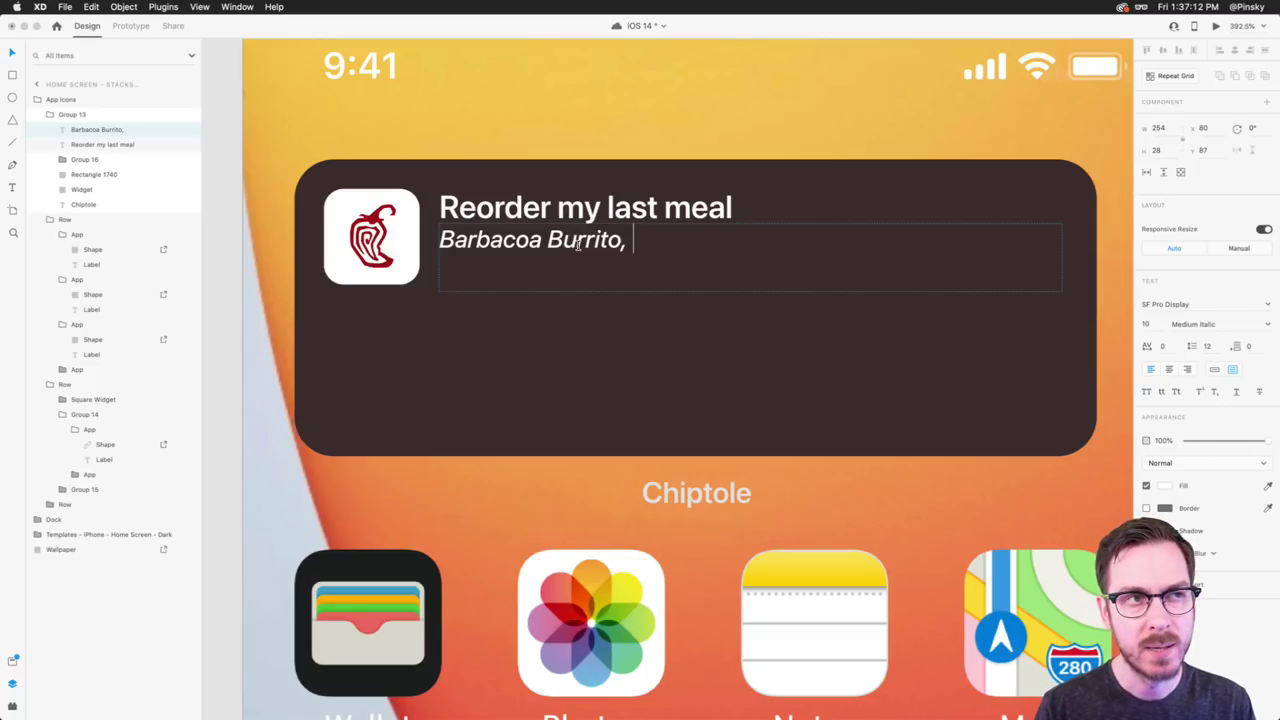
text(white ricde)
key(BackSpace)
key(BackSpace)
text(e)
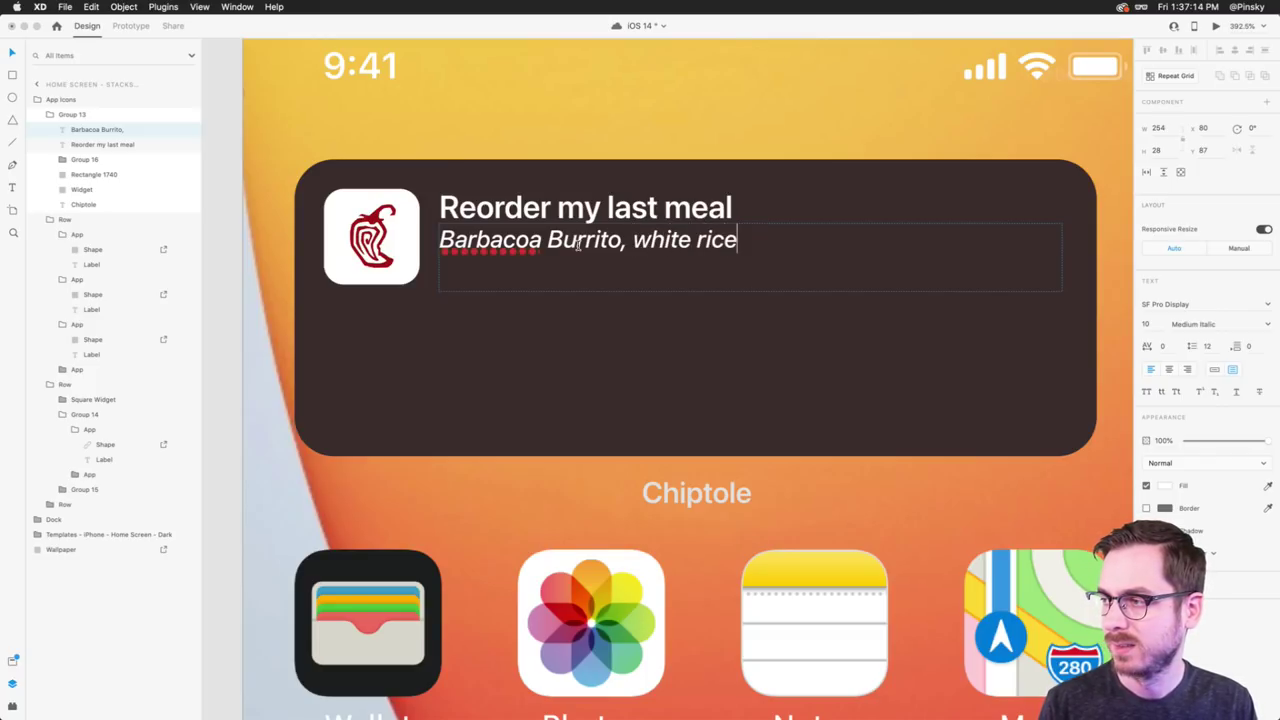
- Continue the meal description with ", no beans, salsa,"
text(, m)
key(BackSpace)
text(n)
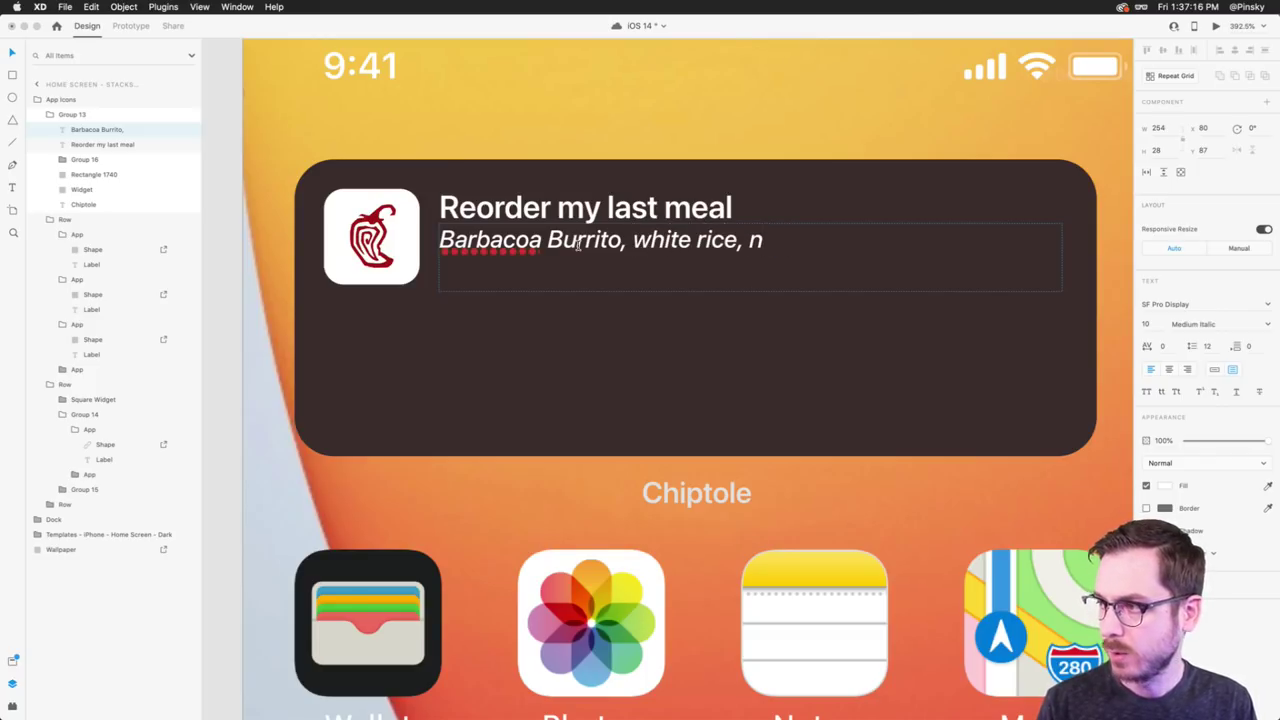
text(o beans, sal)
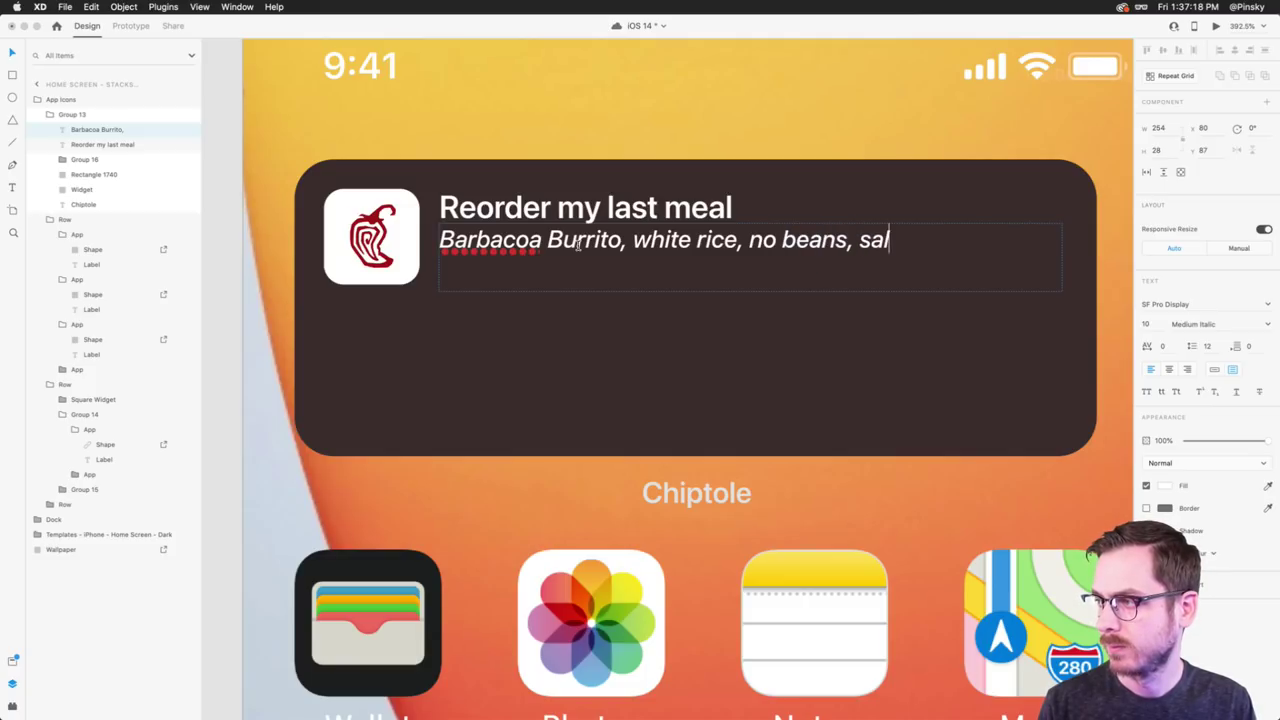
text(s)
key(BackSpace)
text(a)
key(BackSpace)
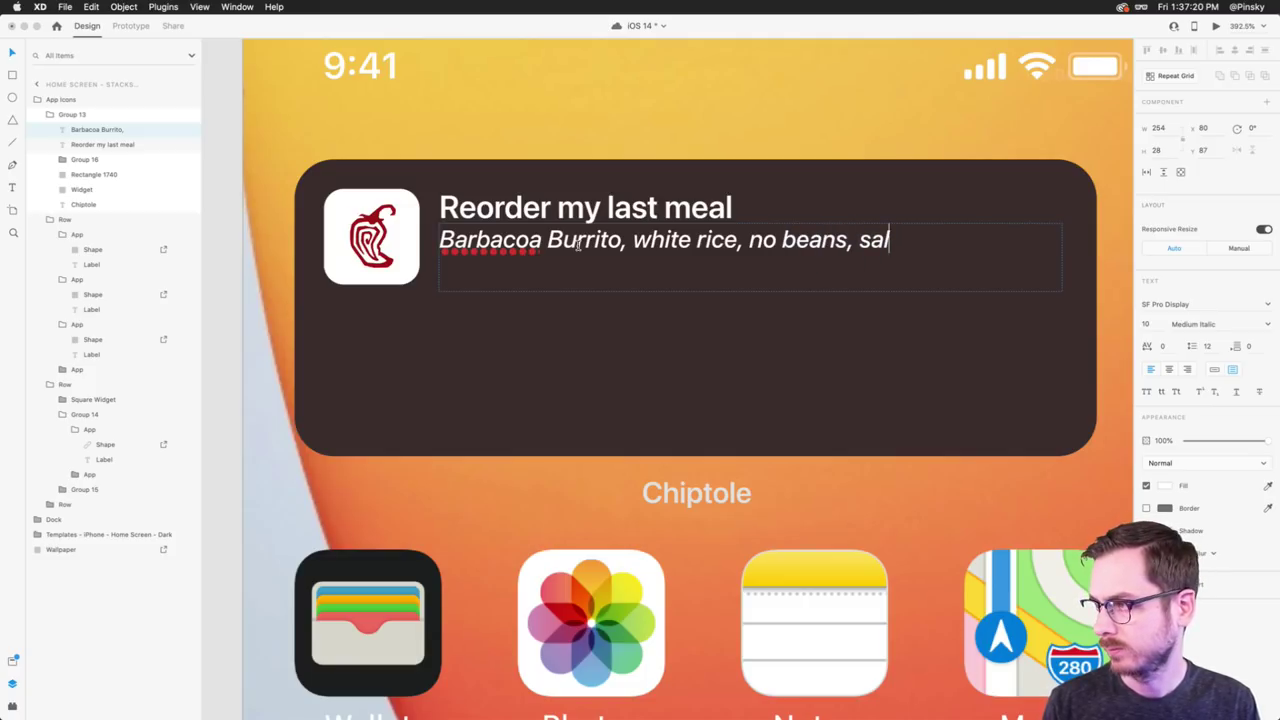
text(da,)
key(BackSpace)
key(BackSpace)
key(BackSpace)
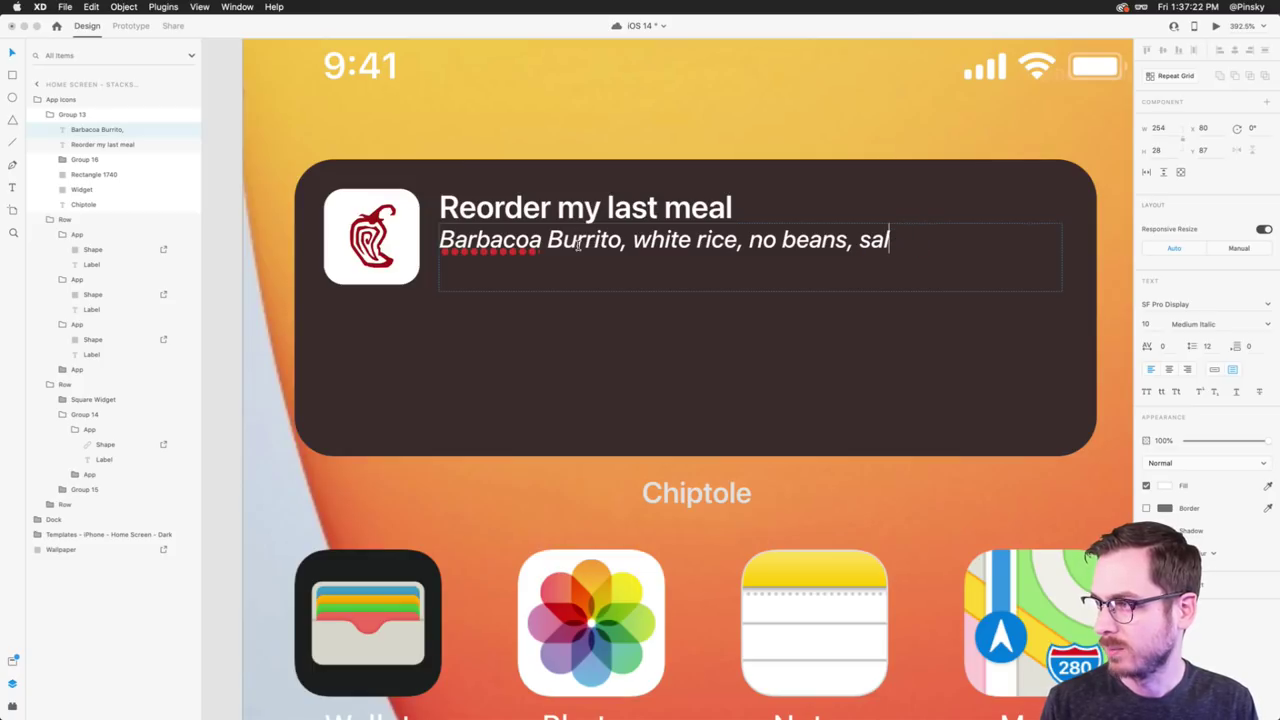
text(da)
key(BackSpace)
key(BackSpace)
text(sa,)
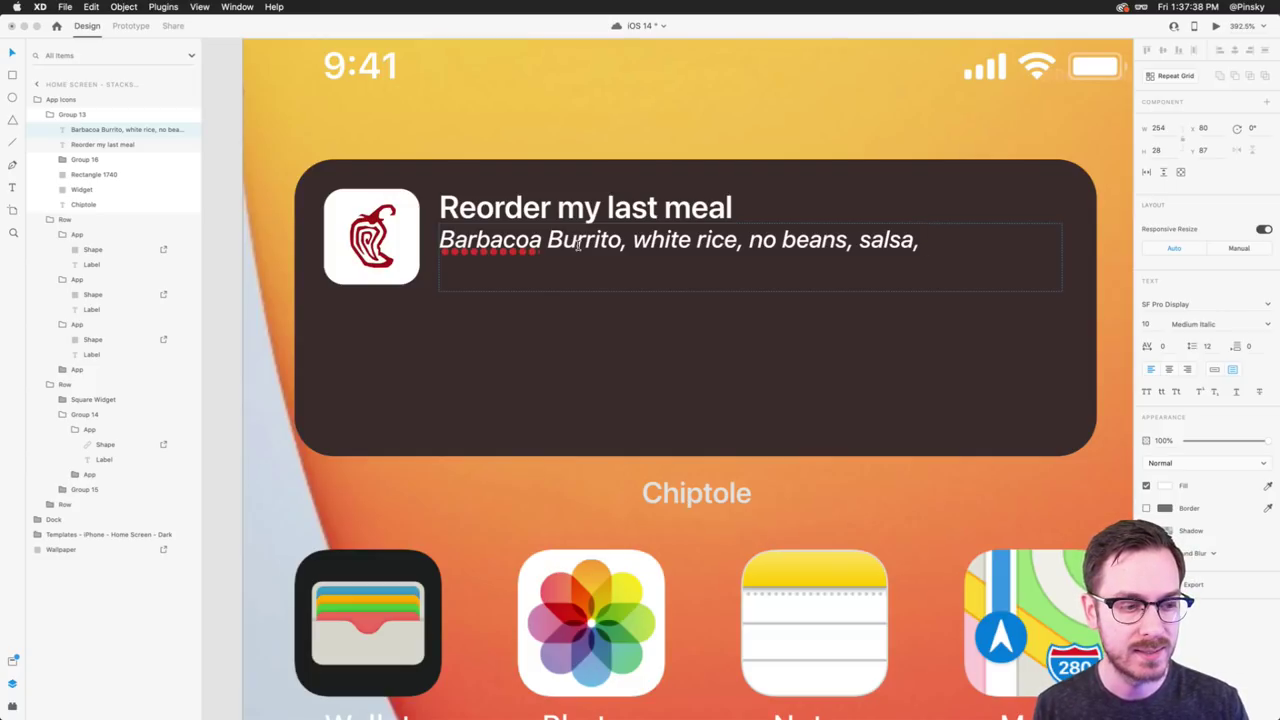
- Check the spelling suggestion for "Barbacoa" and finish the meal description with "sour cream, cheese, lettuce."
right_click(485, 246)
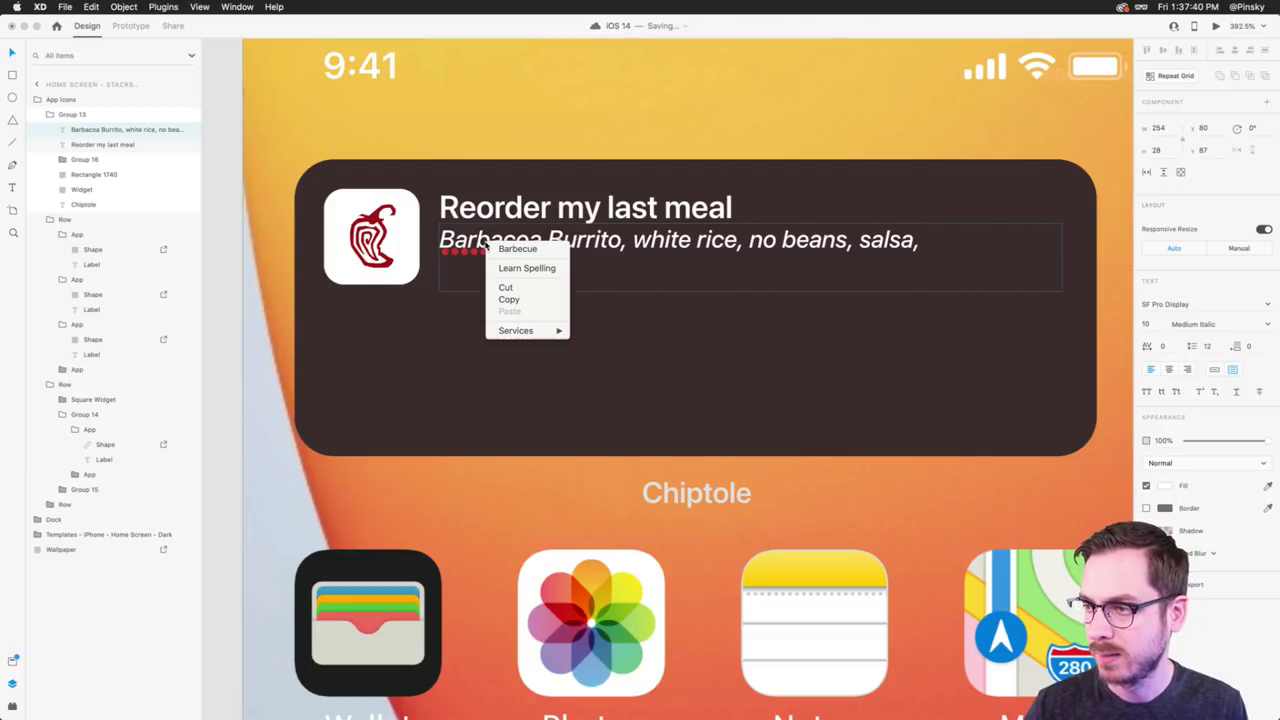
key(Escape)
click(974, 245)
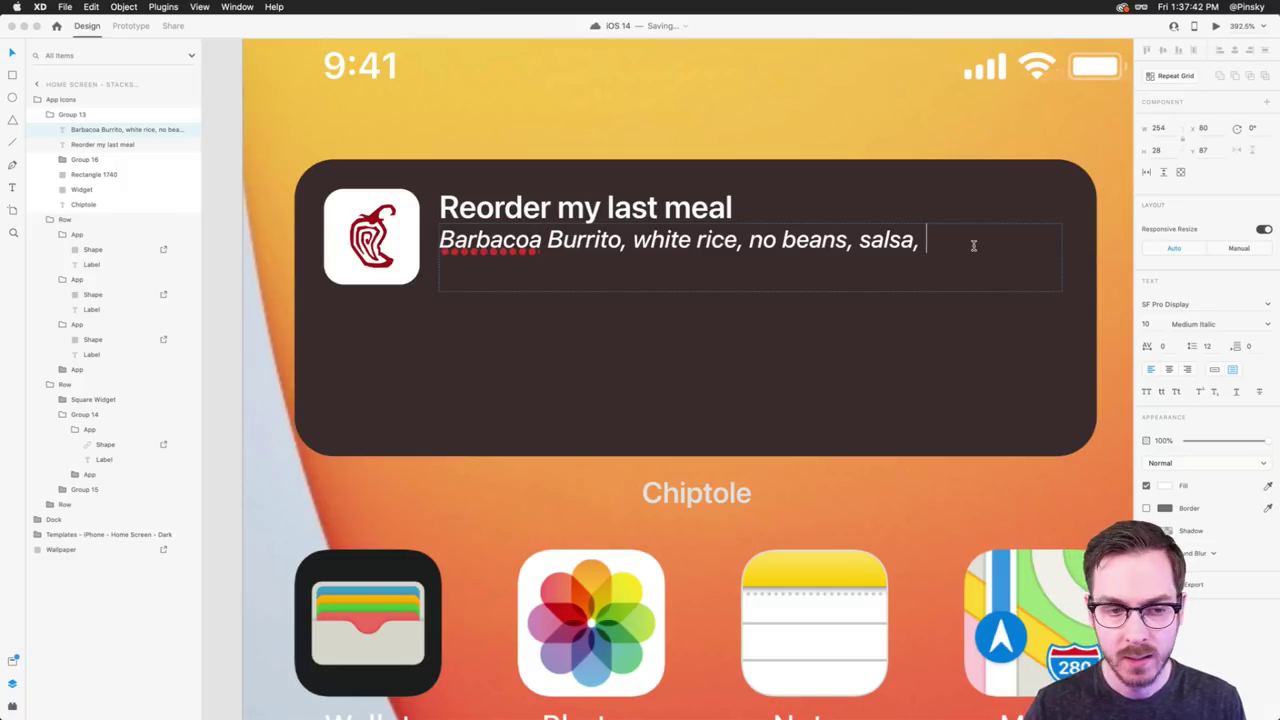
text(sour )
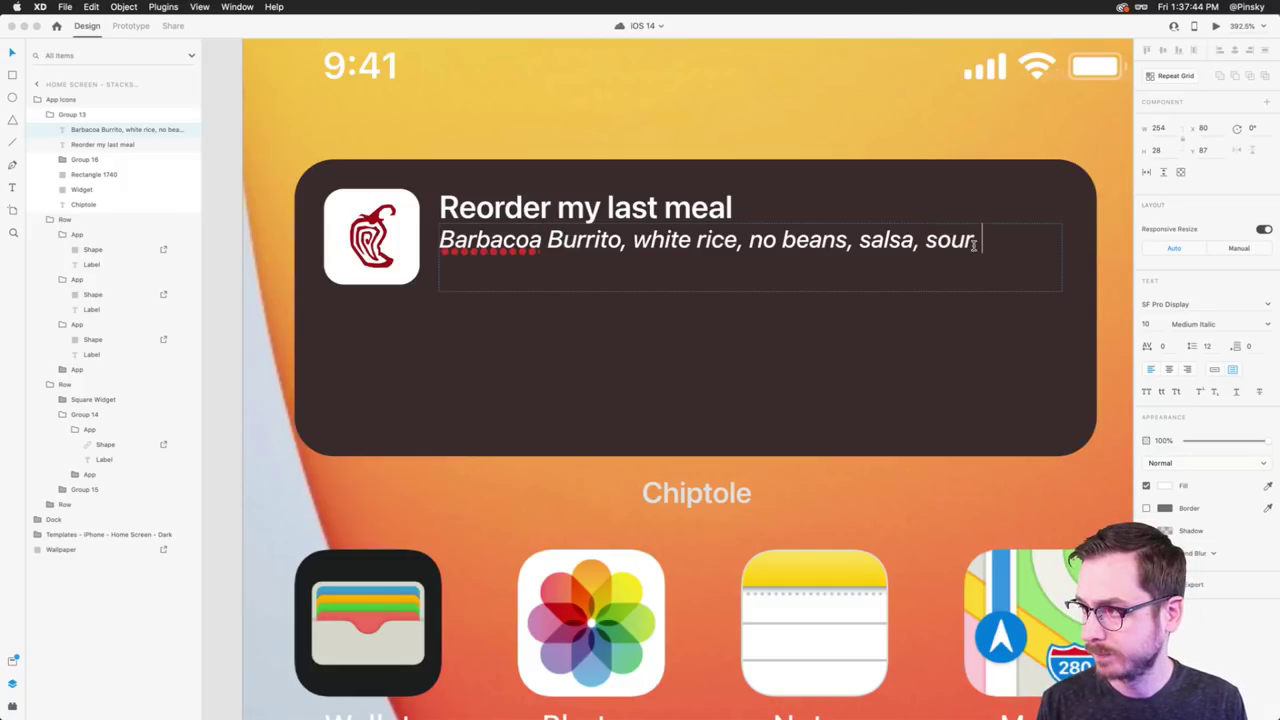
text(cream, )
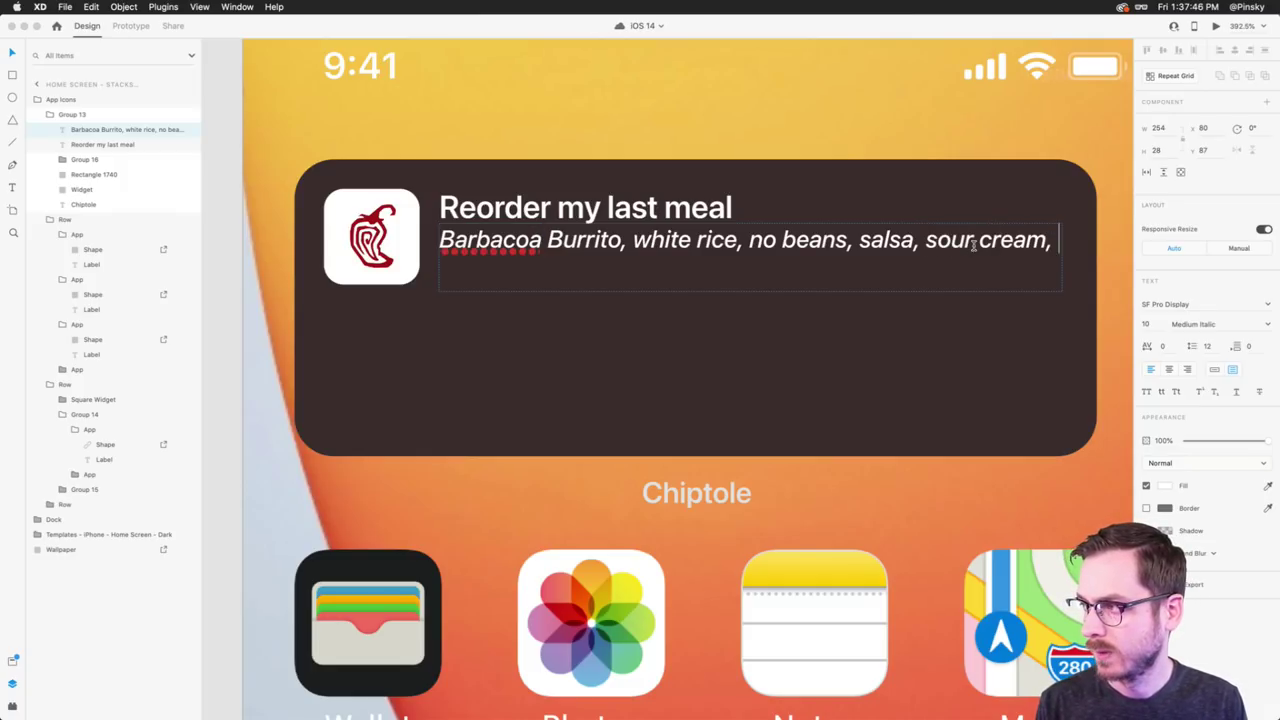
text(cheese, le)
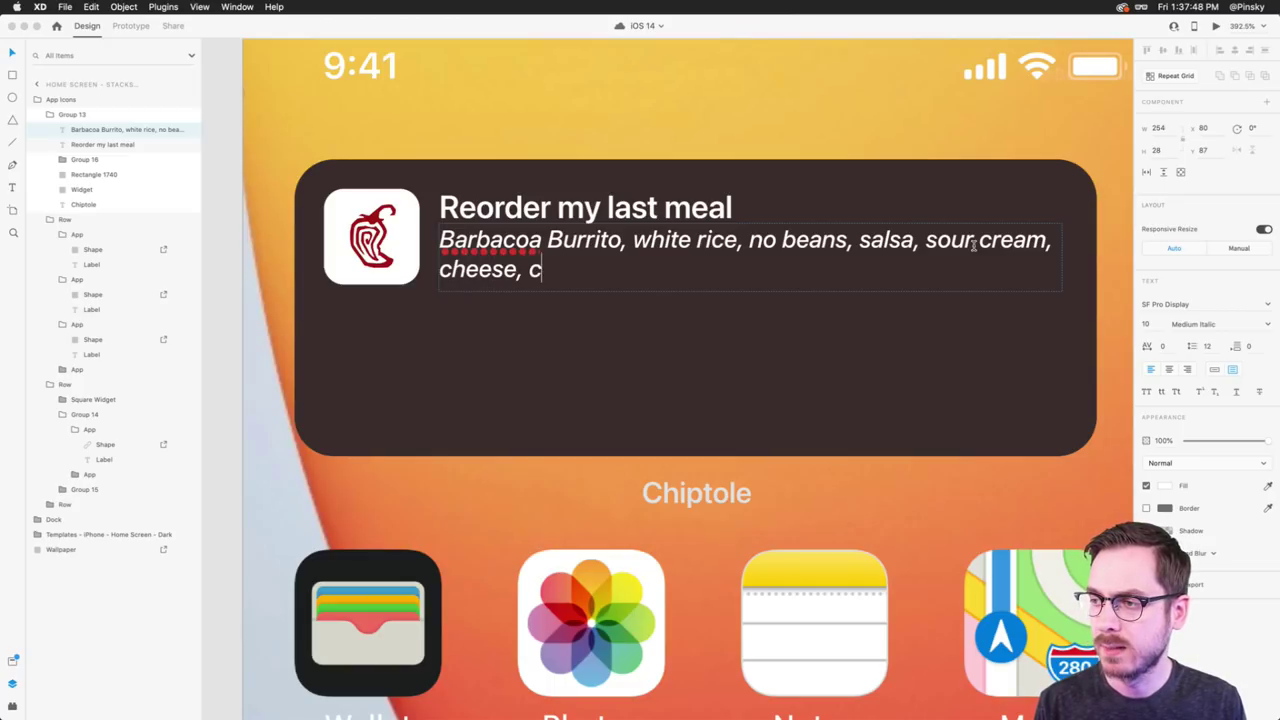
text(ttuce.)
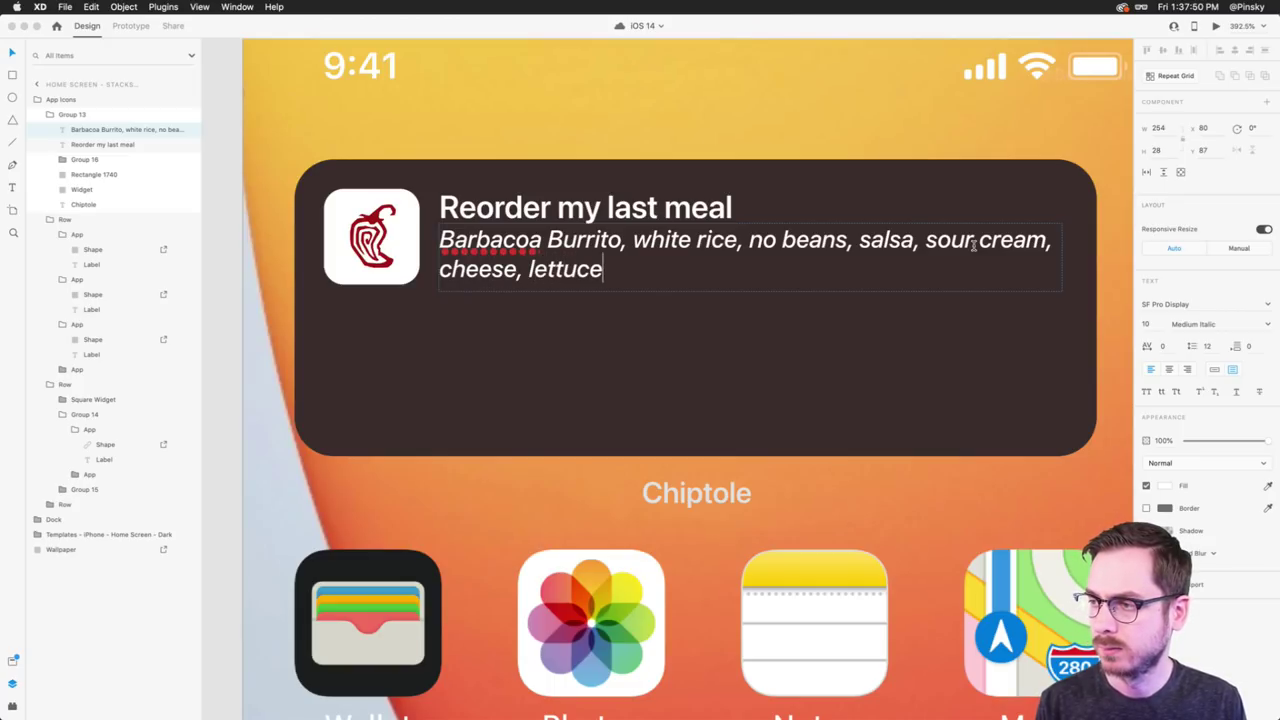
key(Escape)
- Reduce the meal description's opacity to 35% and check it against the whole widget
drag(1262, 440, 1217, 442)
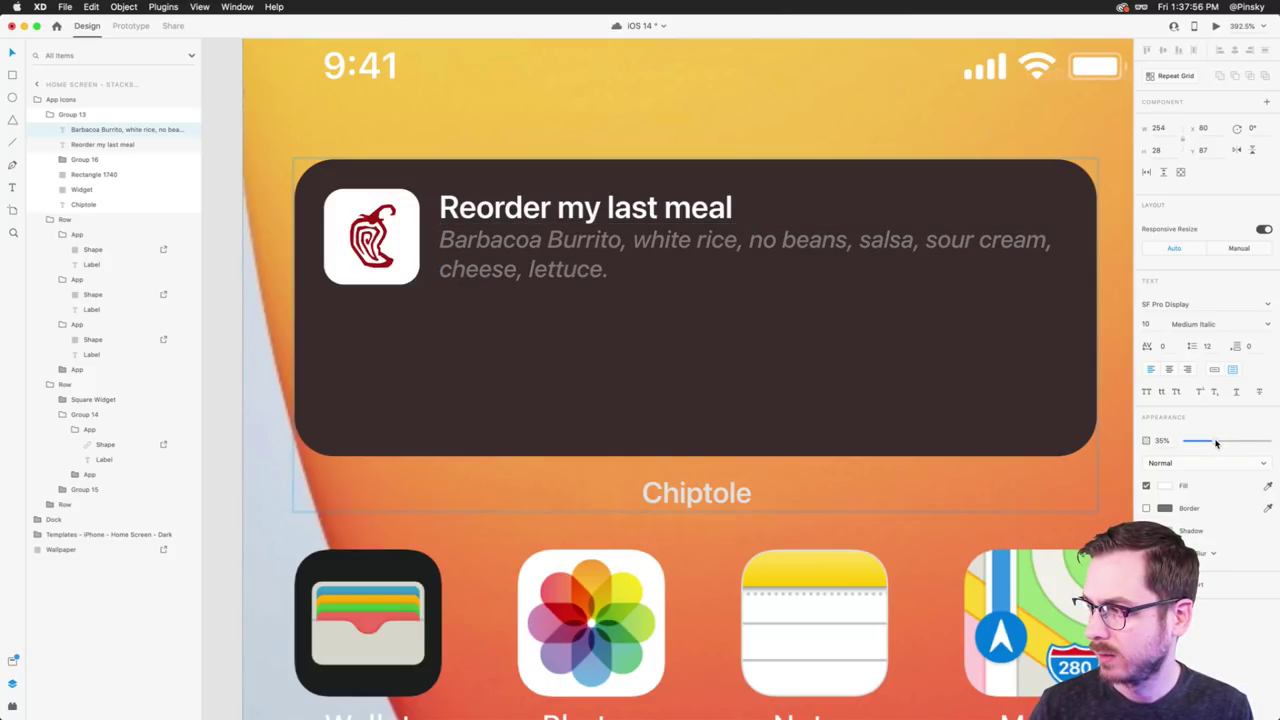
click(737, 346)
scroll(737, 346, down, 10)
scroll(737, 346, up, 5)
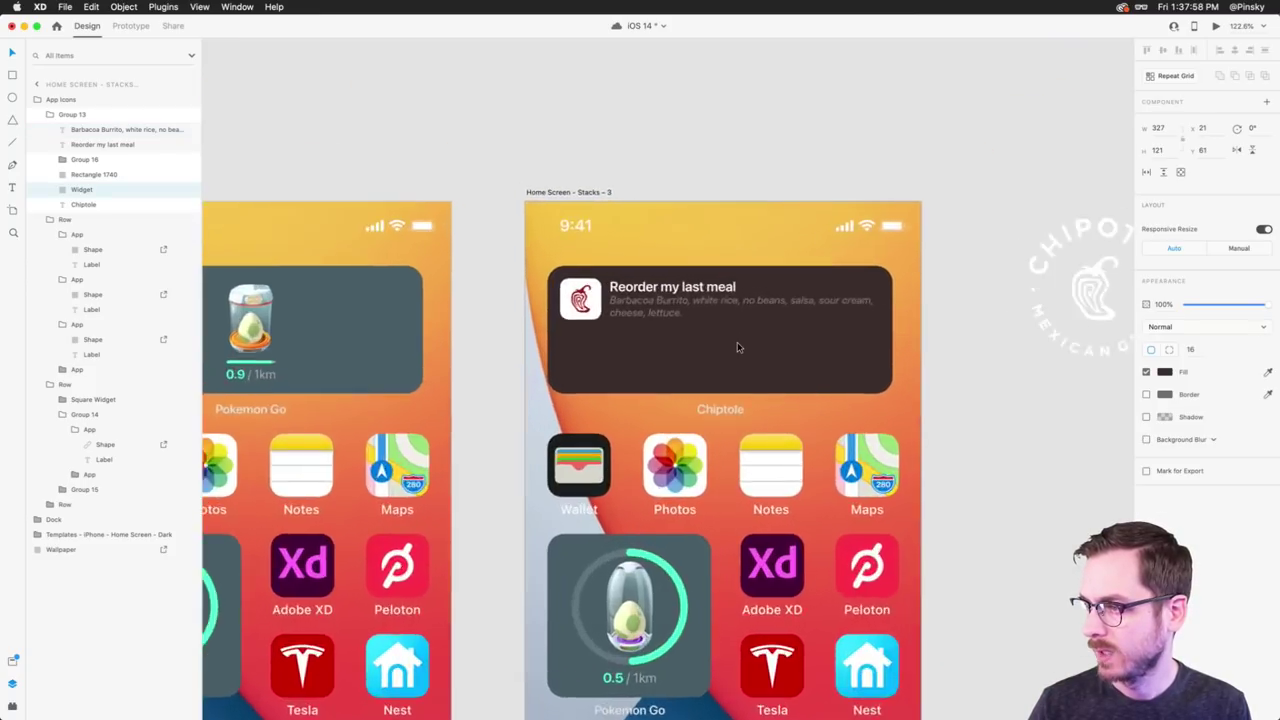
scroll(737, 346, up, 5)
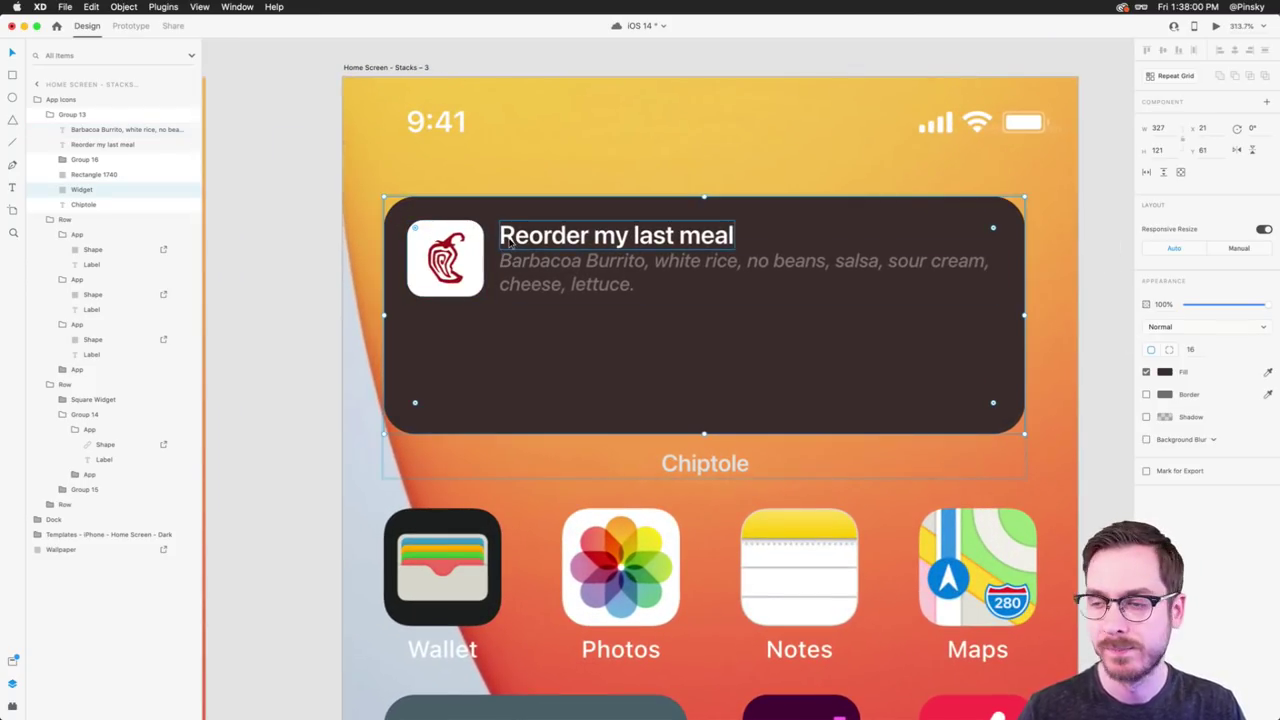
- Shorten the meal description's text box to 24 px high
click(540, 236)
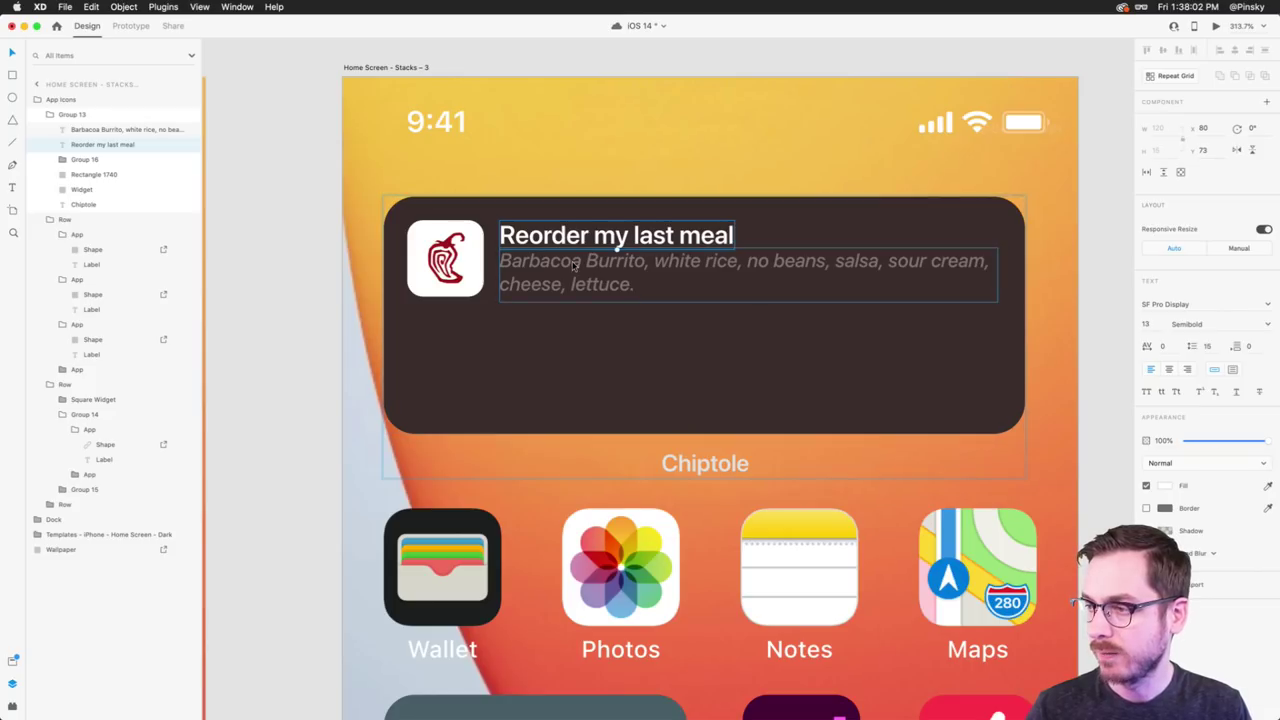
click(750, 298)
drag(748, 301, 748, 294)
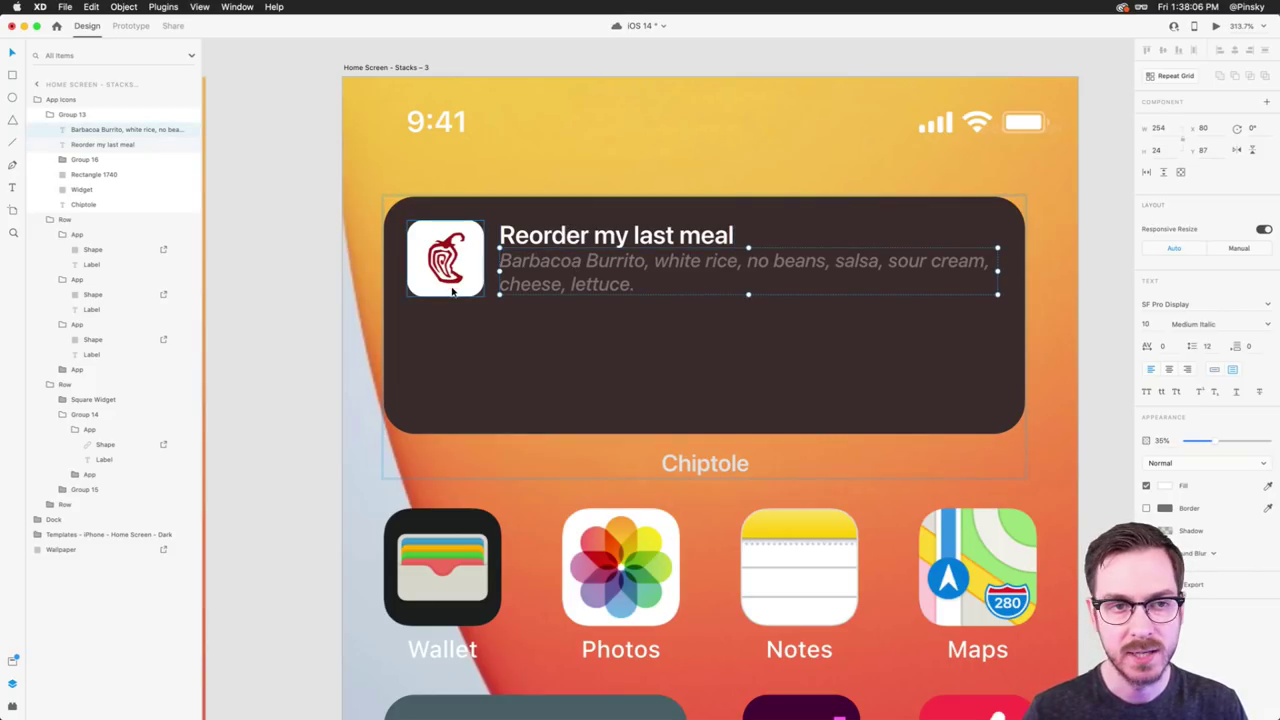
- Draw a horizontal divider line about 301 px wide below the icon and meal description, with 34% opacity
click(12, 141)
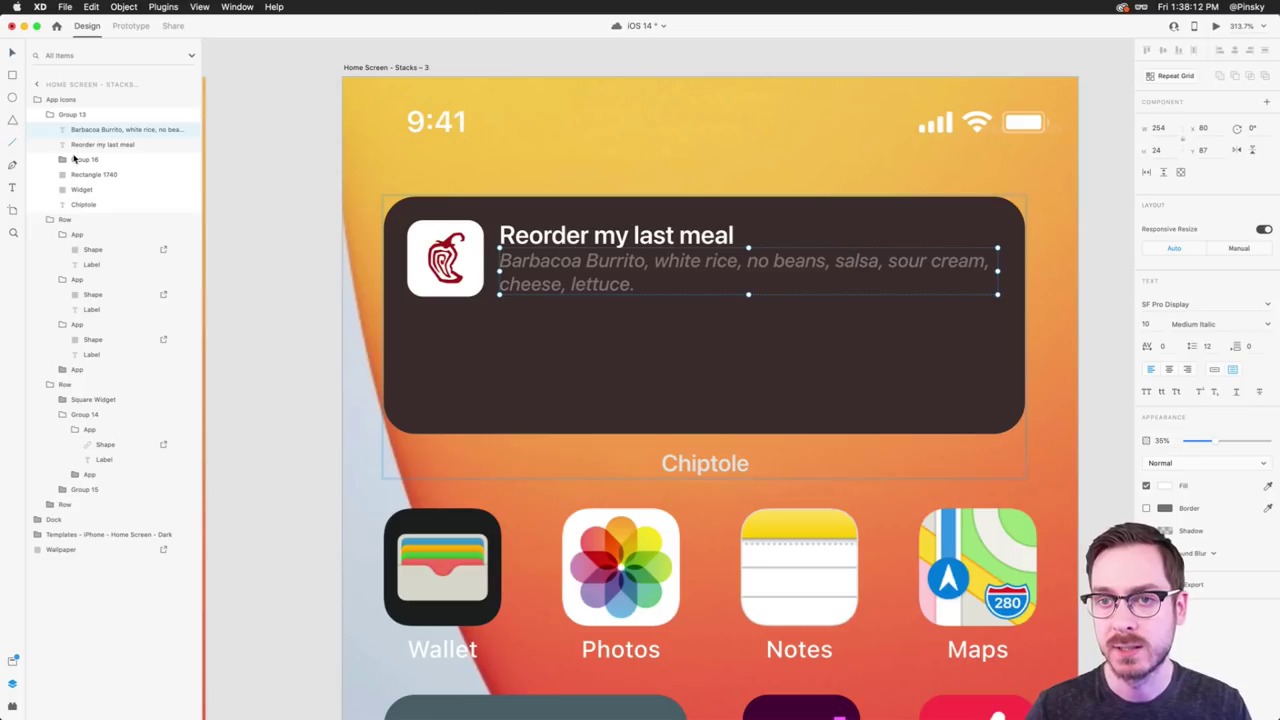
drag(407, 315, 998, 315)
drag(1265, 304, 1214, 308)
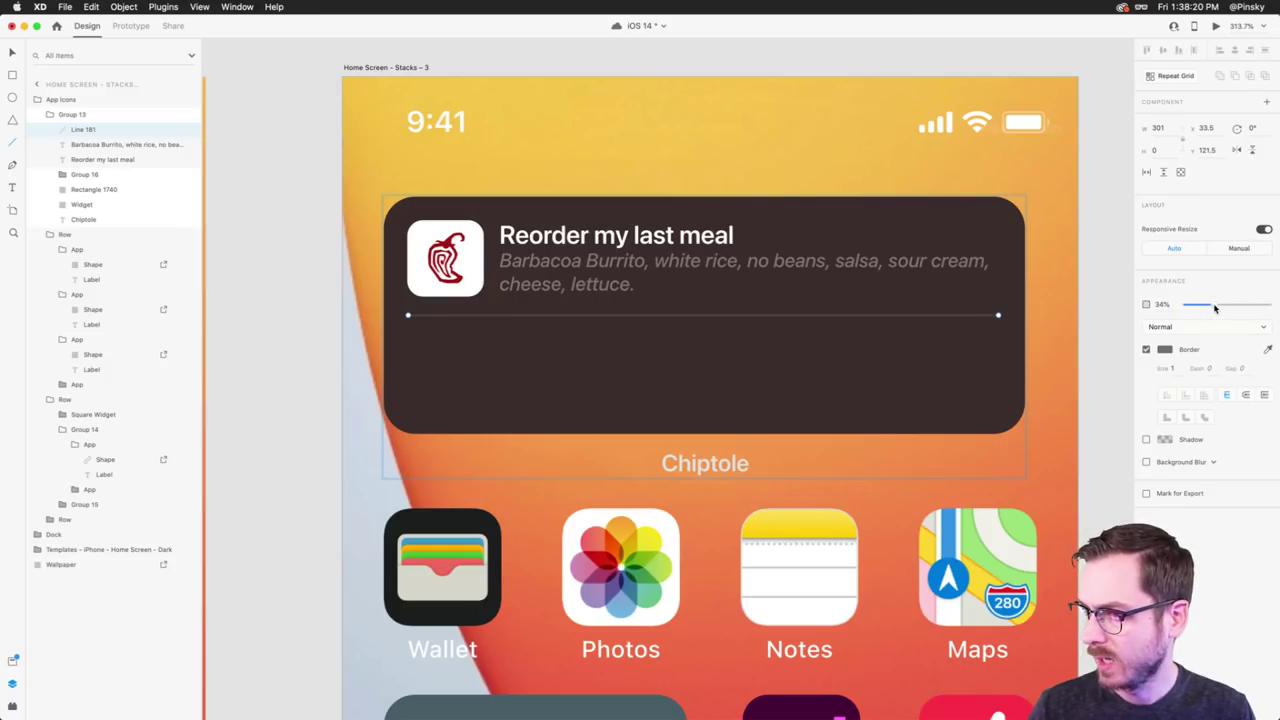
- Duplicate the chili icon's white rounded square below the divider line, aligned with the original at X 33, Y 130
click(470, 235)
drag(470, 235, 477, 349)
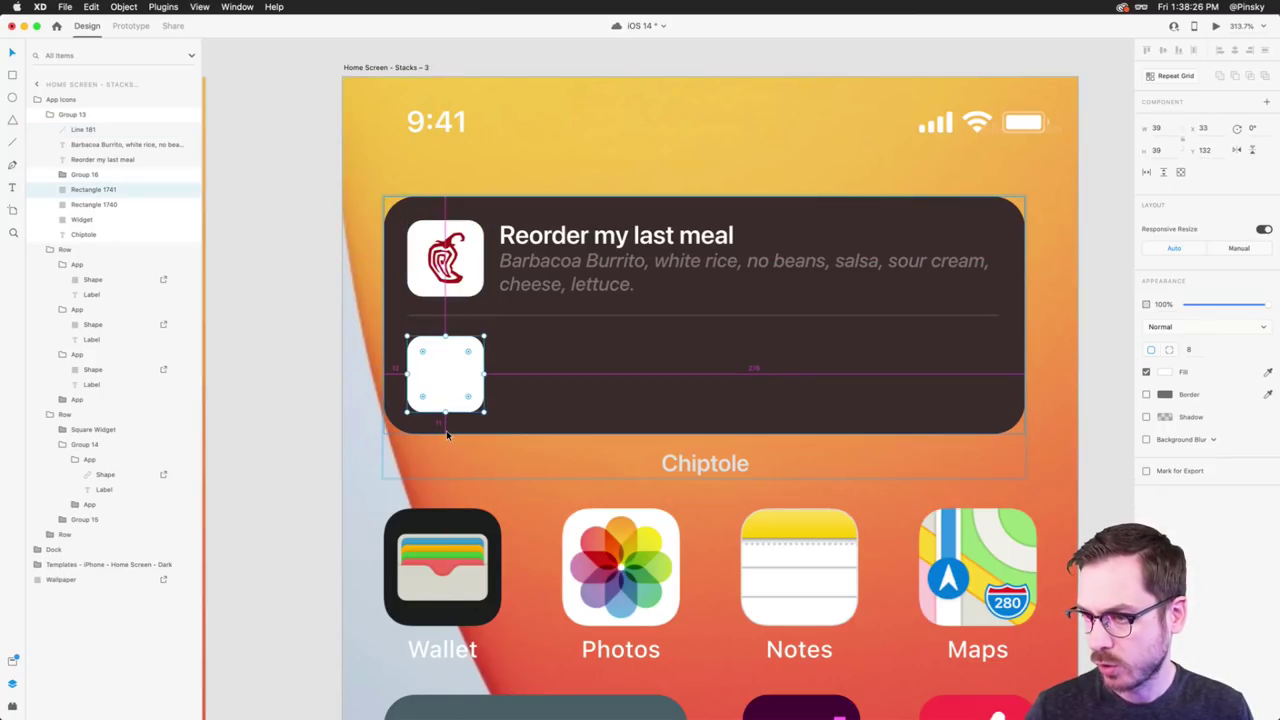
key(Up)
key(Up)
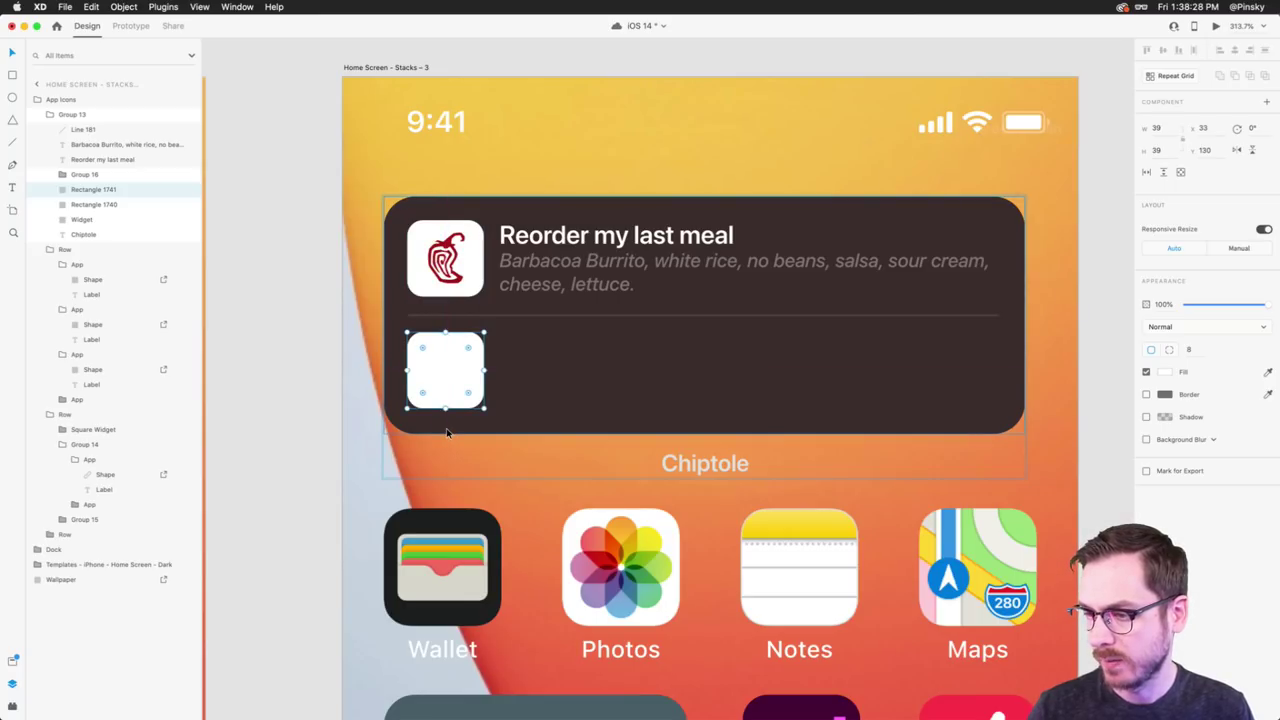
- Nudge the lower white square to Y 131 and duplicate the reorder heading beside it, changing the copy's text to "View menu"
key(Down)
key(alt)
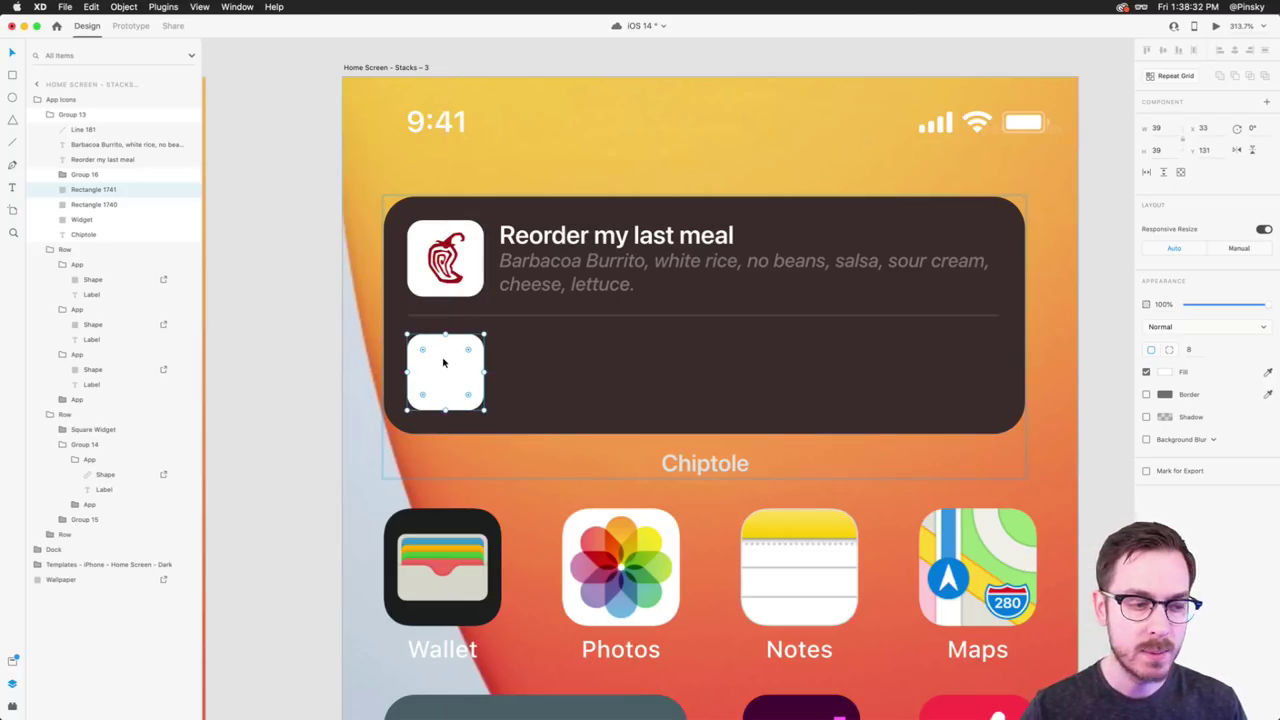
drag(532, 235, 532, 347)
double_click(532, 346)
text(V)
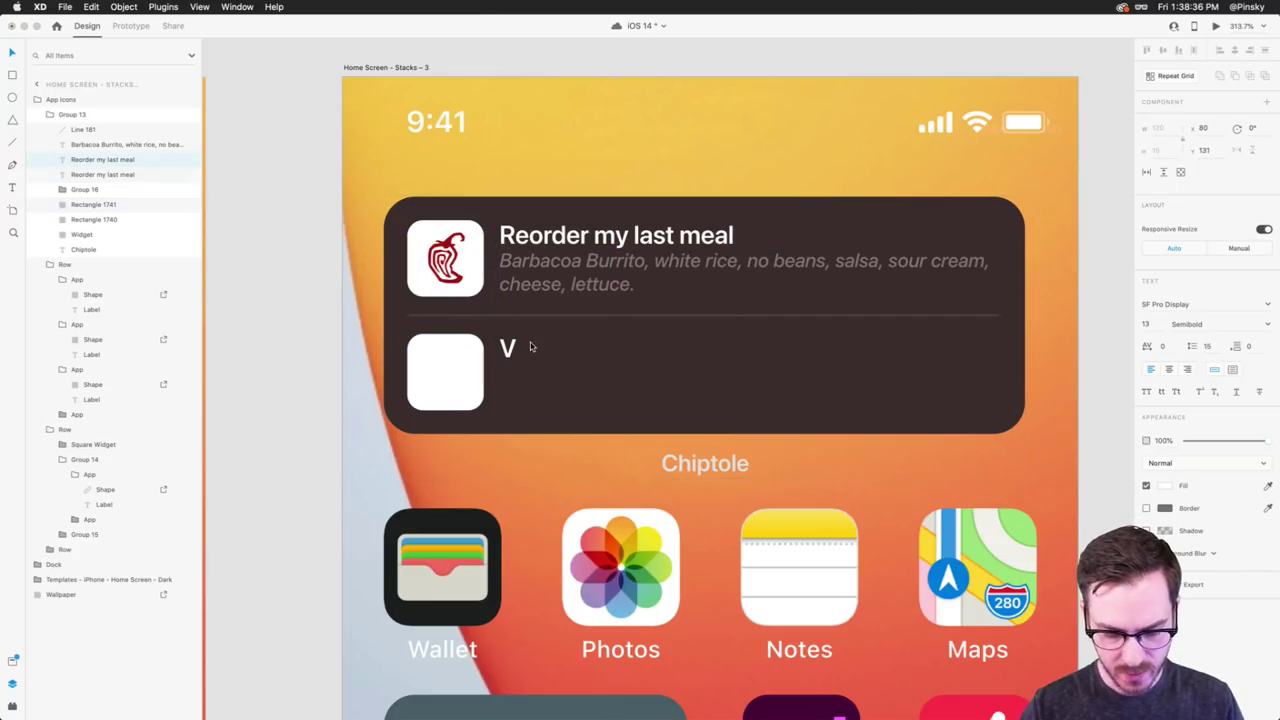
text(iew Menu)
key(Escape)
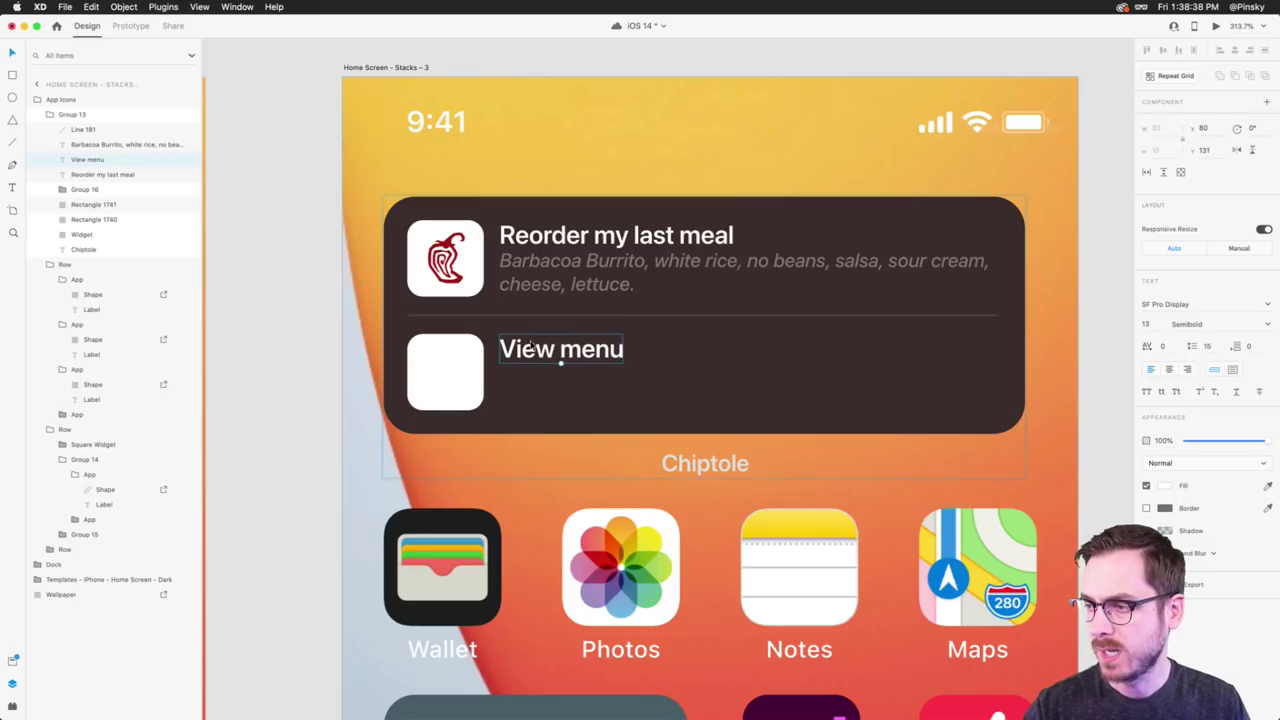
drag(537, 354, 533, 351)
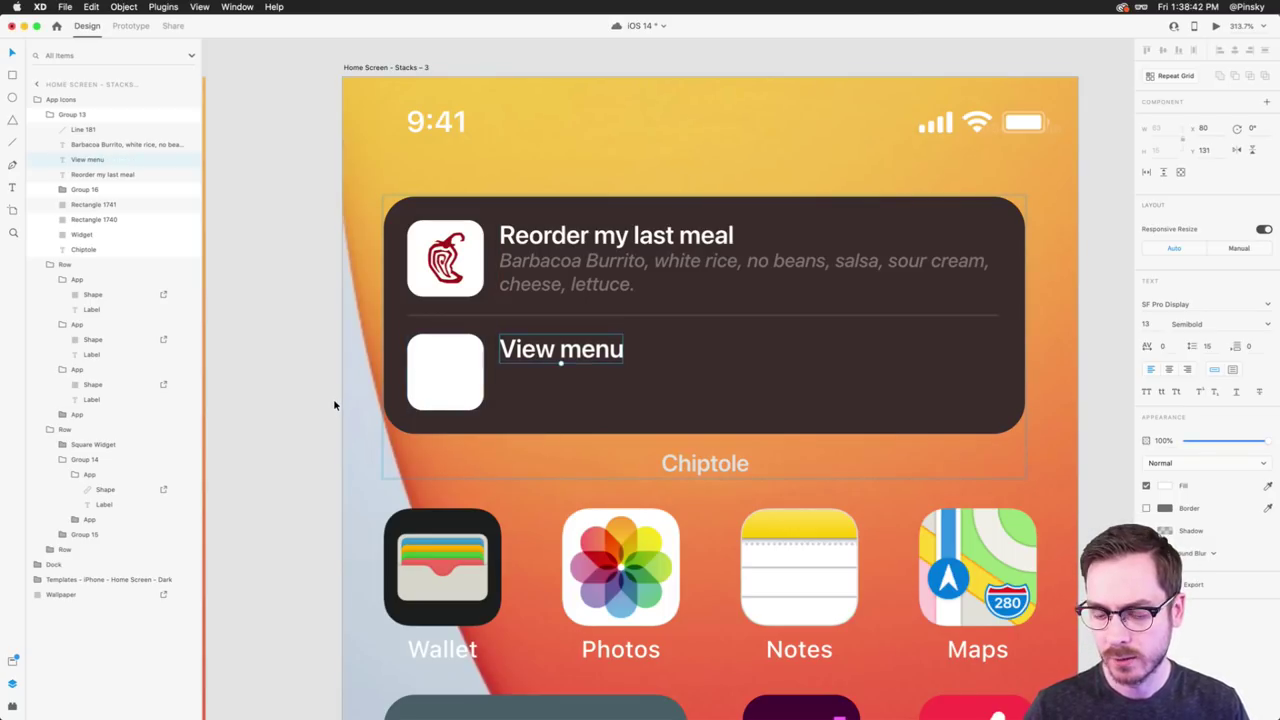
- Search the Icons 4 Design plugin for "menu" and insert the Material restaurant-menu icon
key(alt+shift+p)
click(35, 54)
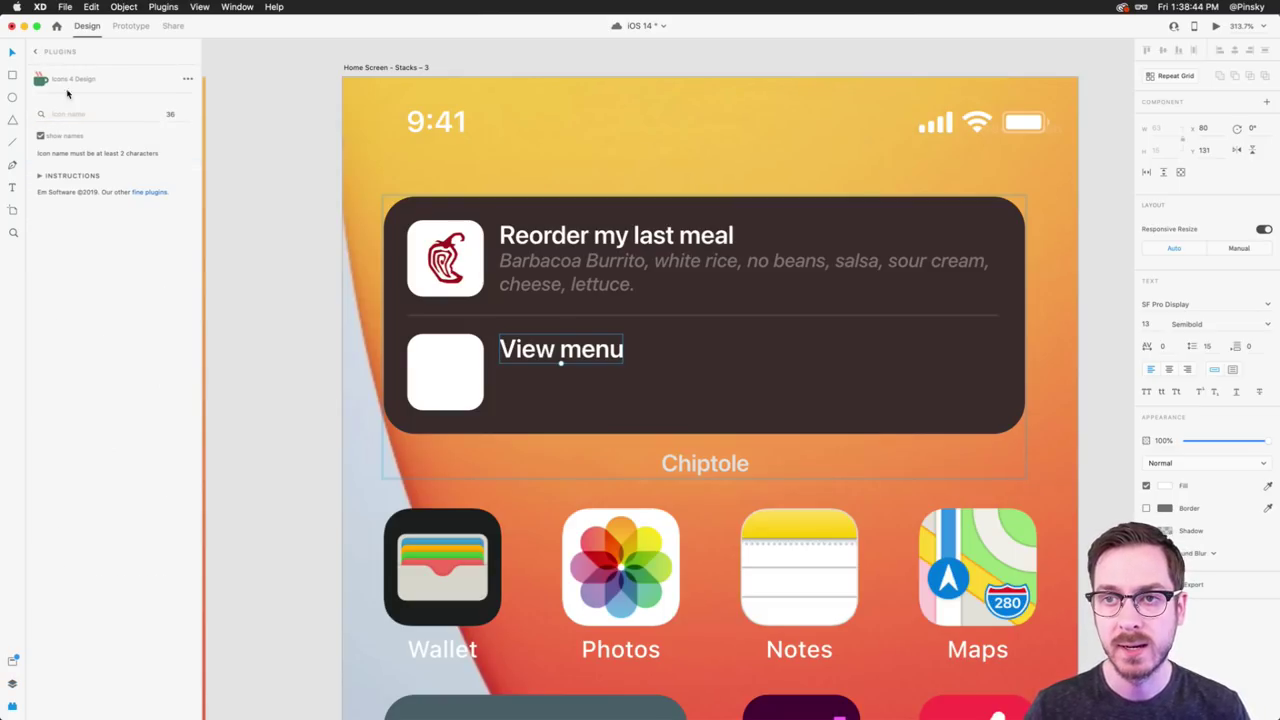
click(38, 51)
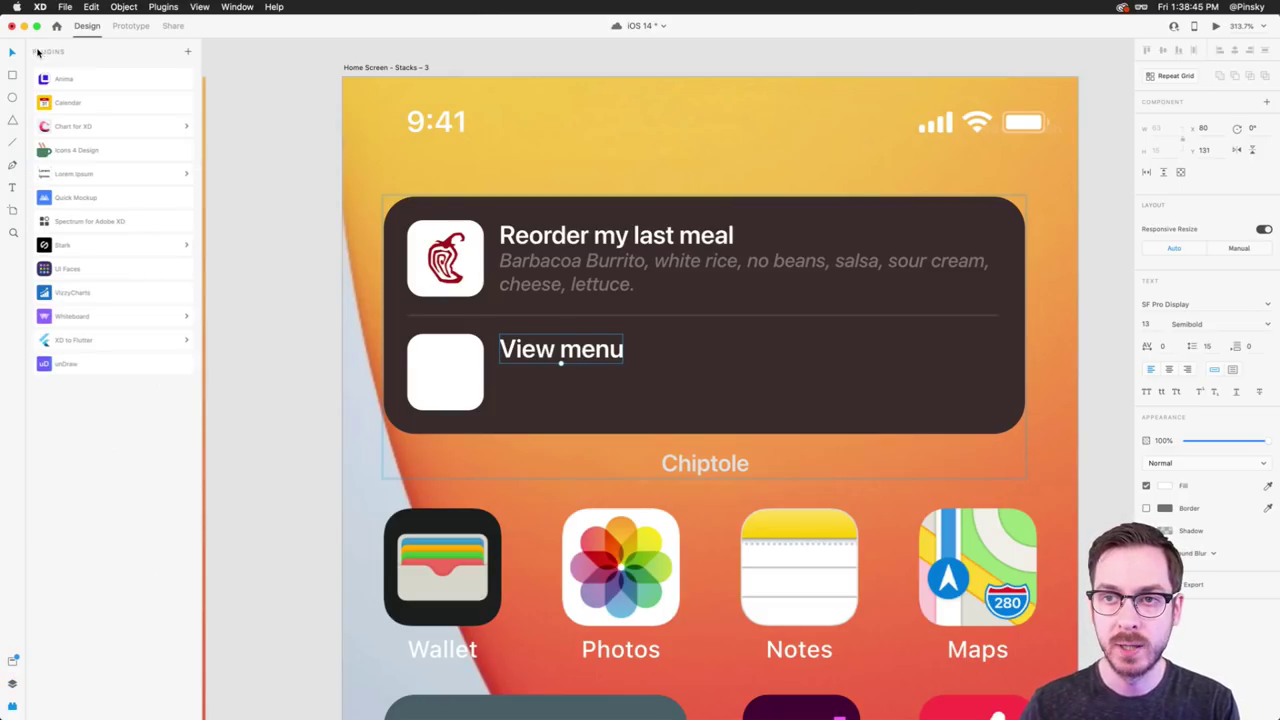
click(113, 149)
click(86, 118)
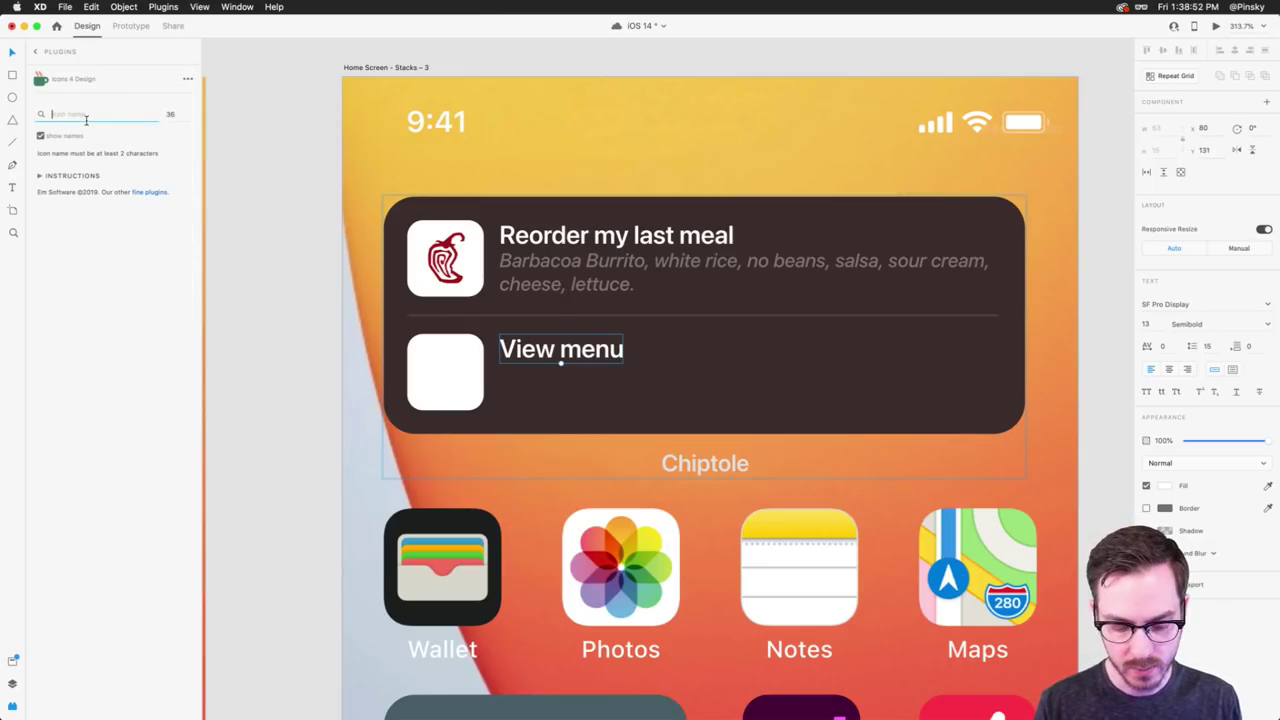
text(menu)
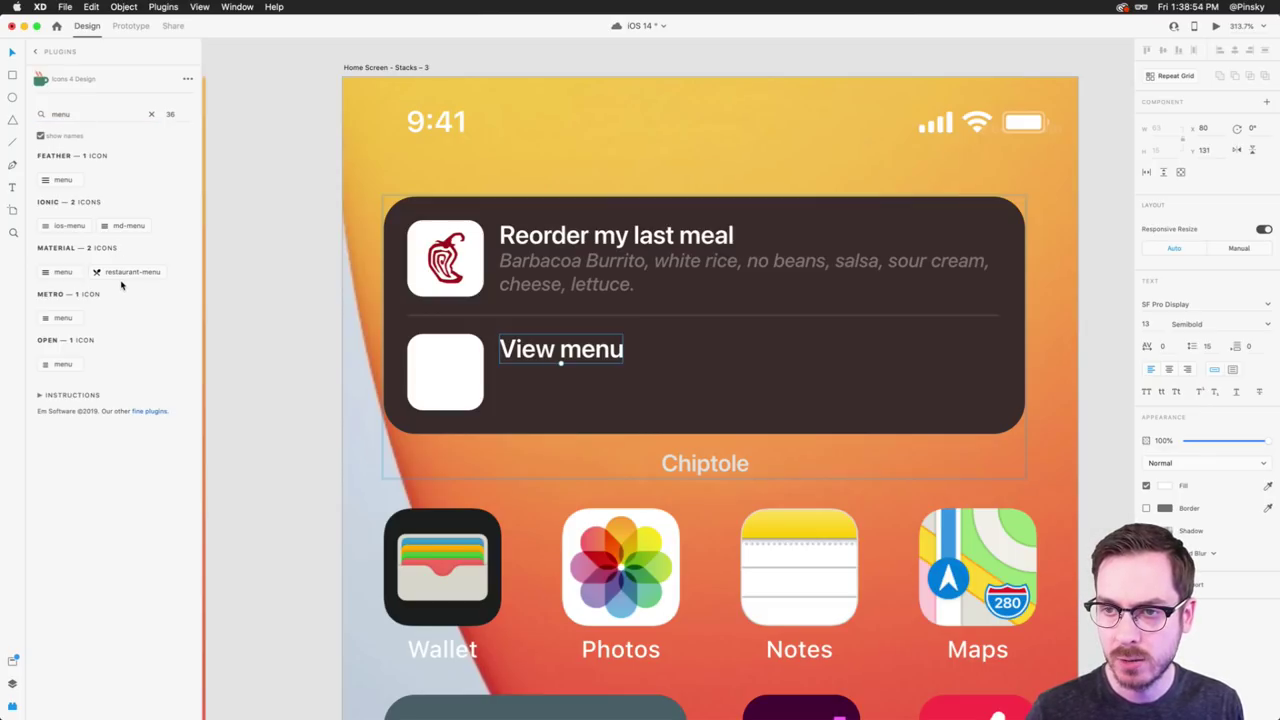
click(123, 276)
- Place the knife-and-spoon icon on the lower white square at about 22 × 21 px
scroll(531, 289, up, 5)
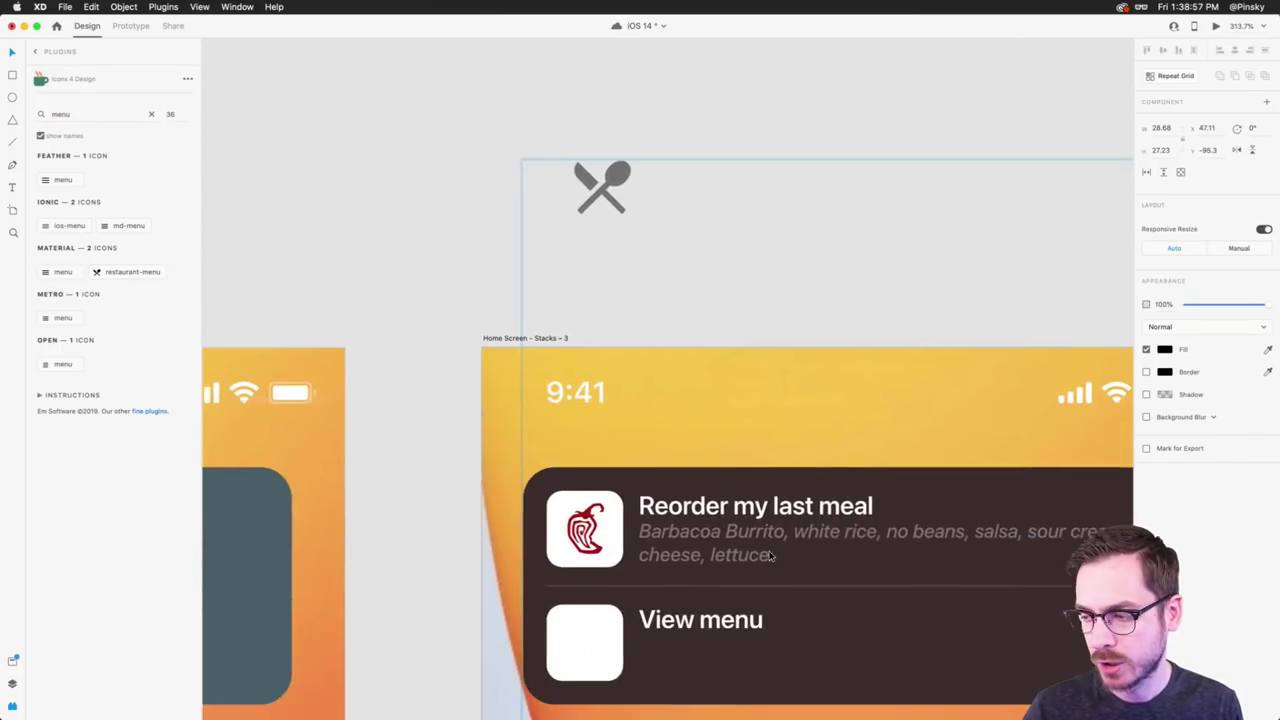
scroll(770, 555, down, 5)
drag(770, 555, 562, 400)
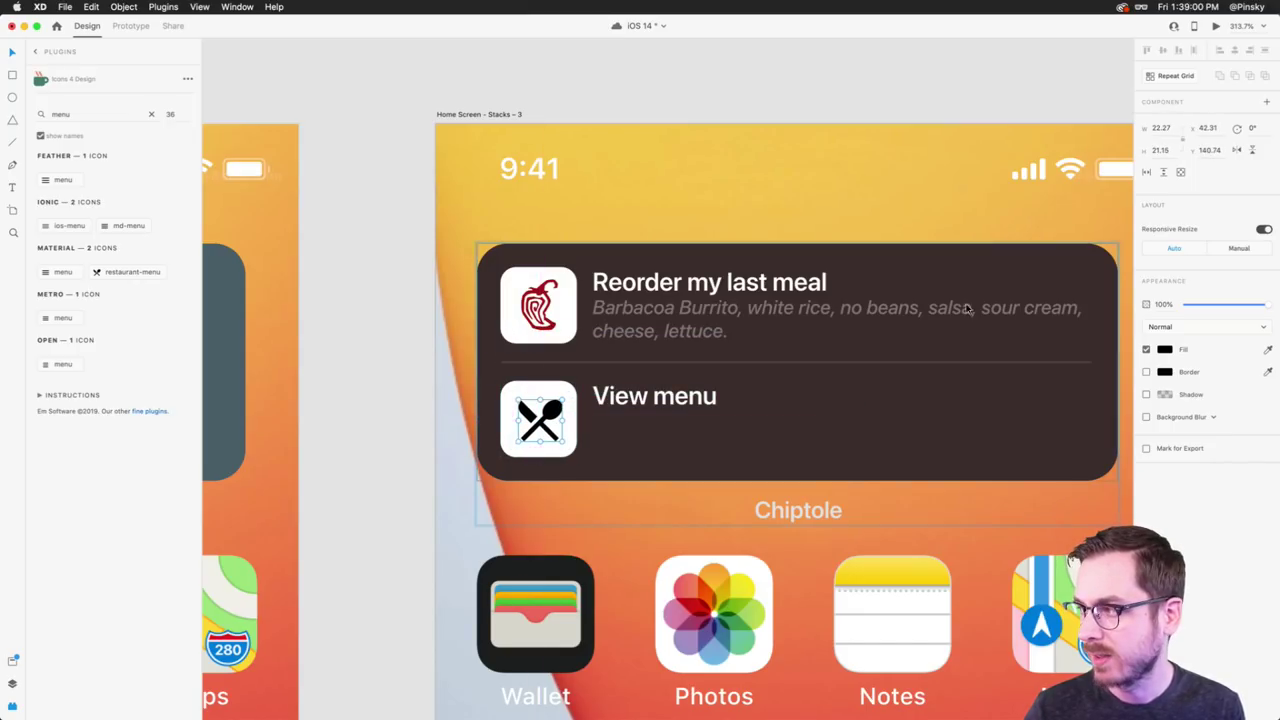
- Fill the knife-and-spoon icon with the chili's sampled dark red, centre it on its square and shrink it to about 20 × 19 px
click(1268, 351)
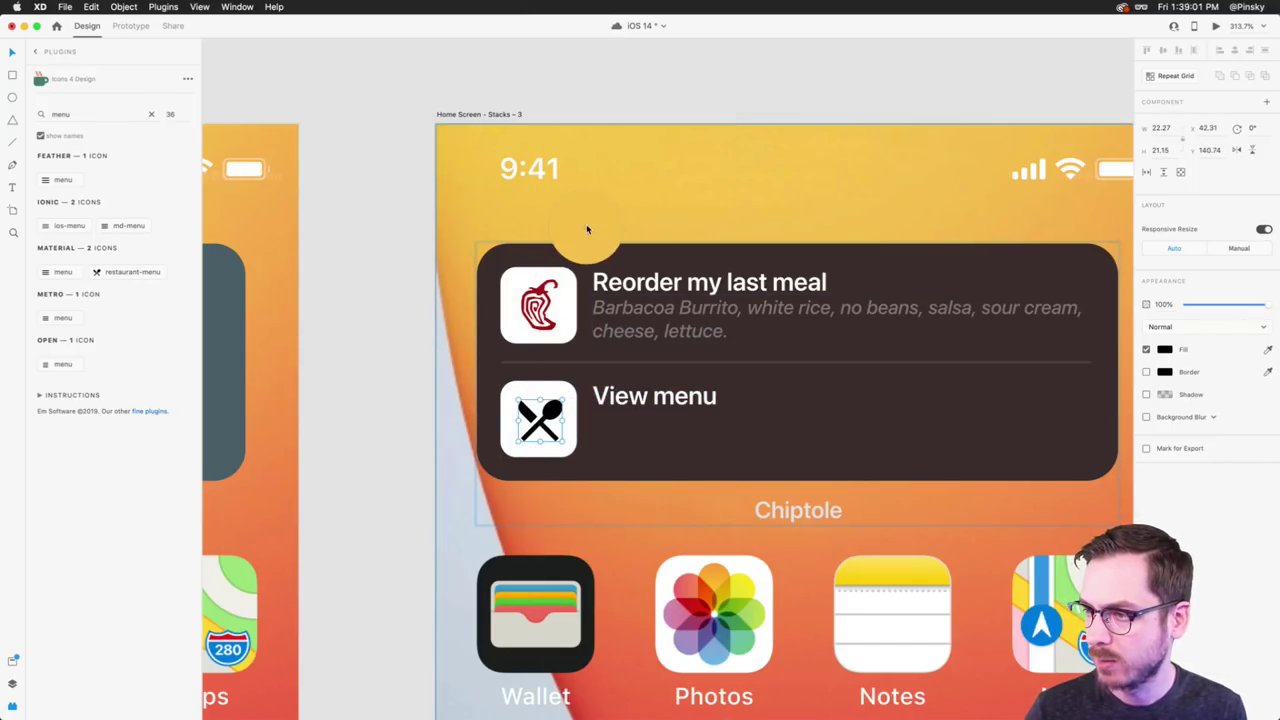
click(541, 288)
scroll(542, 386, right, 1)
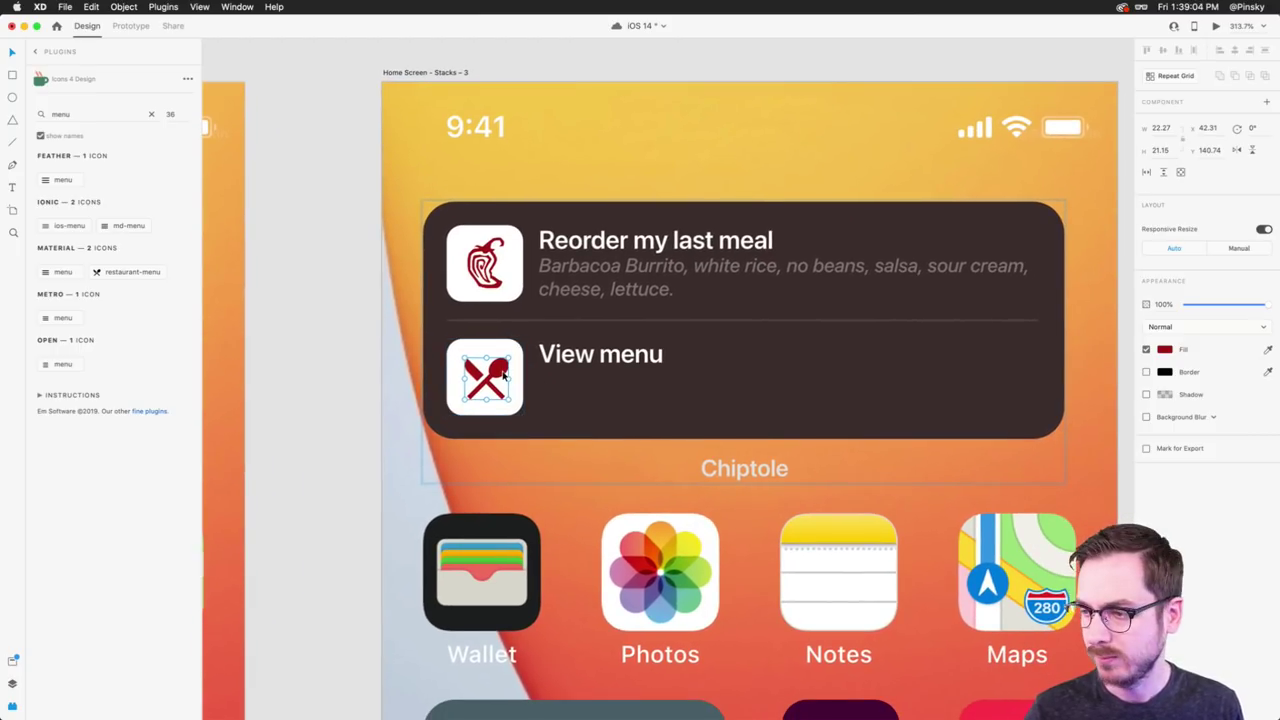
drag(501, 375, 500, 372)
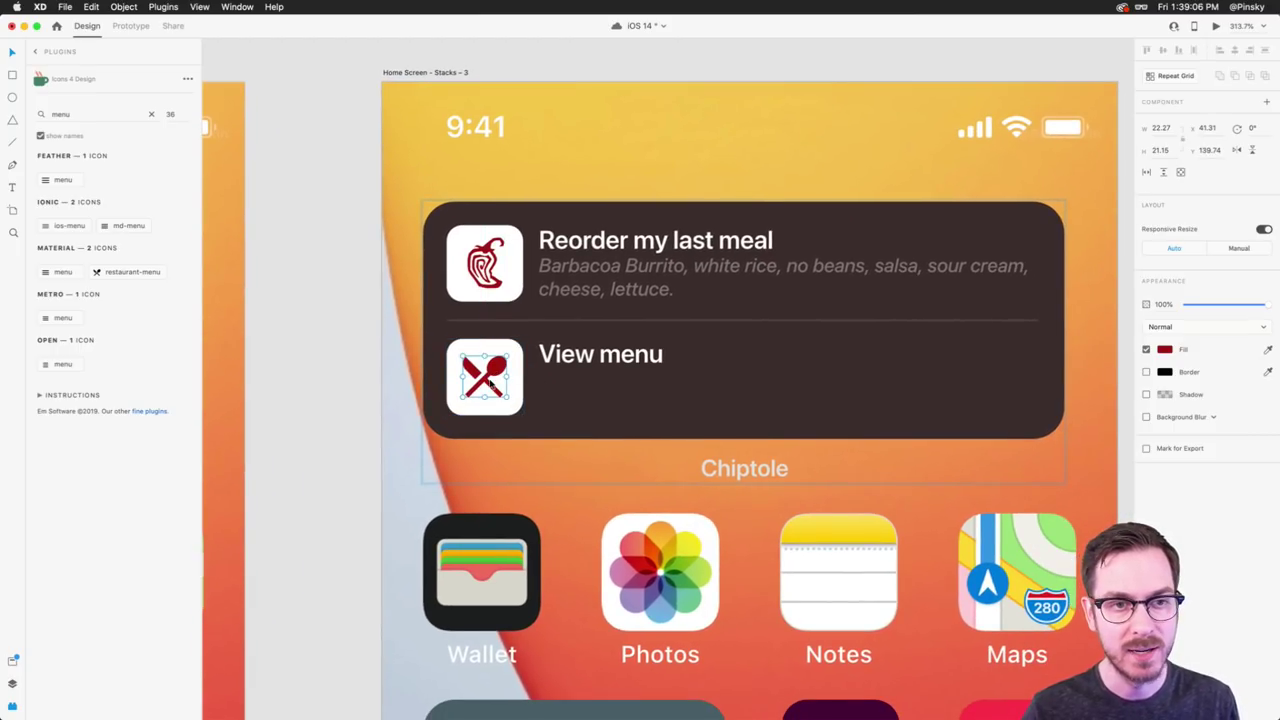
drag(510, 355, 506, 357)
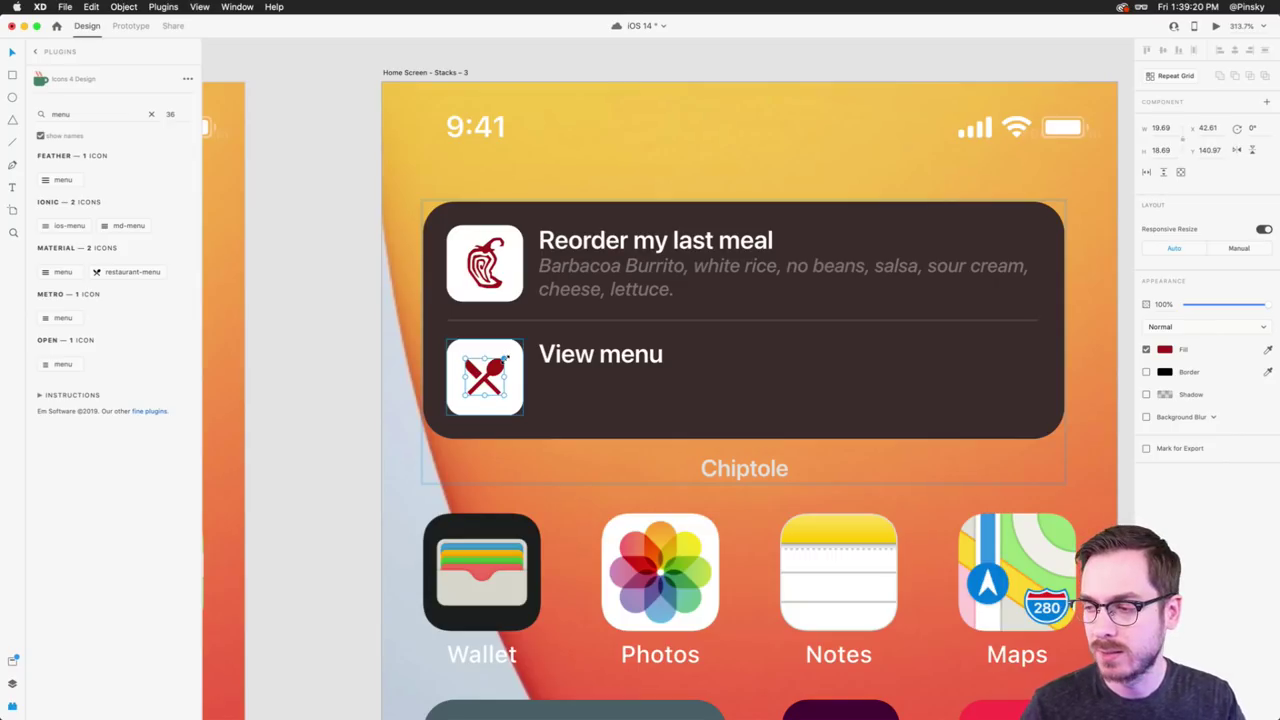
- Duplicate the meal description below "View menu", replace the copy's text with "Yum!" and shrink its text box to about 63 × 12 px
scroll(447, 258, right, 5)
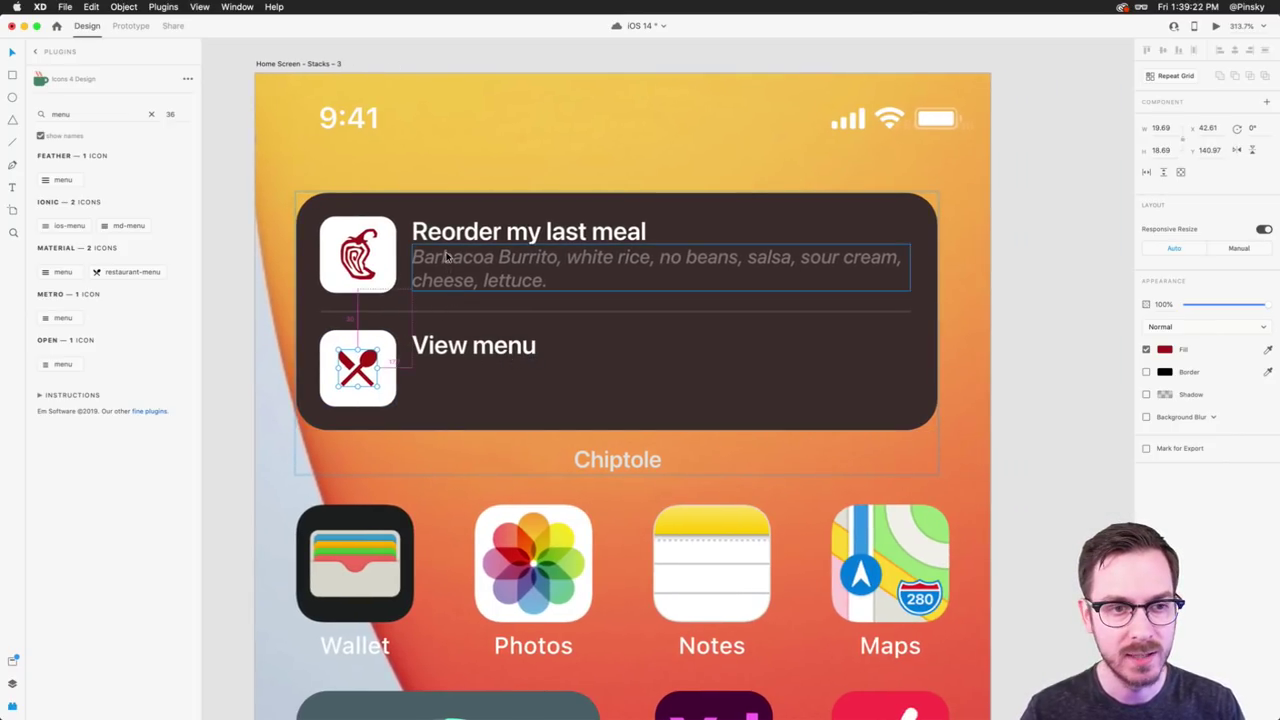
drag(447, 258, 447, 373)
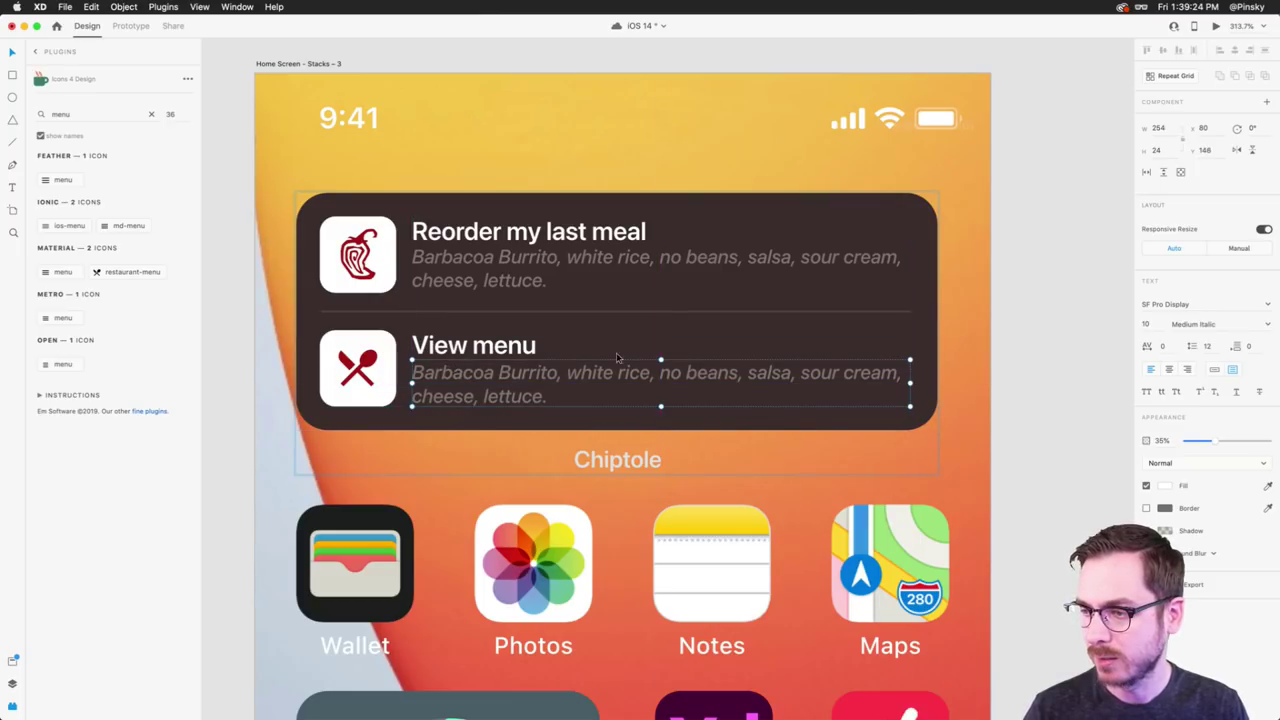
drag(910, 382, 618, 382)
double_click(476, 375)
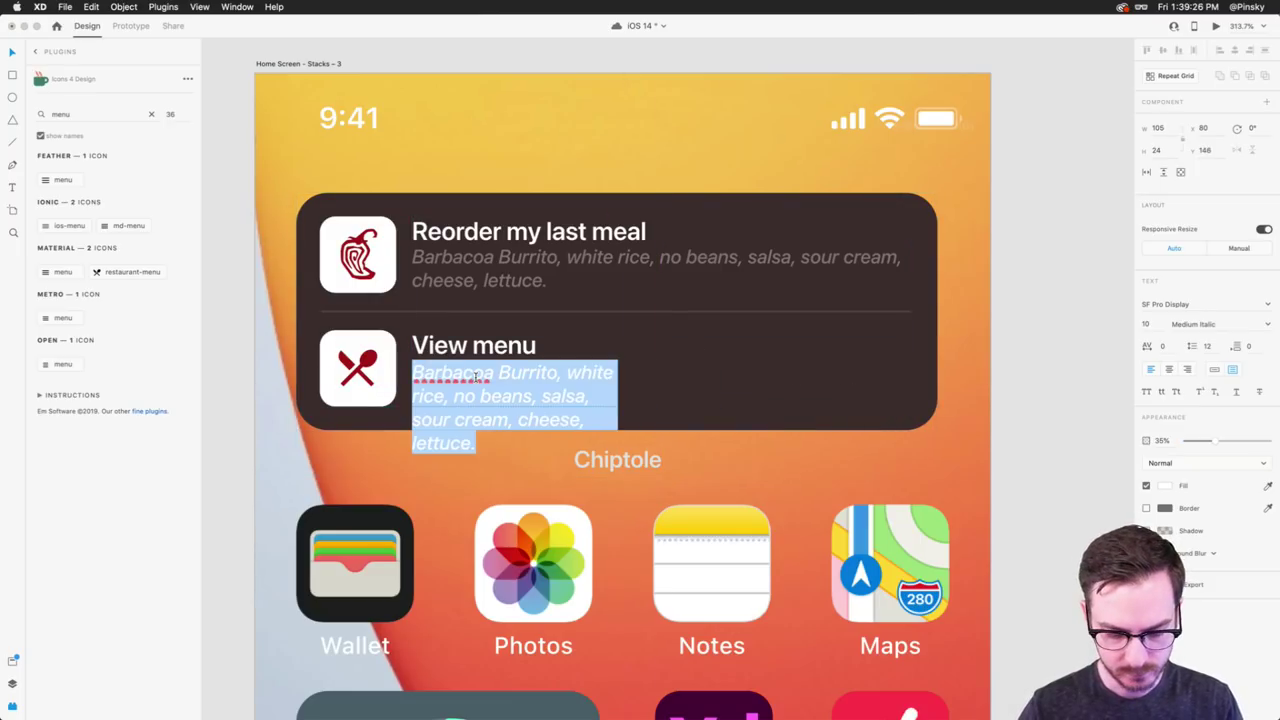
text(Yum!)
key(Escape)
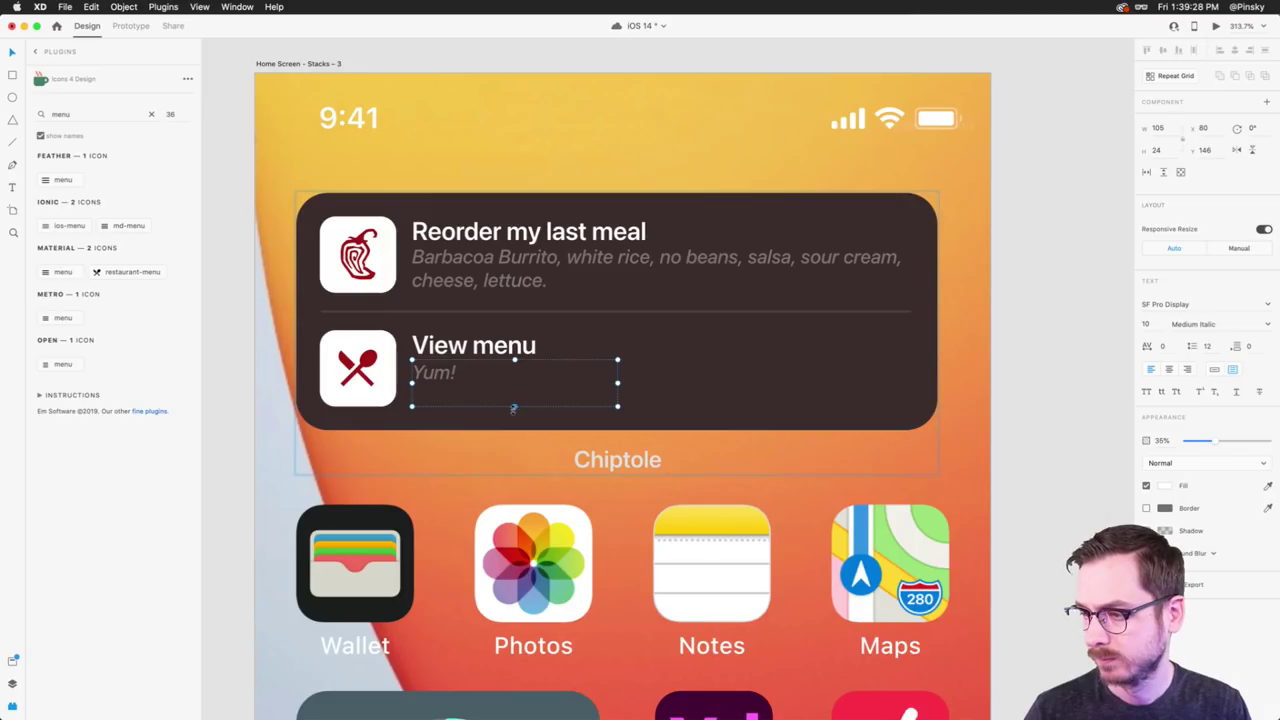
double_click(513, 406)
drag(617, 371, 543, 373)
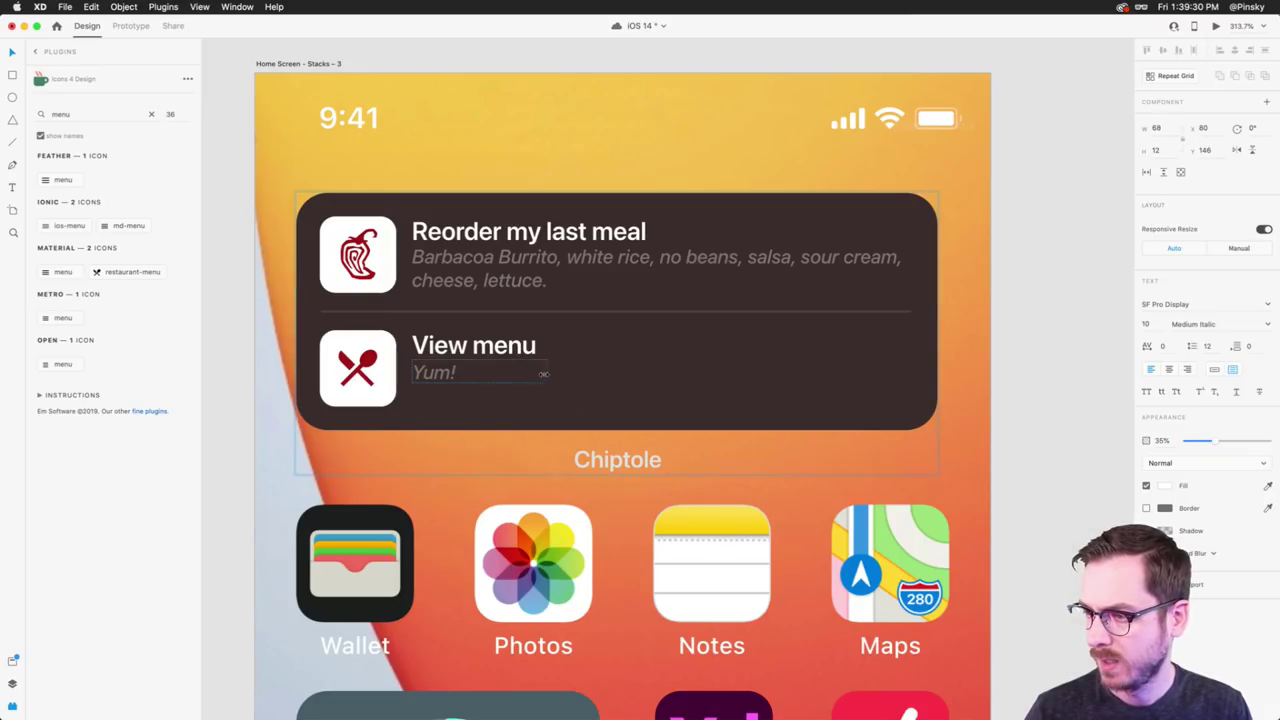
- Duplicate the horizontal divider and turn the copy into a 39 px high vertical line at X 184, Y 131, rotated by 90°
click(585, 312)
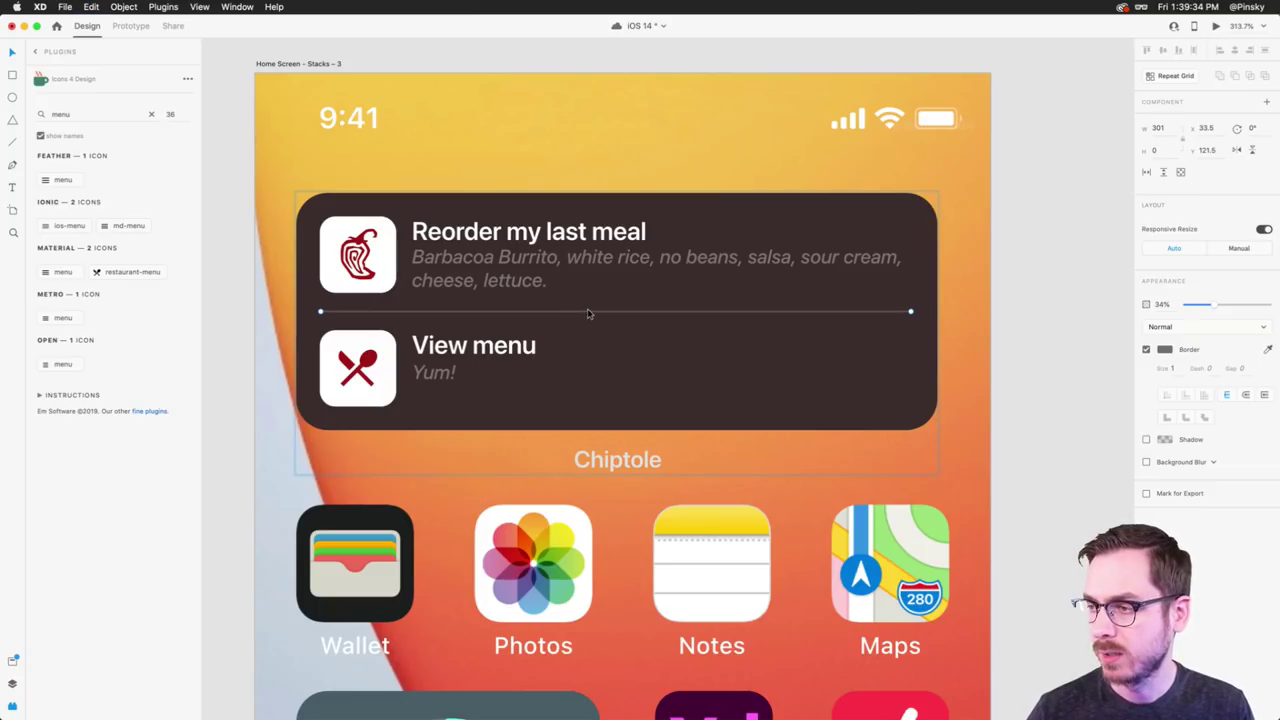
key(super+a)
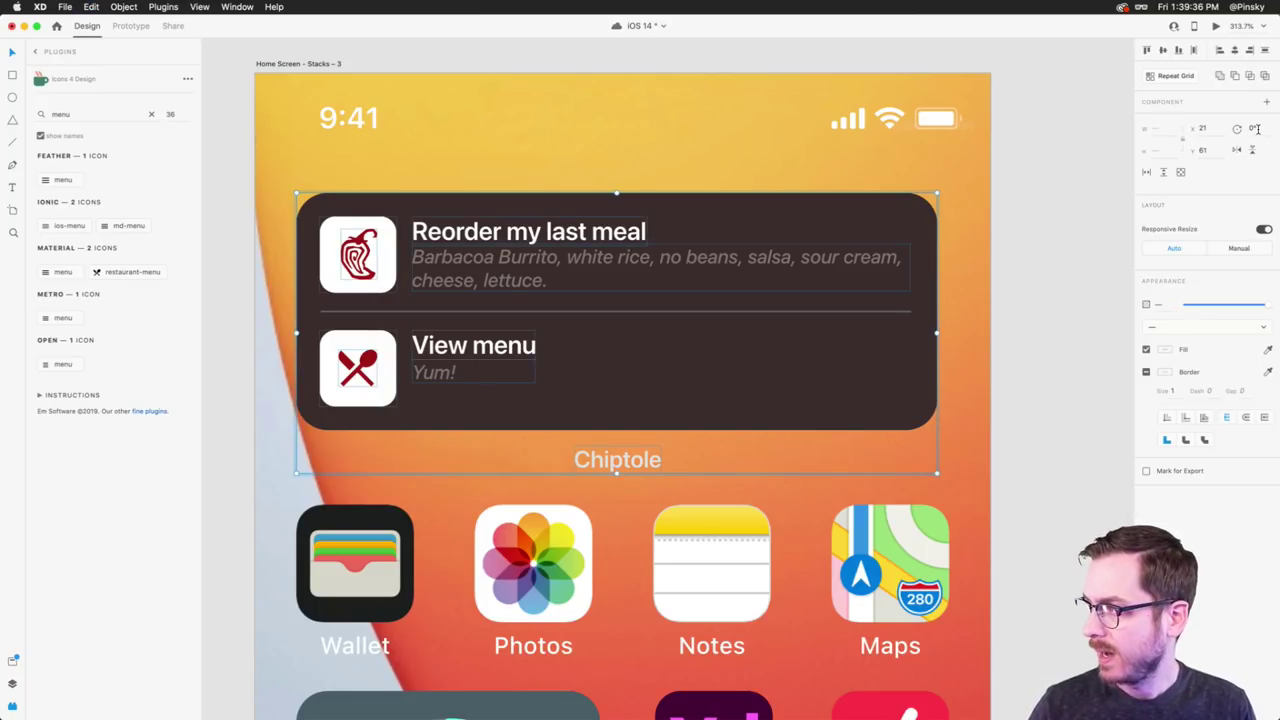
key(Escape)
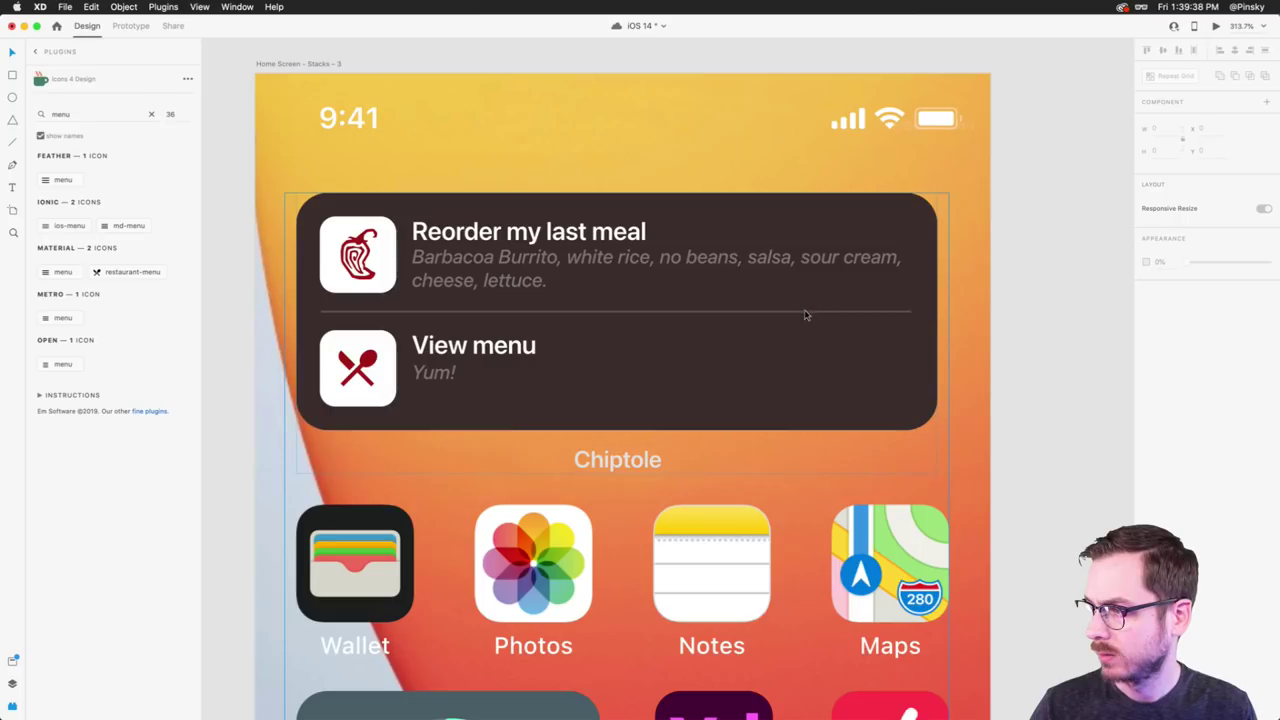
click(801, 313)
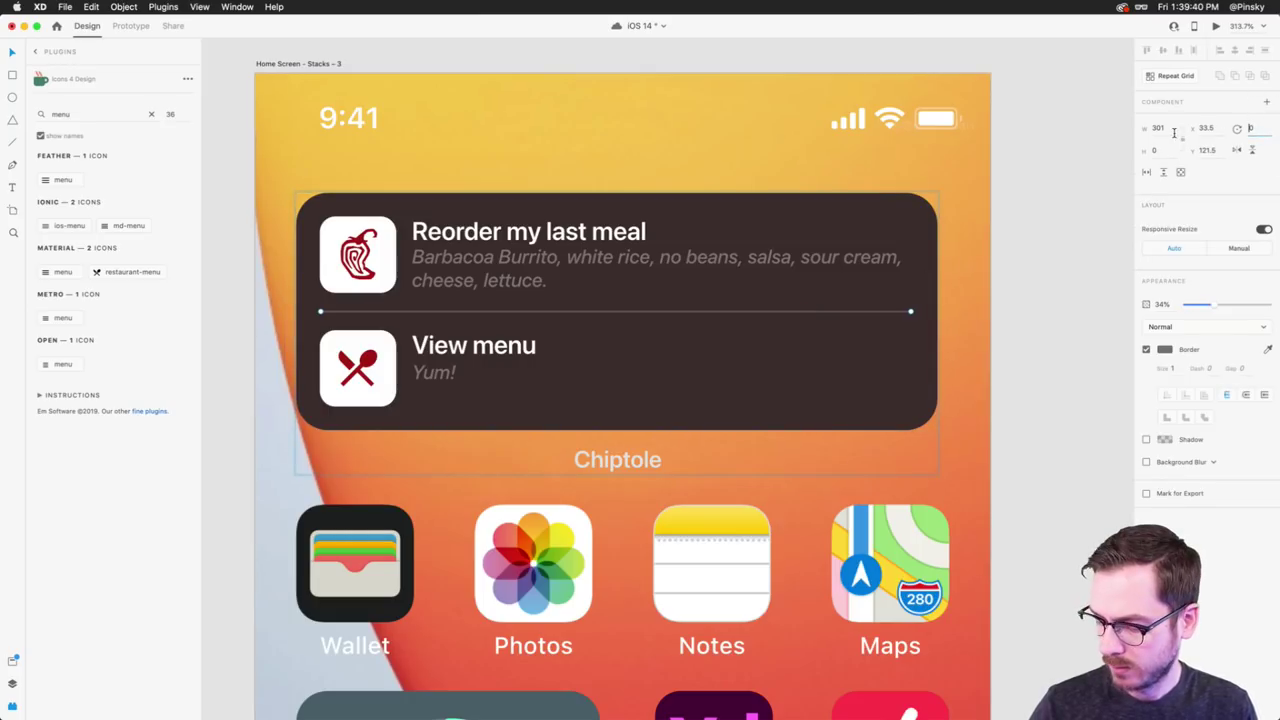
key(Return)
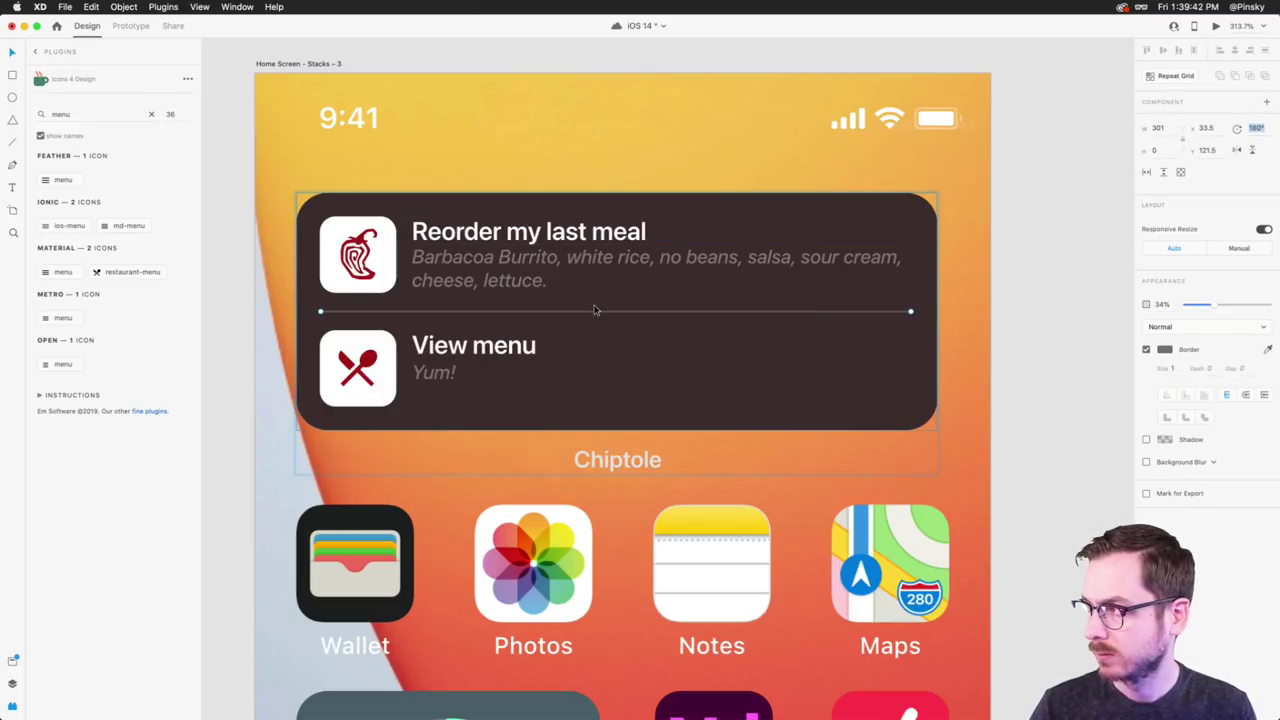
text(90)
key(Return)
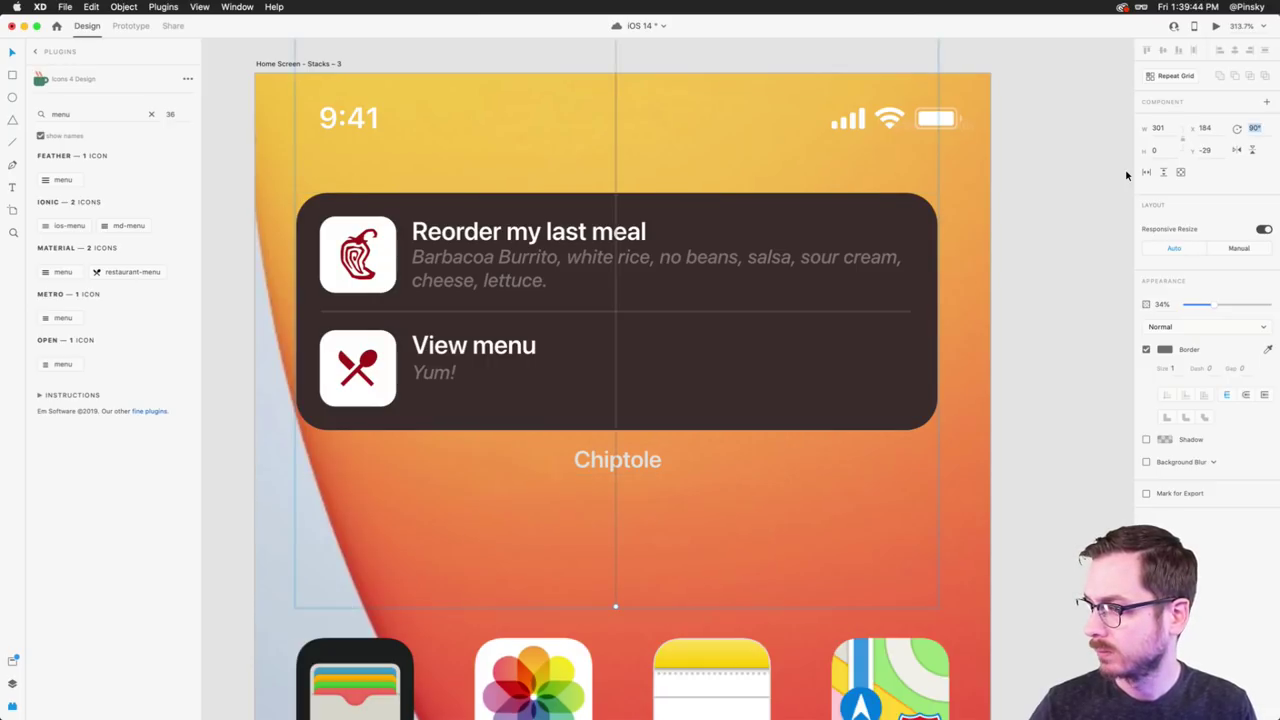
scroll(619, 111, up, 5)
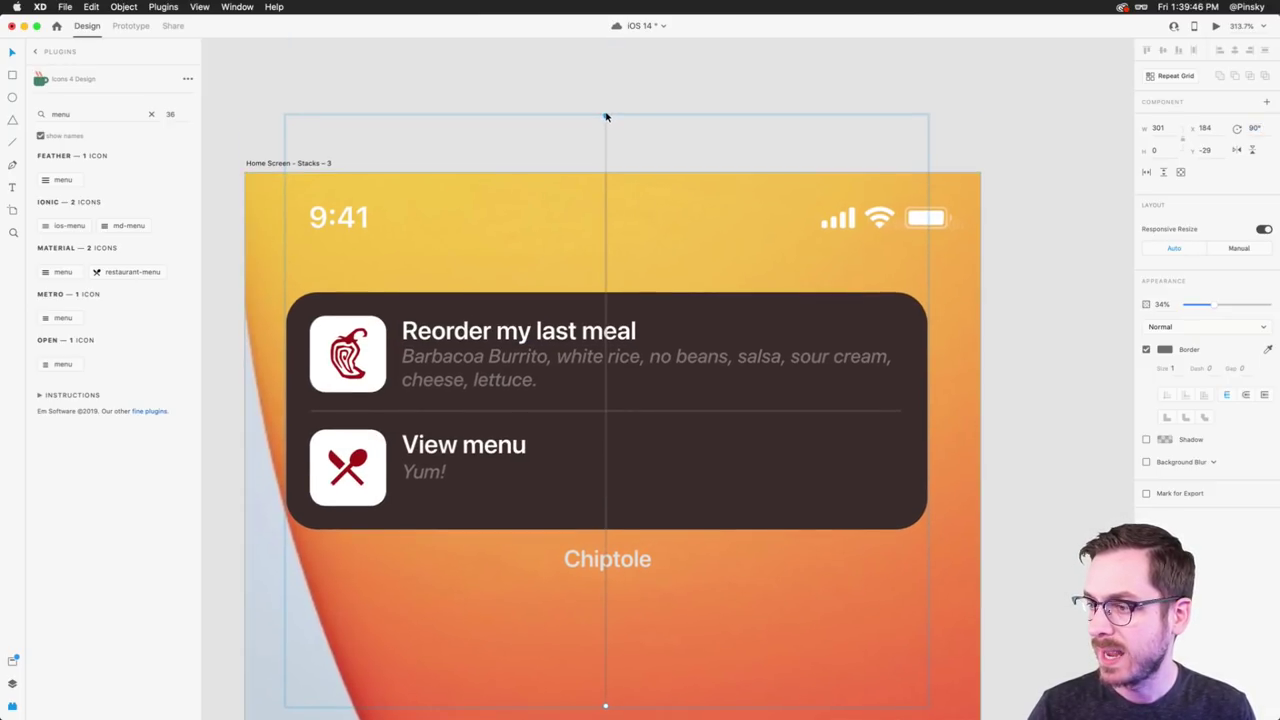
drag(605, 117, 605, 430)
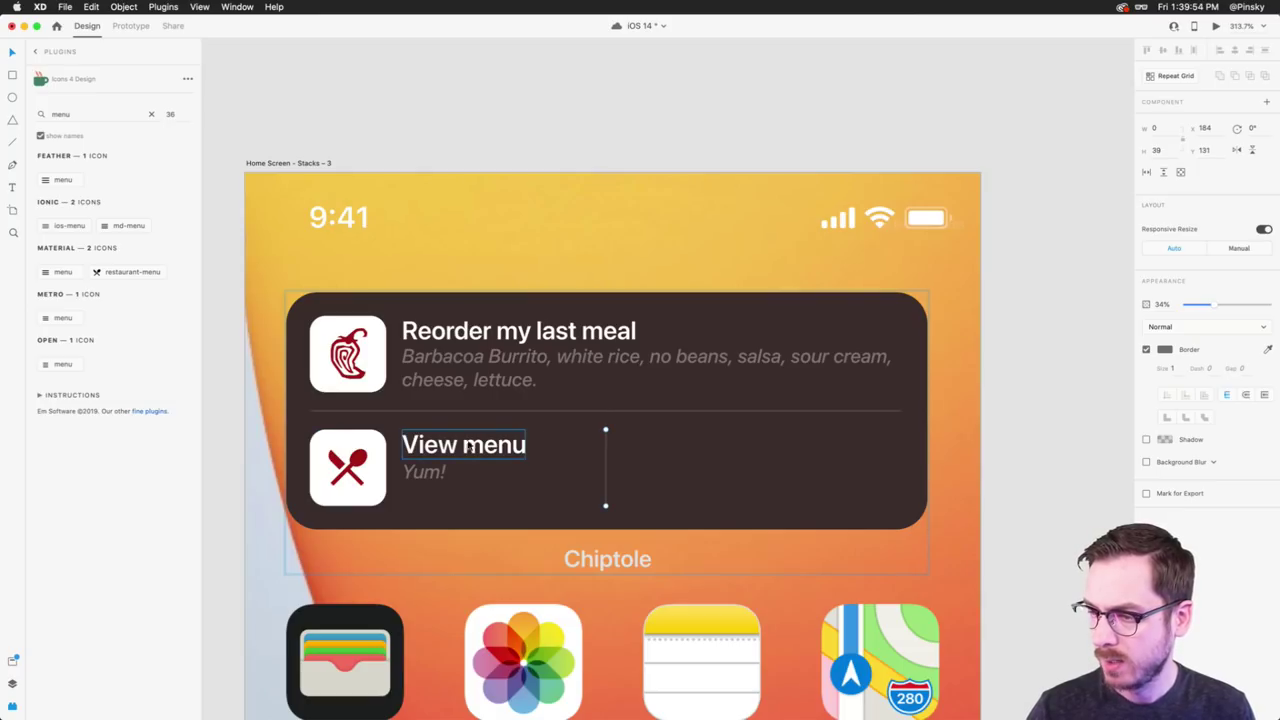
- Duplicate the "View menu" heading, its subtext, icon and white square to the other side of the vertical divider, at X 202, Y 131
click(461, 449)
shift+click(426, 473)
shift+click(348, 469)
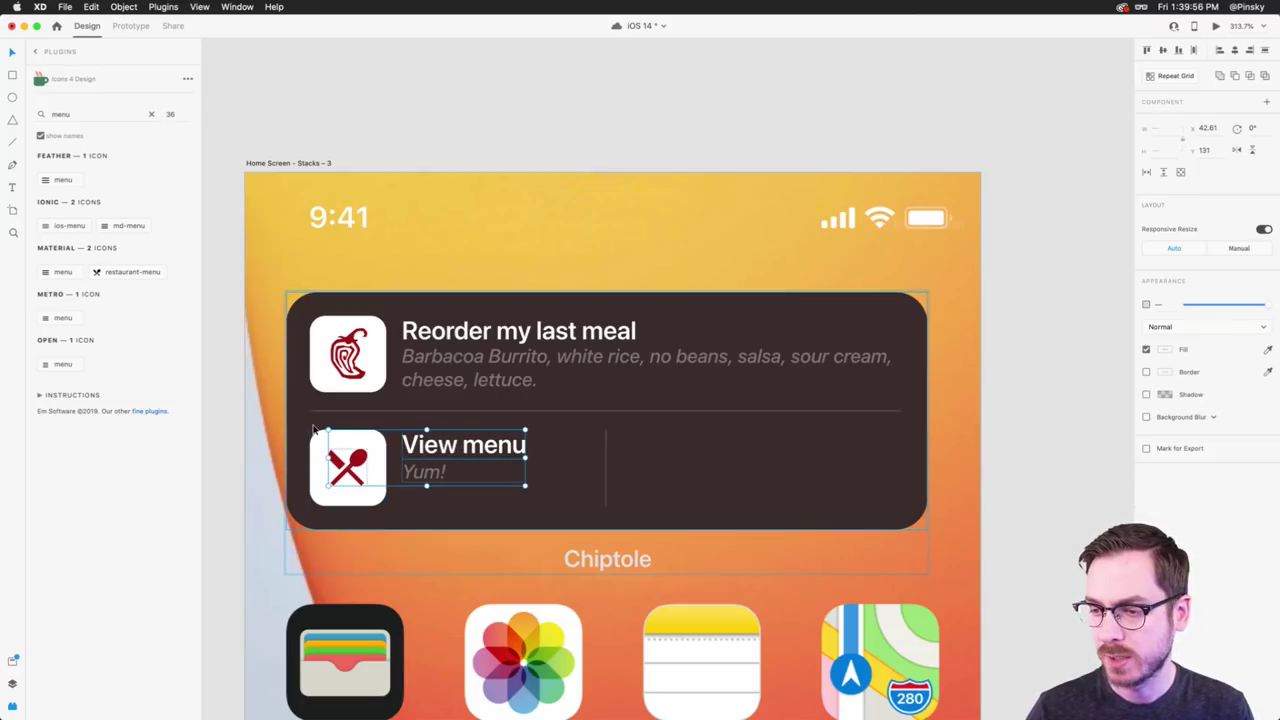
drag(313, 428, 685, 478)
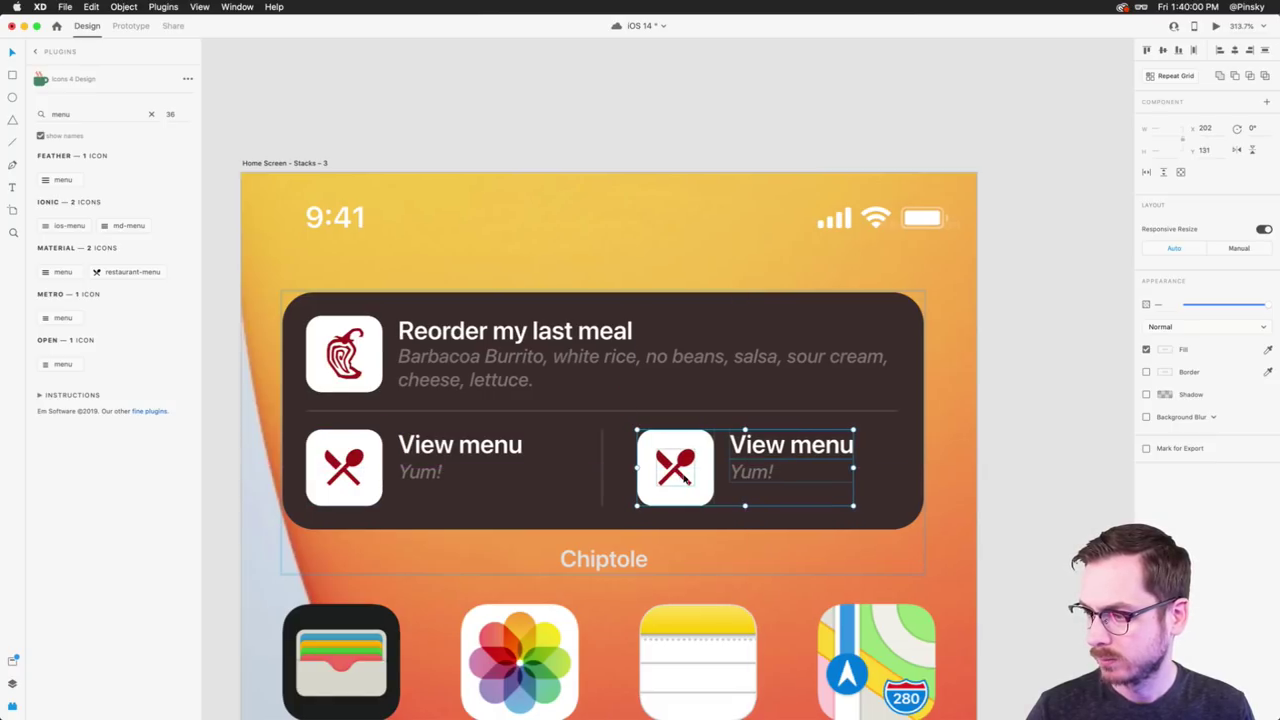
- Change the duplicated item's heading to "Scan" and its subtext to "Get rewarded!"
scroll(685, 478, right, 3)
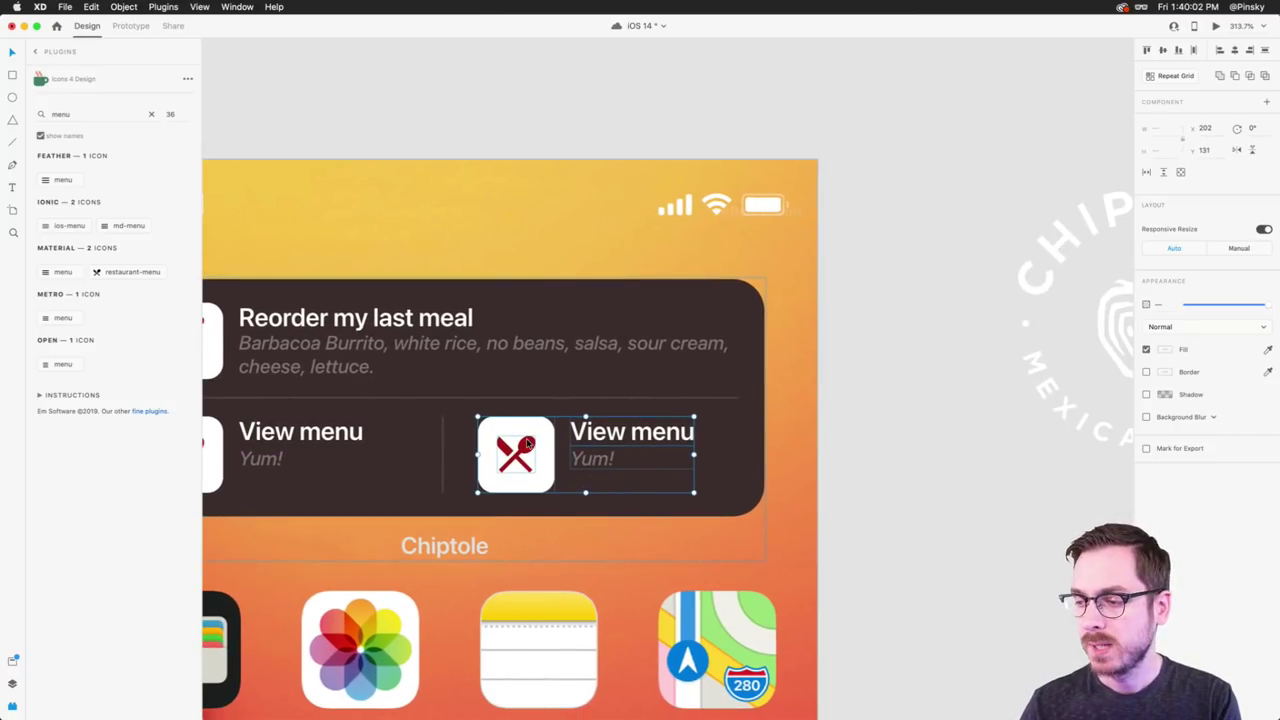
double_click(638, 436)
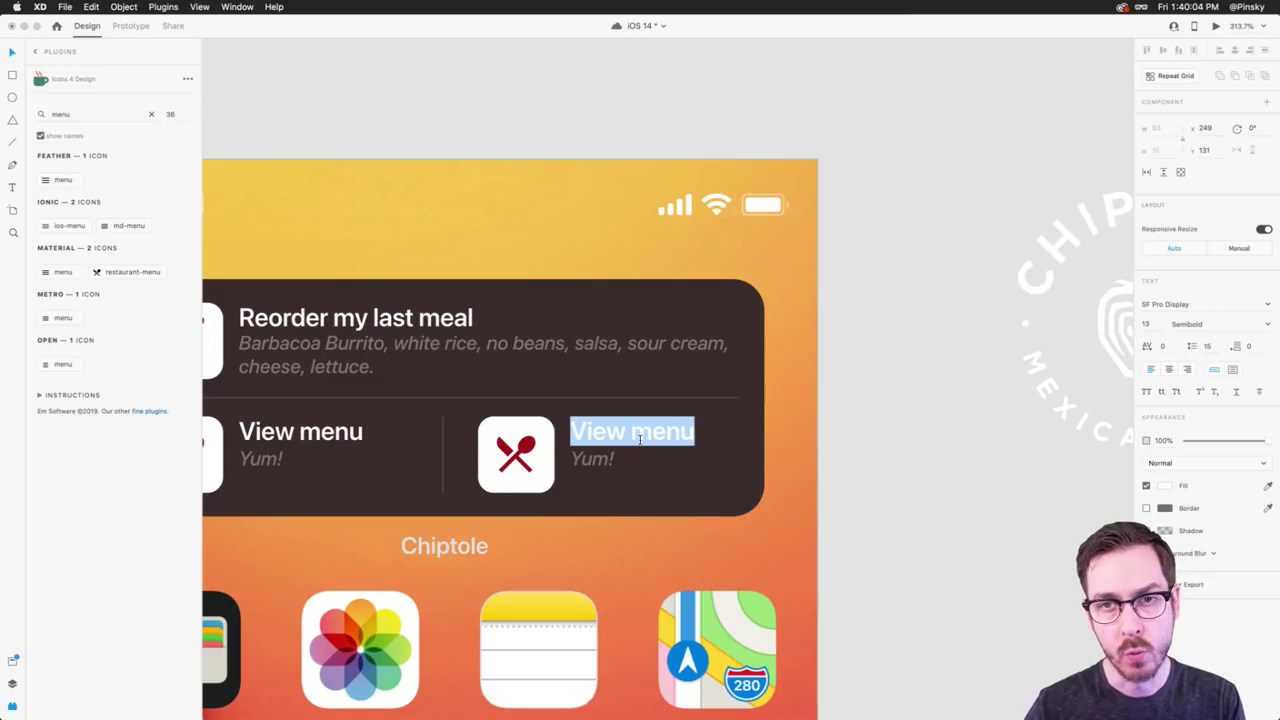
text(Scan)
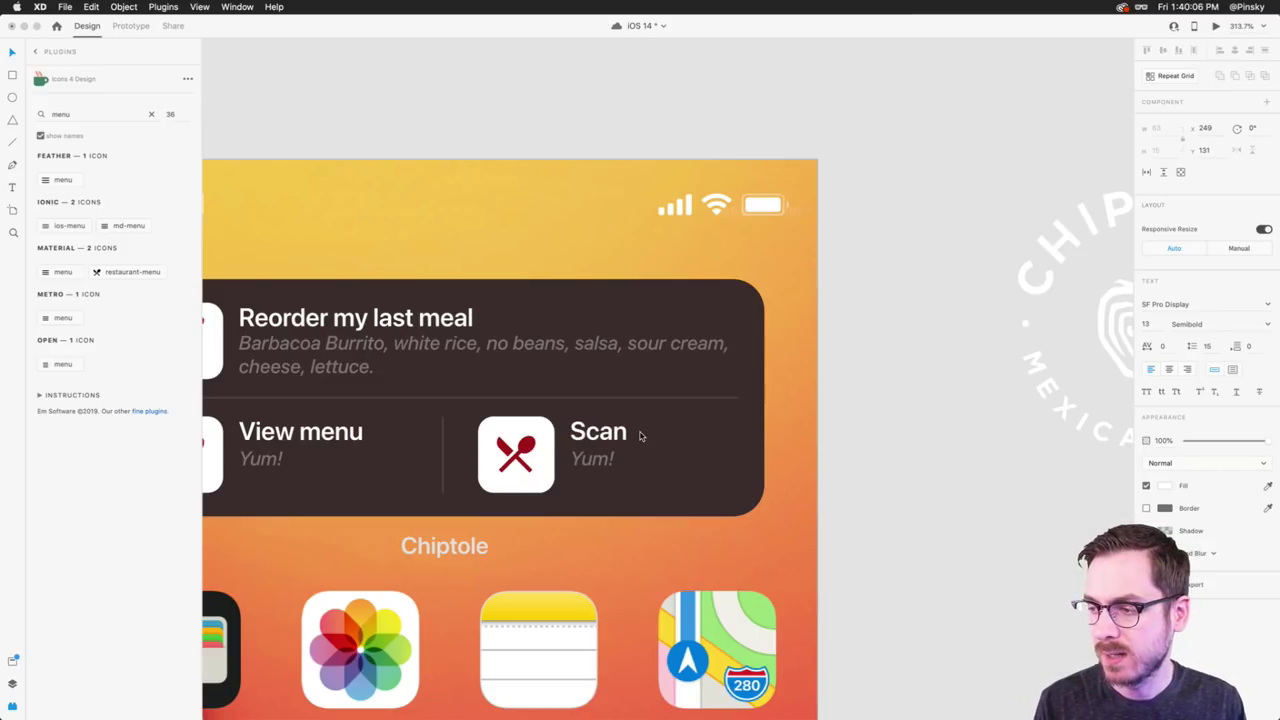
key(Escape)
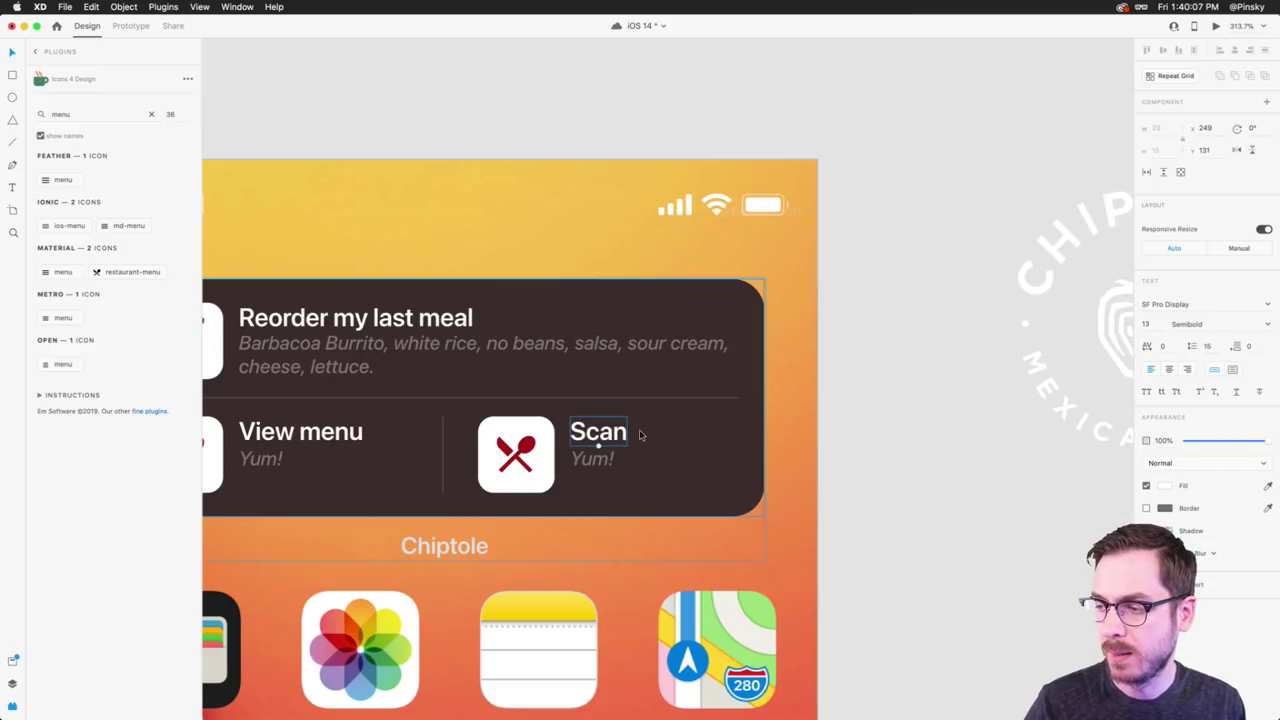
double_click(590, 458)
text(Get)
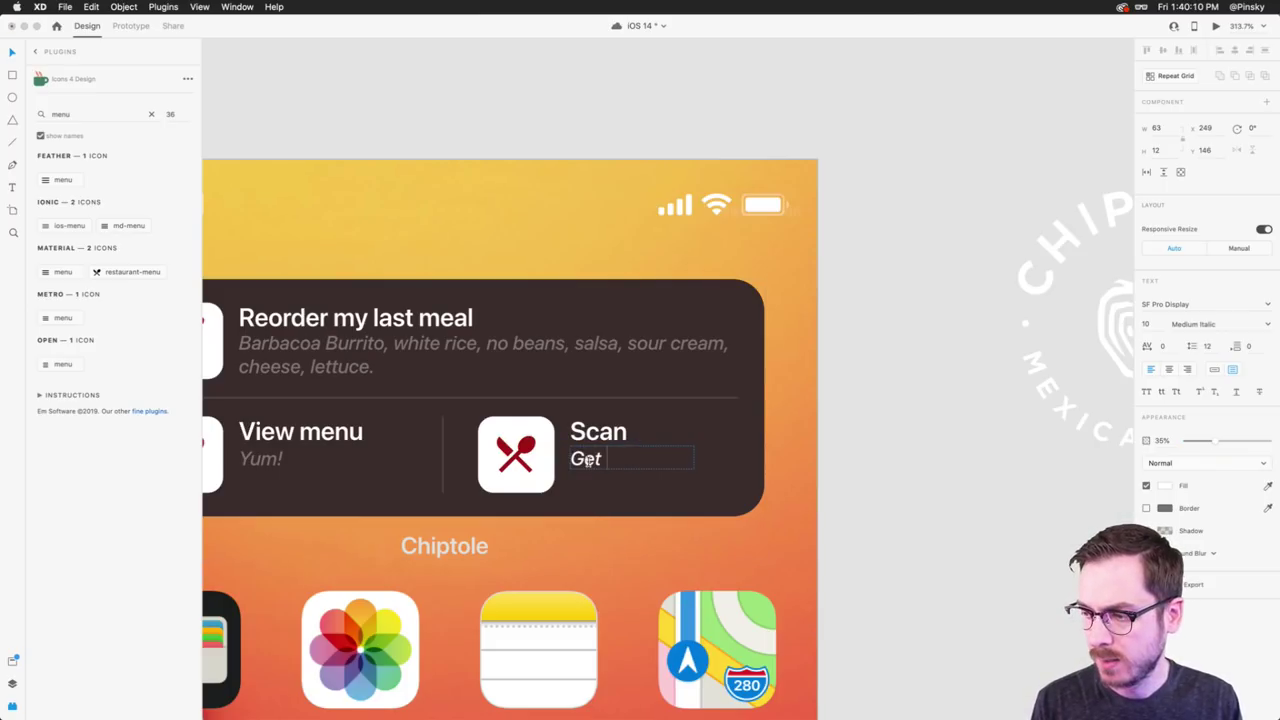
text( rewarded!)
key(Escape)
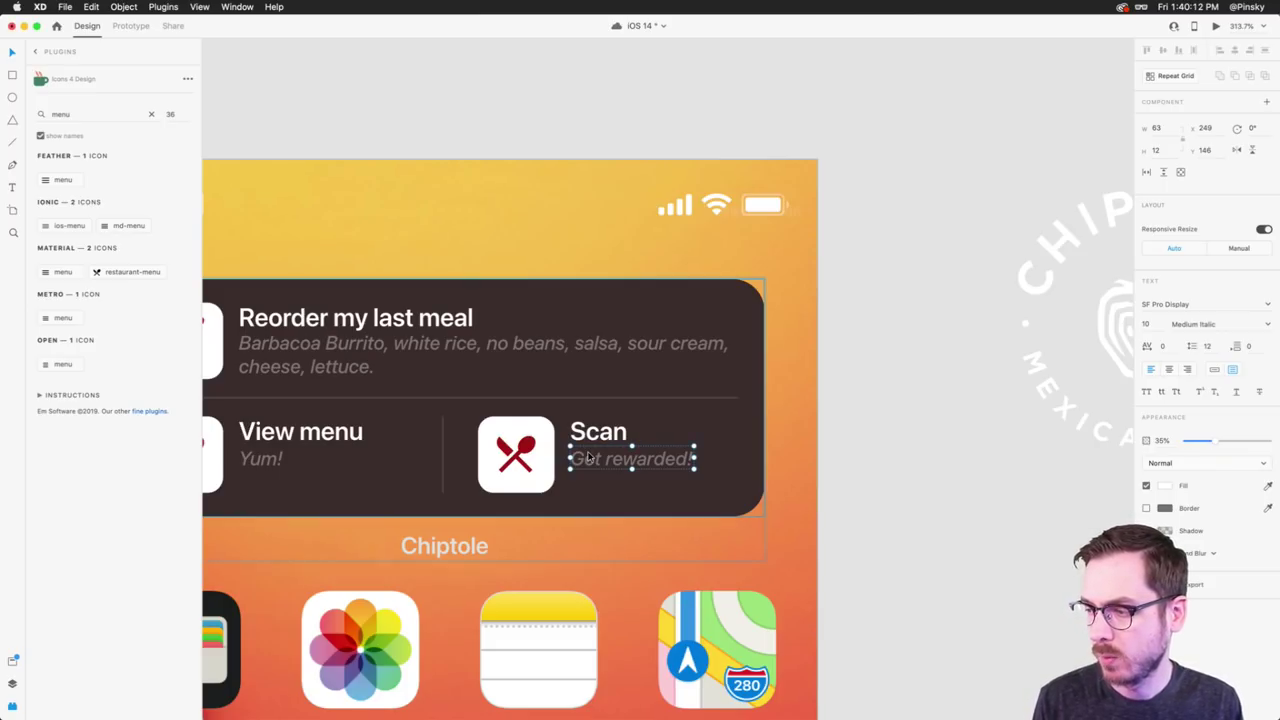
- Replace the utensils icon beside "Scan" with the Metro qrcode icon, sized about 18 × 18 px and centred in the white square
click(518, 448)
key(Delete)
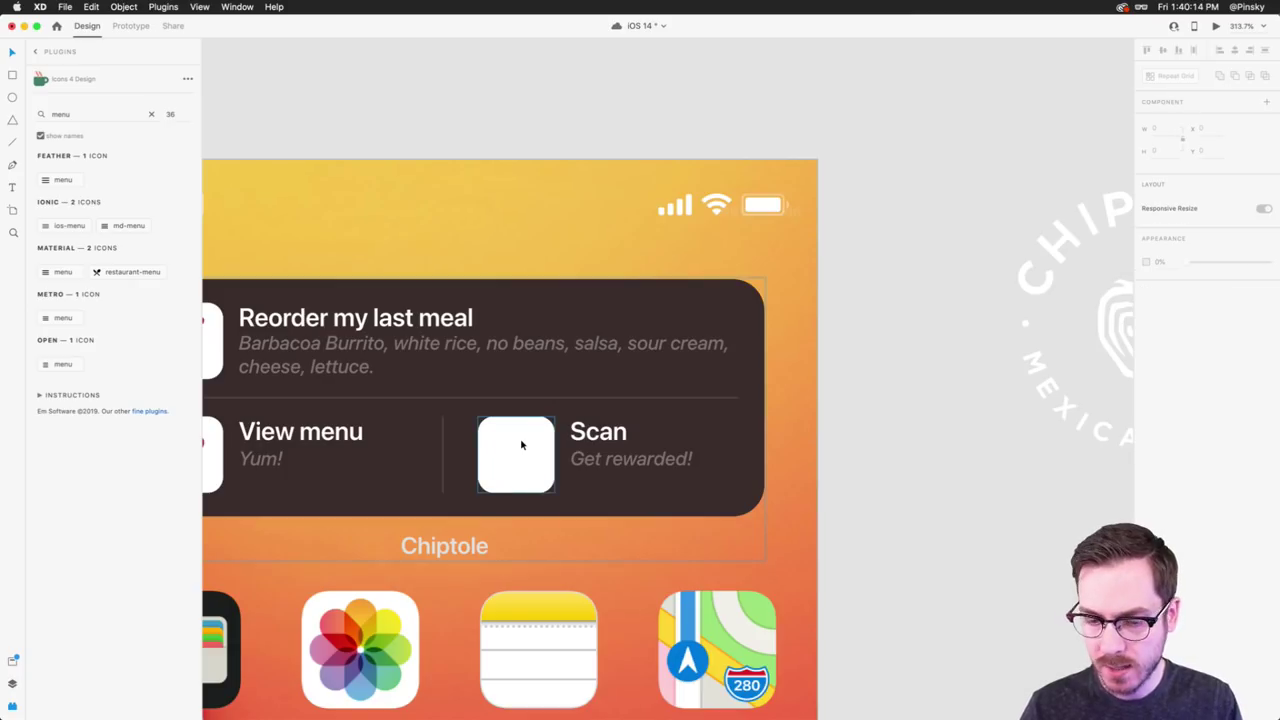
double_click(85, 116)
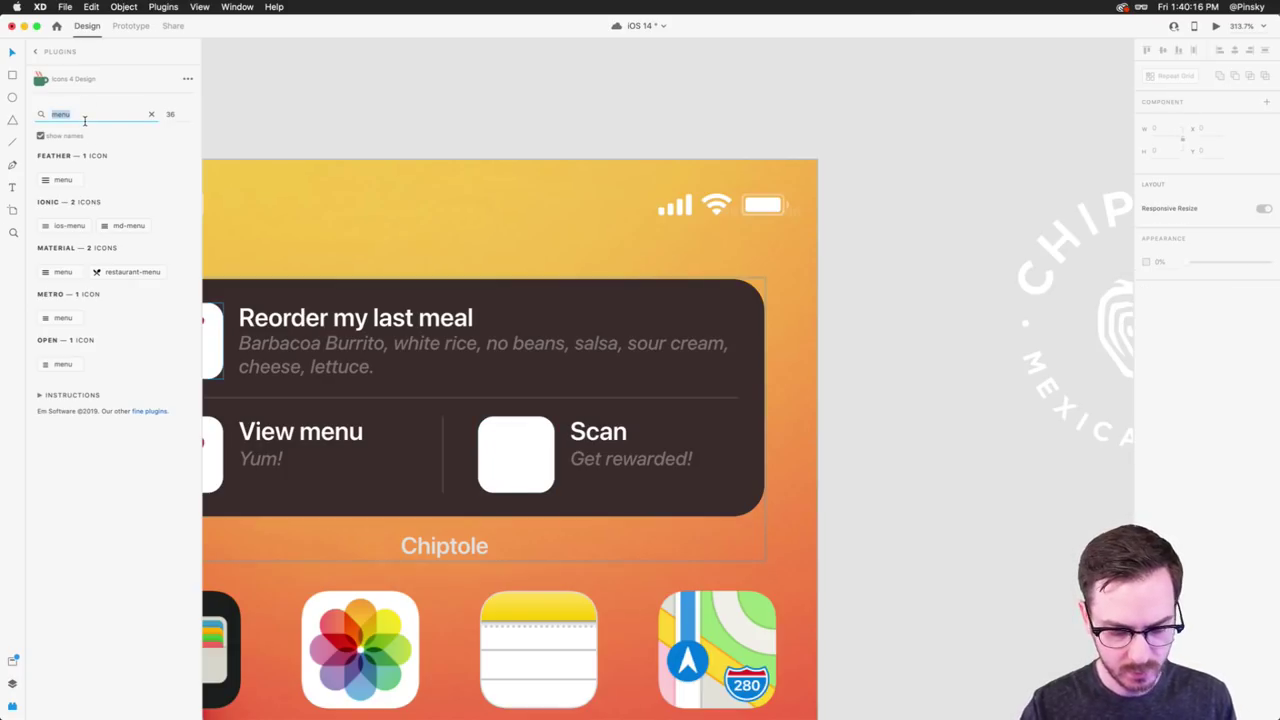
text(qr)
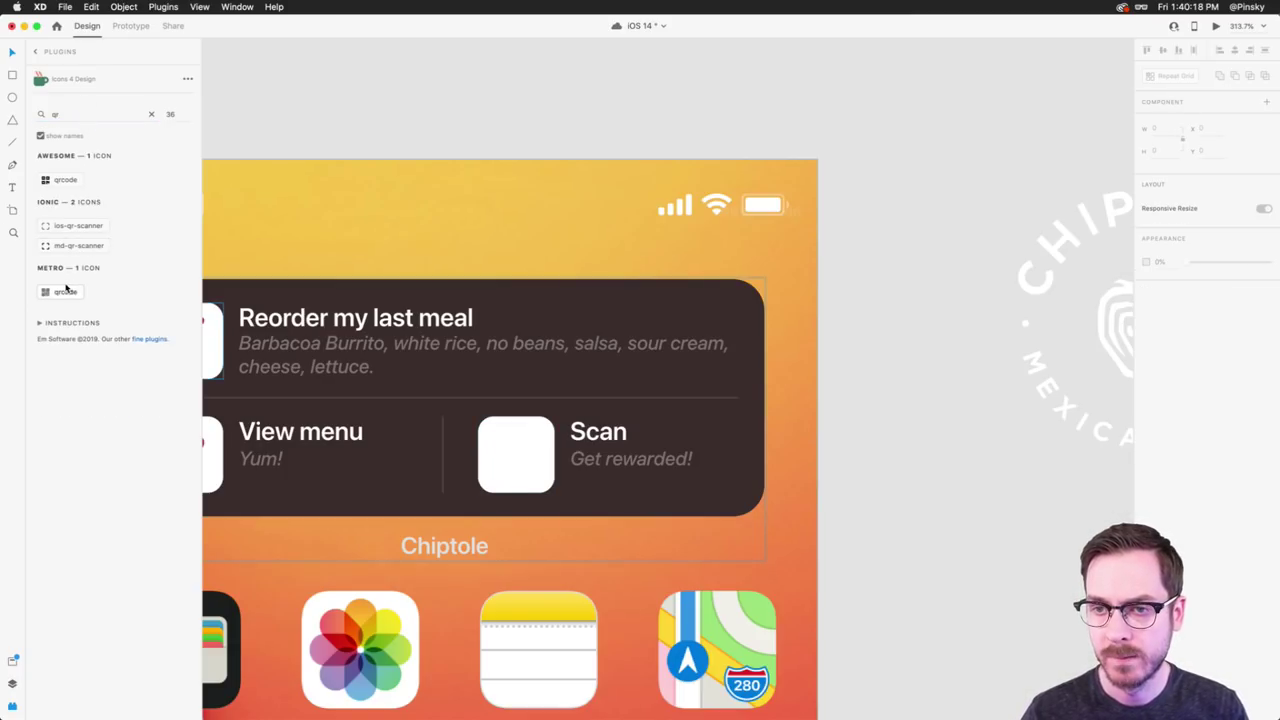
click(66, 289)
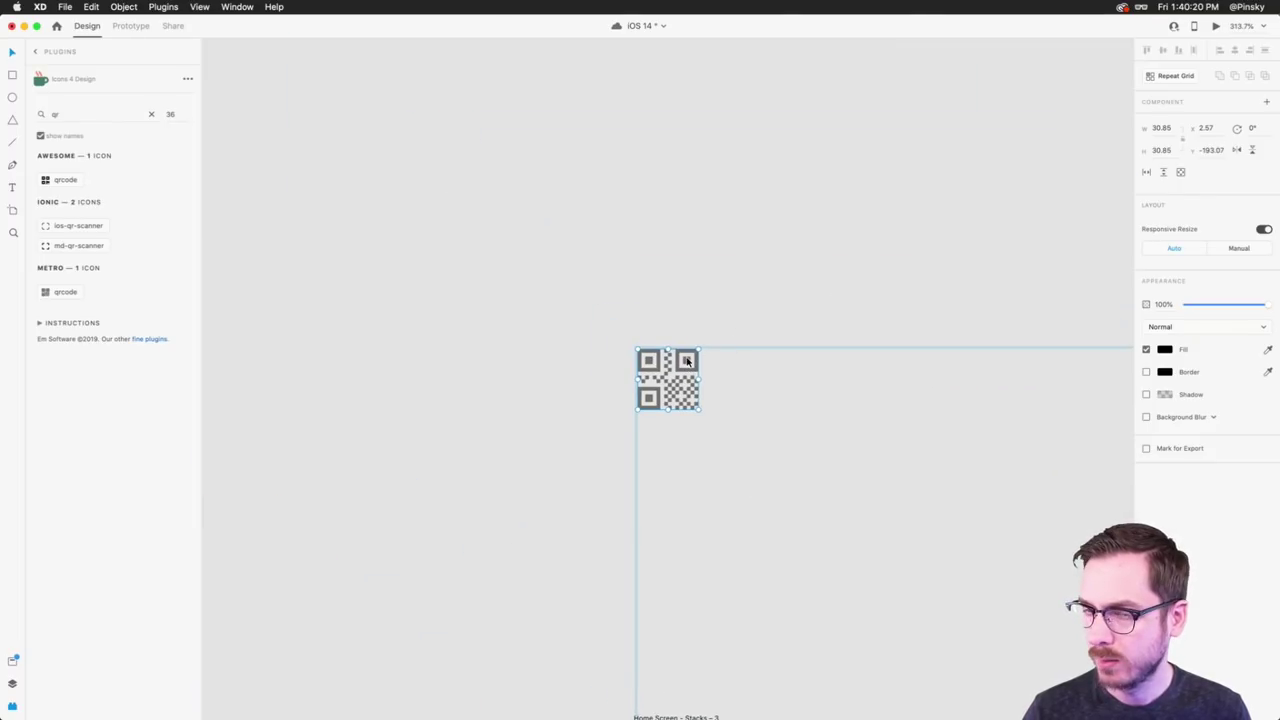
drag(687, 362, 576, 398)
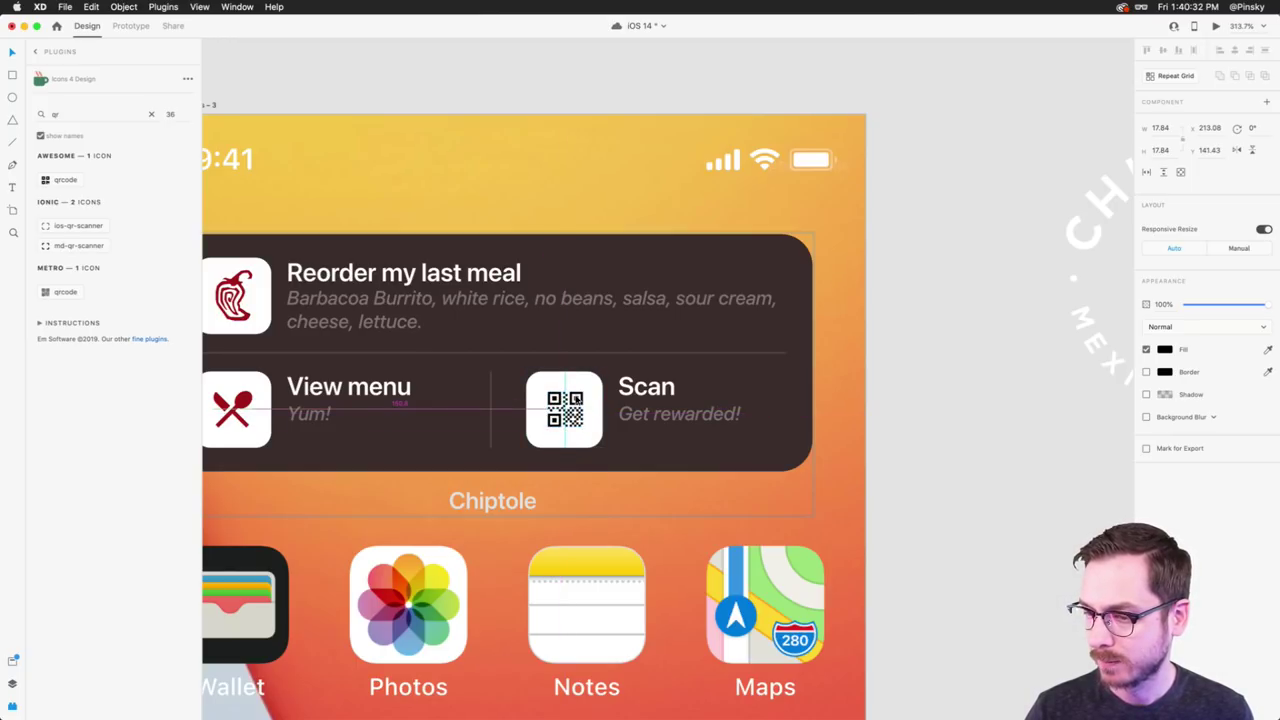
- Fill the QR code icon with the dark red sampled from the "View menu" utensils icon and save the document
key(i)
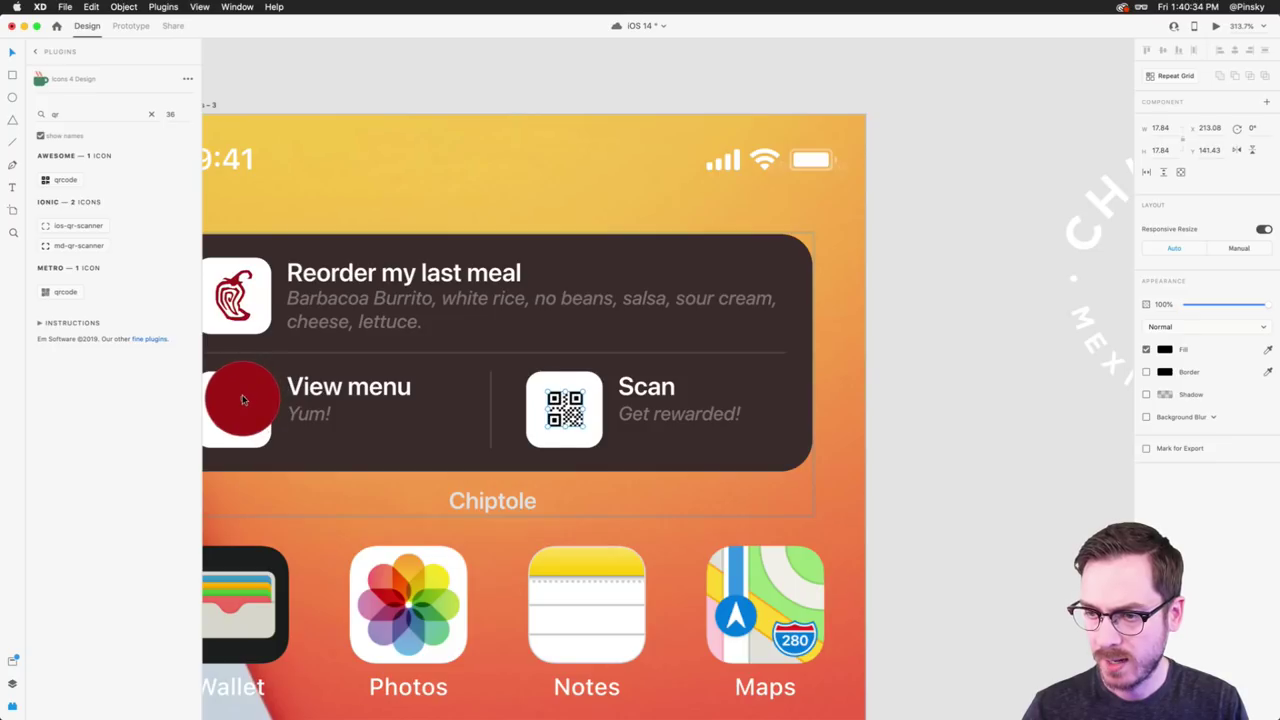
click(232, 402)
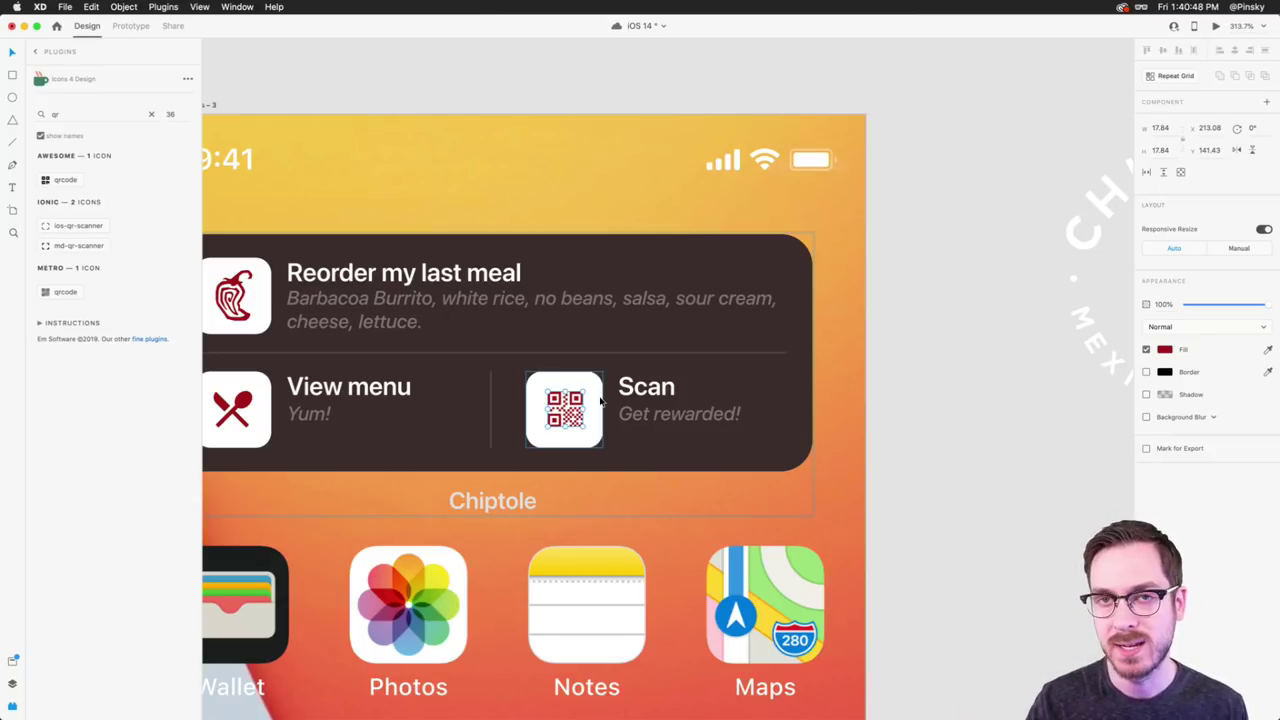
key(super+s)
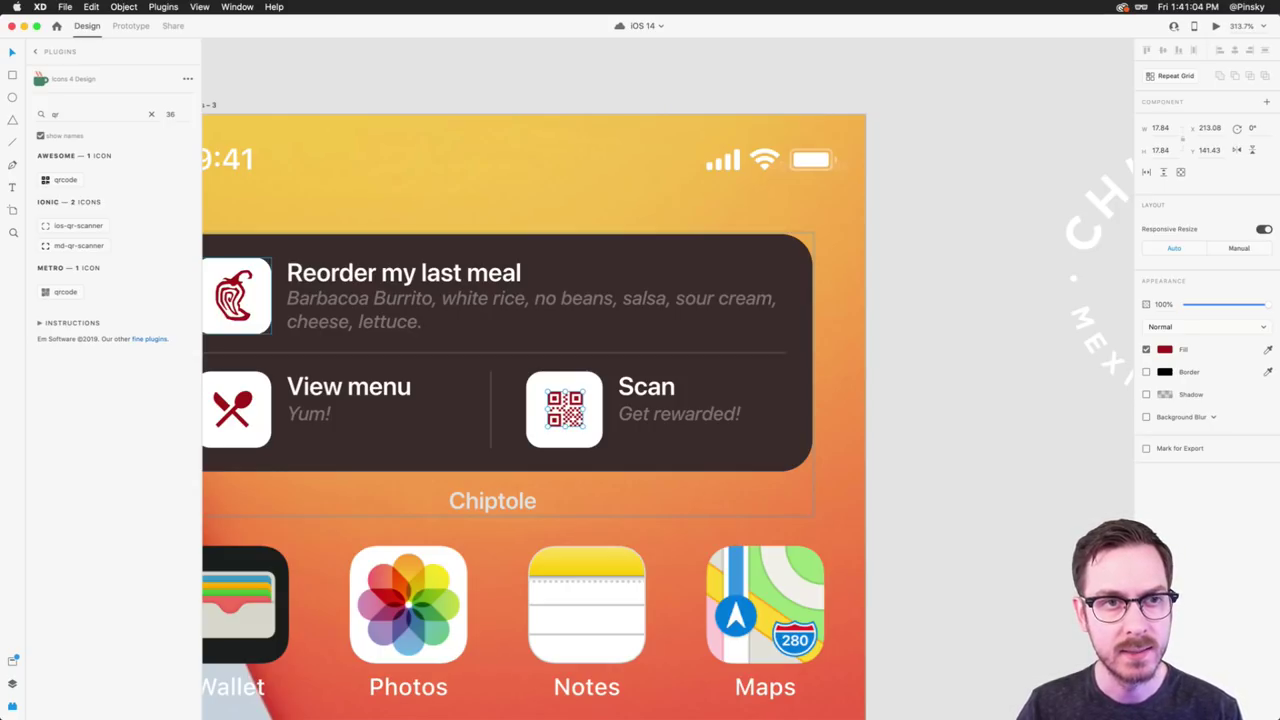
- Show the layer structure of Home Screen - Stacks - 3 and select the Chipotle widget group to examine it
click(551, 162)
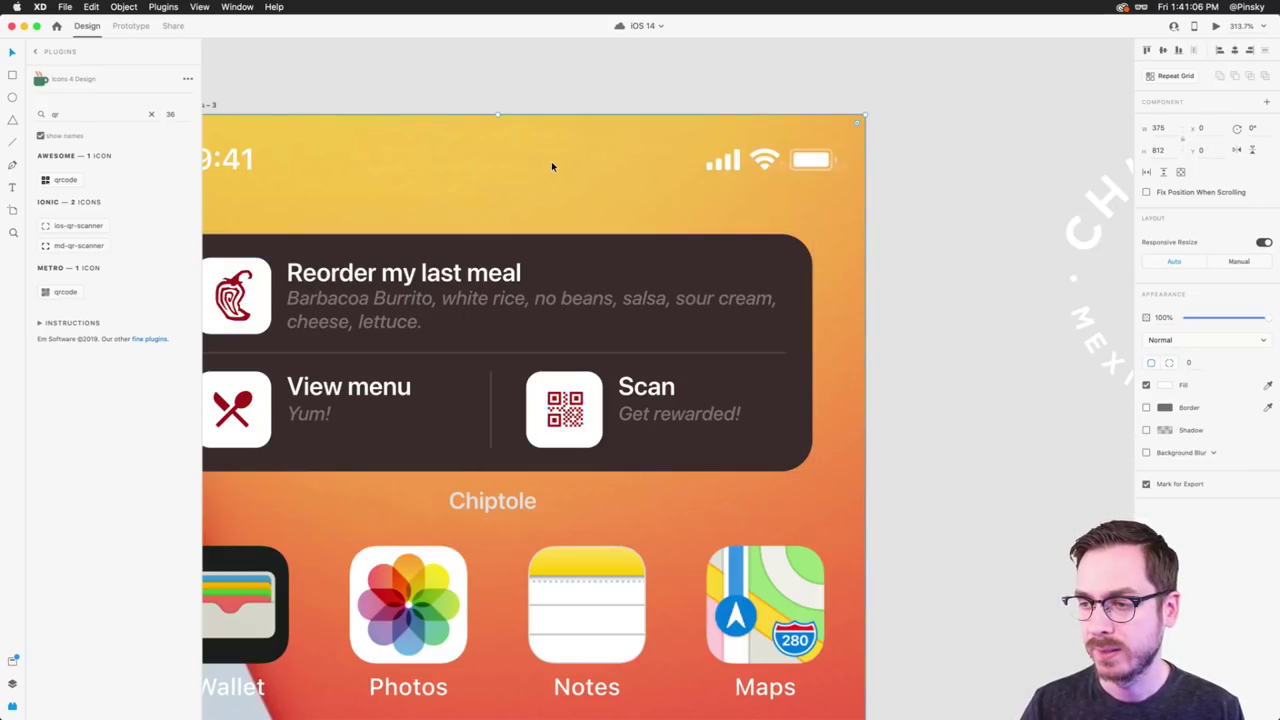
scroll(551, 163, left, 2)
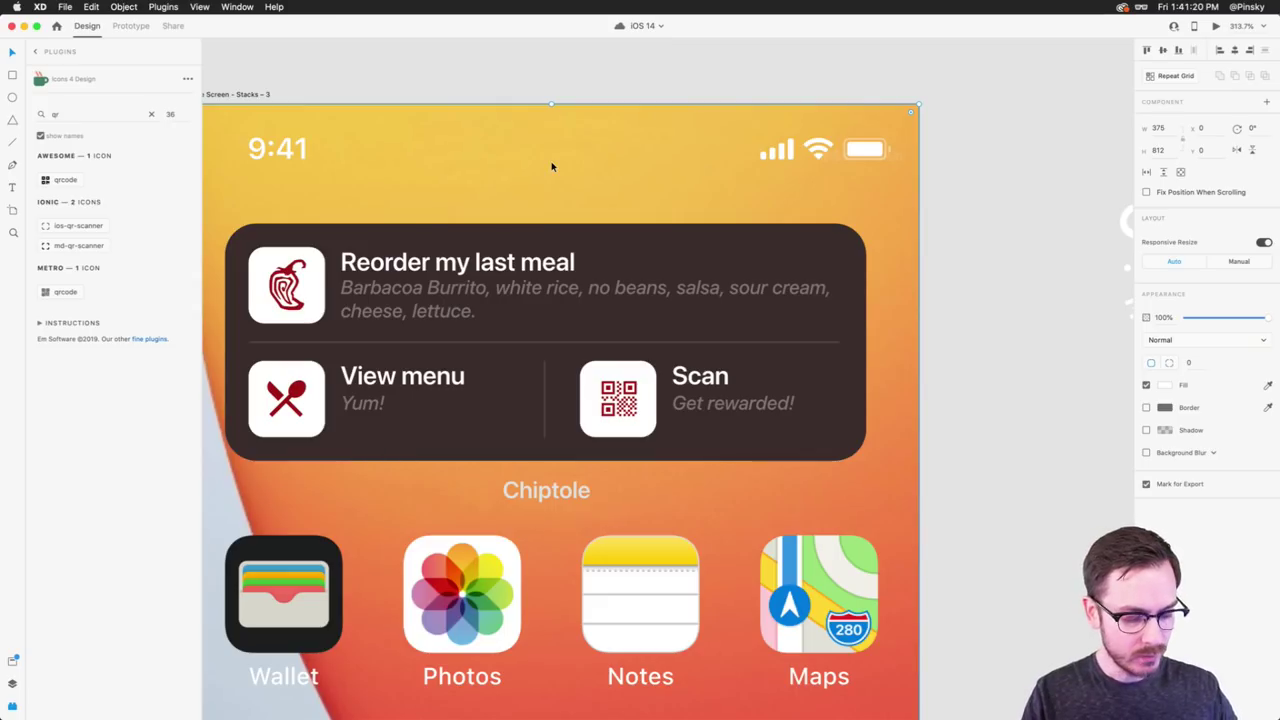
scroll(545, 229, down, 5)
scroll(545, 229, up, 3)
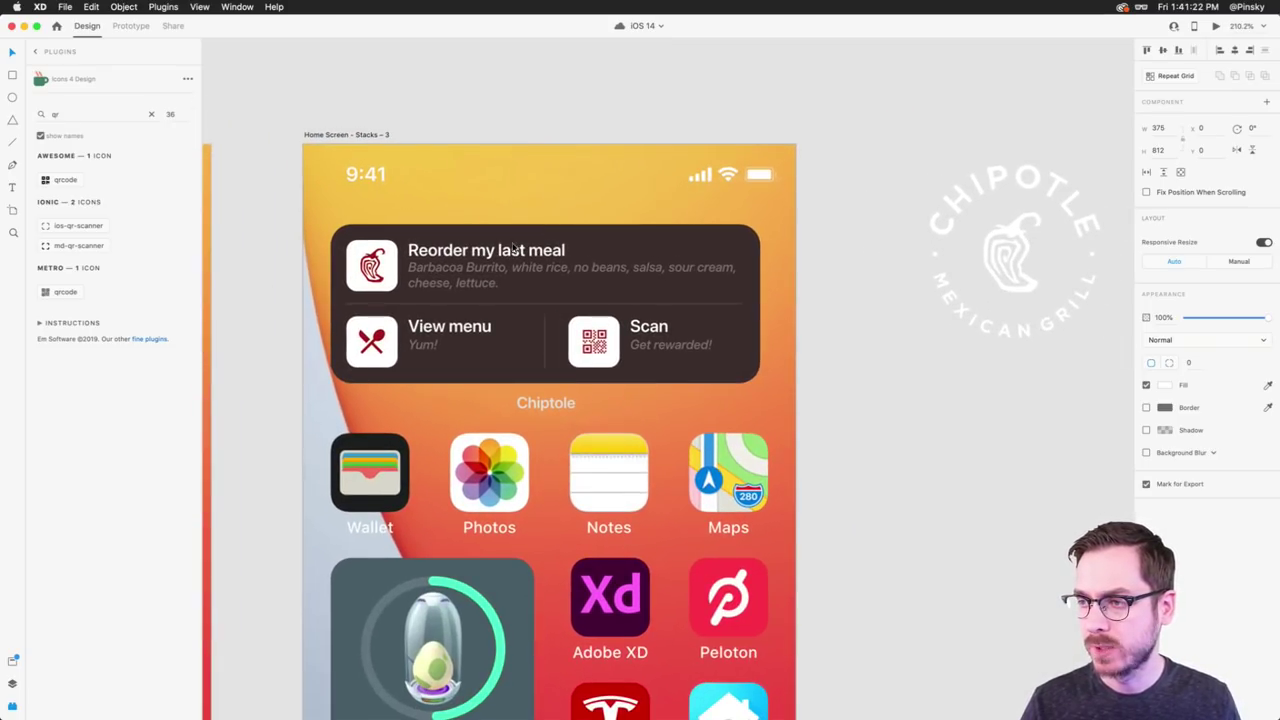
click(508, 249)
key(super+y)
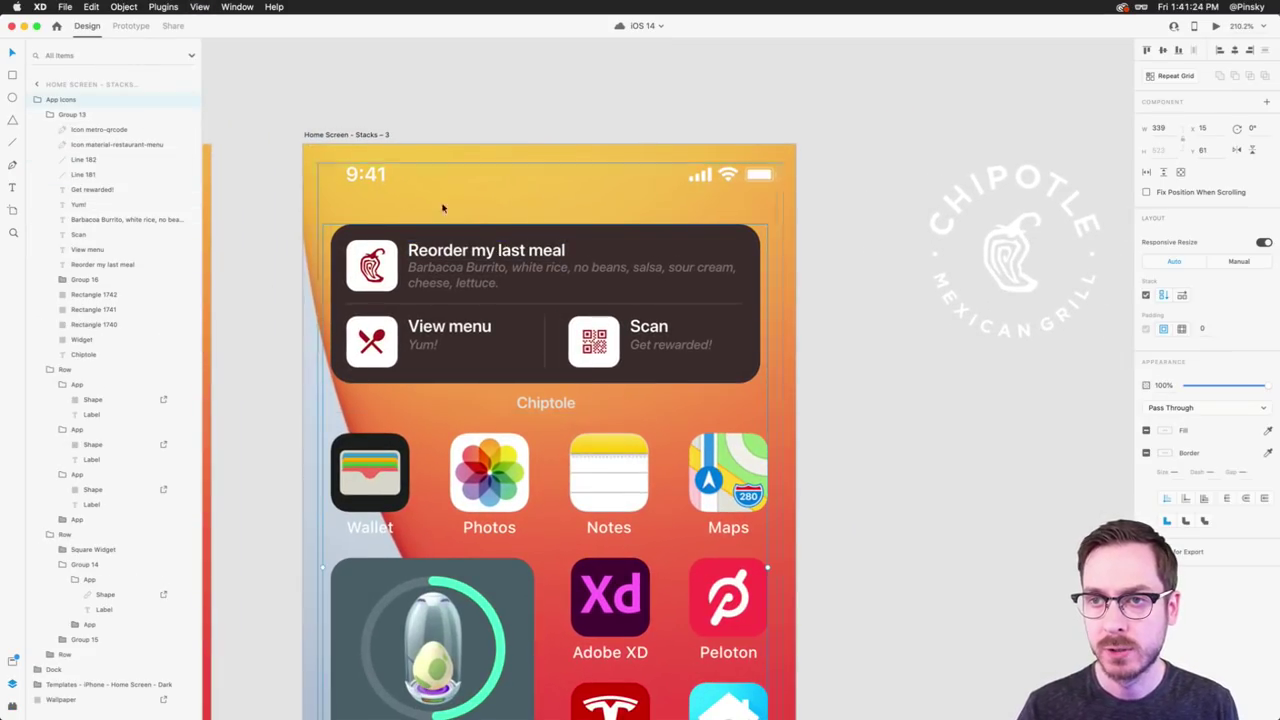
double_click(497, 243)
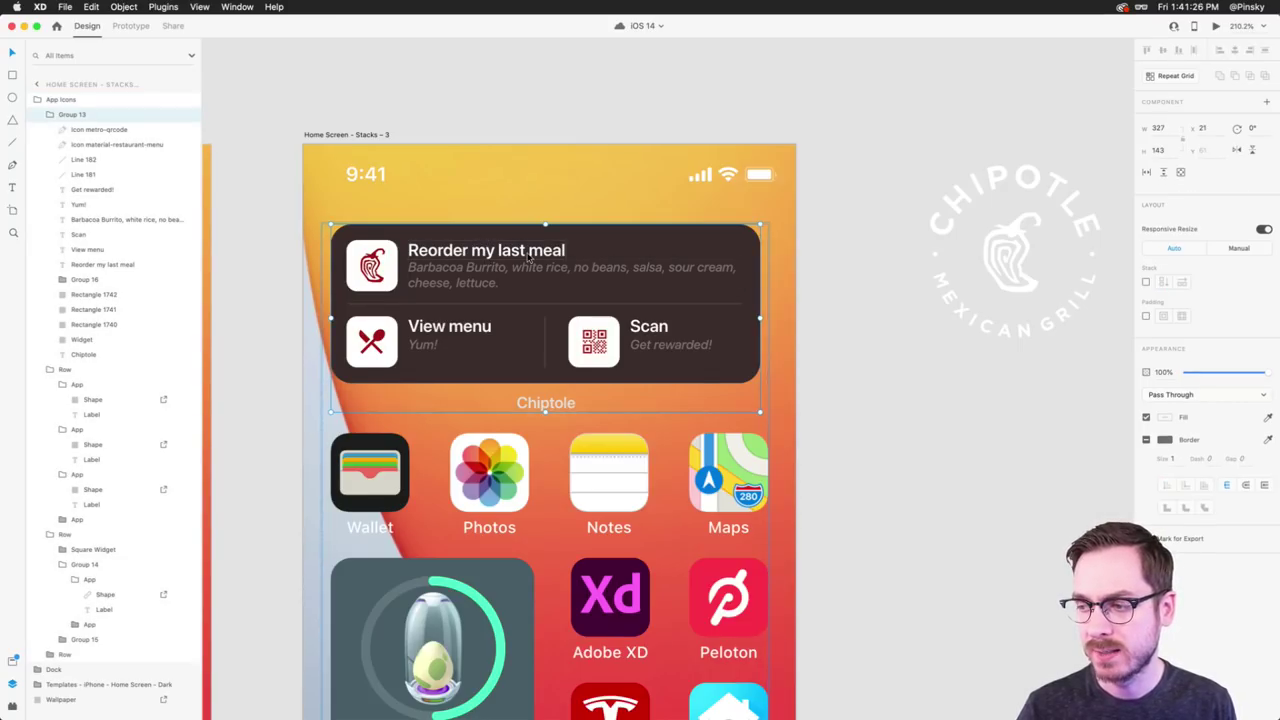
mouse_move(528, 256)
mouse_down()
mouse_move(514, 427)
mouse_move(515, 300)
mouse_move(533, 429)
mouse_move(537, 258)
mouse_up()
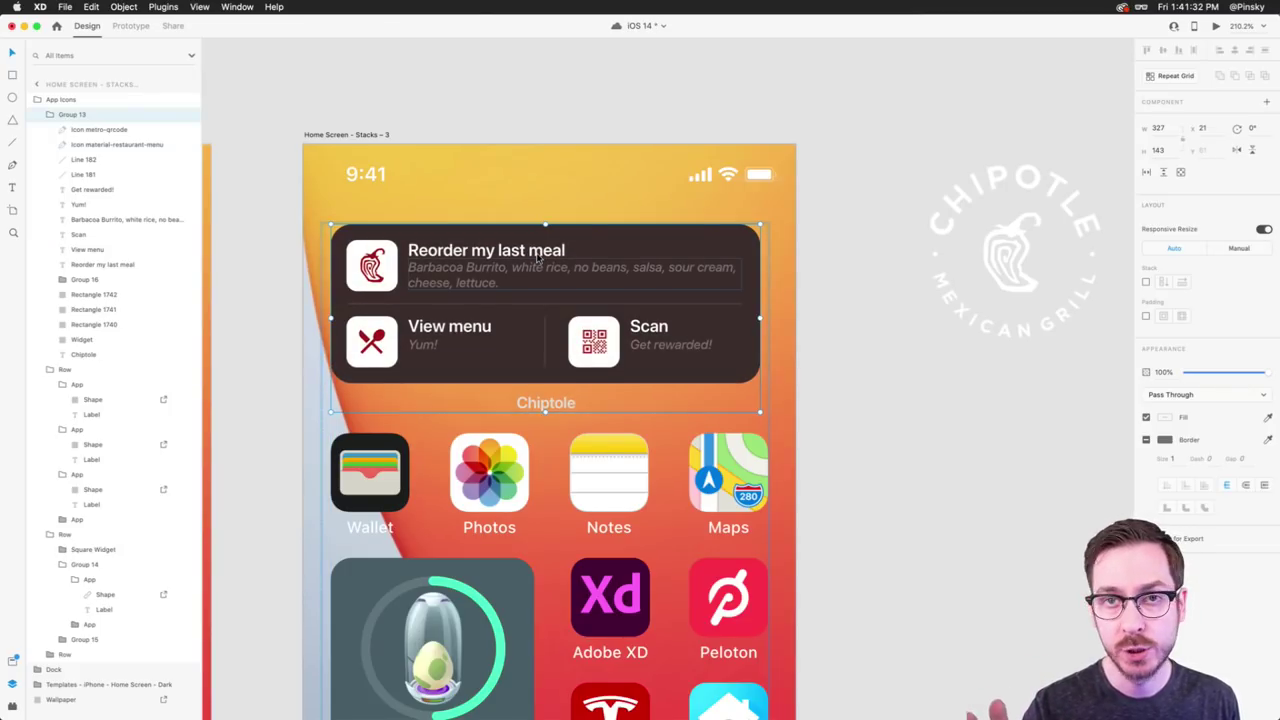
- Delete the white Chipotle Mexican Grill logo from the pasteboard beside Home Screen - Stacks - 3
click(994, 179)
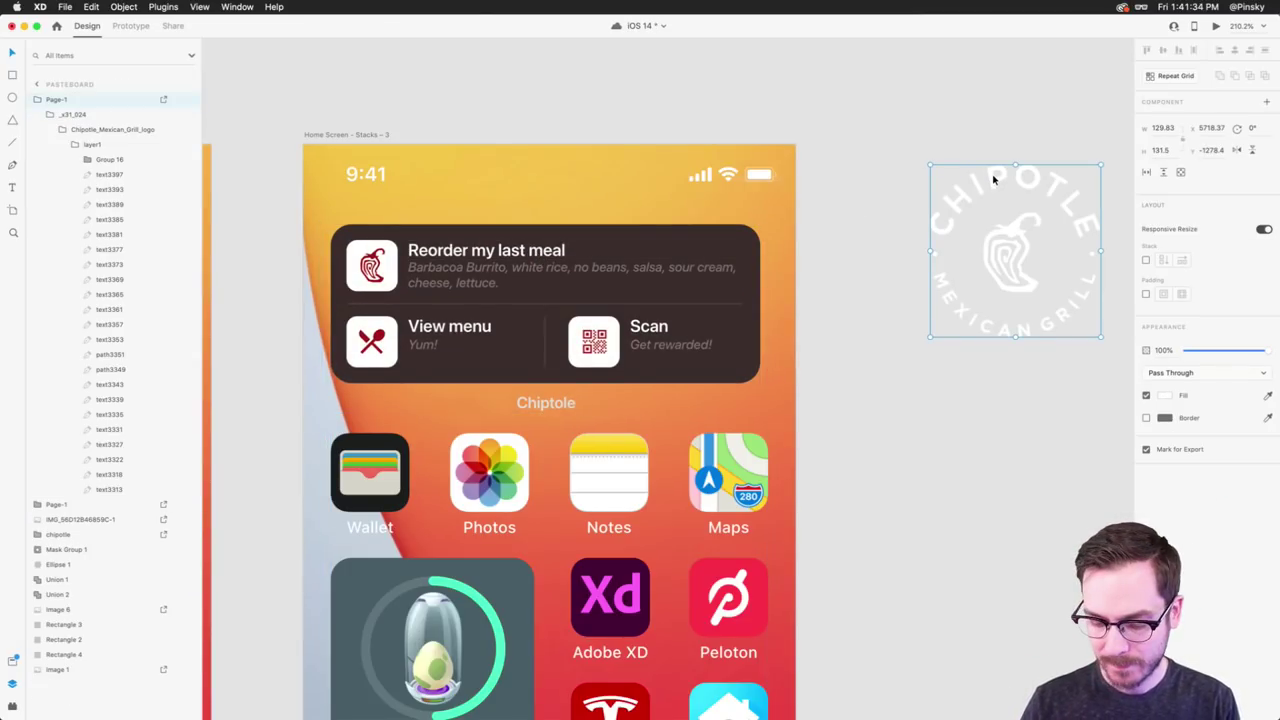
key(Delete)
scroll(907, 196, down, 5)
scroll(907, 196, right, 2)
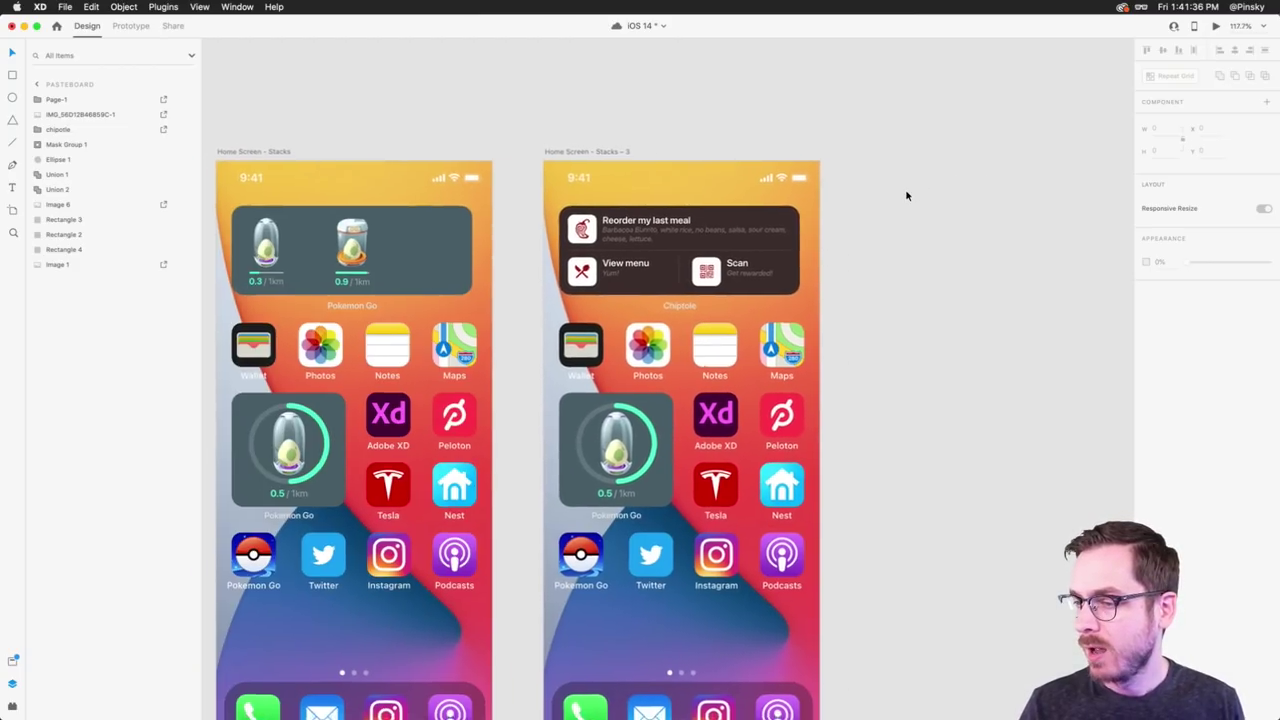
scroll(907, 196, down, 1)
scroll(907, 196, left, 1)
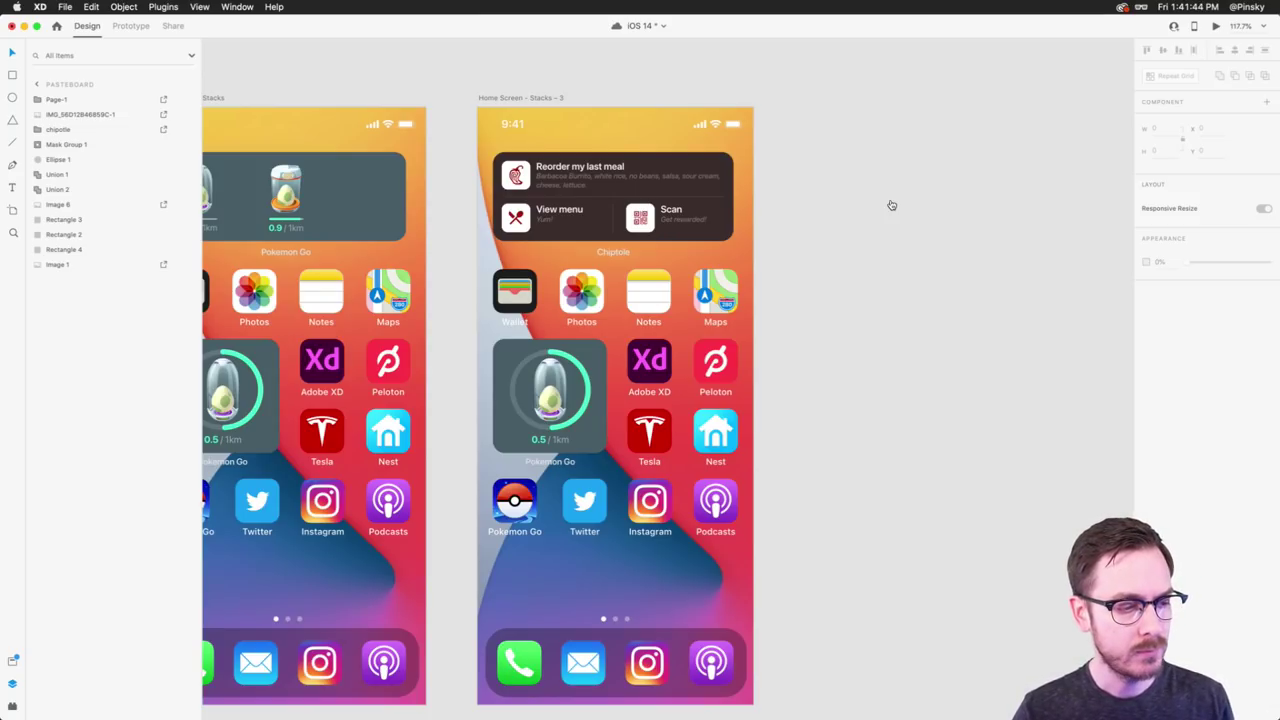
- Switch to Safari, examine the Animated Toggle Switch shot on Dribbble, and return to Adobe XD
key(super+Tab)
click(352, 47)
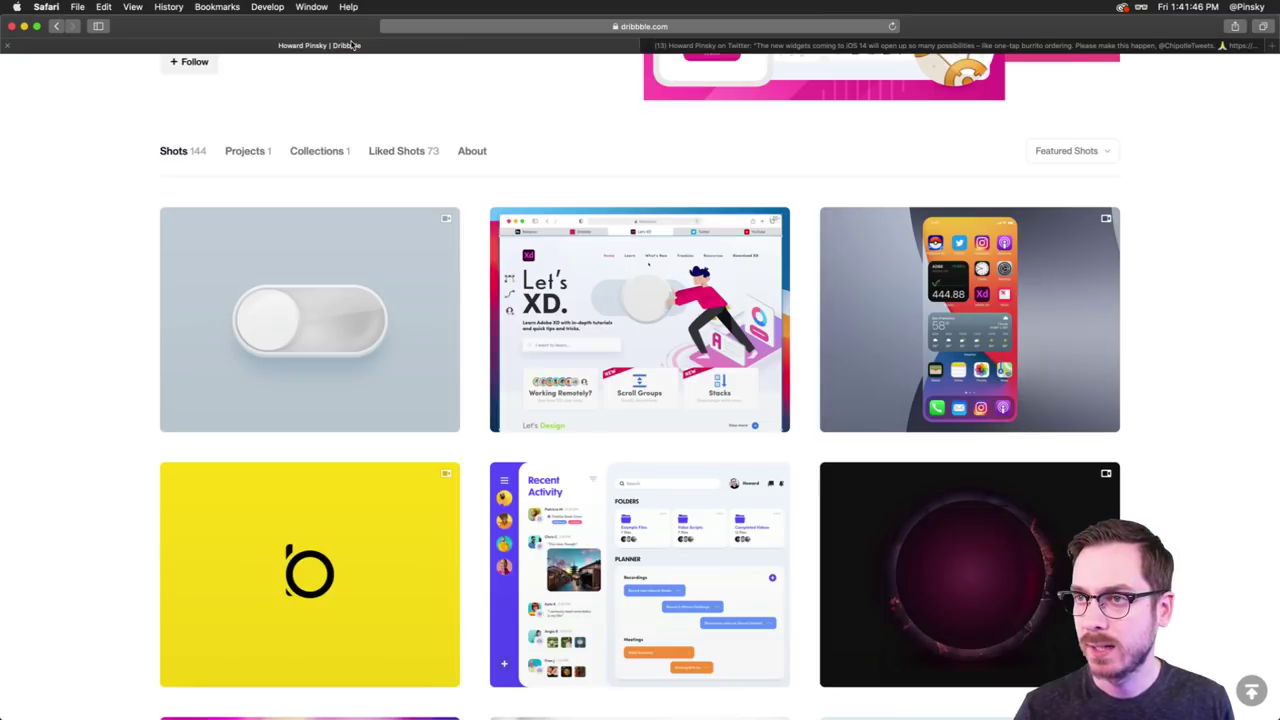
click(369, 289)
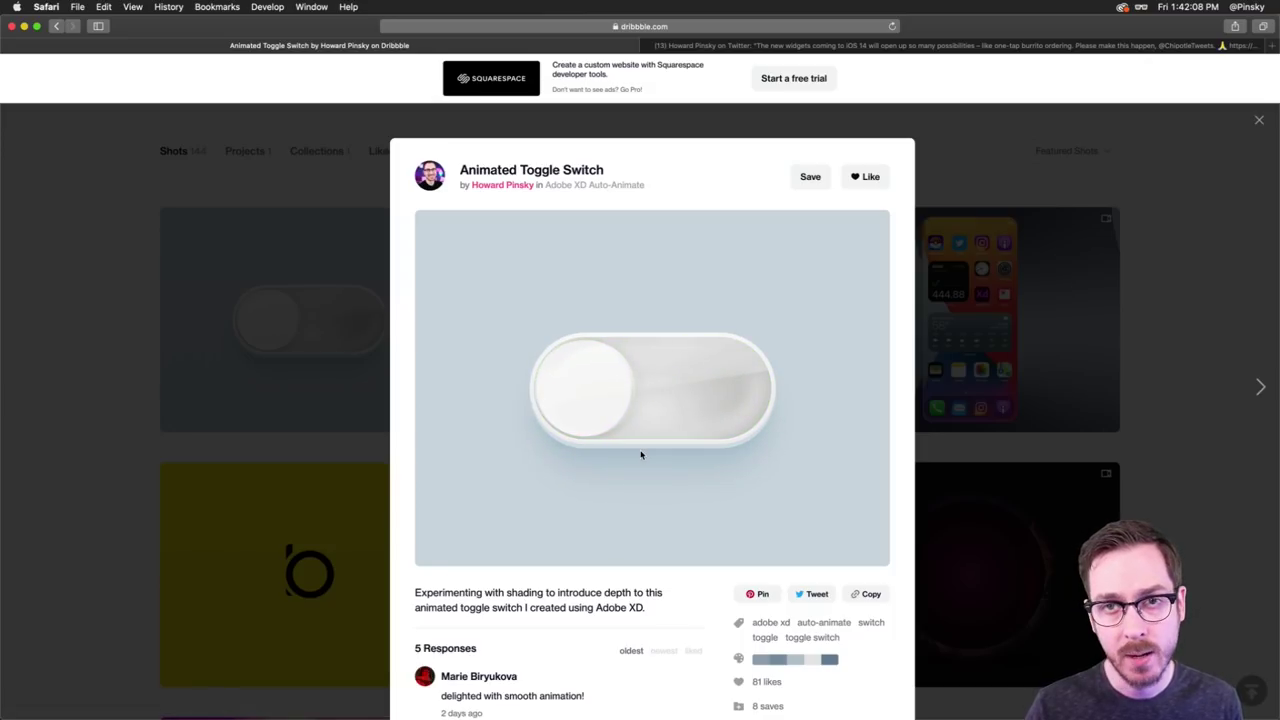
key(super+Tab)
click(225, 345)
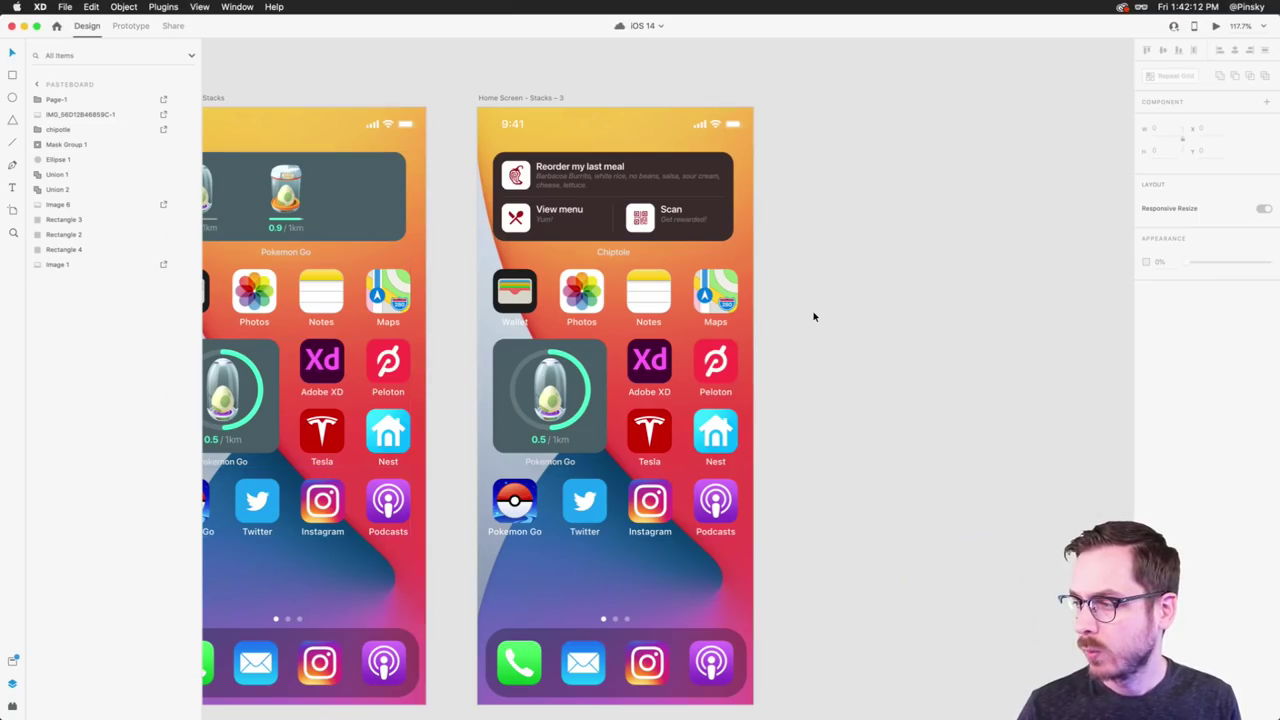
scroll(814, 317, right, 3)
- Close the open toggle switch shot on Dribbble in Safari and go back to Adobe XD
key(super+Tab)
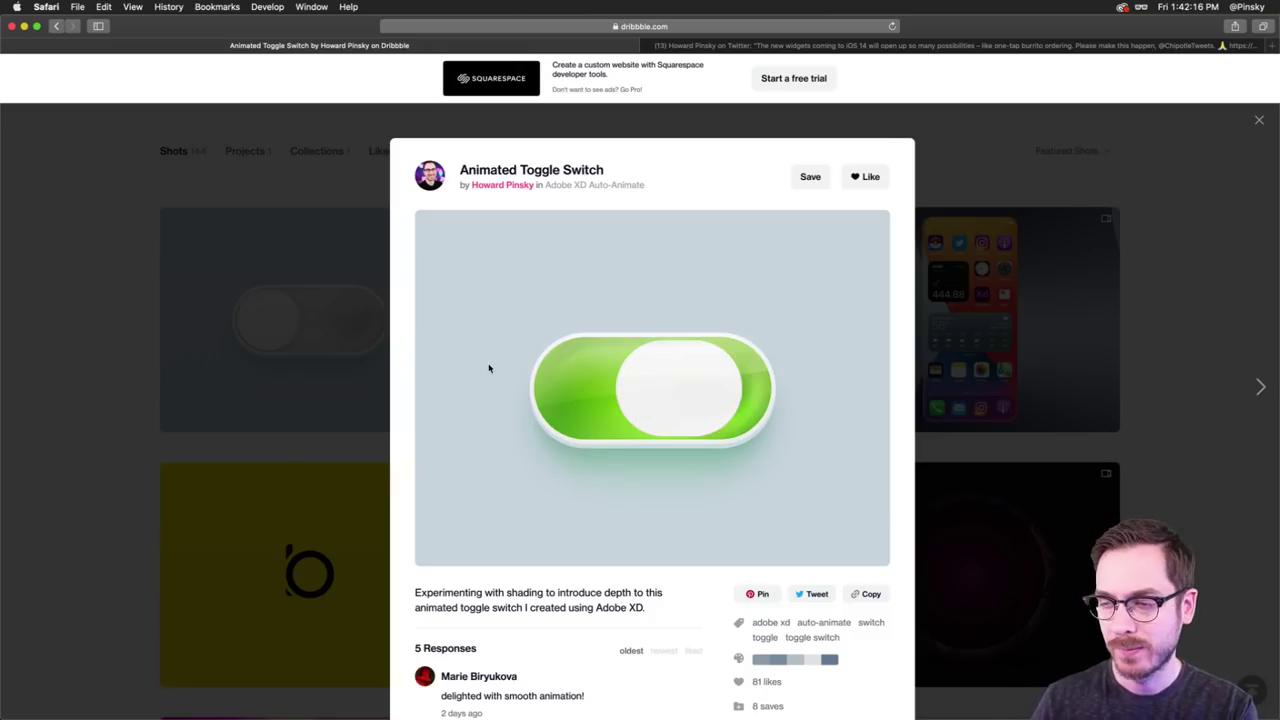
click(294, 372)
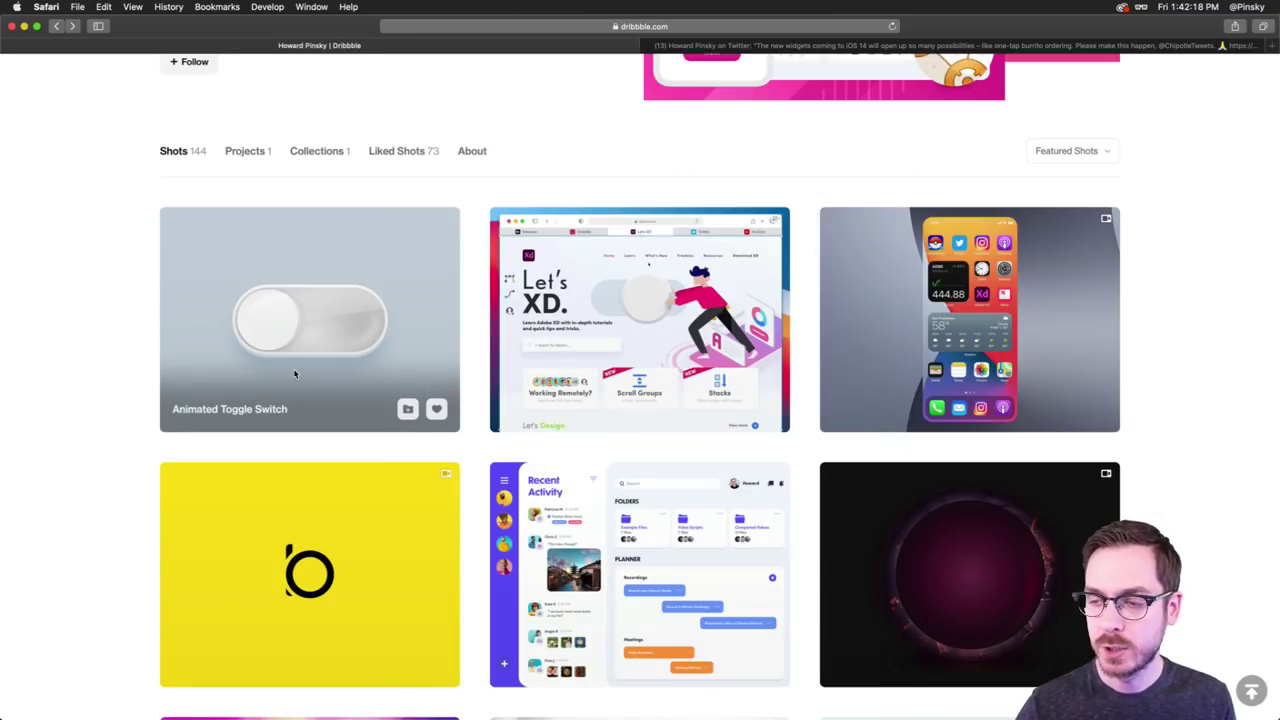
key(super+Tab)
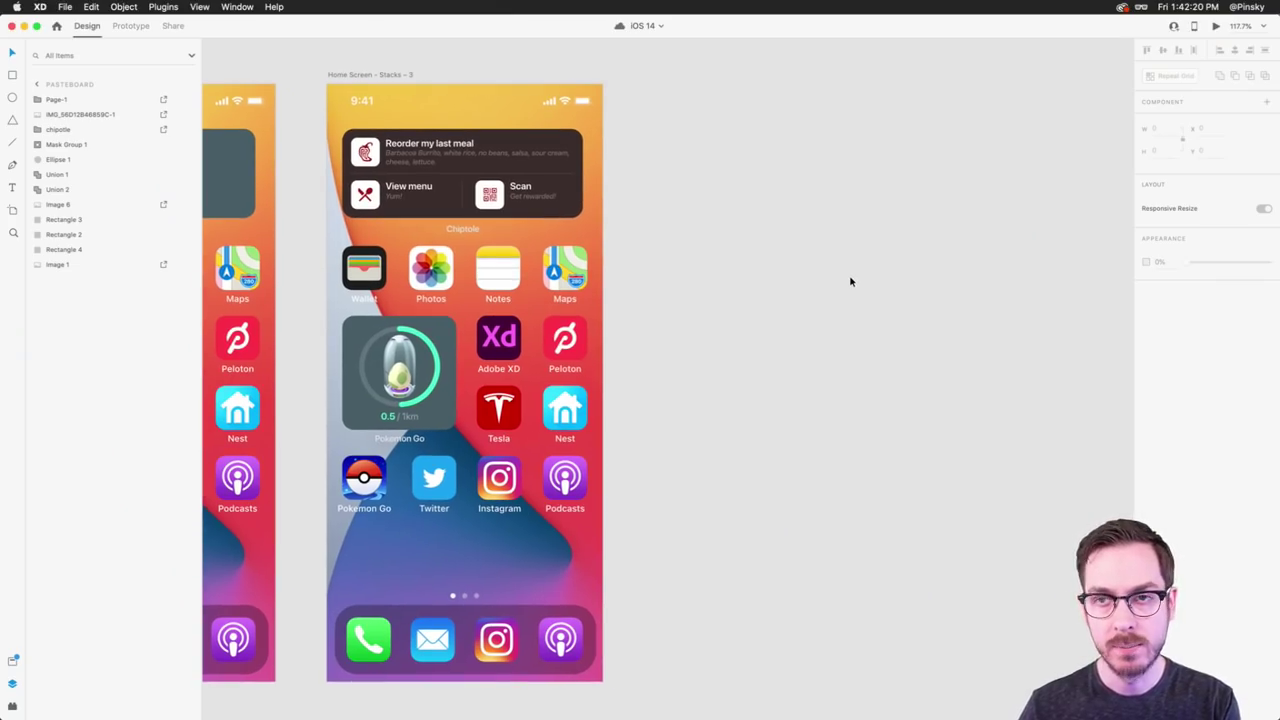
- Draw a new artboard beside Home Screen - Stacks - 3 and set its size to 1200 × 900 px
scroll(750, 256, right, 2)
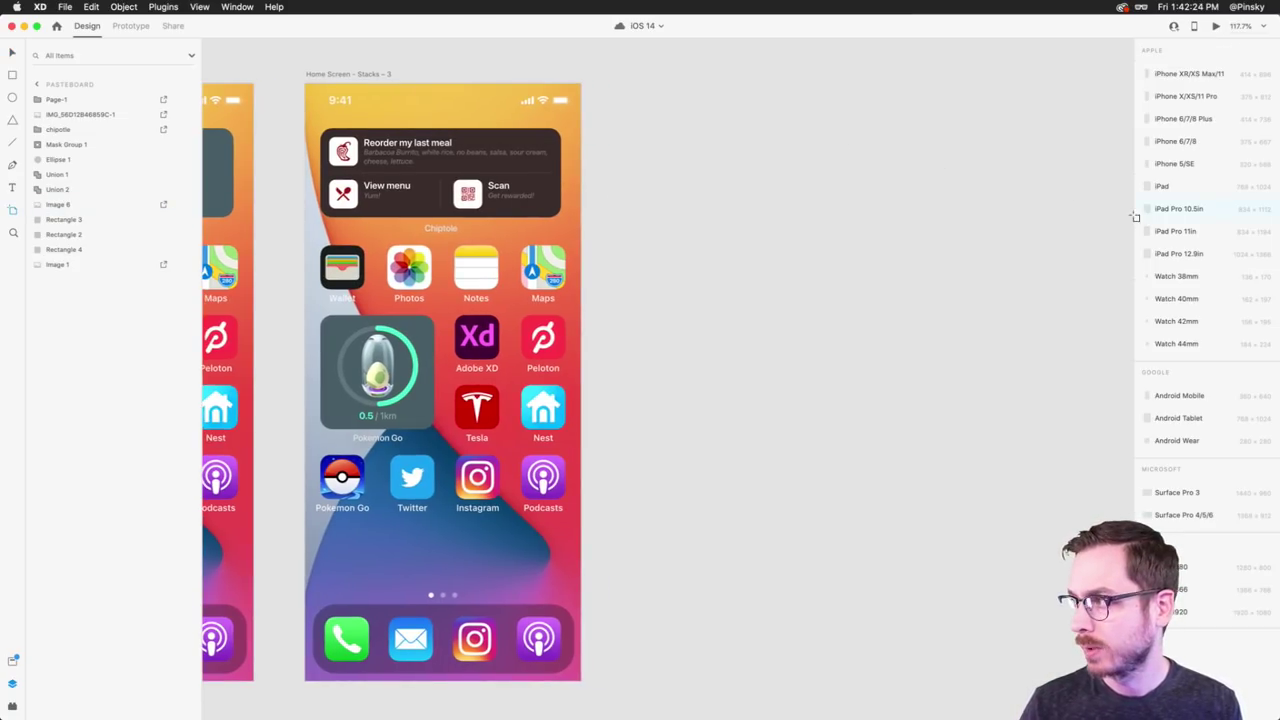
drag(624, 78, 931, 299)
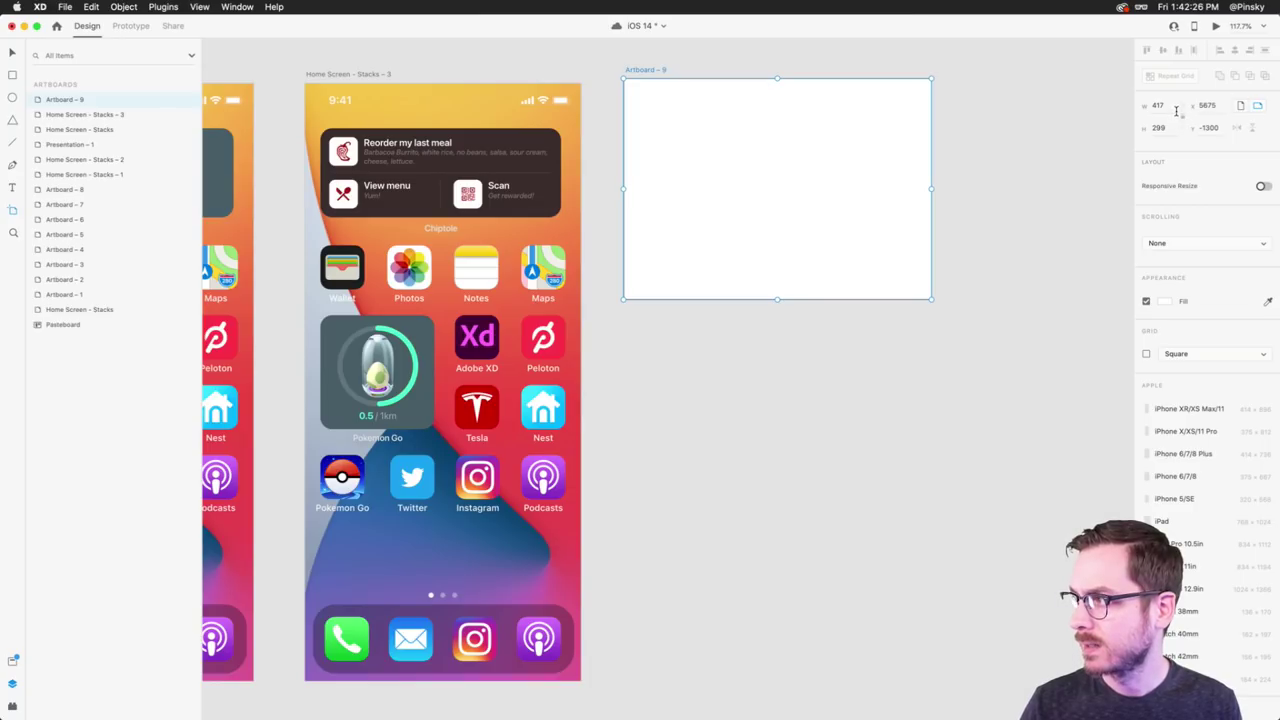
drag(1175, 108, 1096, 107)
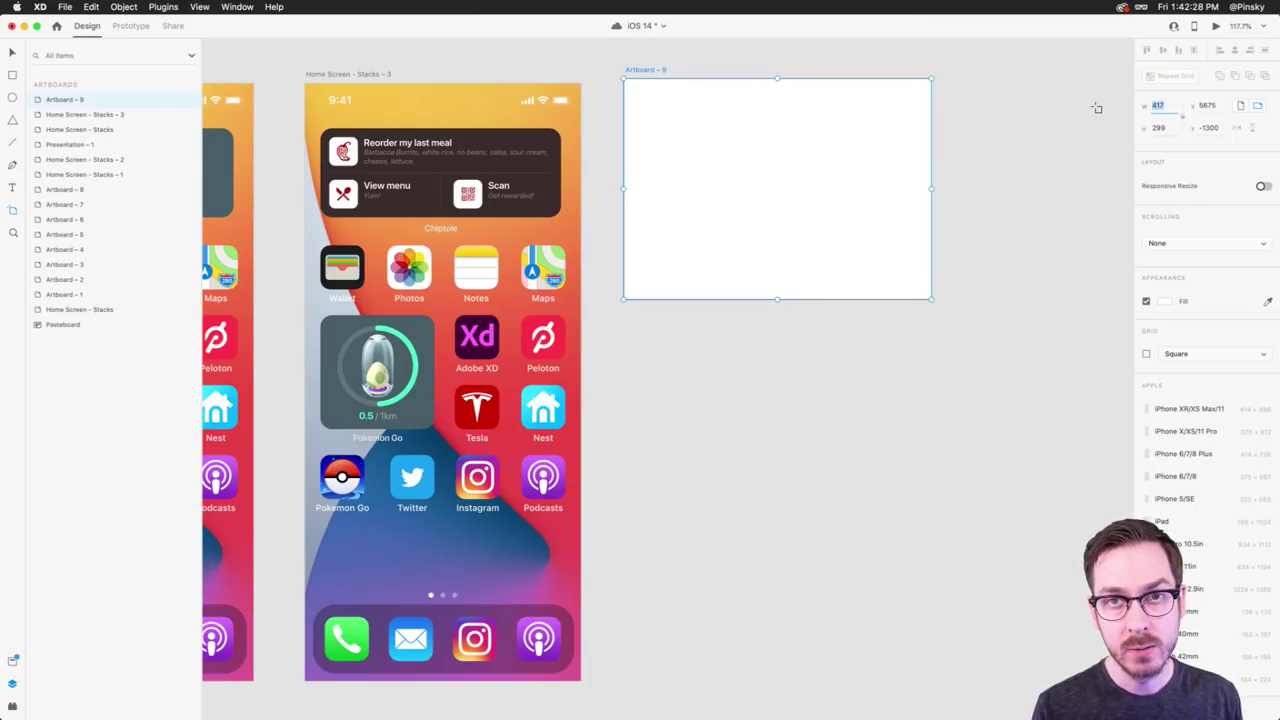
text(1200)
key(Tab)
text(900)
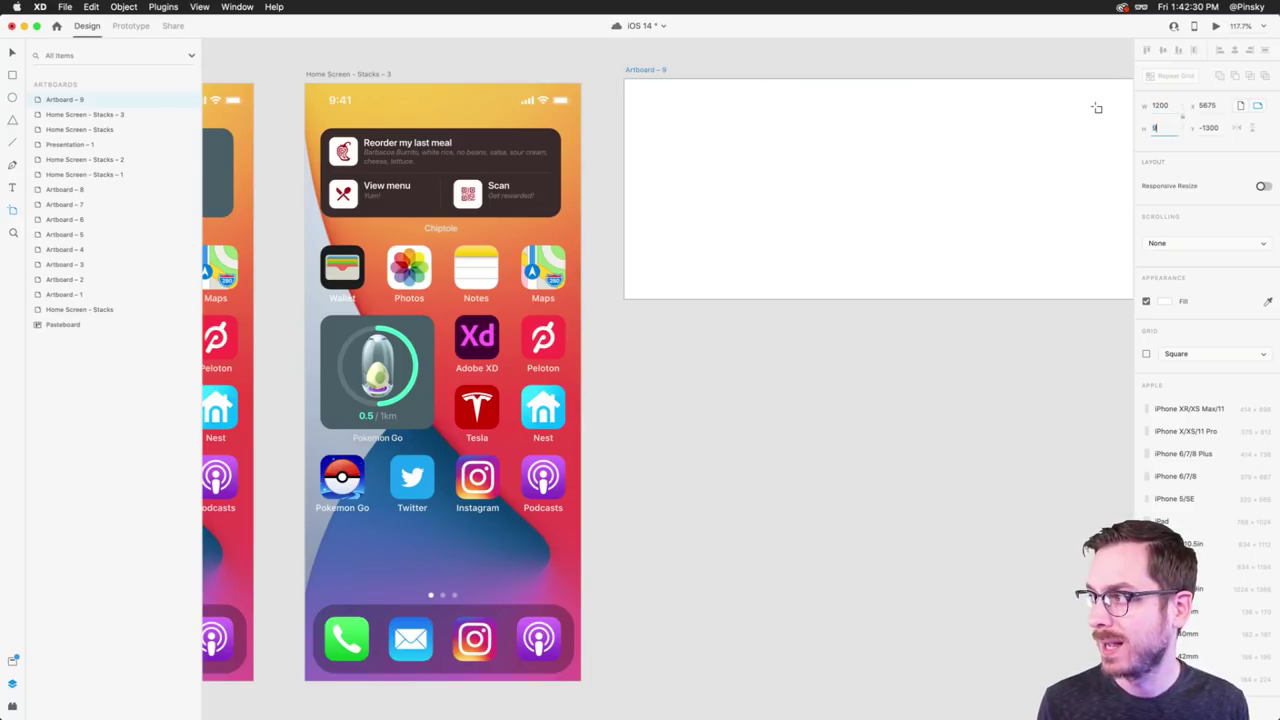
key(Return)
scroll(567, 111, right, 4)
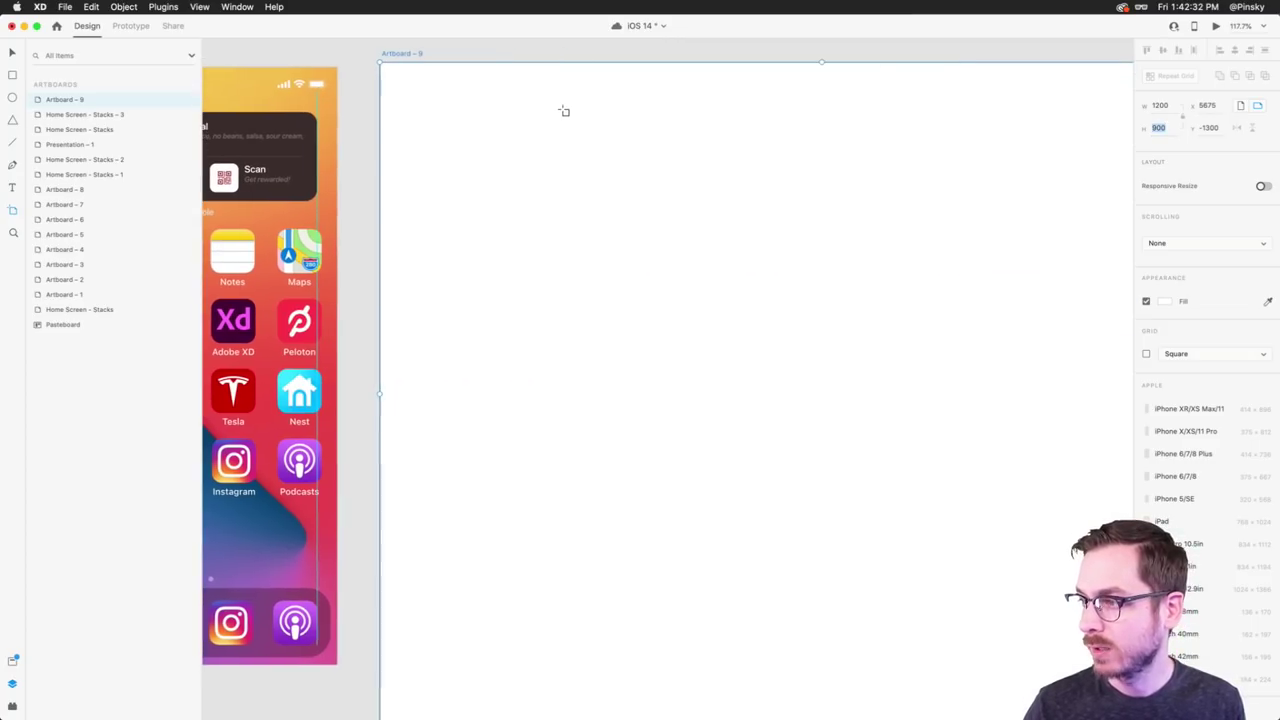
scroll(619, 255, down, 5)
scroll(619, 255, right, 2)
text(v)
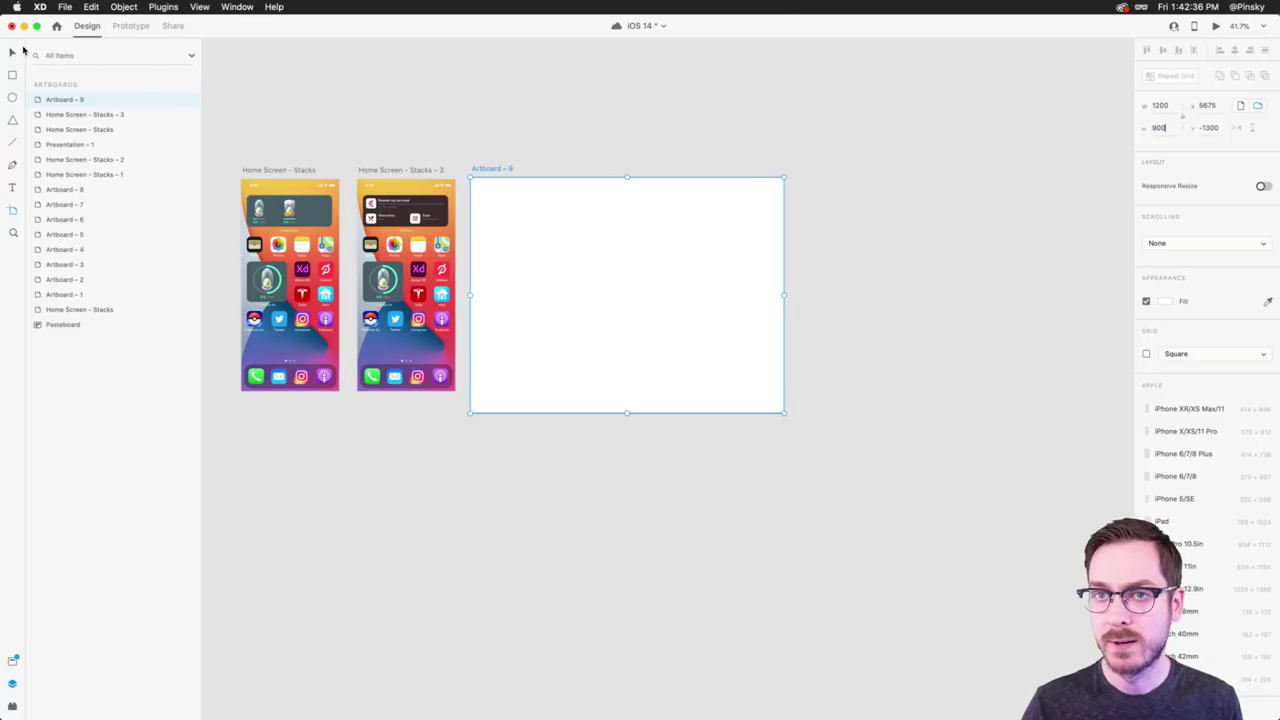
click(12, 52)
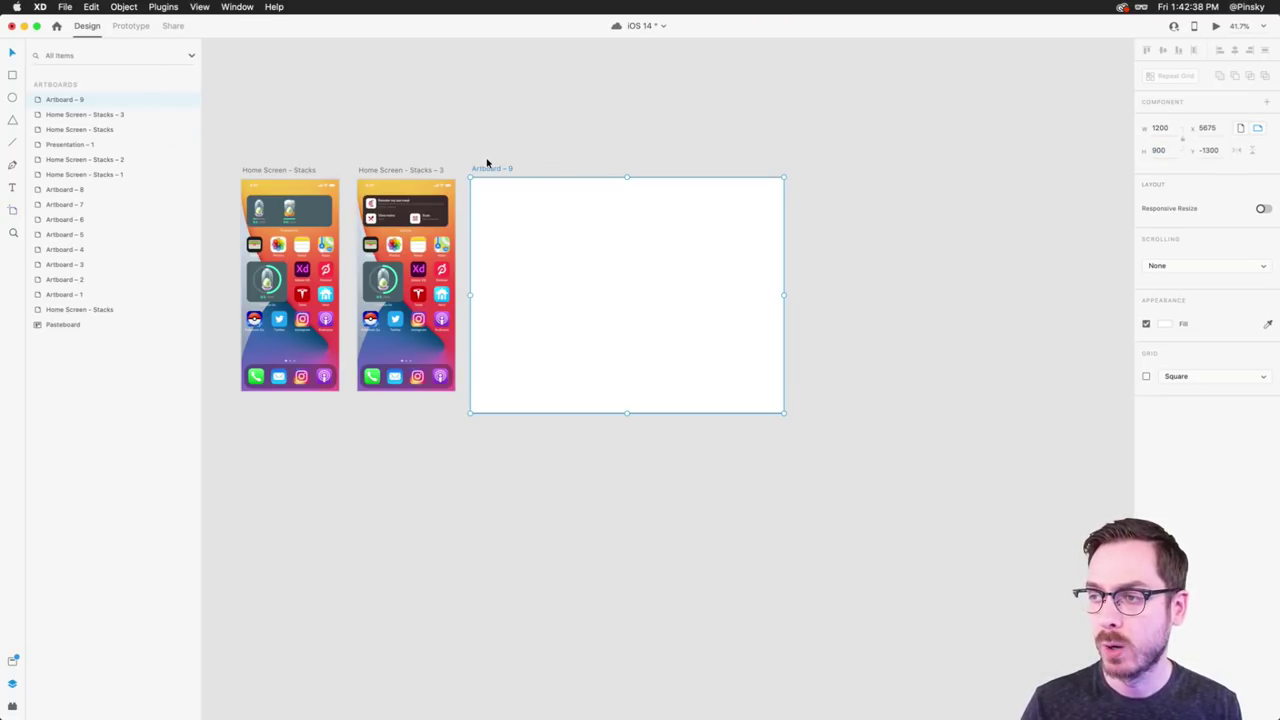
click(1160, 129)
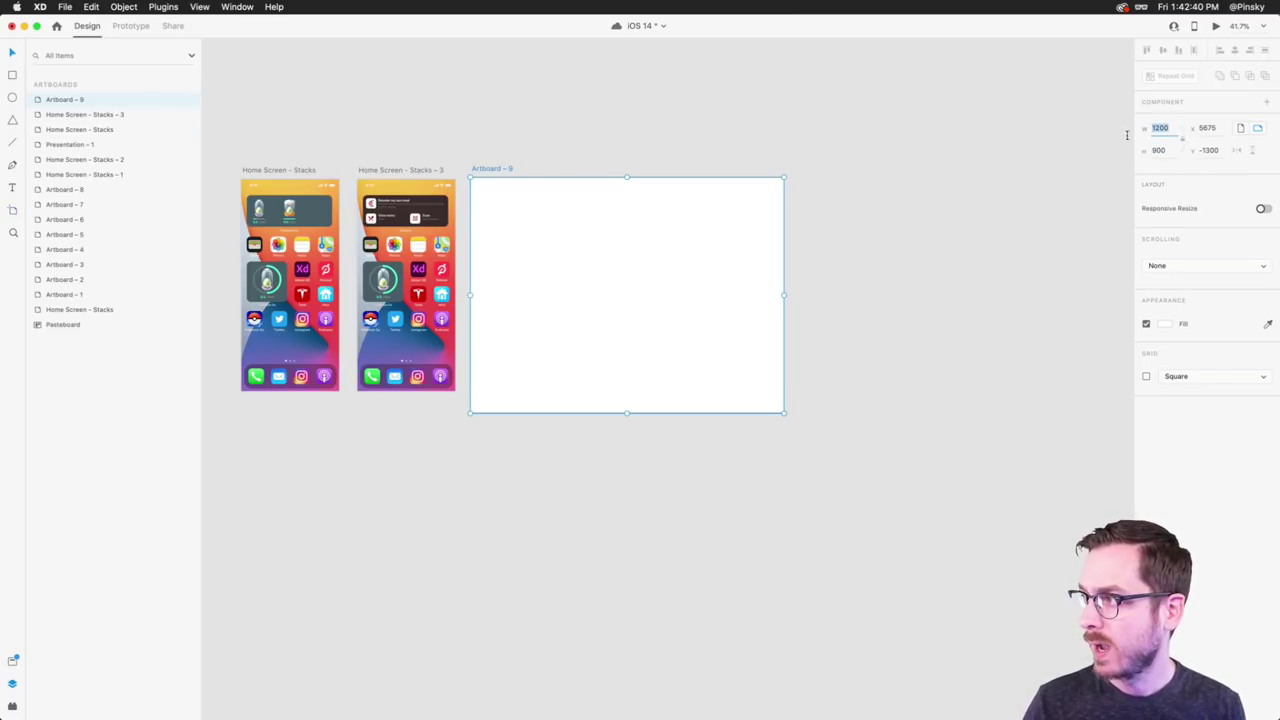
text(1600)
key(Return)
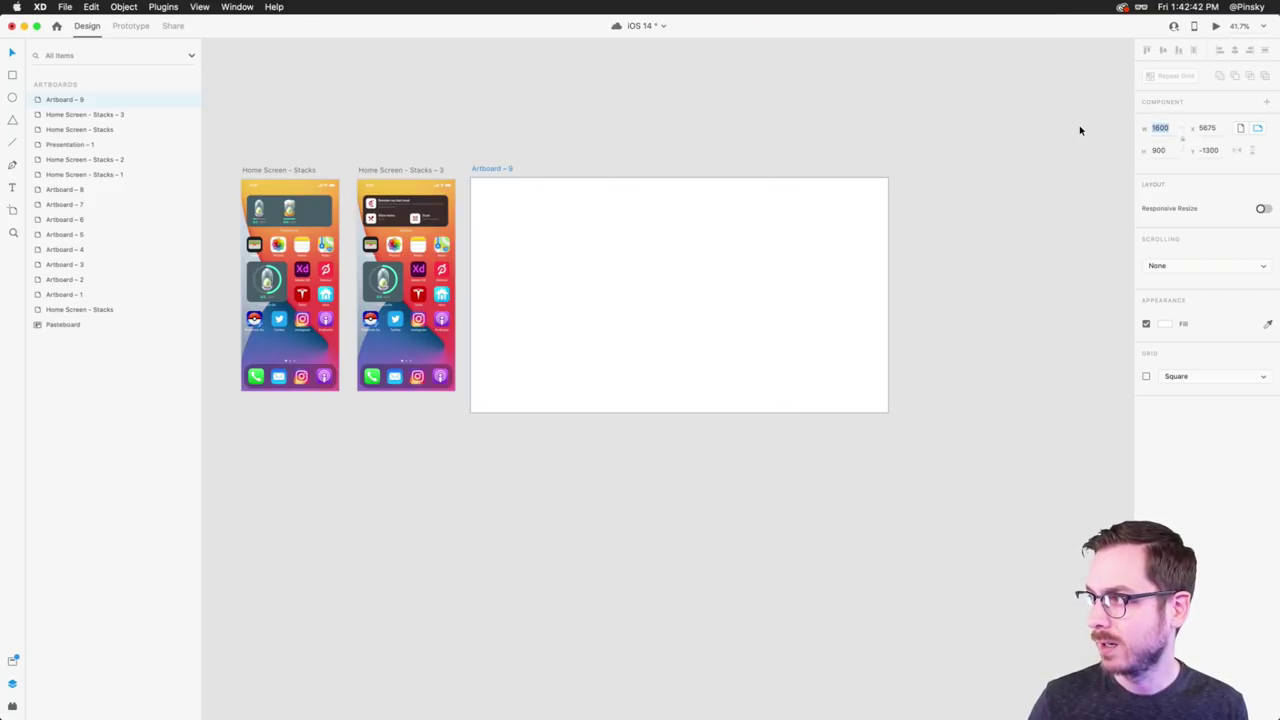
key(super+z)
- Scale the new artboard proportionally to 1600 × 1200 px with its aspect ratio locked
click(1162, 130)
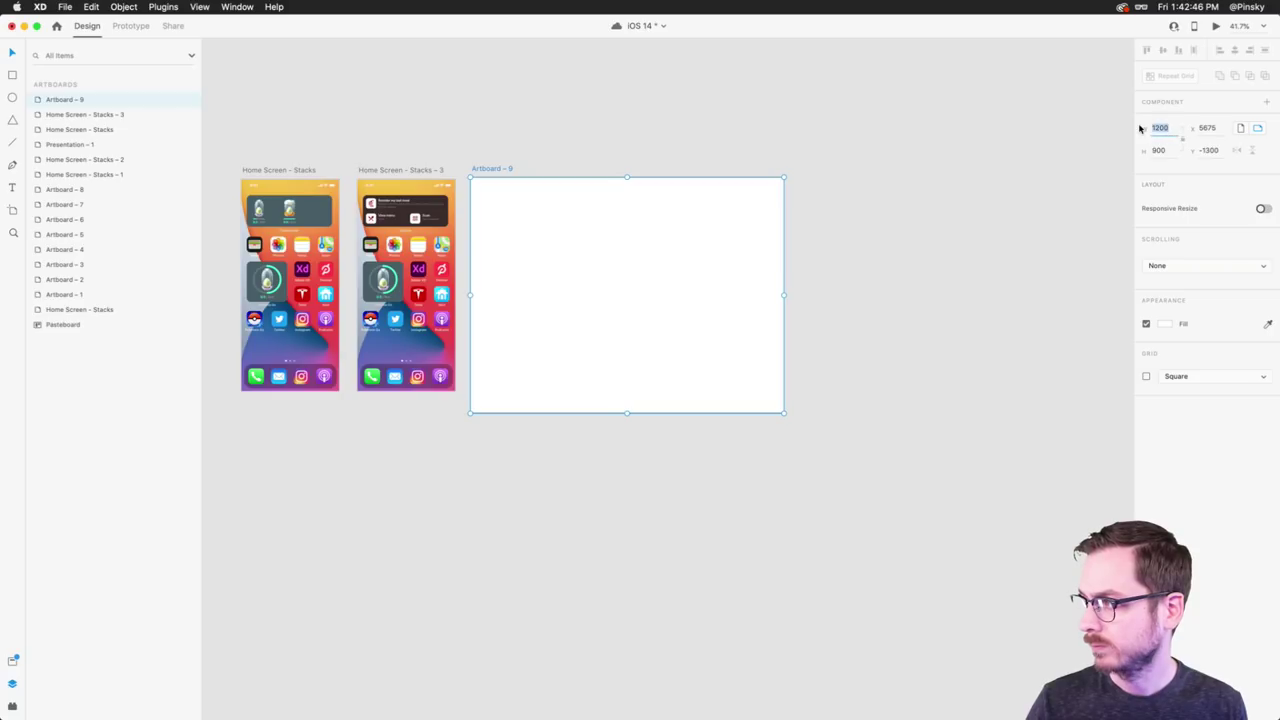
text(1600)
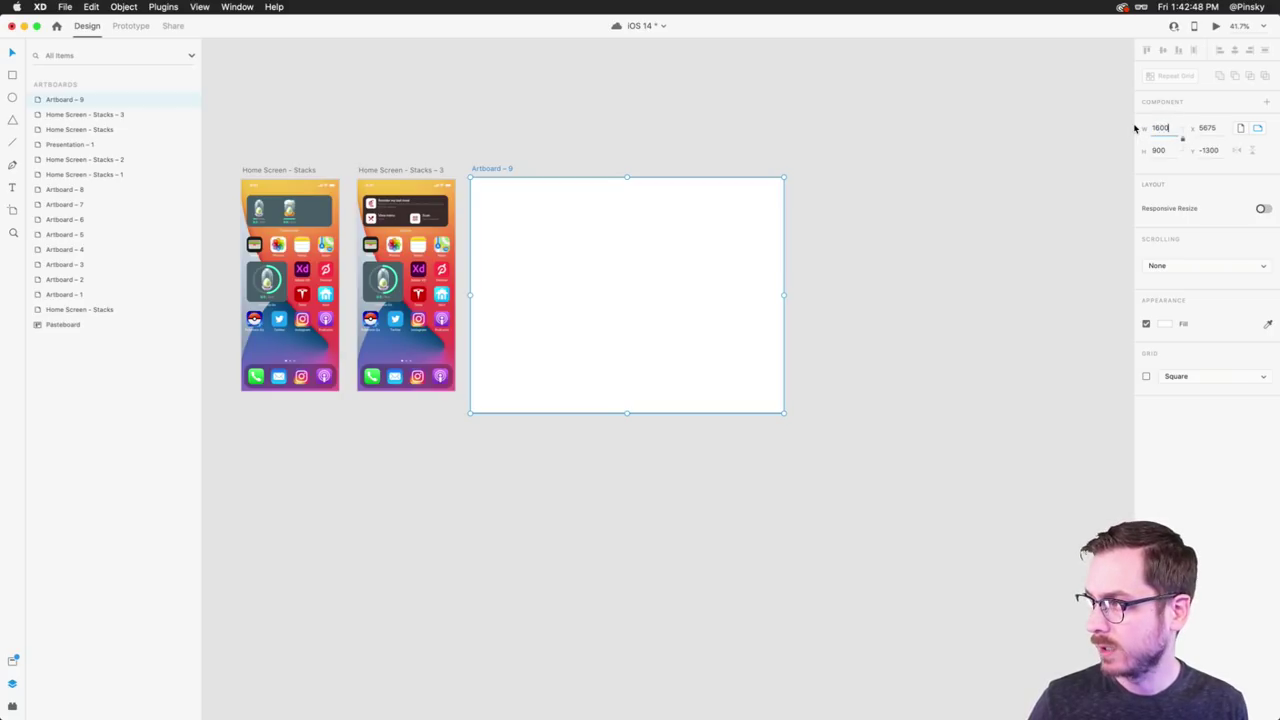
key(Return)
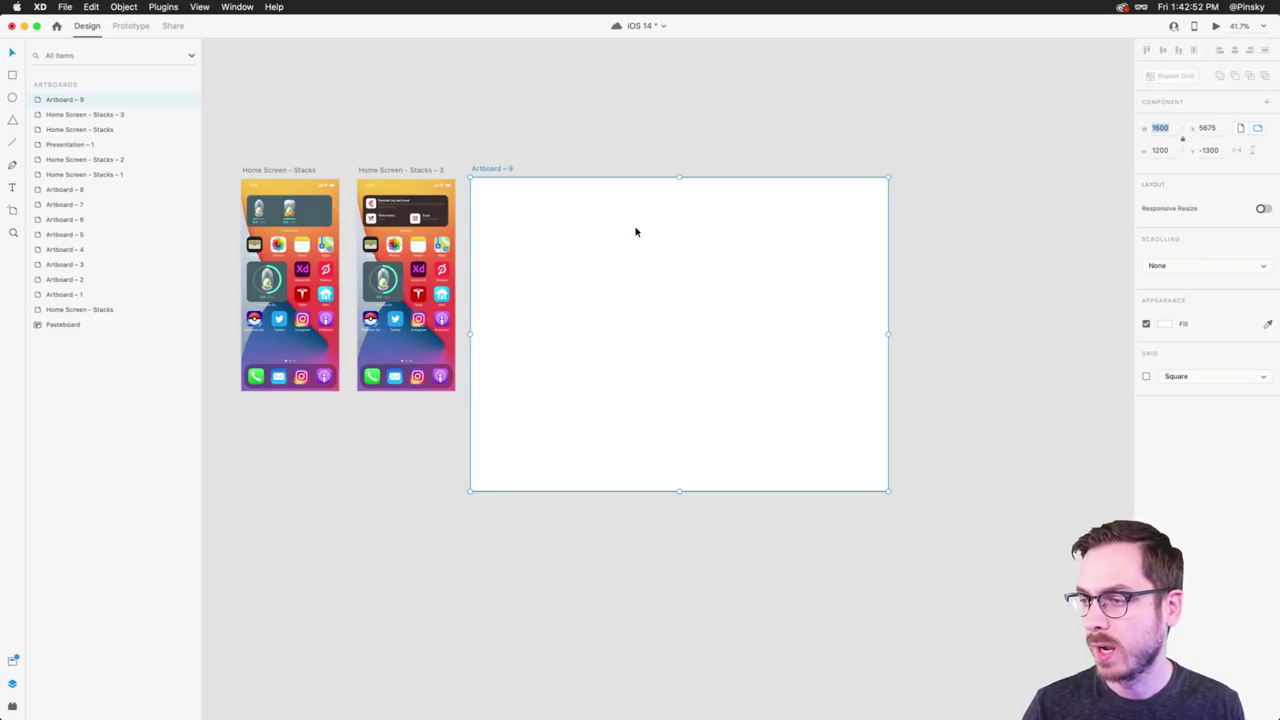
- Undo the last proportional scaling of the new artboard
click(946, 250)
key(super+z)
scroll(639, 252, up, 3)
scroll(639, 252, up, 3)
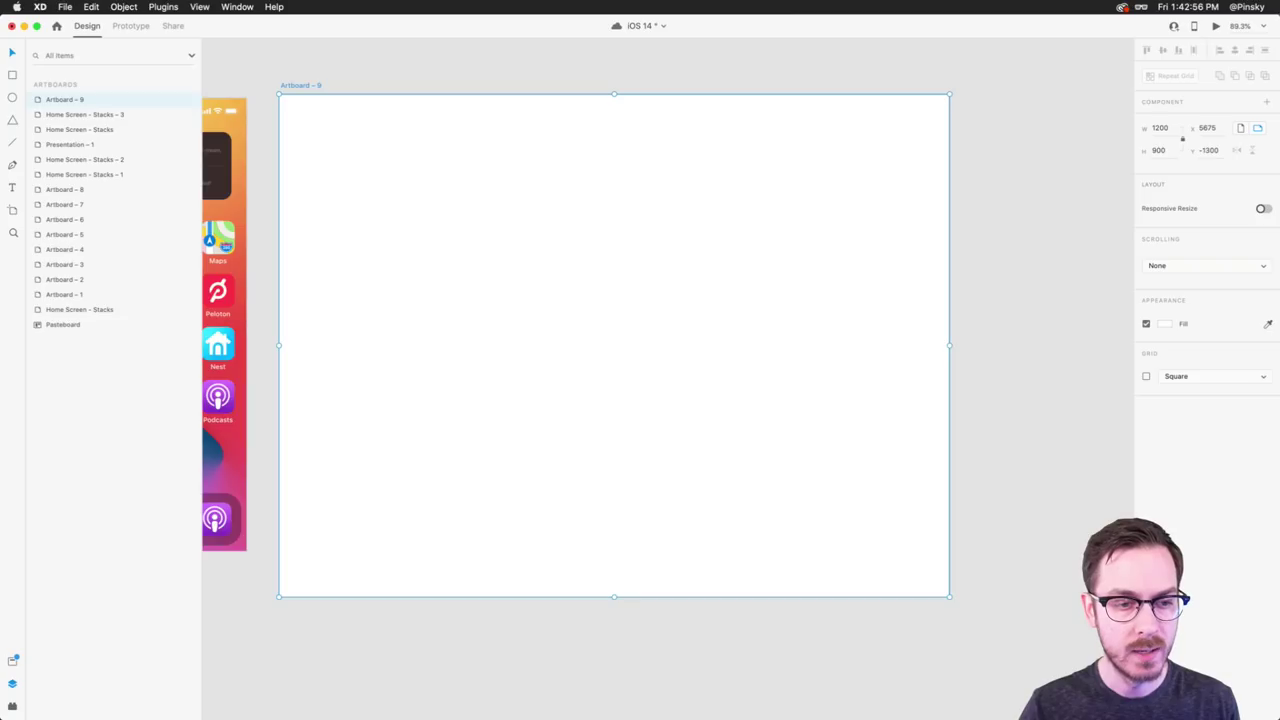
key(super+Tab)
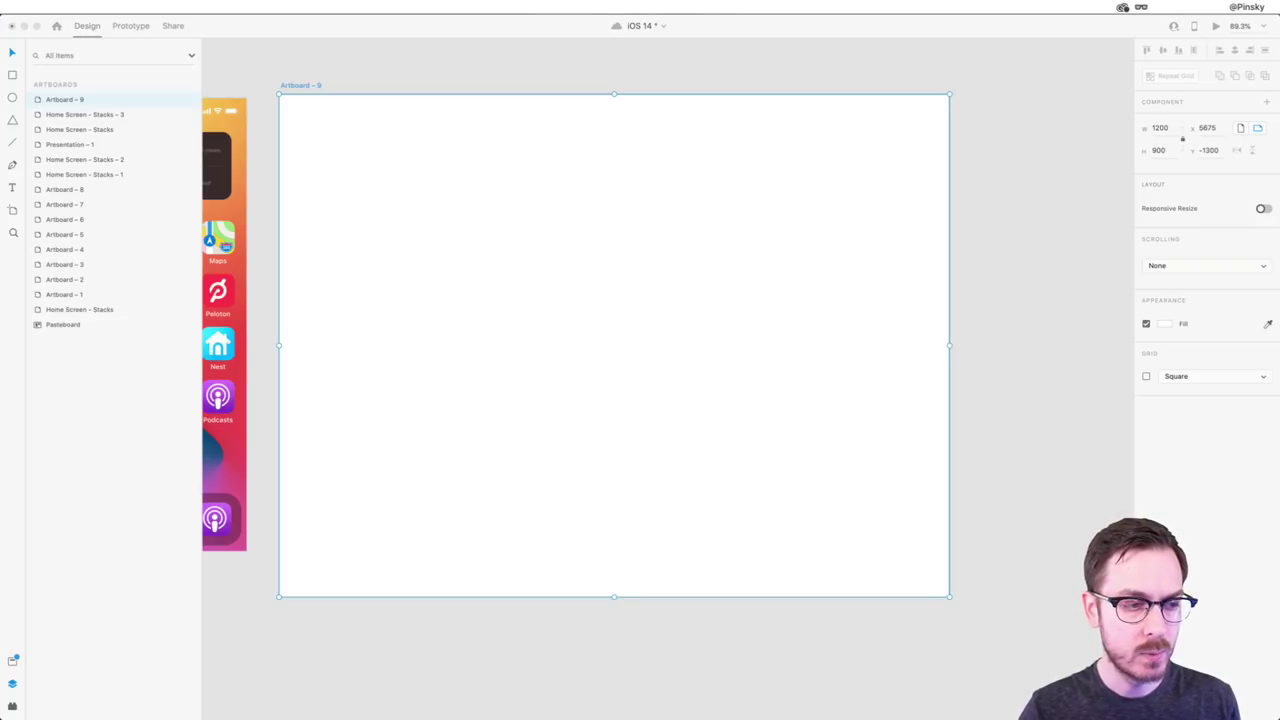
click(785, 311)
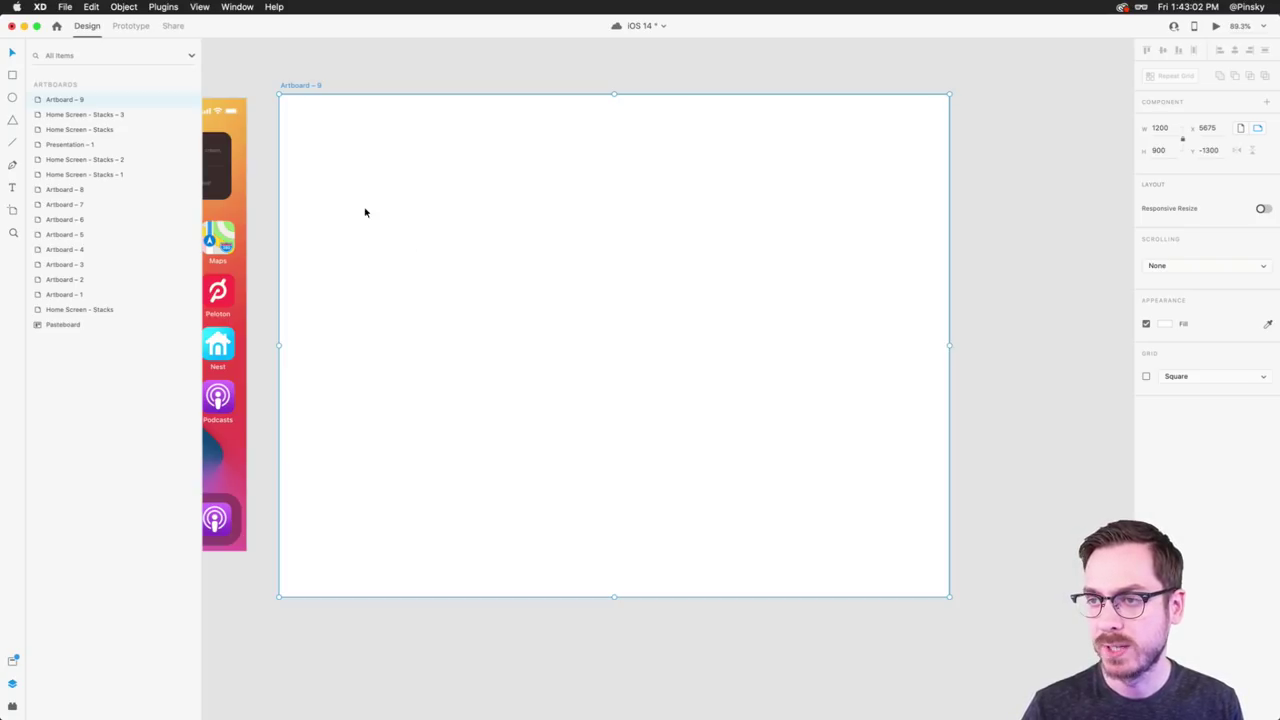
- Fill the new artboard with a light blue-grey solid colour
click(1165, 325)
drag(1029, 288, 1006, 271)
click(1124, 302)
drag(1125, 301, 1125, 304)
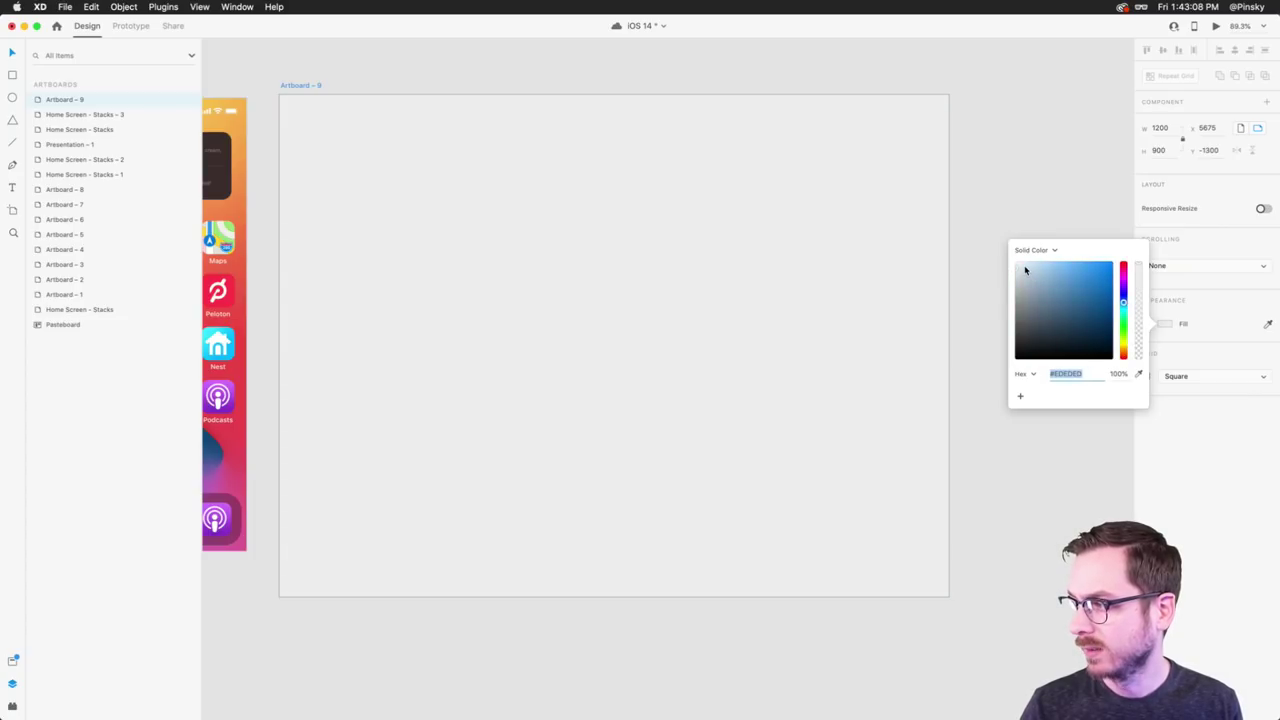
drag(1025, 270, 1021, 274)
click(1225, 519)
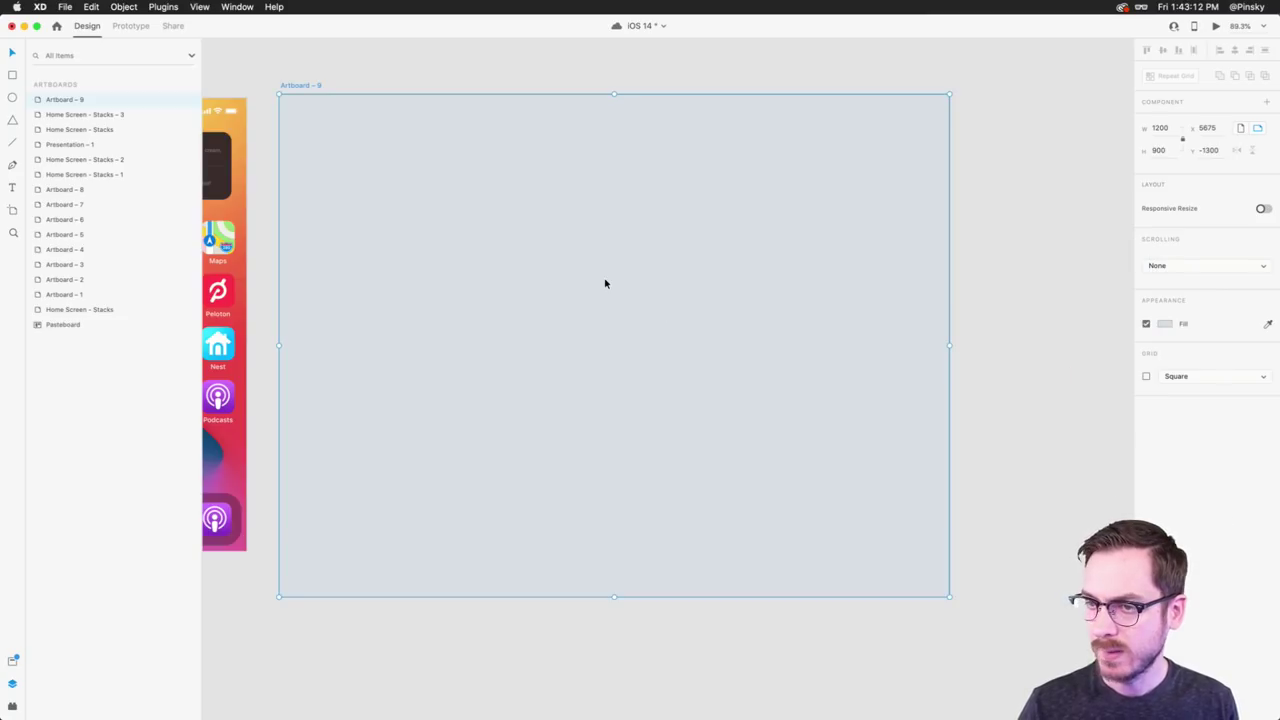
- Draw a borderless, fully rounded pill shape about 656 × 286 px and centre it on the blue-grey artboard
click(12, 76)
mouse_move(405, 234)
mouse_down()
mouse_move(737, 337)
mouse_move(768, 370)
mouse_move(769, 394)
mouse_move(588, 289)
mouse_move(622, 309)
mouse_move(629, 339)
mouse_up()
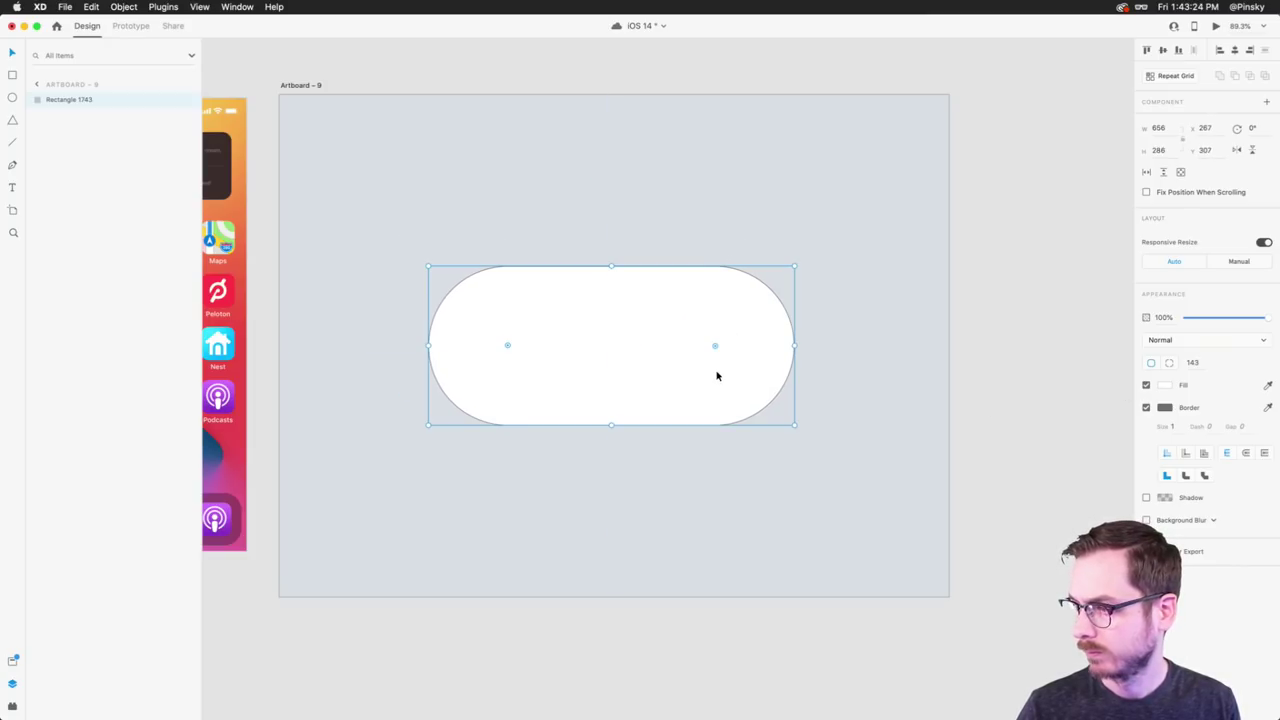
drag(717, 376, 720, 376)
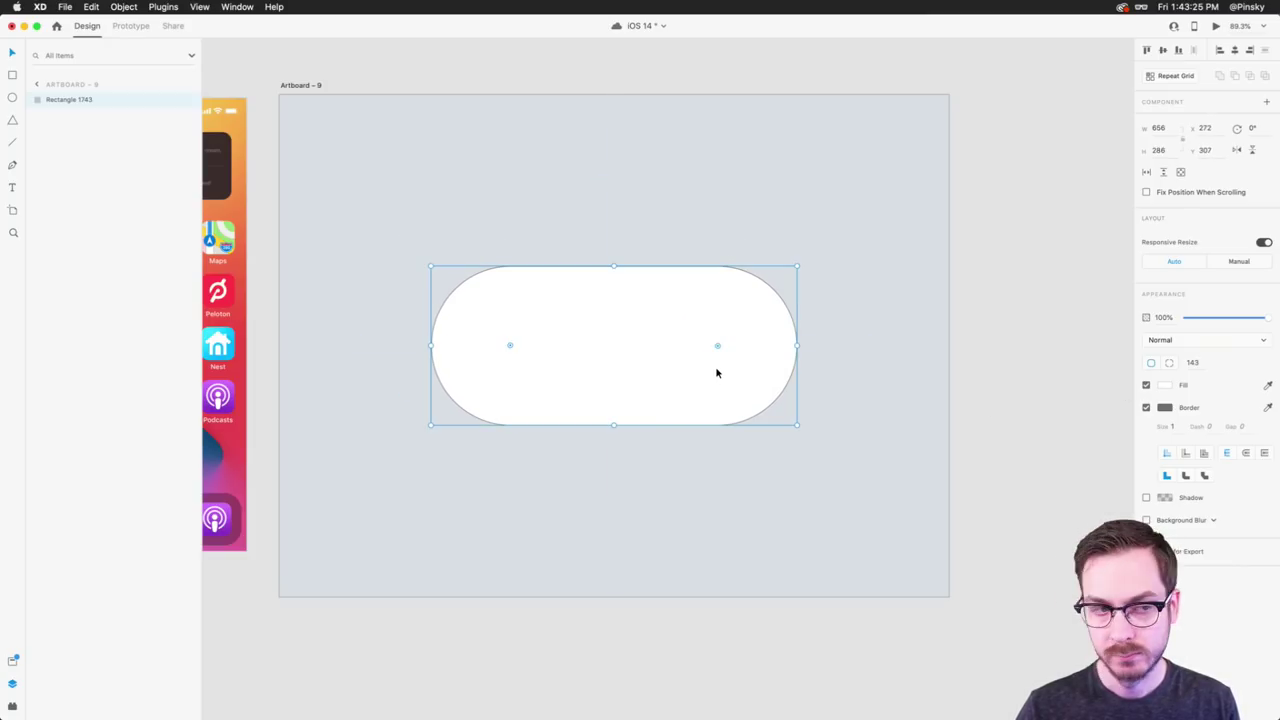
click(1146, 408)
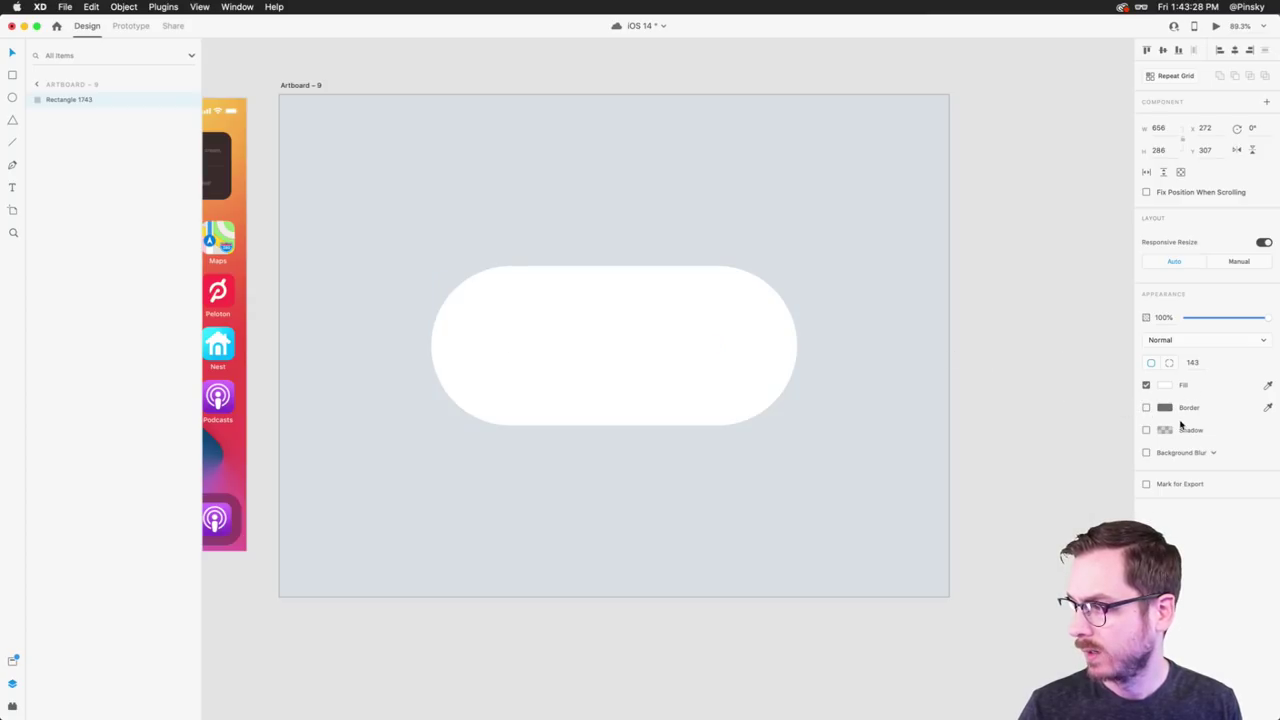
- Fill the pill shape with a bright, saturated blue
click(1166, 386)
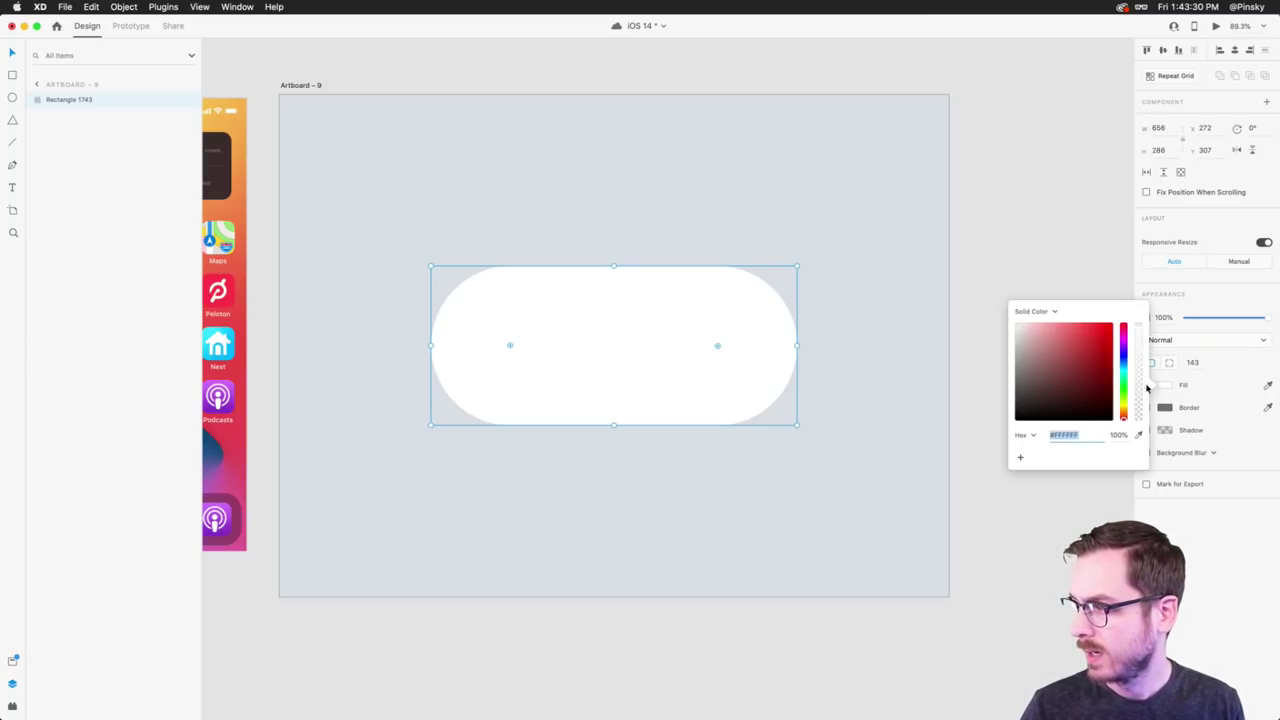
click(1124, 366)
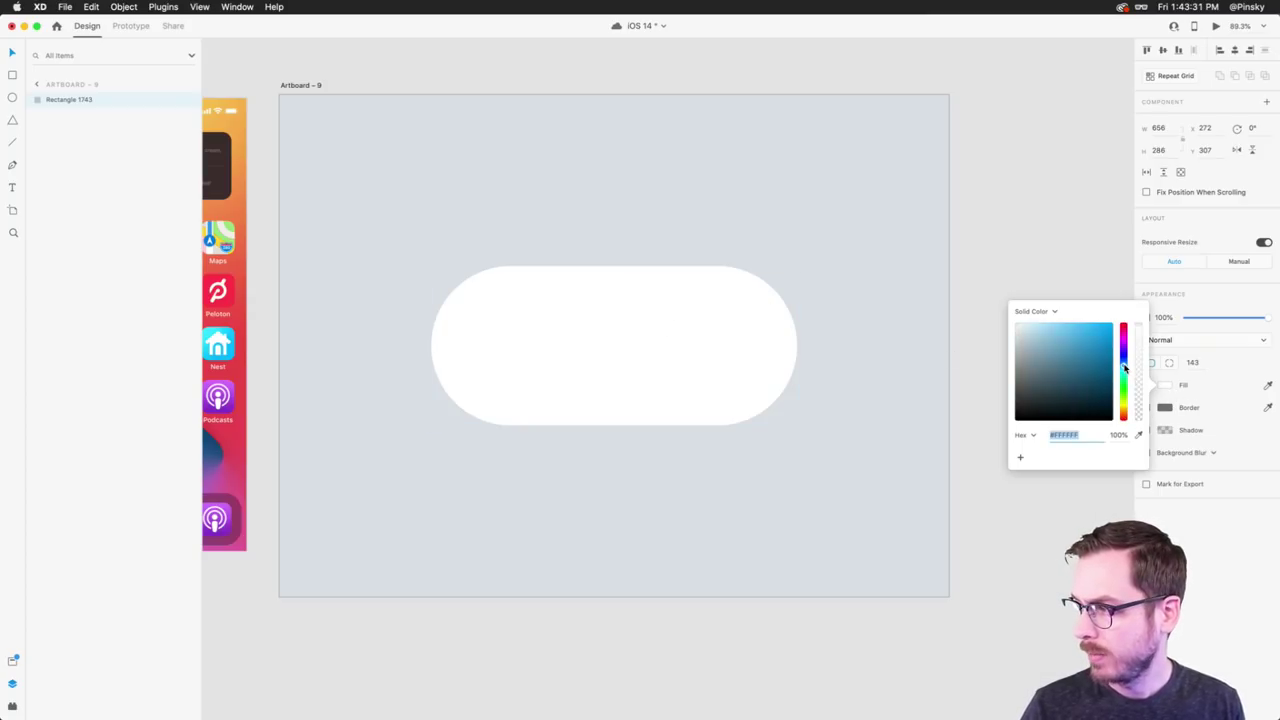
click(1058, 330)
drag(1054, 326, 1105, 326)
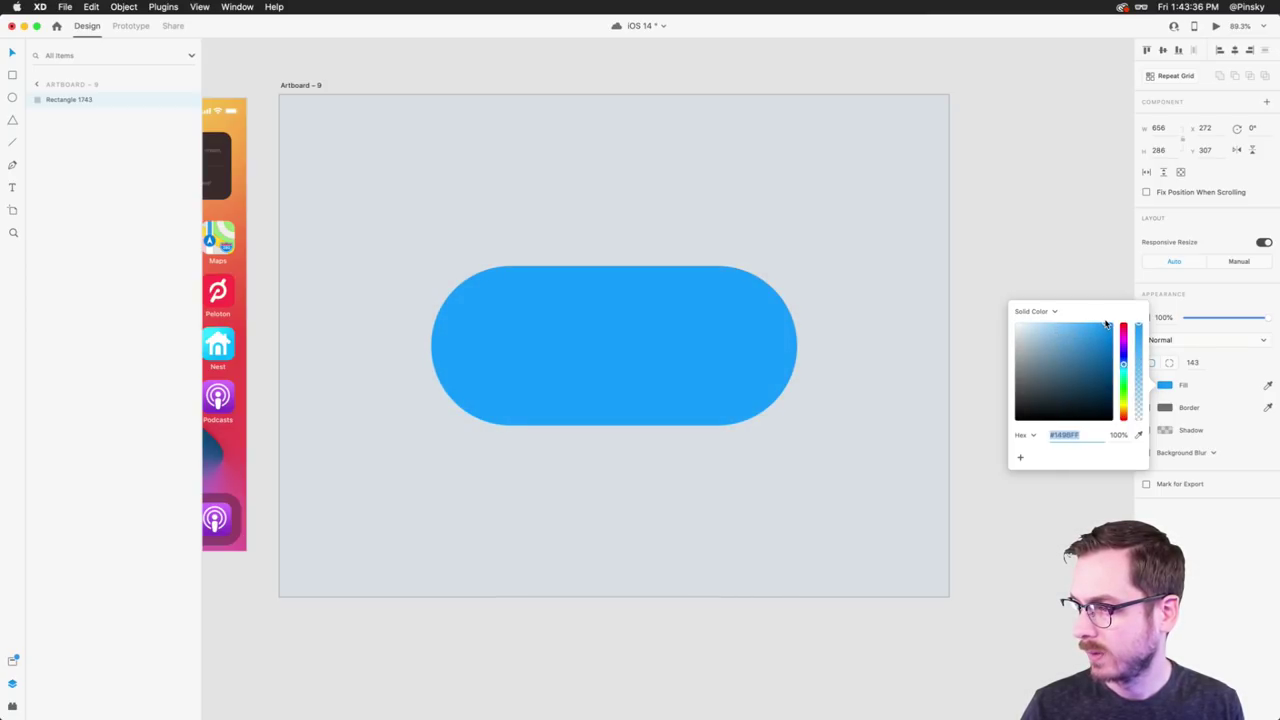
click(1036, 246)
click(608, 334)
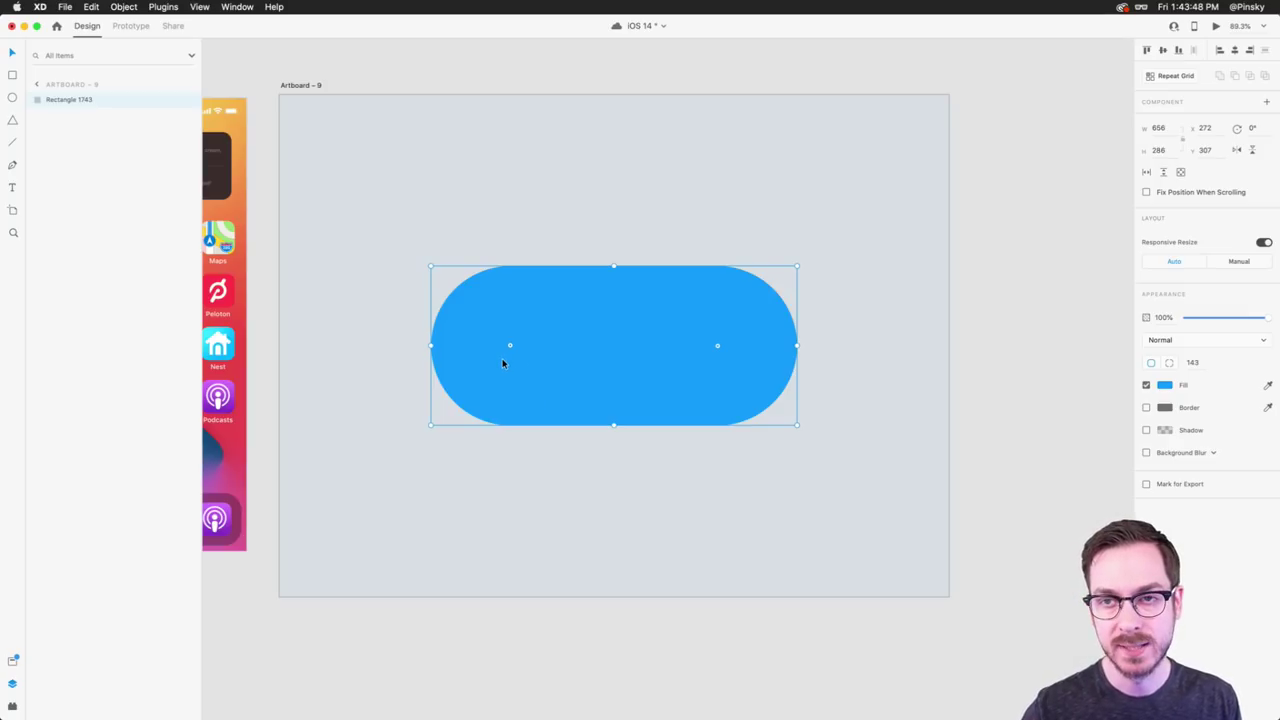
click(13, 101)
drag(471, 279, 604, 432)
click(1146, 385)
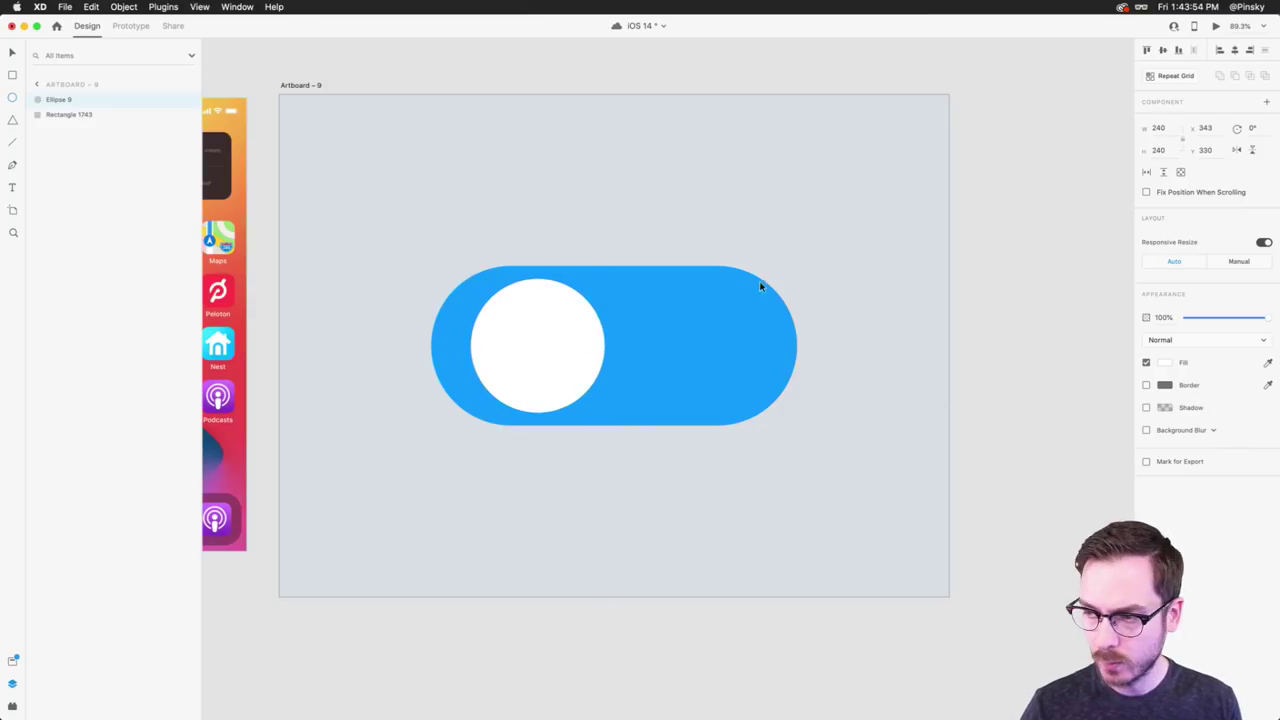
drag(520, 329, 497, 327)
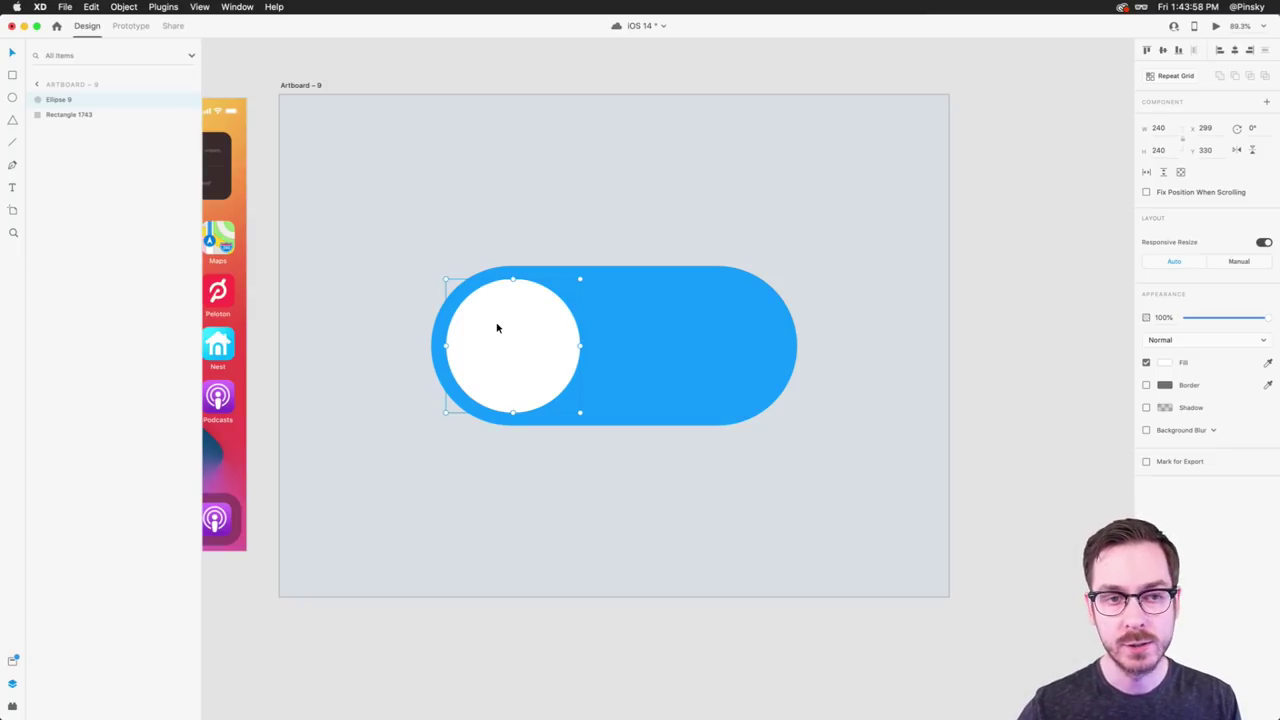
drag(504, 328, 707, 324)
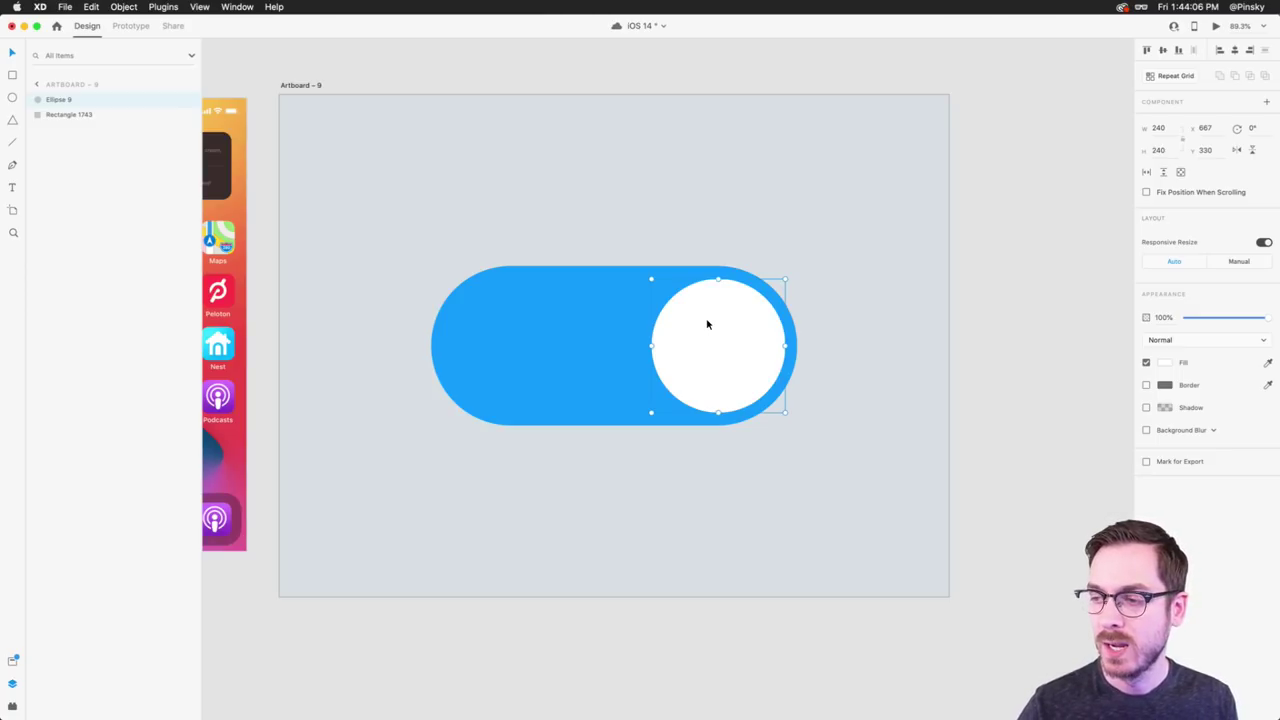
key(super+z)
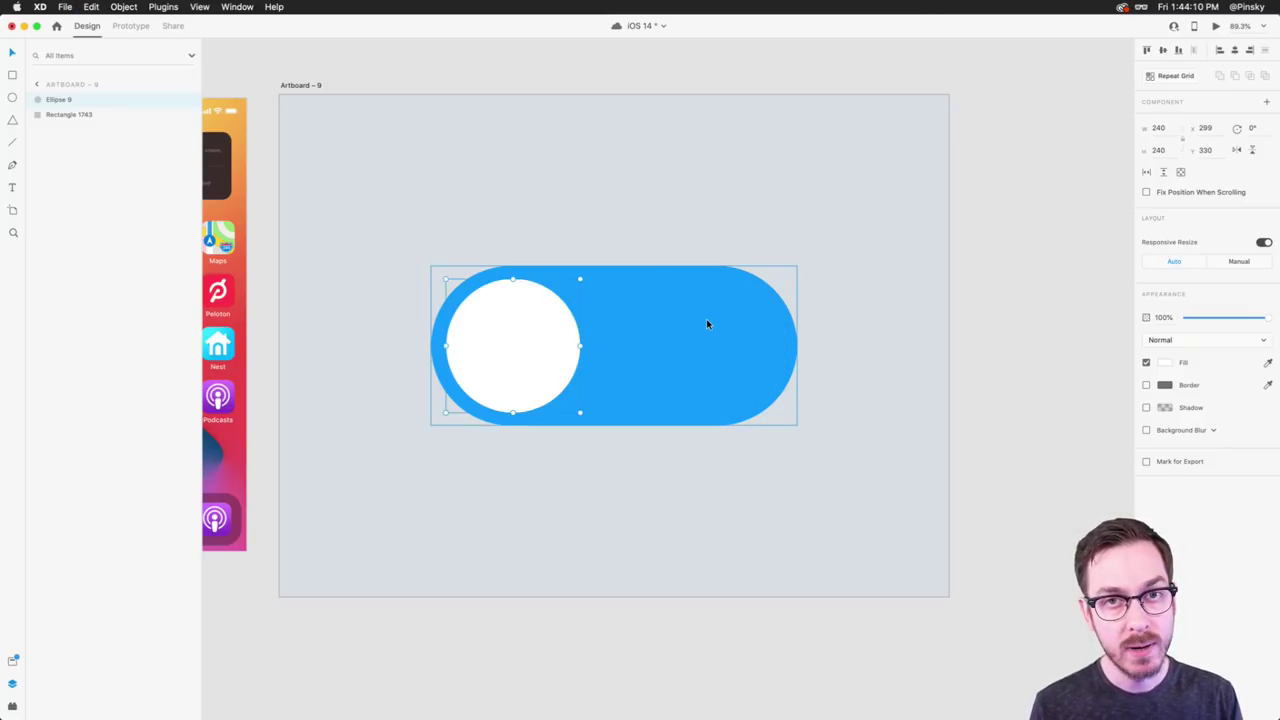
key(BackSpace)
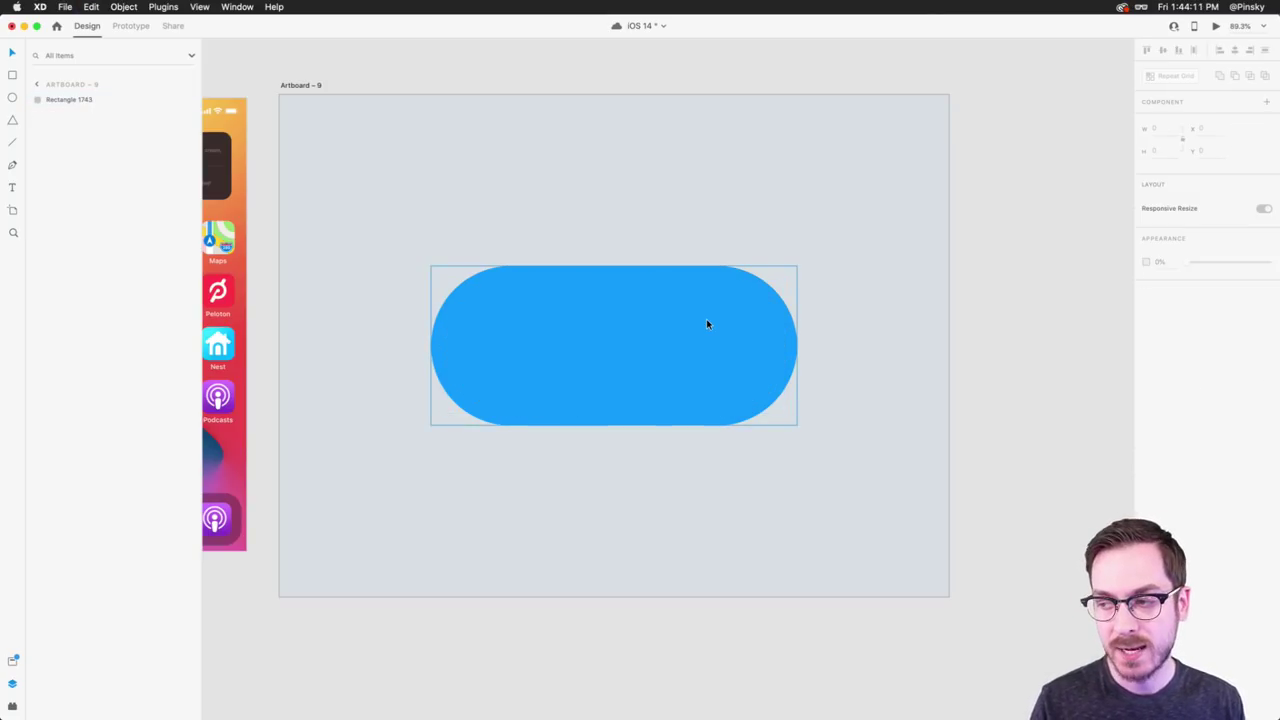
- Draw a white square about 236 px wide on the pill's left half and round its corners into a full circle
click(11, 75)
drag(462, 277, 594, 406)
drag(518, 339, 527, 347)
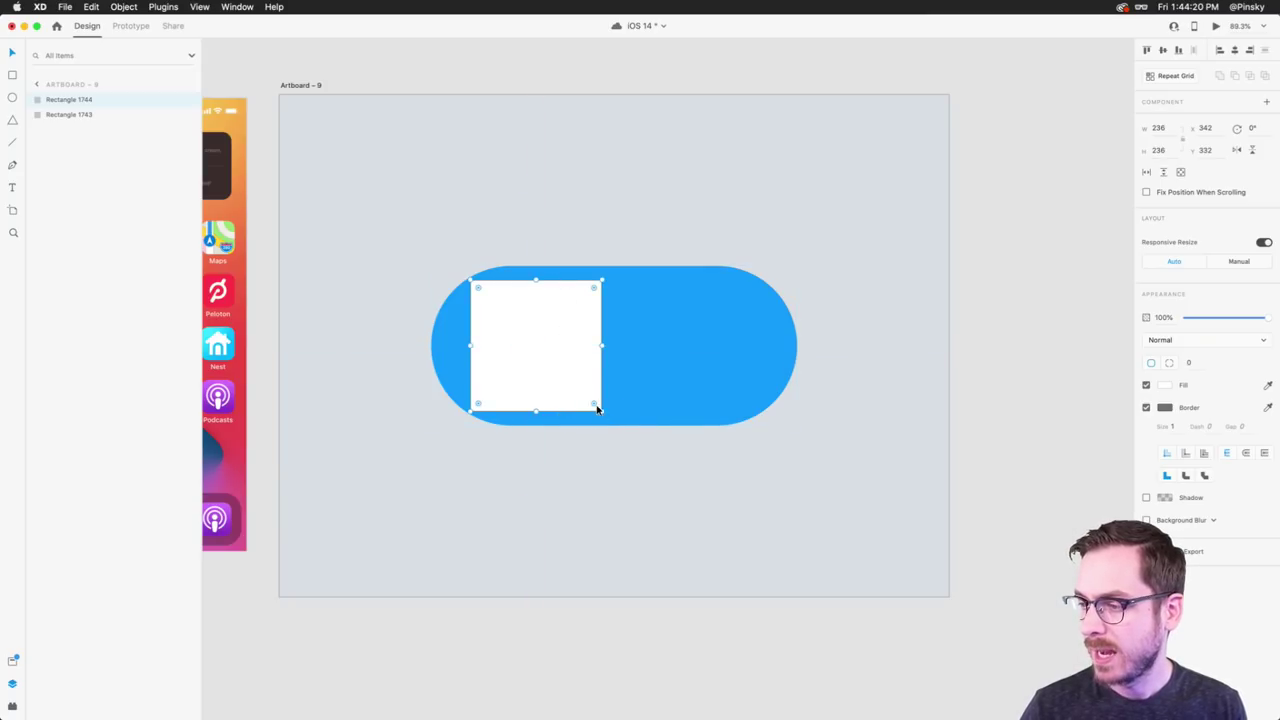
drag(594, 405, 531, 349)
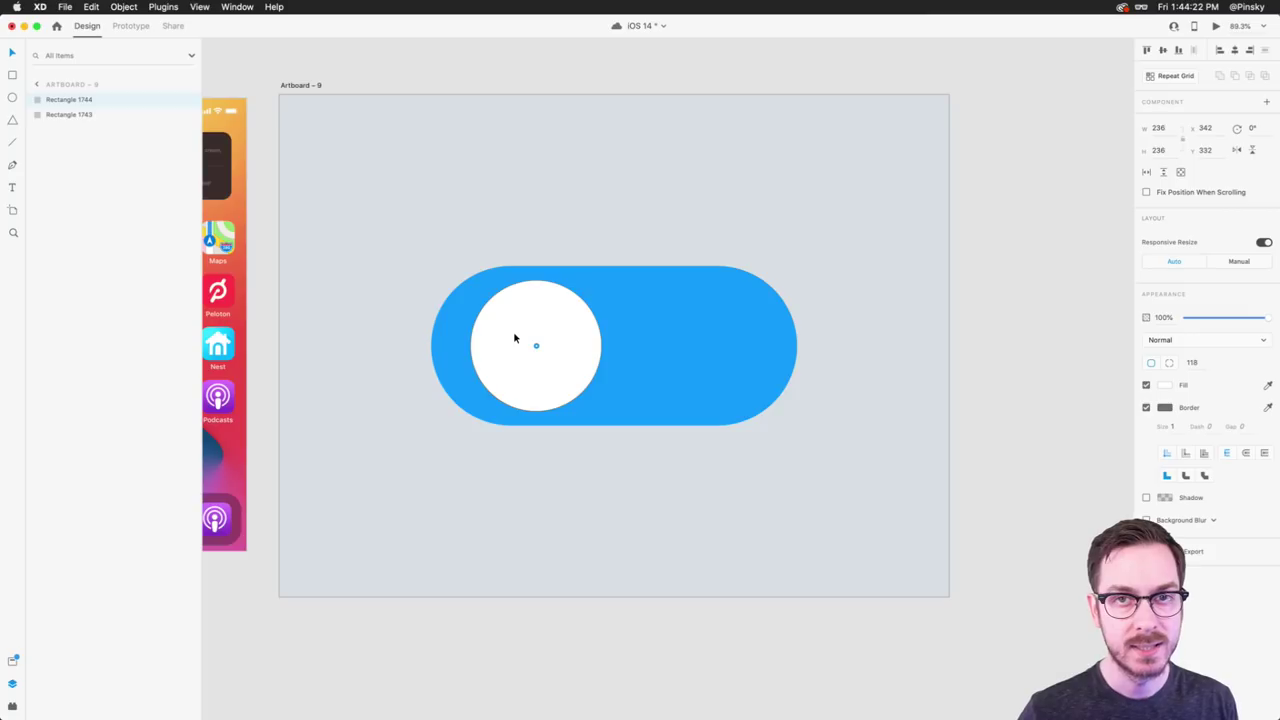
- Remove the white circle's border and move it to the pill's left end with an even inset of about 25 px
click(1146, 407)
drag(555, 327, 530, 327)
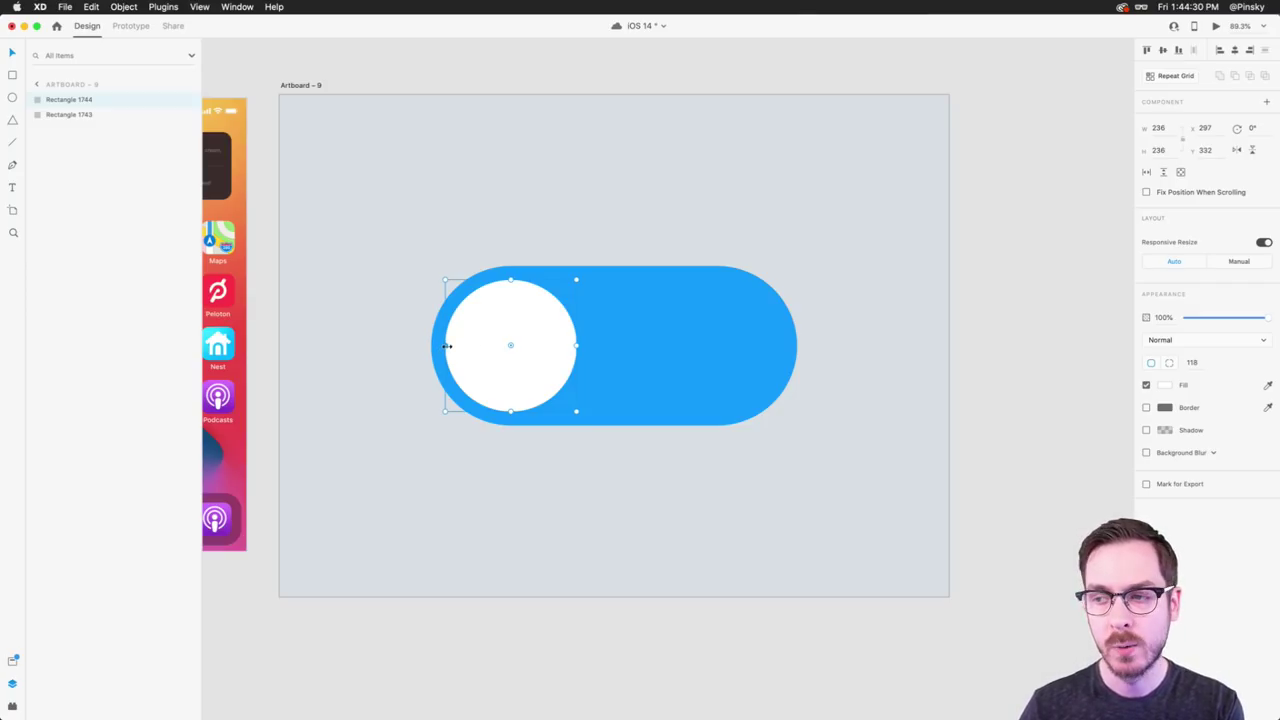
mouse_move(445, 346)
mouse_down()
mouse_move(303, 347)
mouse_move(444, 346)
mouse_up()
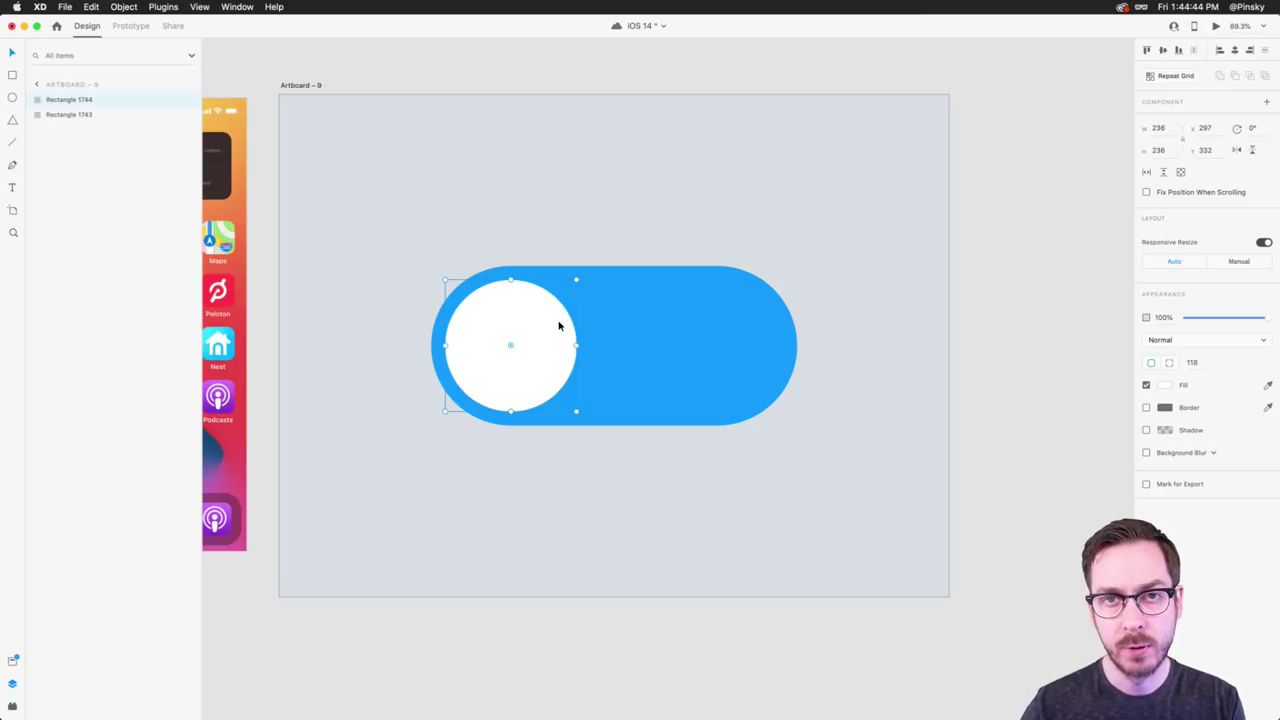
- Rename the white circle layer Toggle, duplicate it, and name the copy Mask
double_click(62, 100)
text(Toggle)
key(Return)
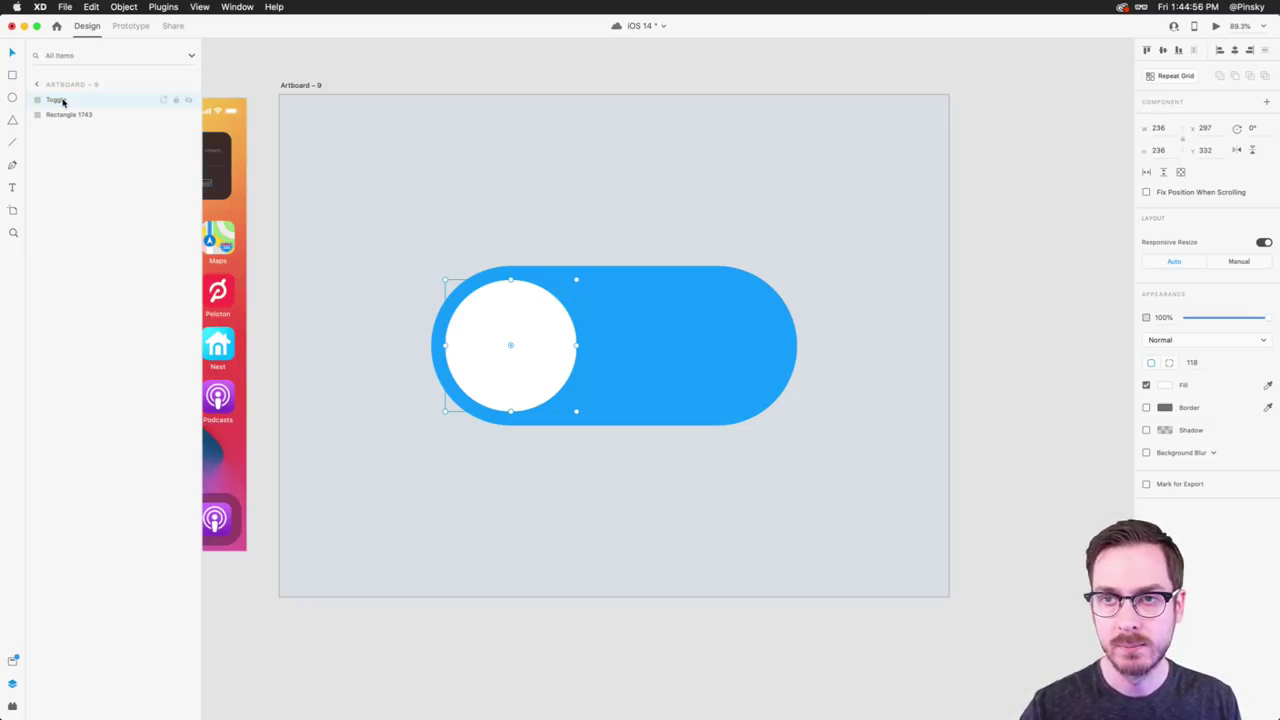
key(super+d)
double_click(68, 101)
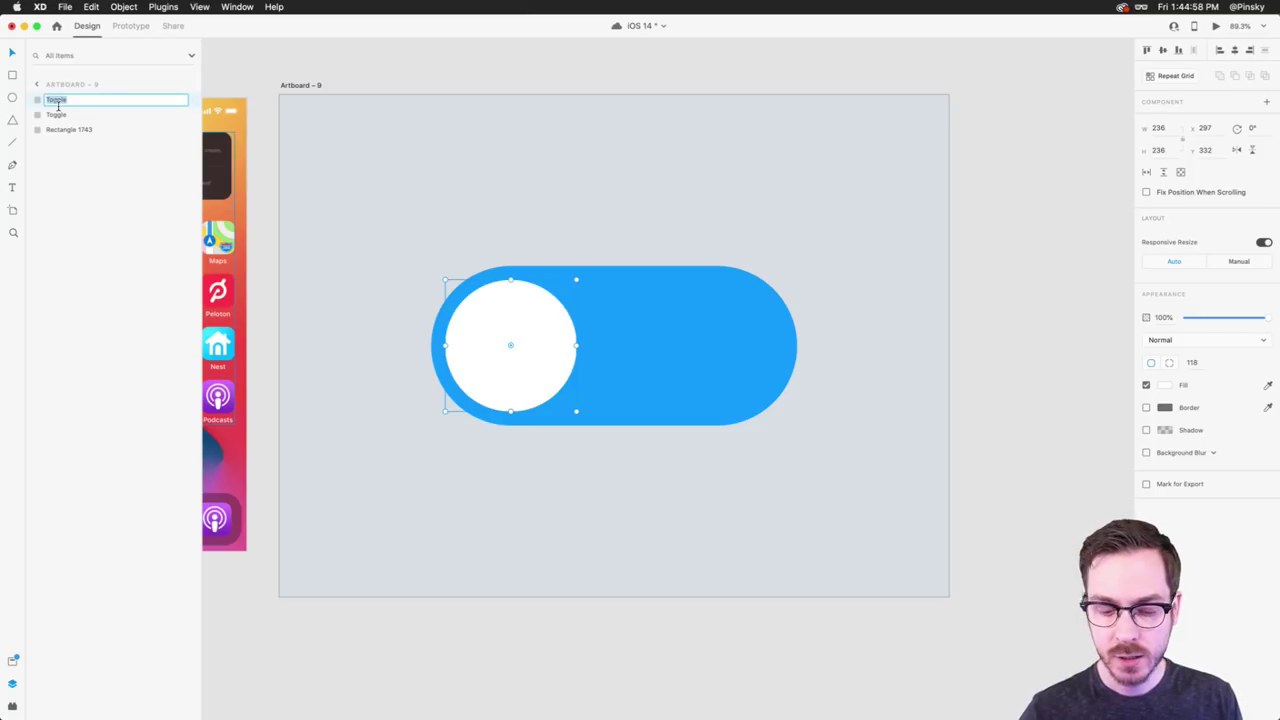
text(Mask)
key(Return)
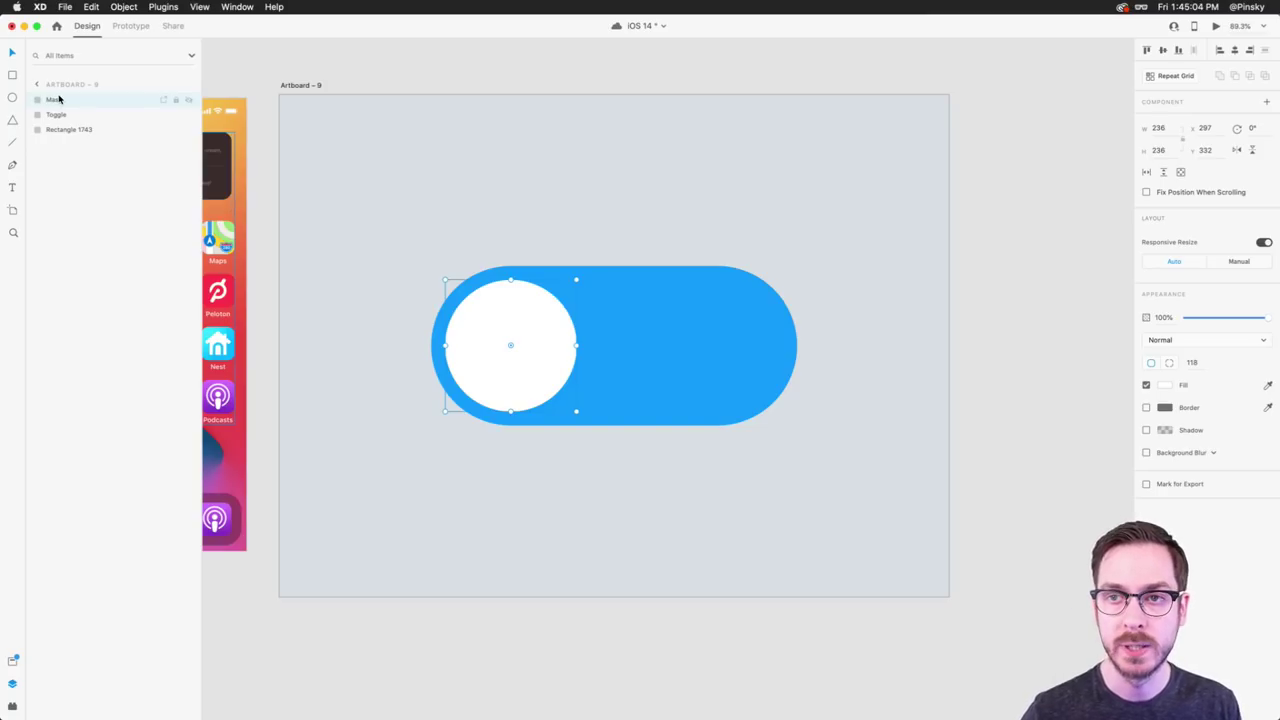
- Mask the Toggle layer with the Mask shape and save the document
shift+click(75, 115)
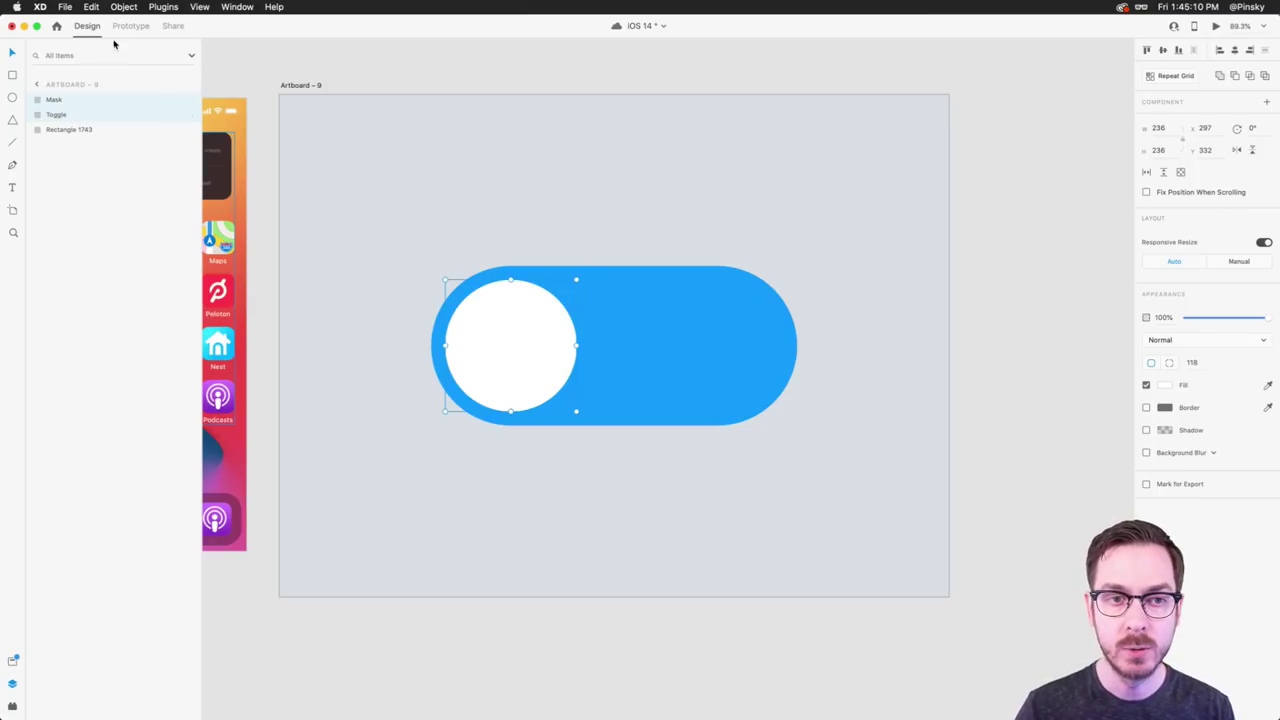
click(134, 6)
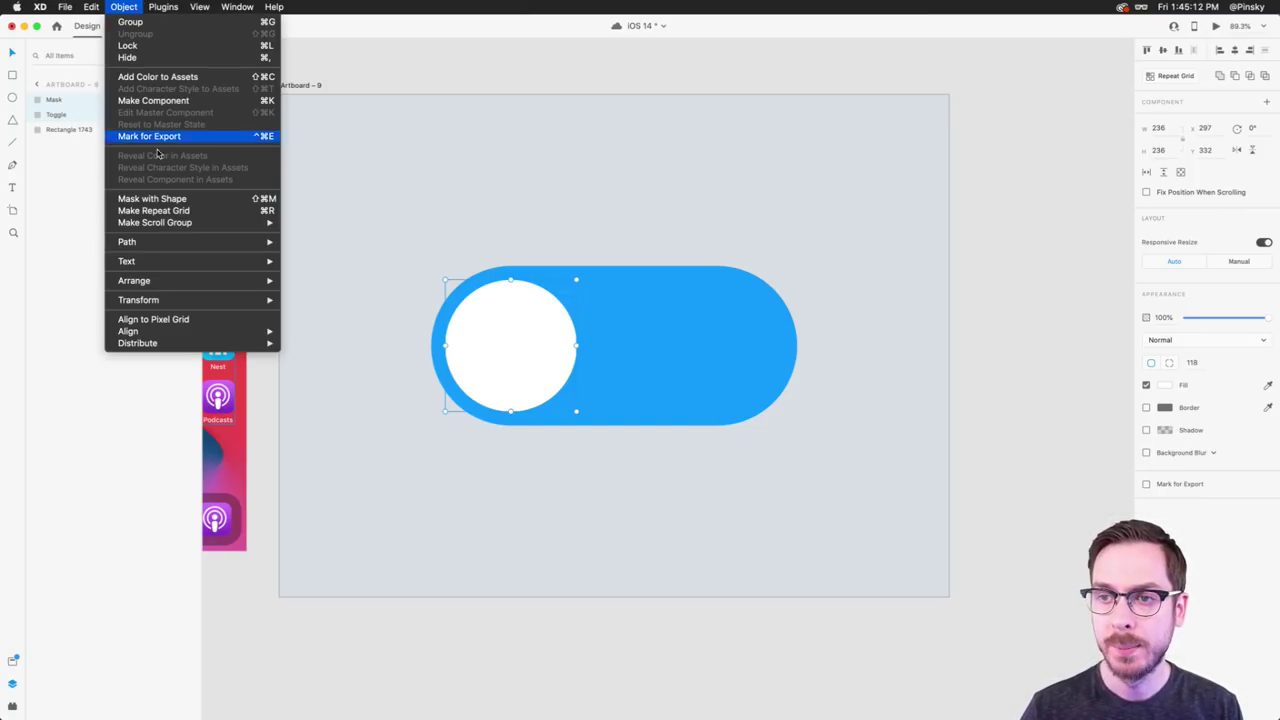
click(168, 199)
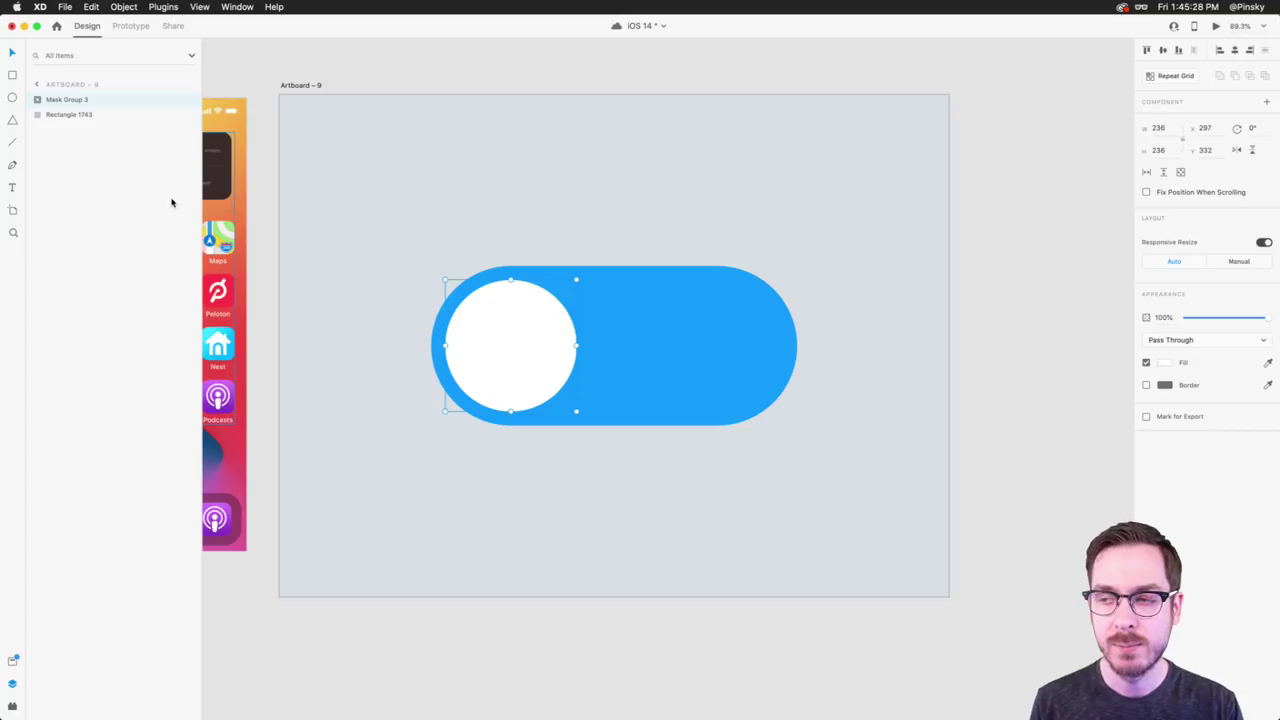
key(super+s)
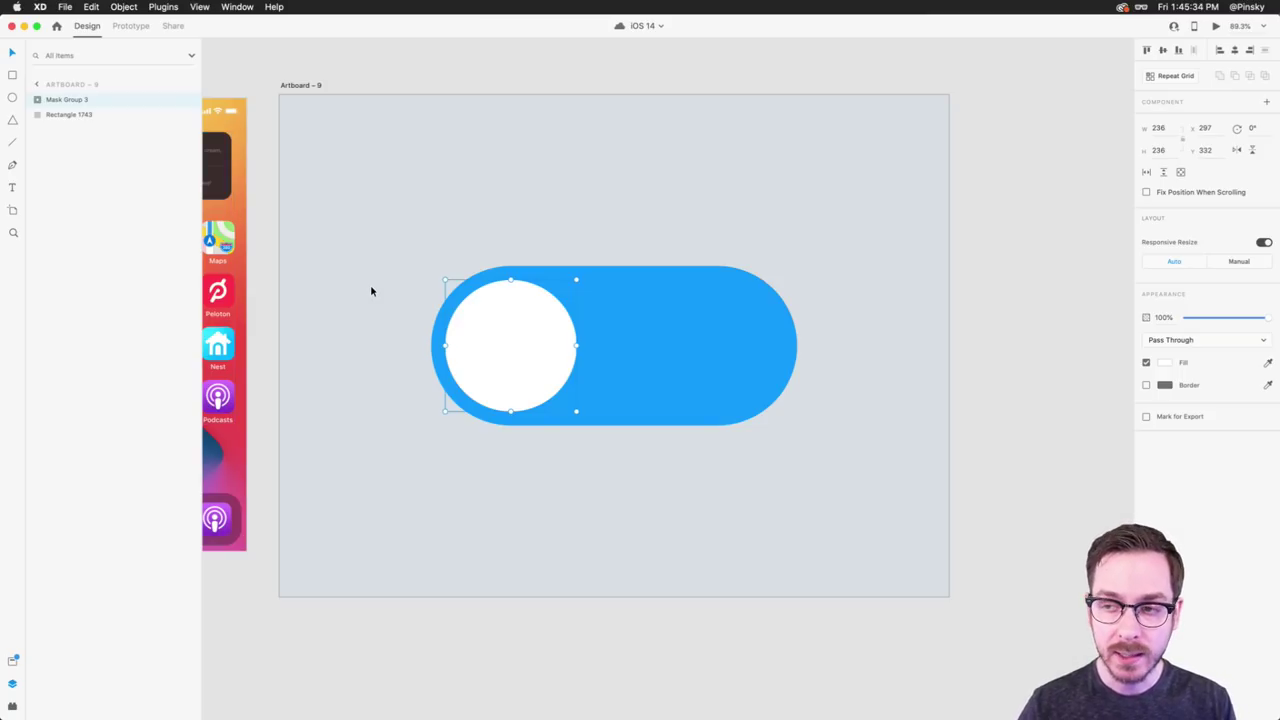
- Draw a new artboard about 1088 × 836 px below the toggle switch artboard
scroll(371, 288, down, 3)
scroll(371, 414, down, 5)
click(369, 487)
scroll(369, 487, down, 4)
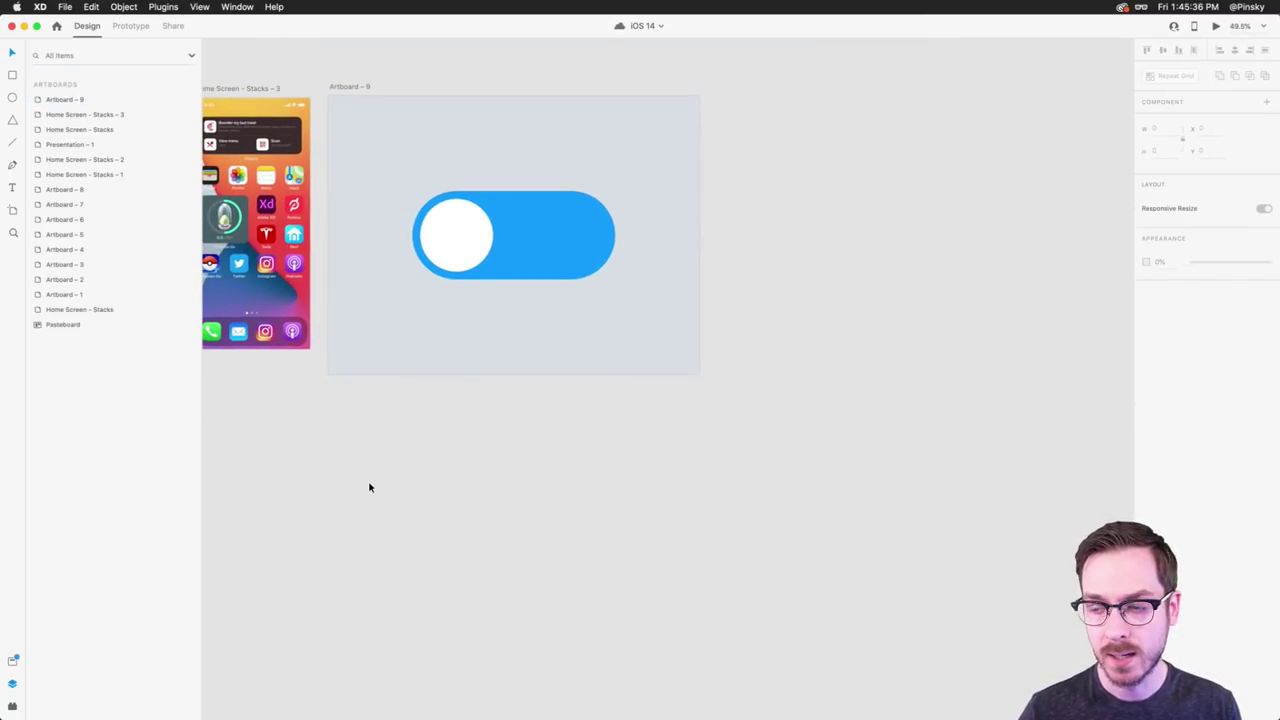
key(a)
mouse_move(329, 403)
mouse_down()
mouse_move(631, 561)
mouse_move(661, 638)
mouse_up()
scroll(657, 626, down, 1)
scroll(425, 471, up, 5)
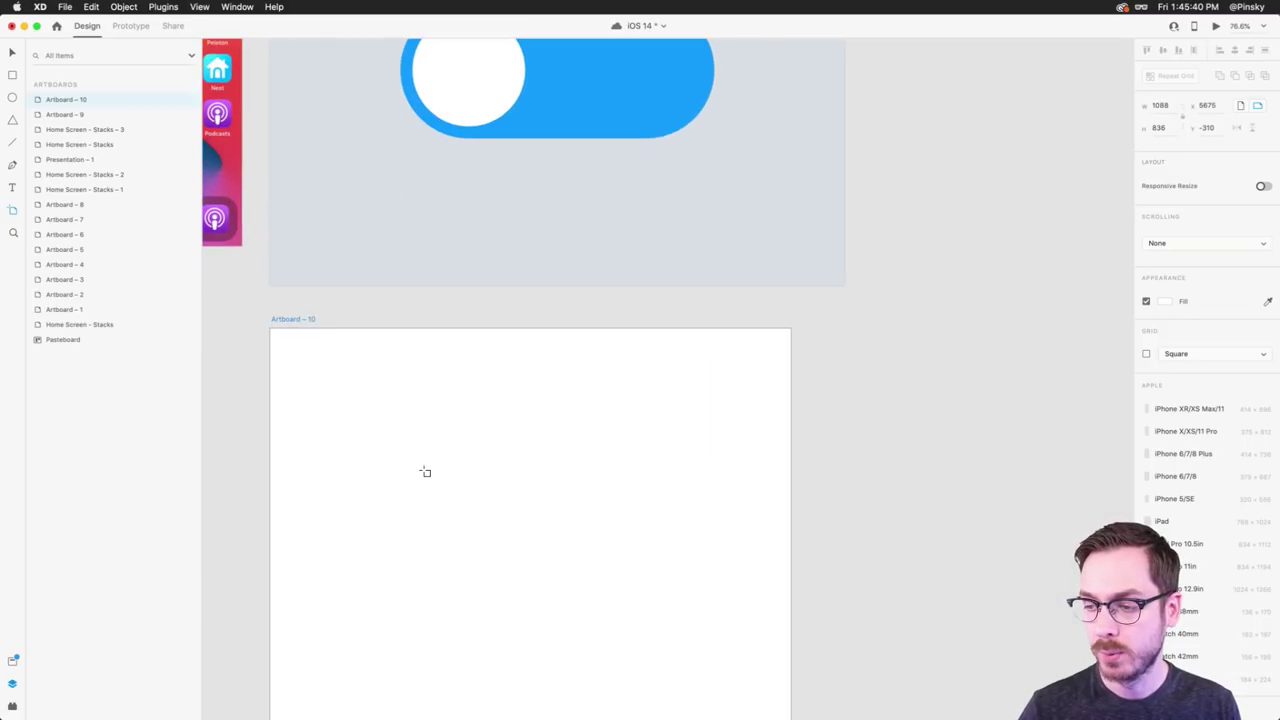
key(v)
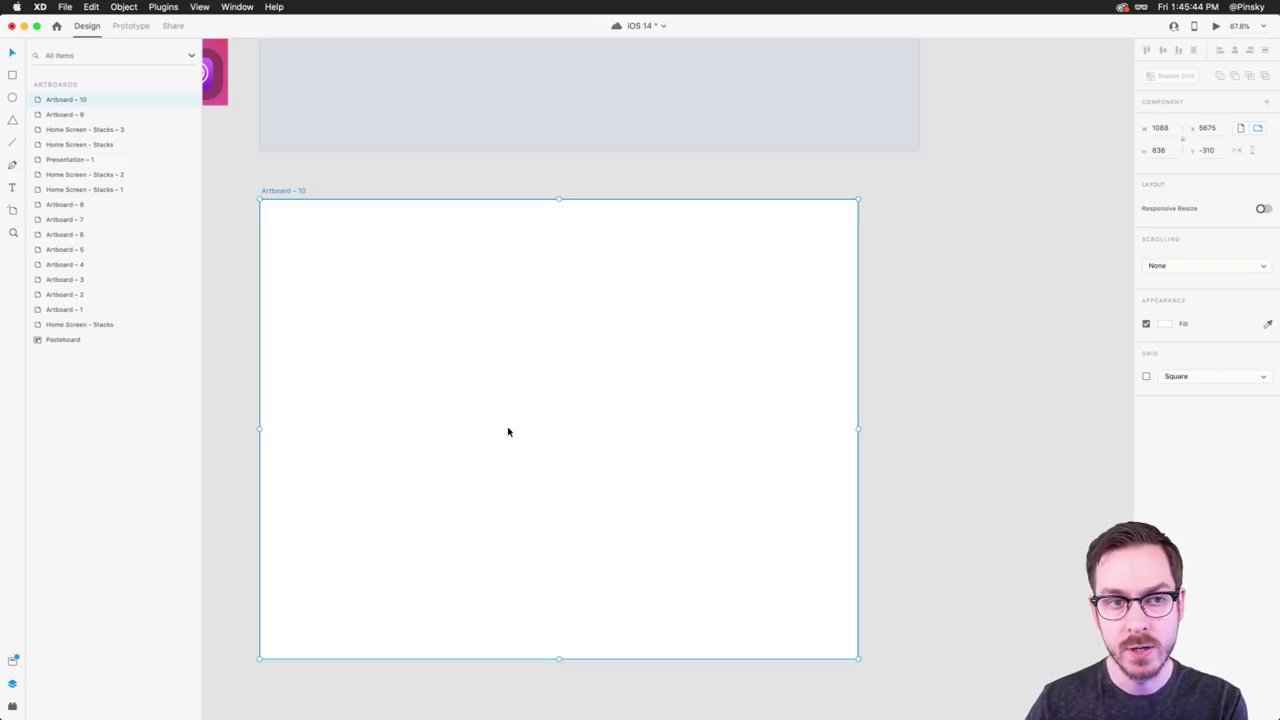
- Draw a white rectangle about 491 × 493 px near the middle of the new artboard, keeping its border on
click(12, 76)
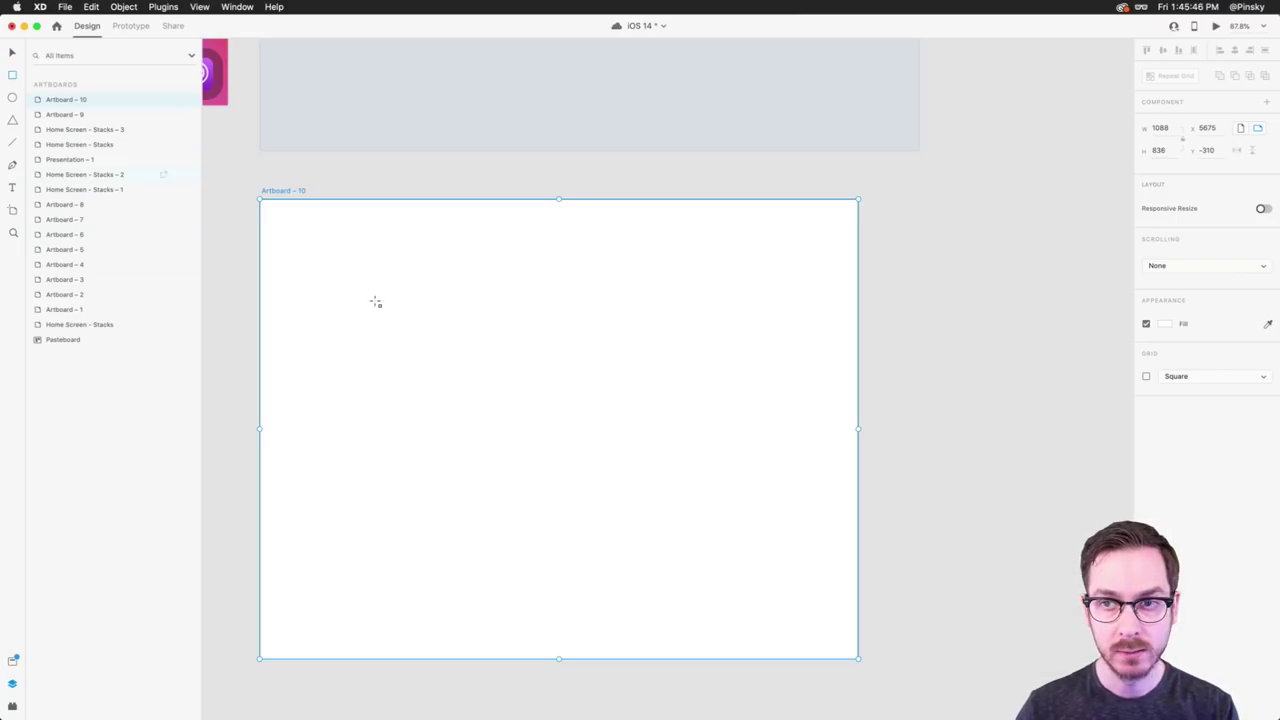
mouse_move(437, 289)
mouse_down()
mouse_move(649, 520)
mouse_move(707, 561)
mouse_up()
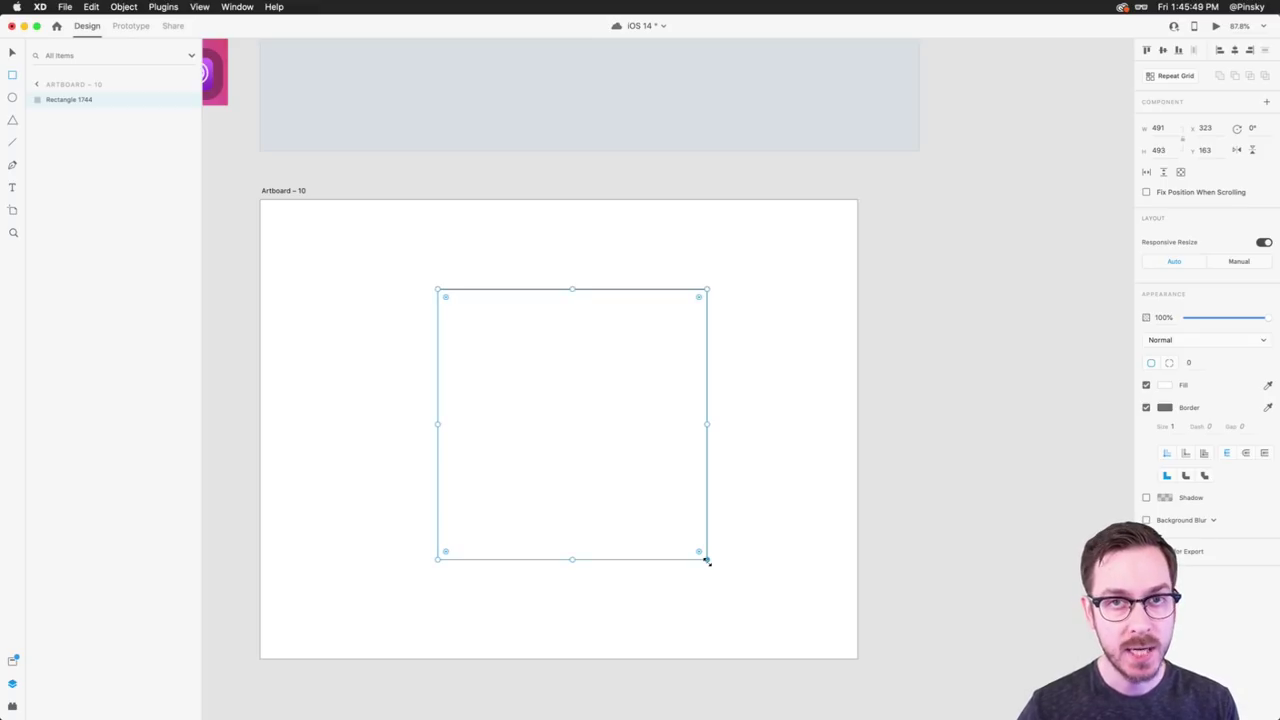
click(1146, 408)
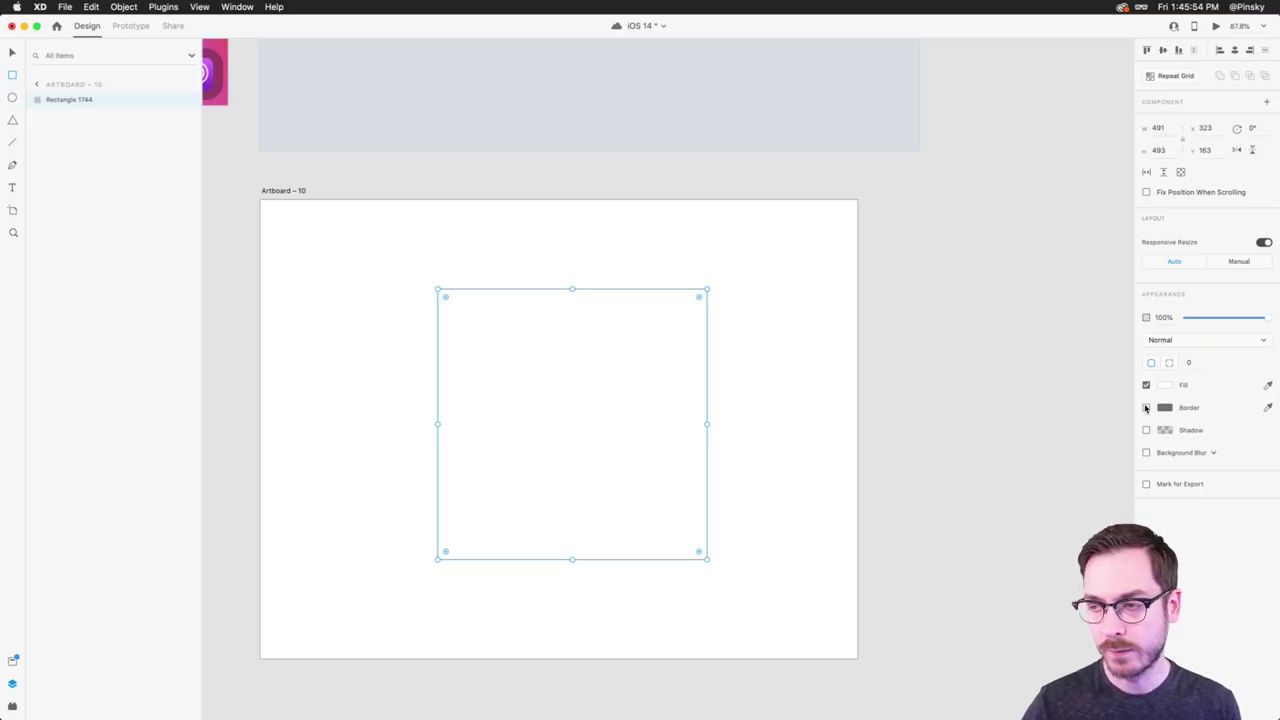
click(1146, 408)
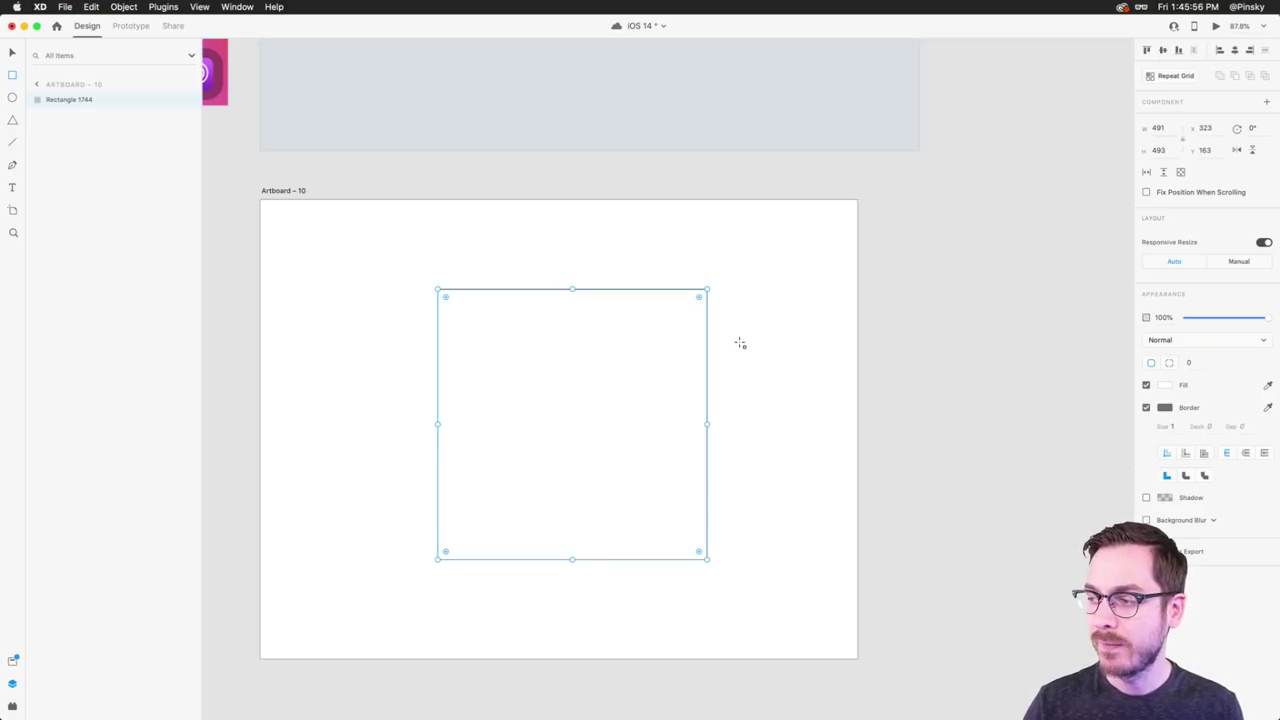
- Delete the white practice artboard below the toggle switch artboard, together with its rectangle
click(745, 352)
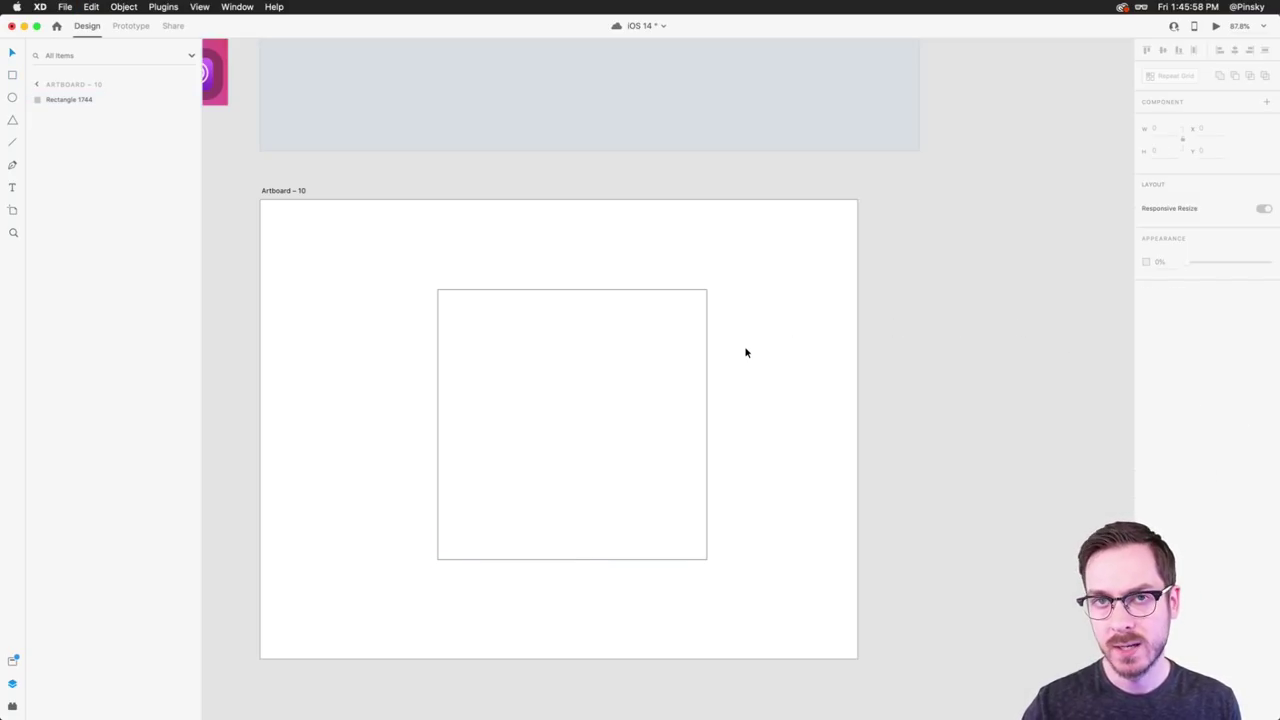
key(super+z)
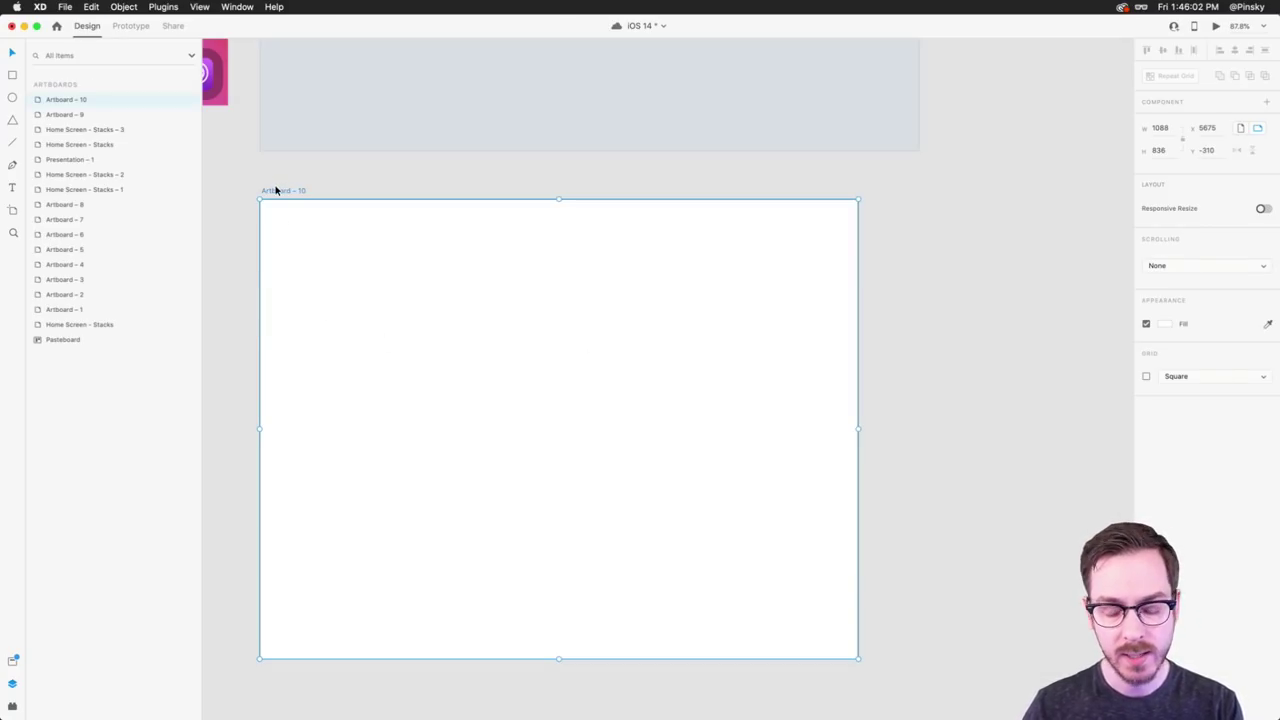
key(Delete)
scroll(276, 190, down, 5)
scroll(276, 190, up, 2)
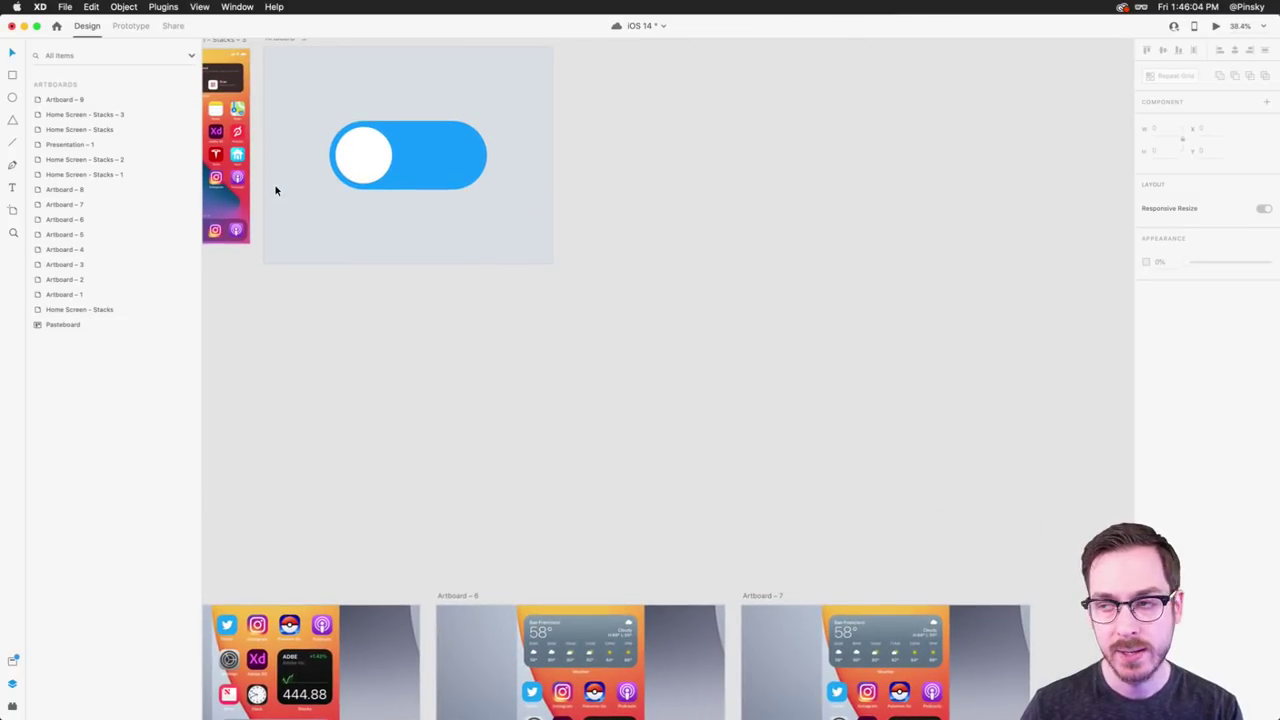
scroll(351, 92, up, 4)
scroll(351, 93, left, 1)
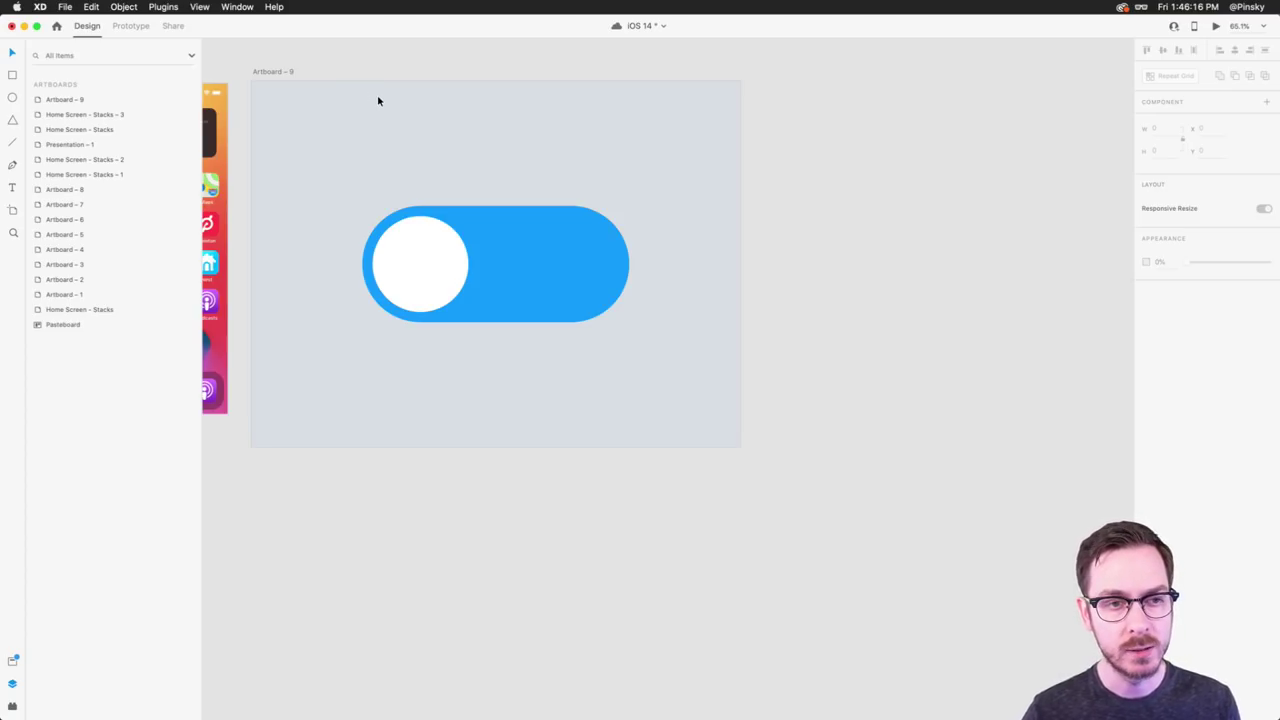
- Rename the knob's mask group Toggle and expand it to inspect its Mask layer
scroll(377, 100, up, 3)
click(493, 355)
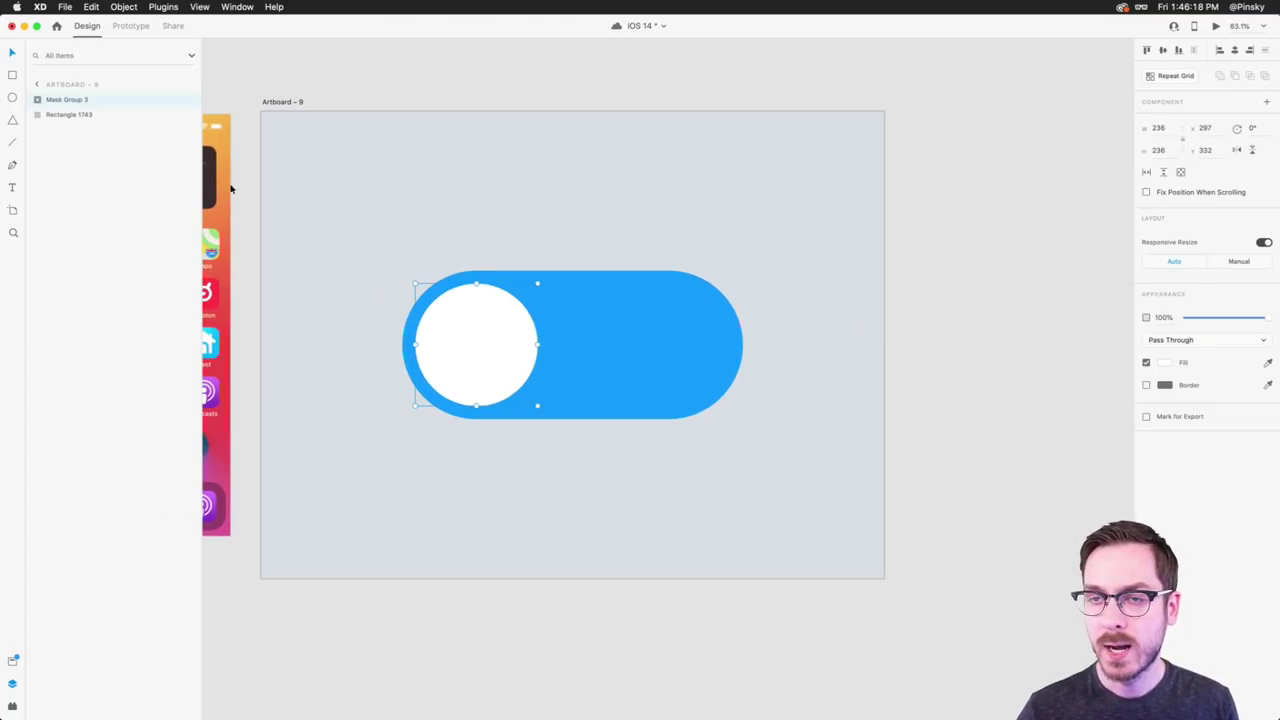
double_click(60, 100)
text(Circ)
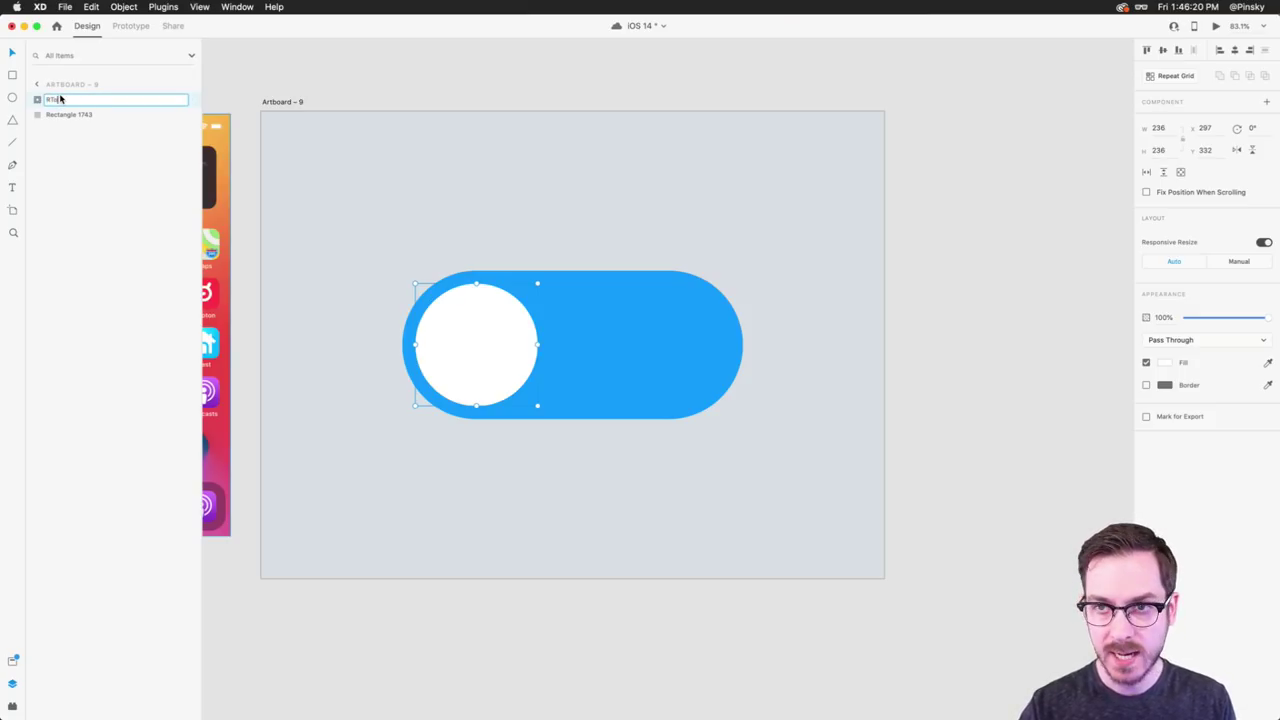
key(BackSpace)
key(BackSpace)
key(BackSpace)
key(BackSpace)
text(Toggle)
key(Return)
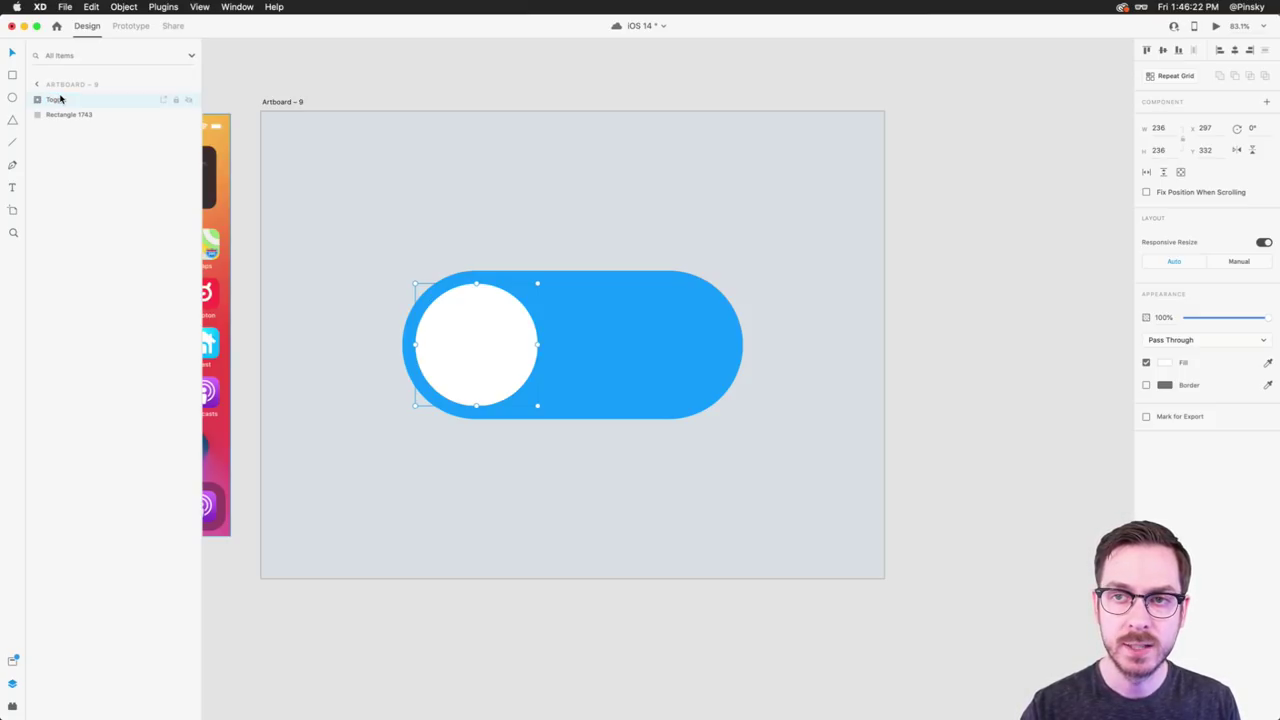
click(38, 100)
click(64, 115)
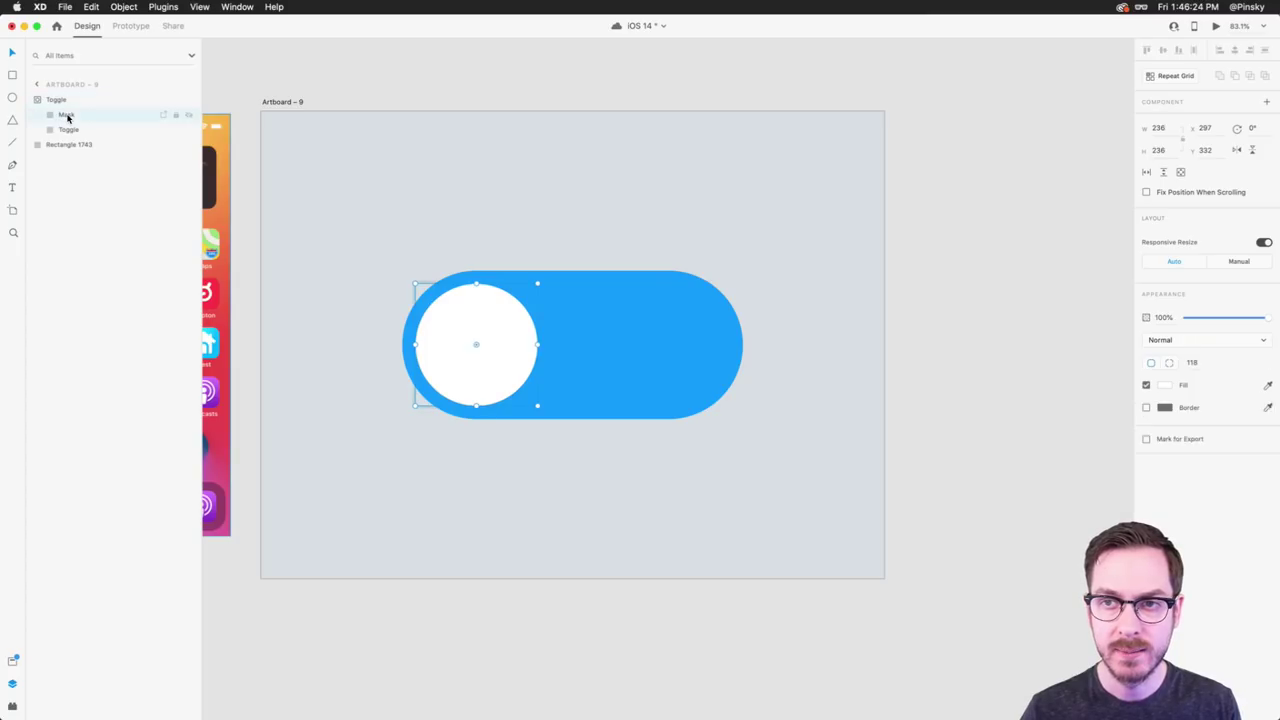
click(437, 72)
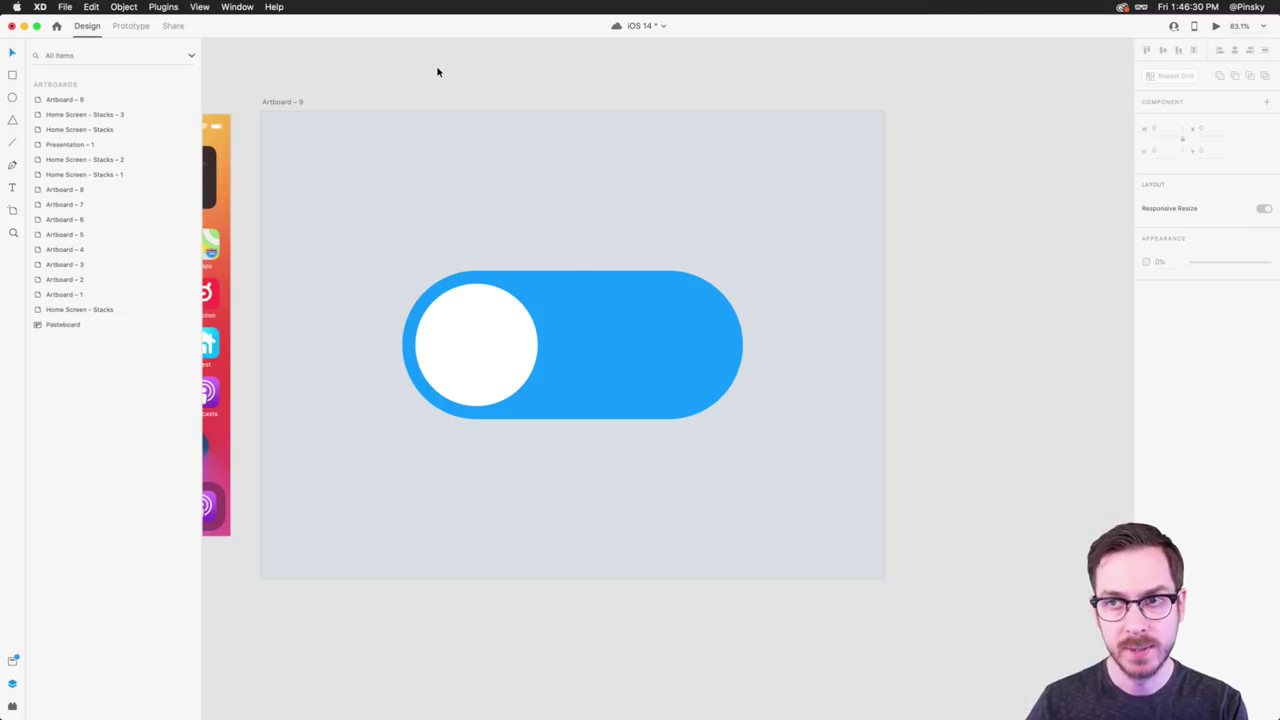
- Duplicate the toggle switch artboard and slide the copy's white knob to the pill's right end, at X 667
click(289, 103)
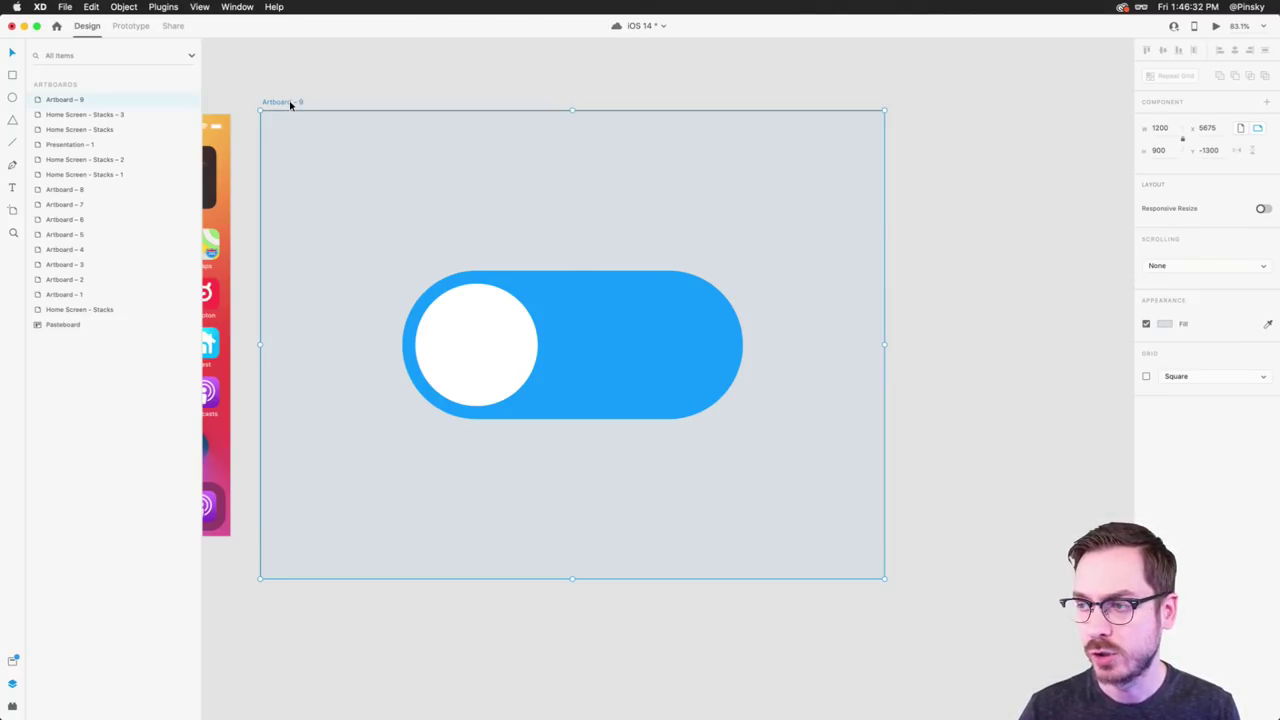
key(super+d)
click(577, 364)
drag(548, 352, 741, 358)
scroll(741, 356, left, 5)
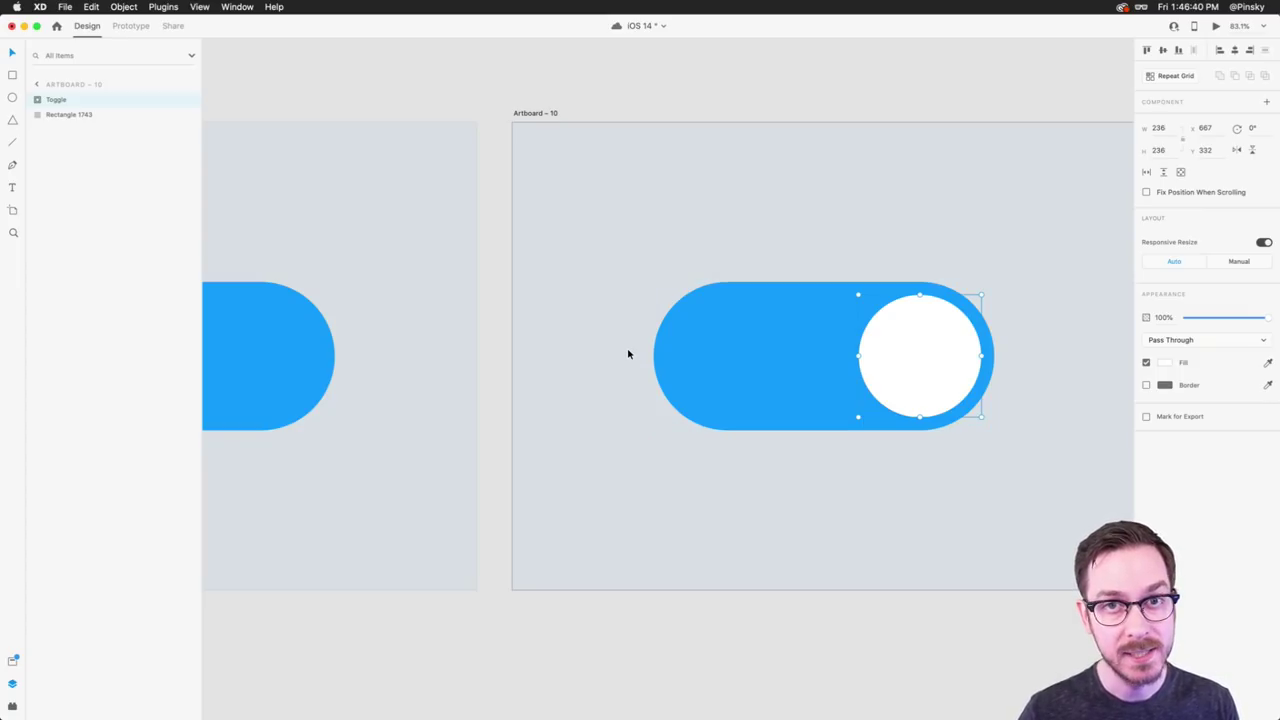
scroll(629, 351, down, 5)
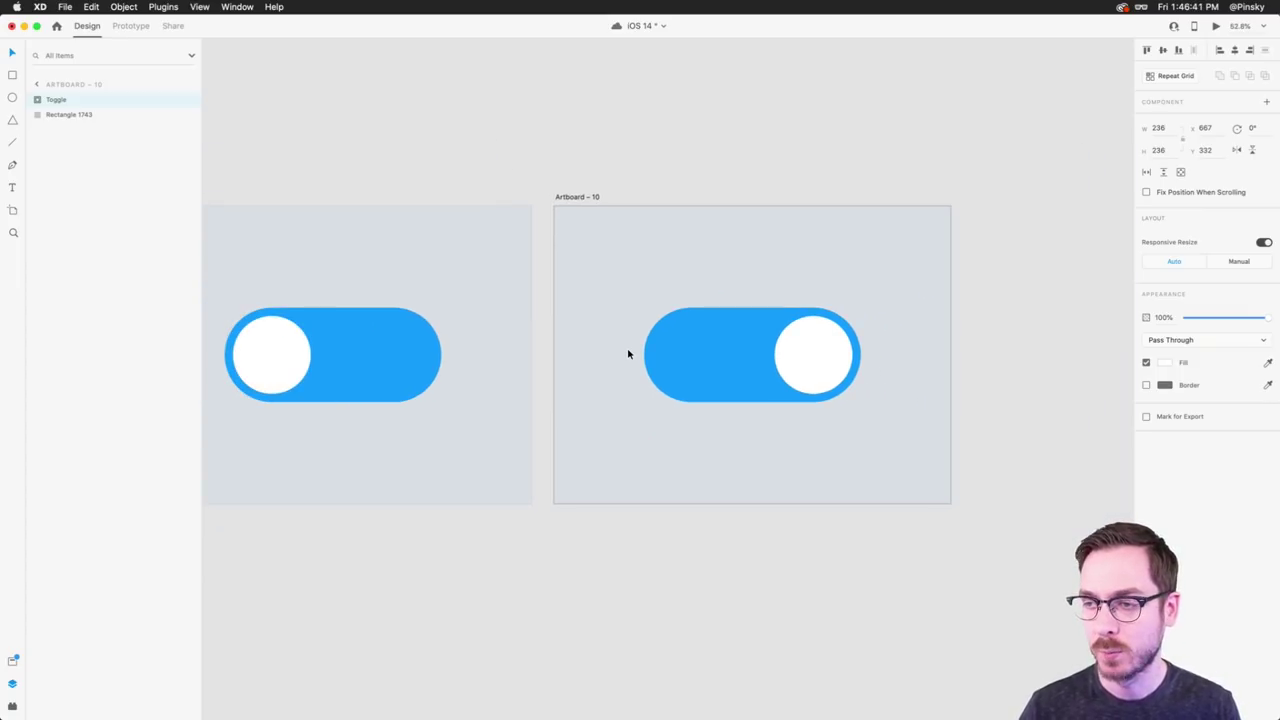
- Link the blue pill on Artboard – 9 to Artboard – 10 with a Tap trigger and an Auto-Animate action
click(130, 26)
click(371, 229)
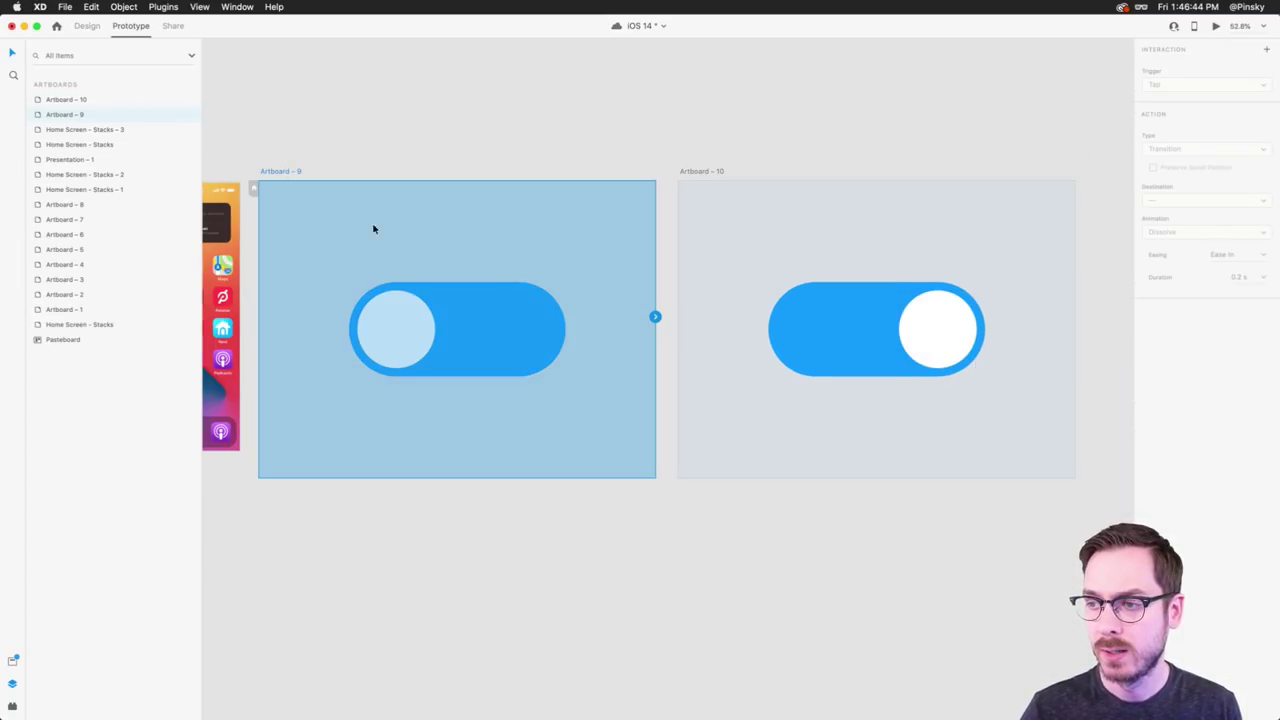
click(455, 323)
drag(566, 329, 735, 283)
click(1212, 147)
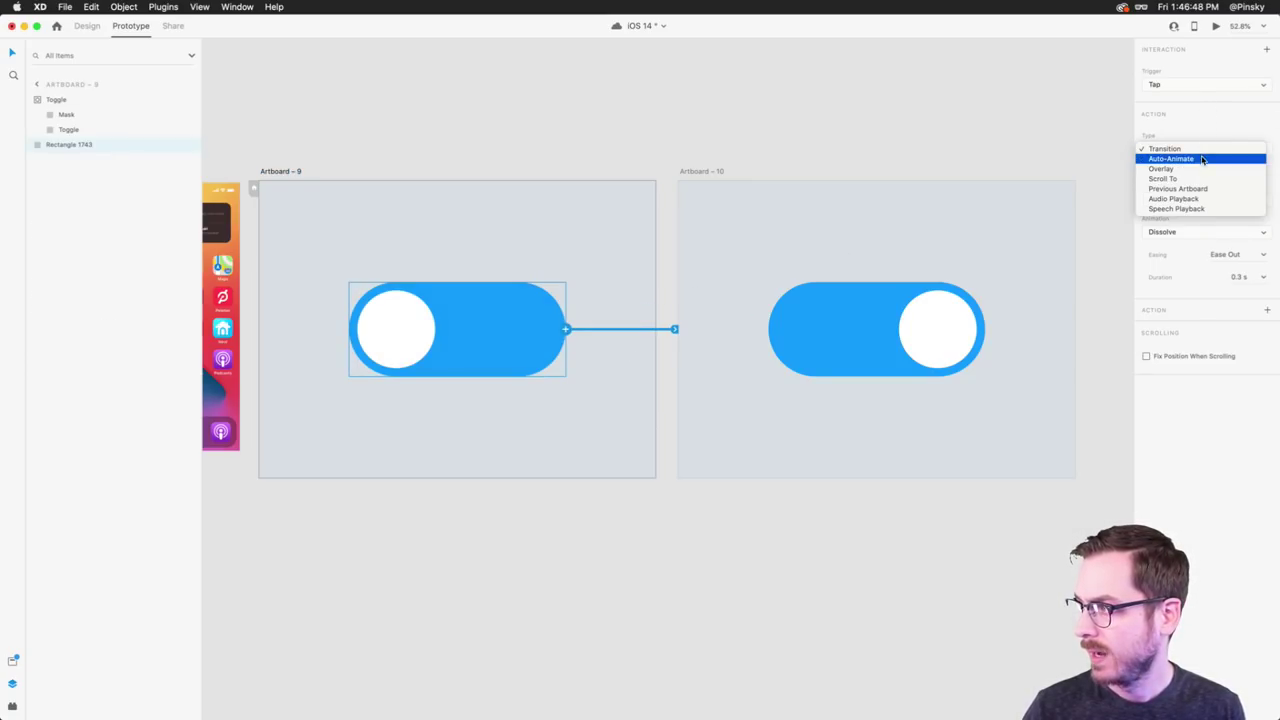
click(1205, 160)
- Set the interaction's easing to Ease In-Out and its duration to 0.8 s
click(1237, 204)
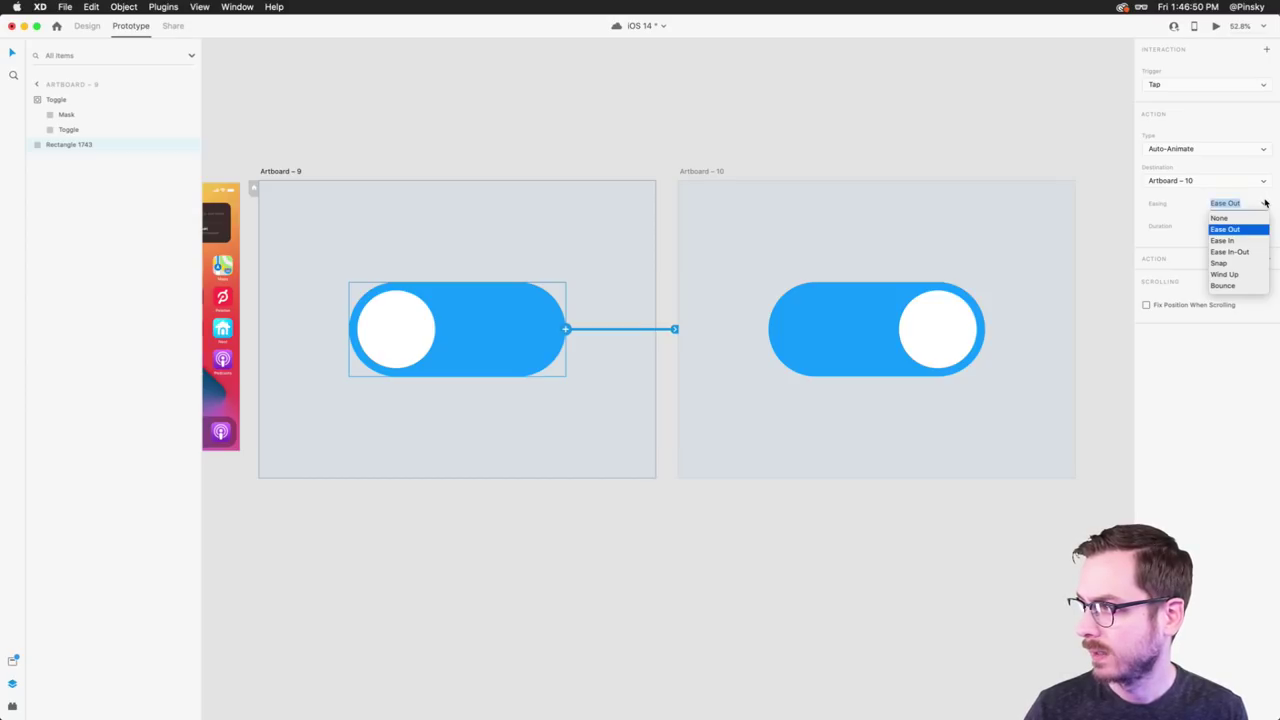
click(1250, 252)
click(1262, 226)
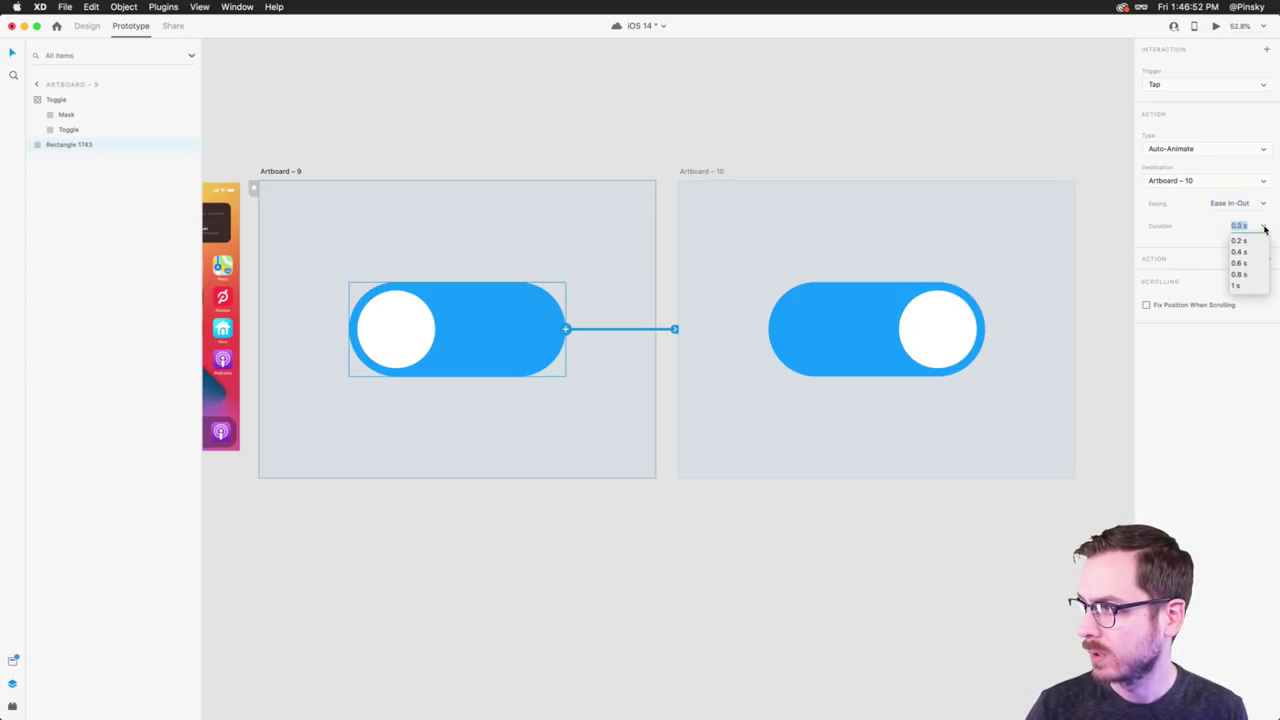
click(1247, 284)
- Preview the prototype, play the knob's slide across the pill, and close the preview
click(1217, 27)
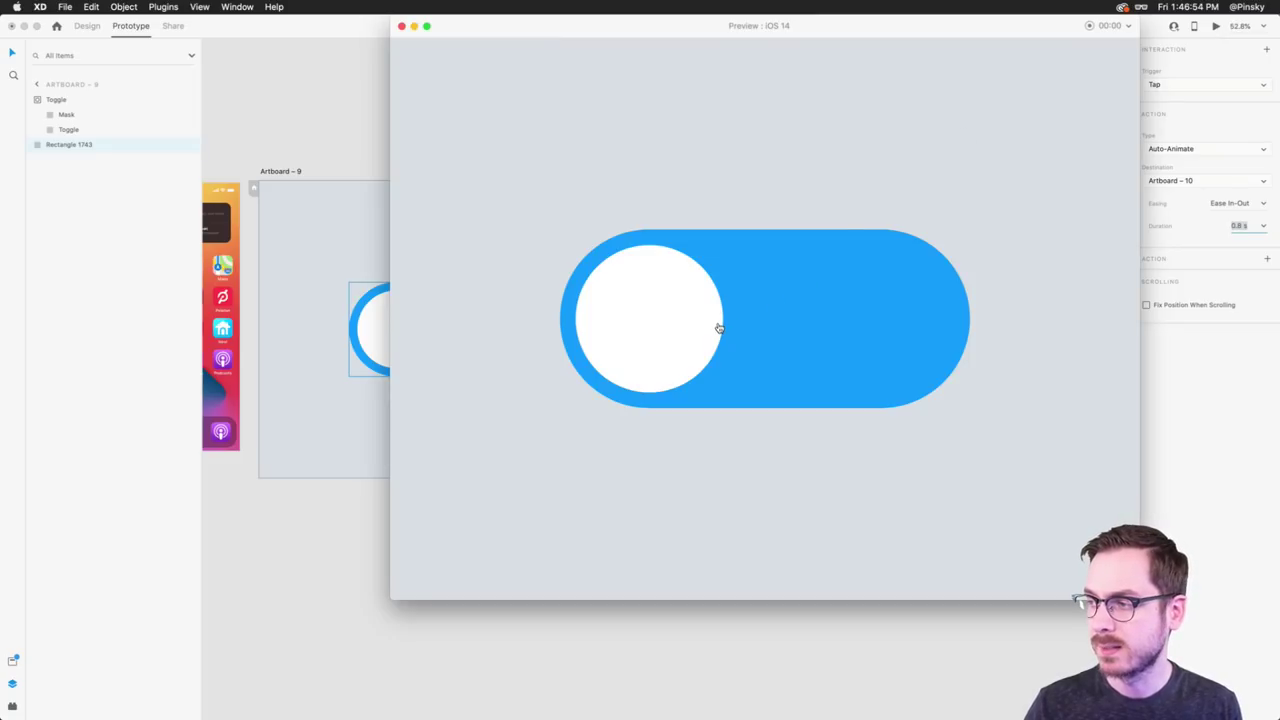
click(718, 325)
drag(800, 28, 688, 69)
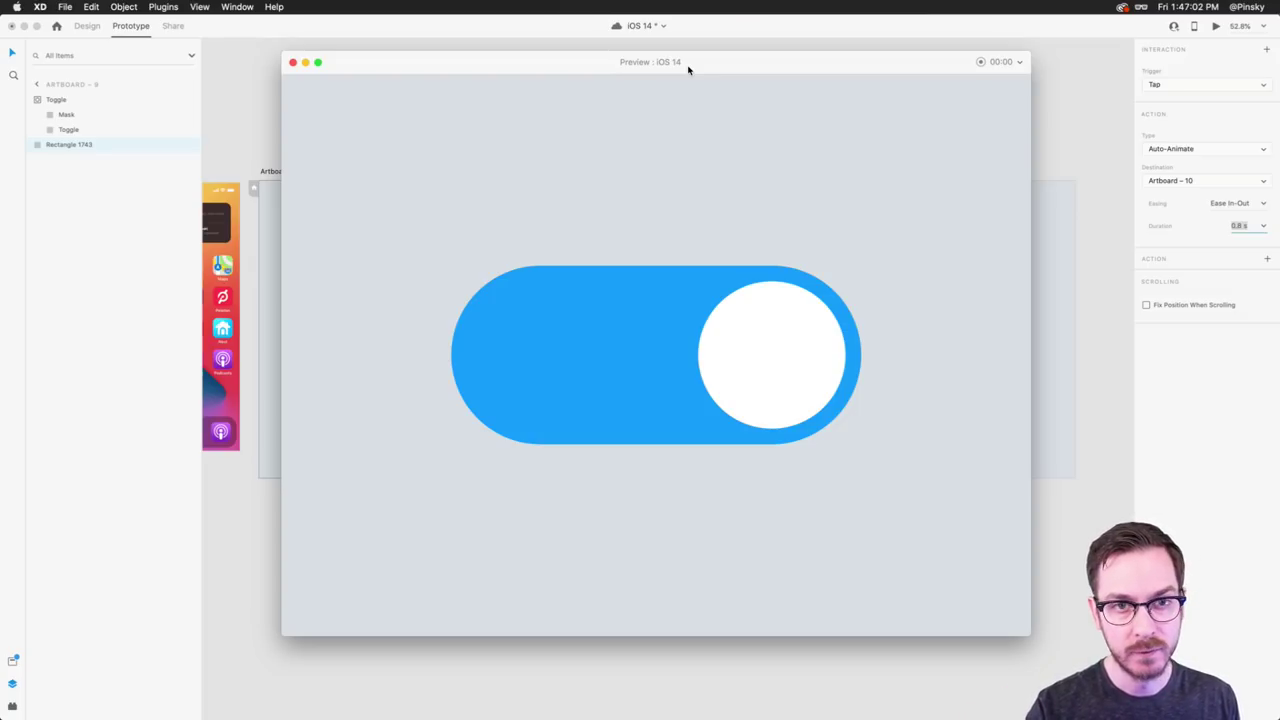
key(super+w)
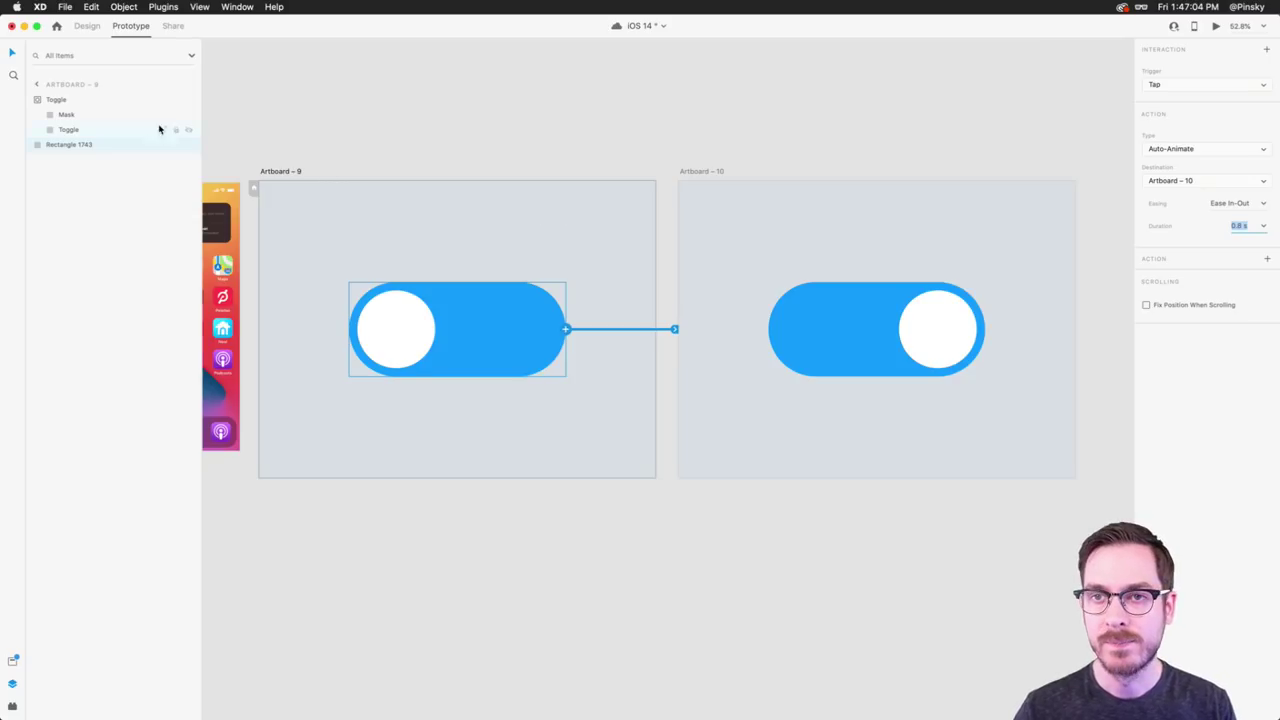
- In design mode, stretch the Toggle shape inside Artboard – 9's mask group leftward to about 715 px wide
click(397, 331)
click(88, 27)
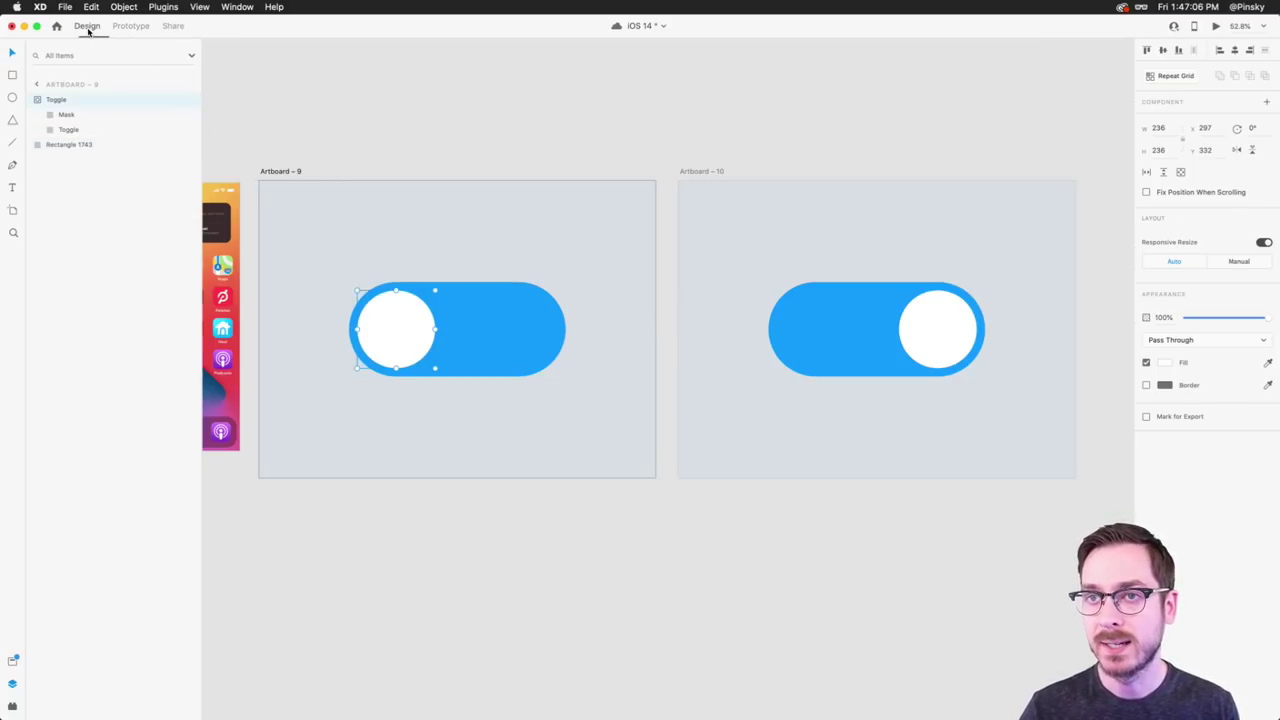
scroll(380, 314, up, 5)
scroll(450, 295, left, 2)
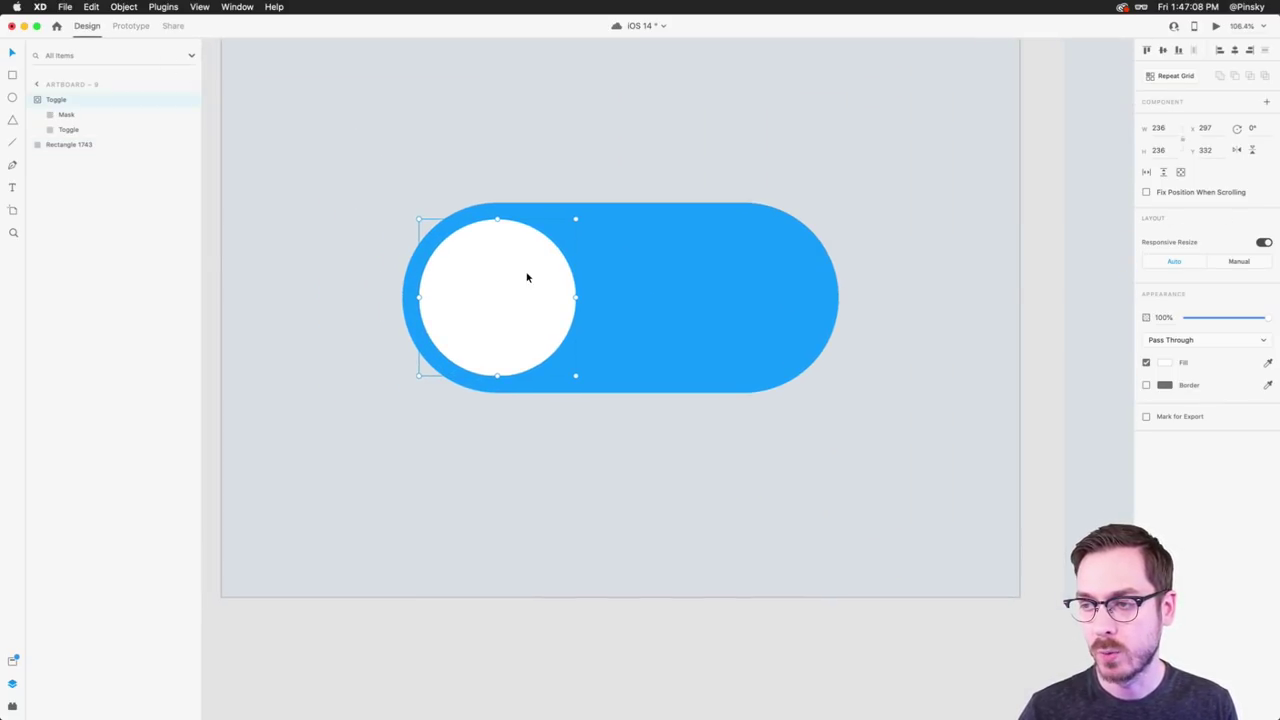
scroll(526, 277, down, 3)
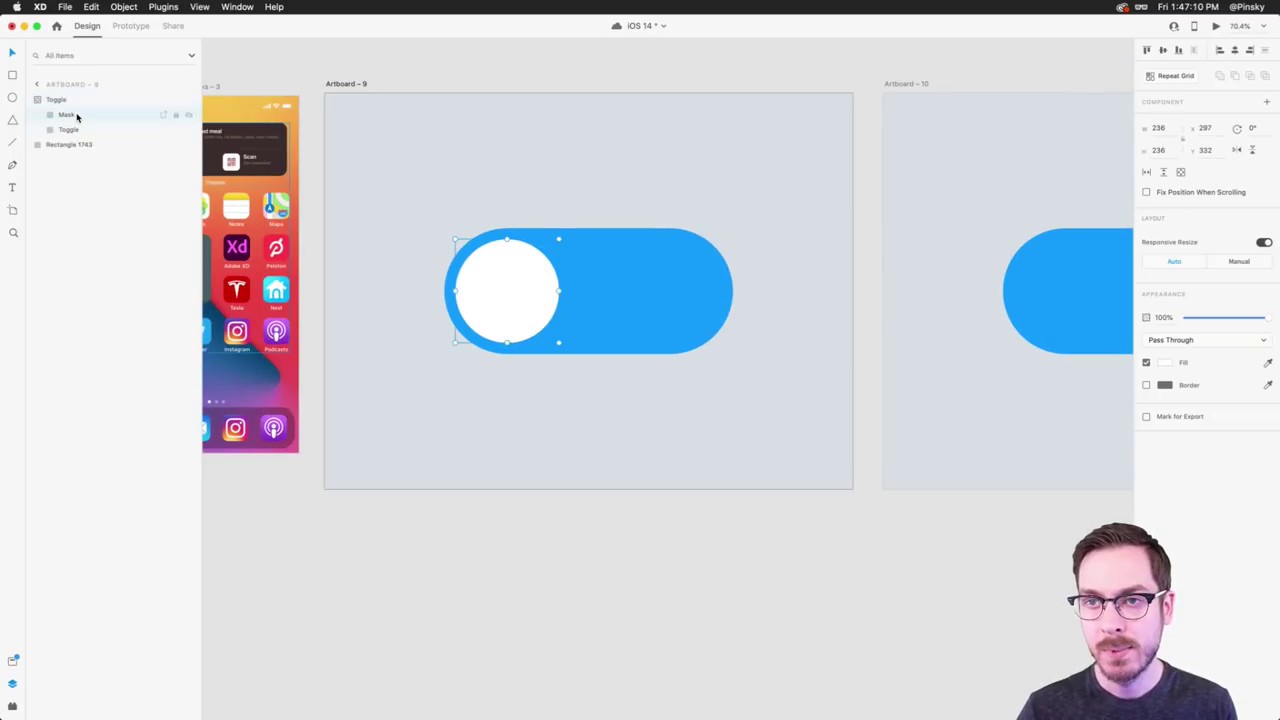
click(77, 116)
click(77, 129)
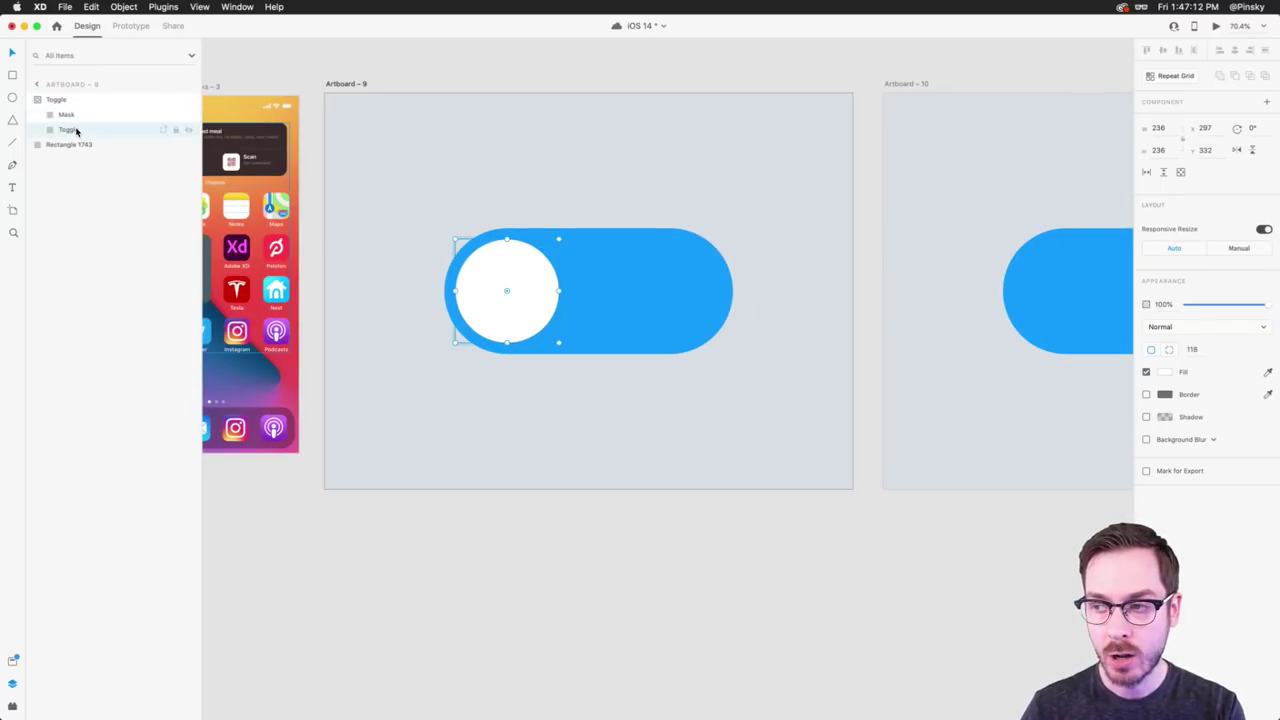
scroll(503, 283, left, 3)
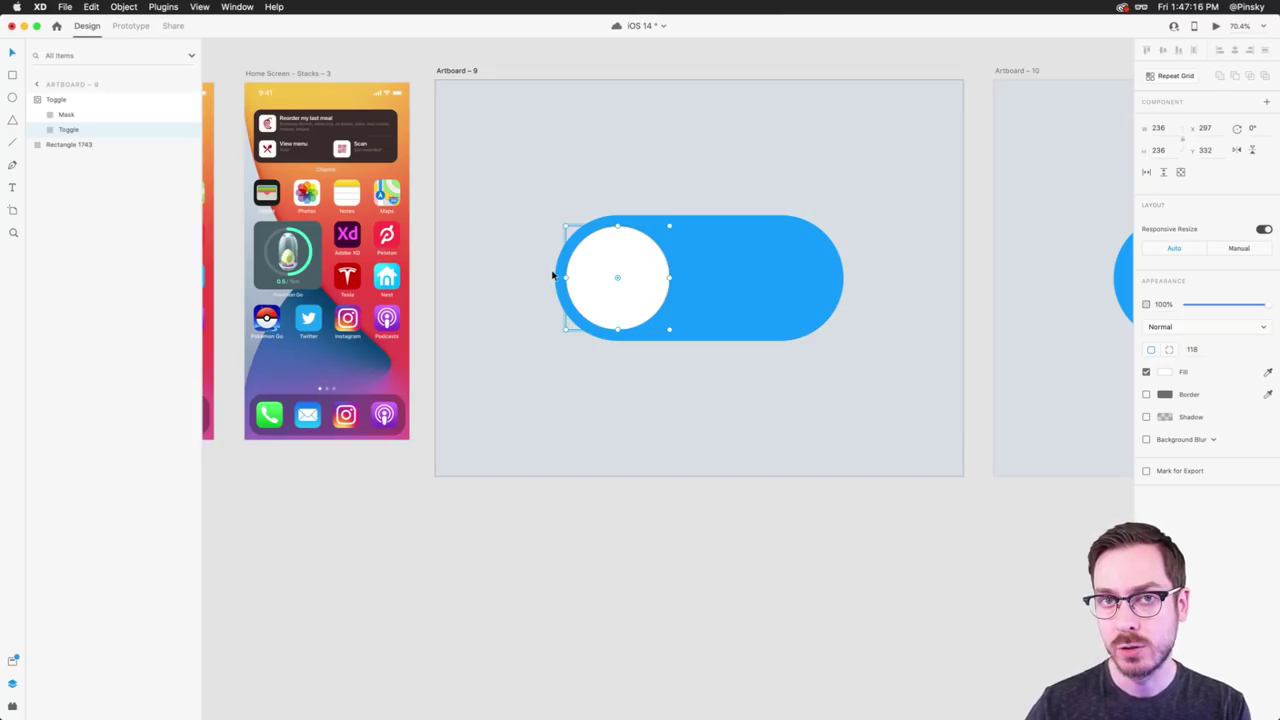
drag(566, 277, 357, 279)
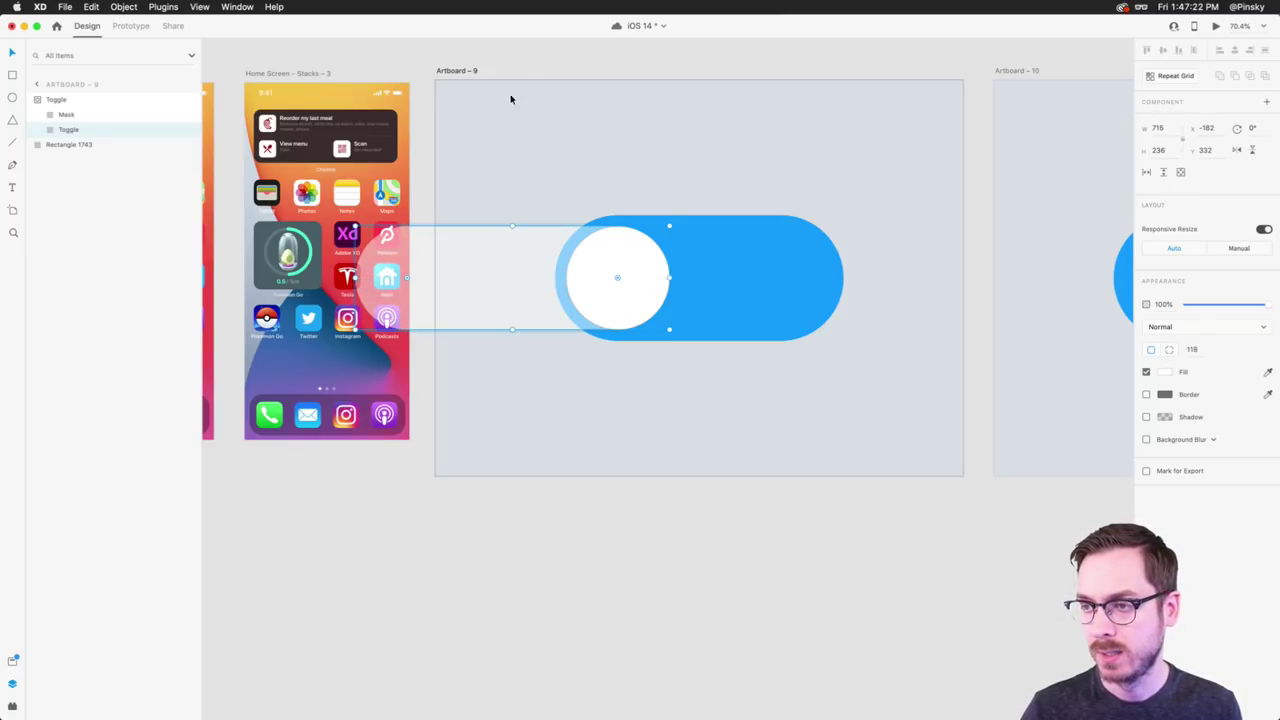
- Move Artboard – 9 and Artboard – 10 together above the Home Screen – Stacks artboards, aligned with their left edge
click(460, 71)
scroll(778, 141, down, 5)
scroll(788, 140, right, 3)
shift+click(734, 104)
drag(734, 104, 654, 123)
scroll(564, 375, left, 2)
scroll(786, 243, up, 5)
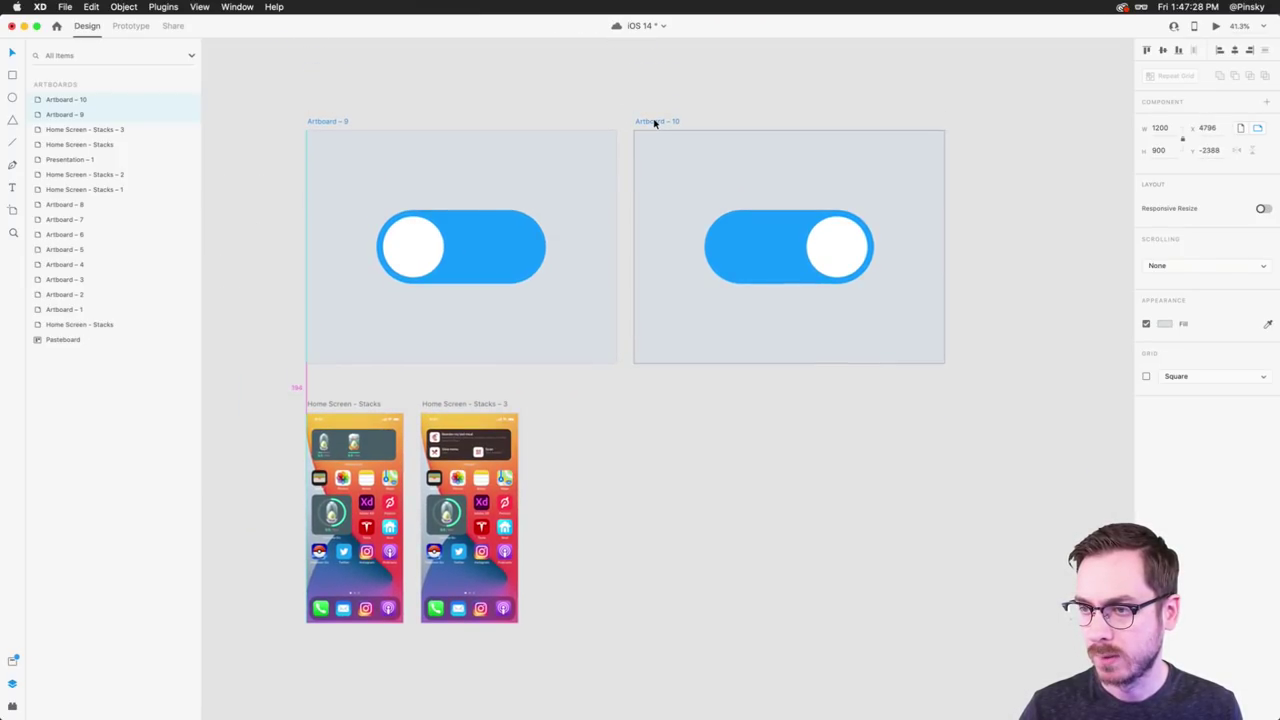
- Examine the Mask shape and the stretched Toggle shape inside the mask group on Artboard – 9
scroll(416, 194, up, 5)
double_click(551, 237)
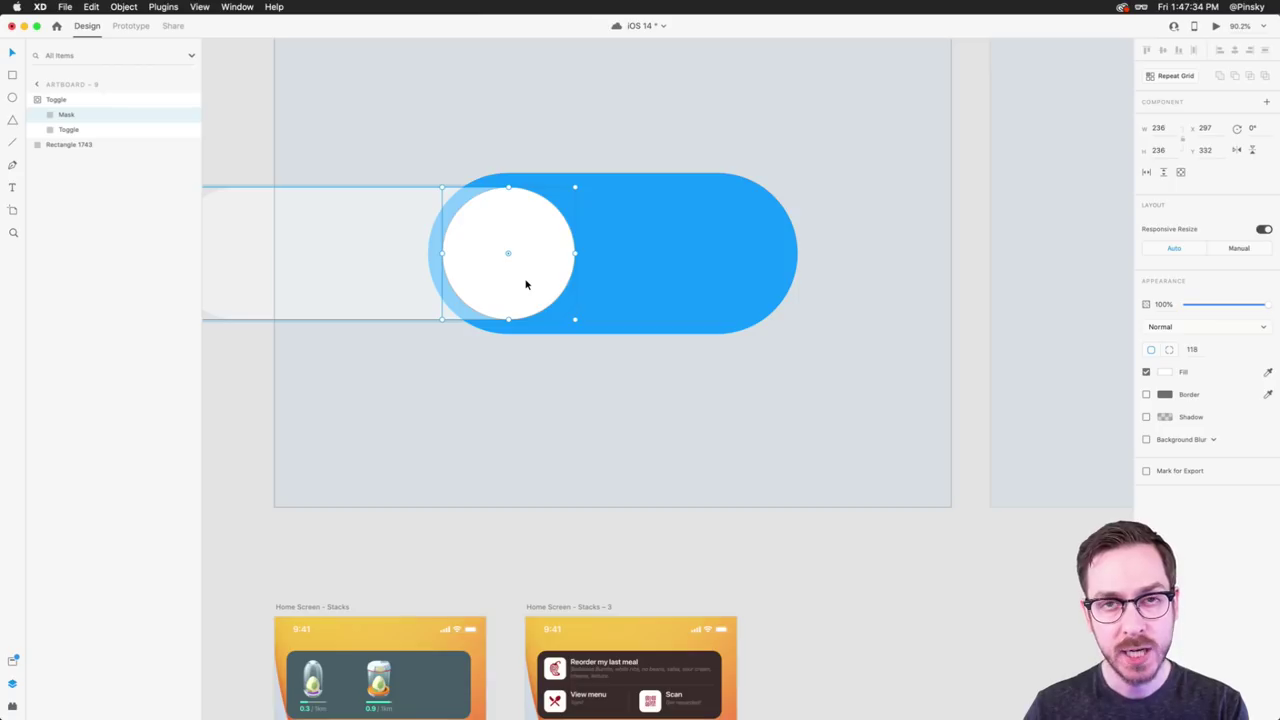
click(434, 145)
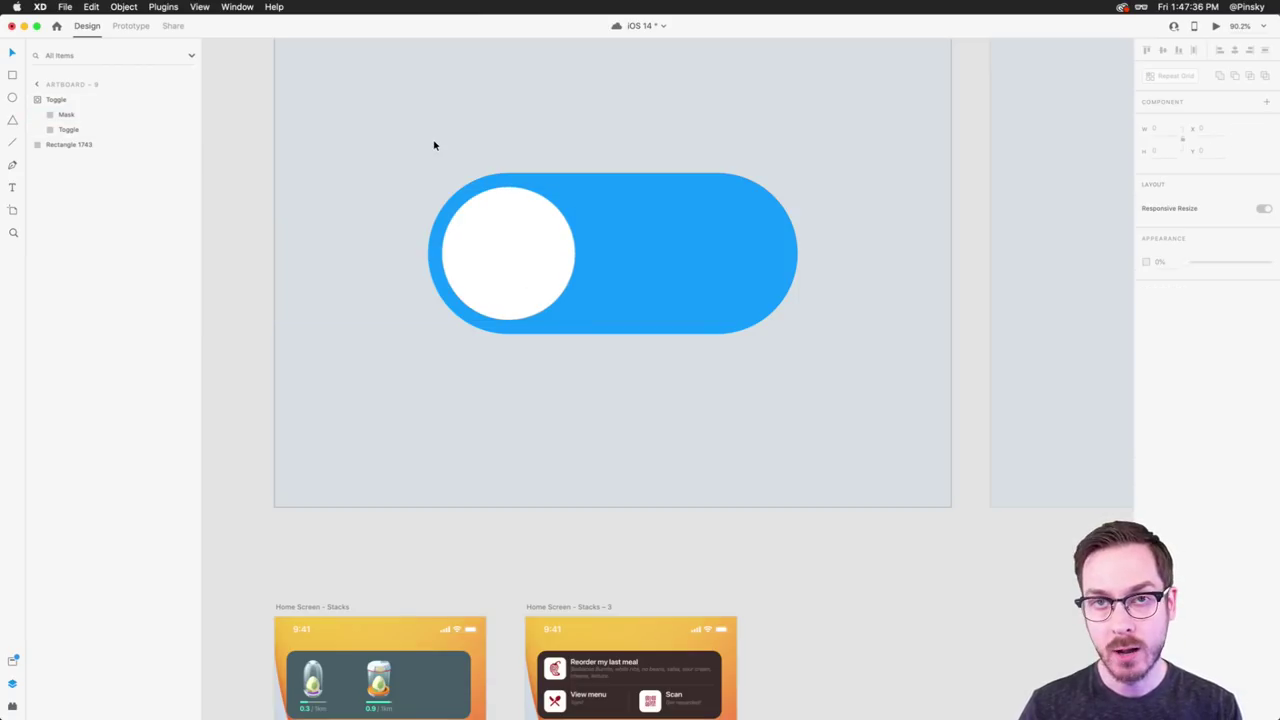
double_click(528, 254)
click(89, 131)
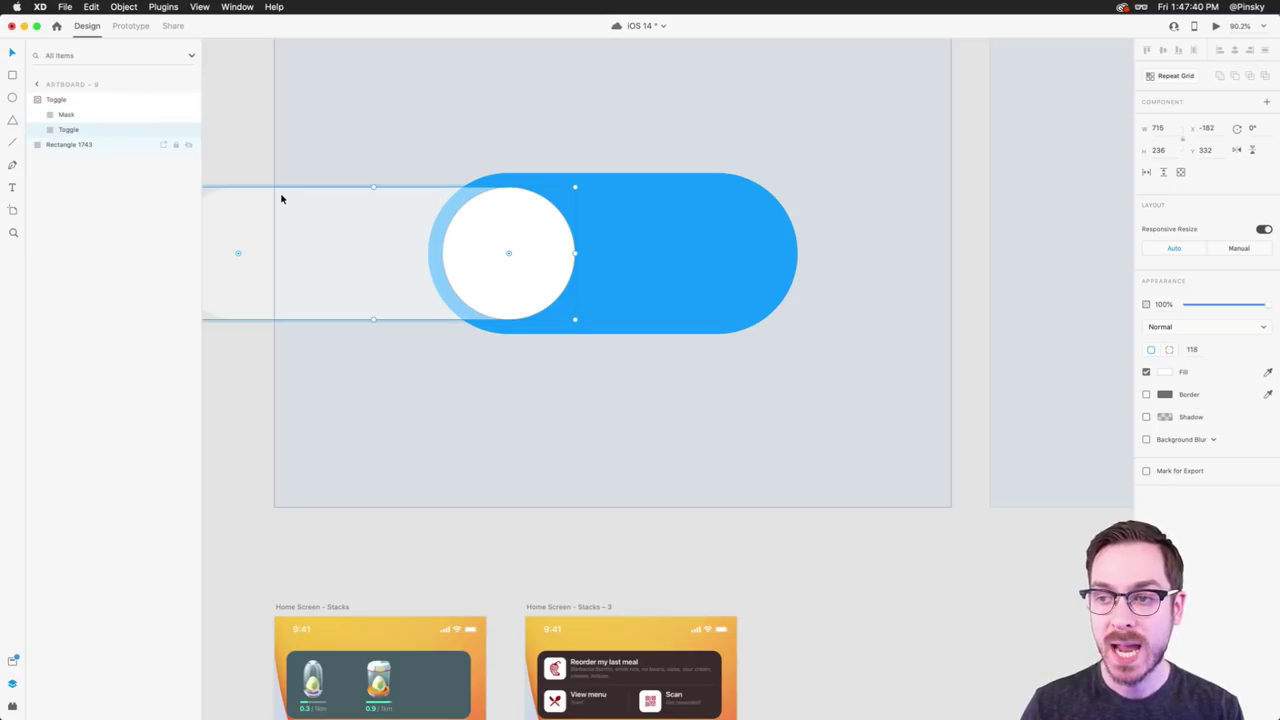
scroll(284, 199, left, 5)
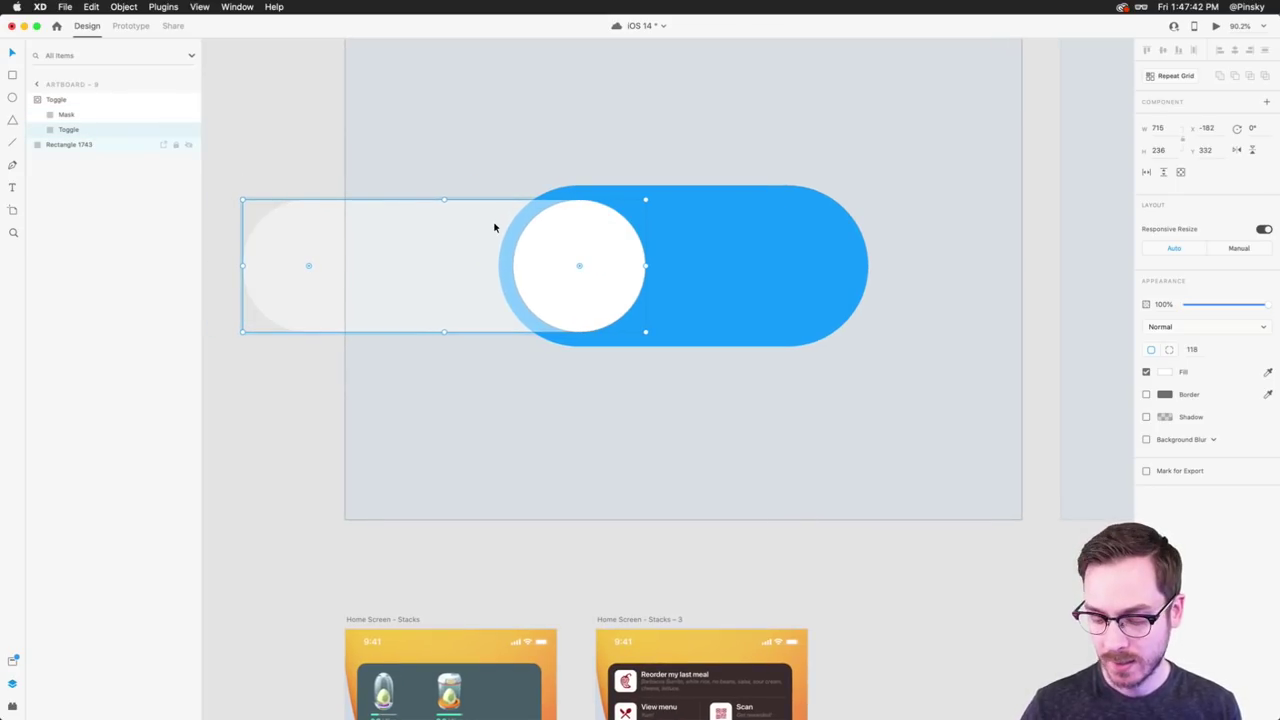
- Play the toggle animation again in the preview with the stretched shape, and close the preview
key(super+Return)
click(543, 346)
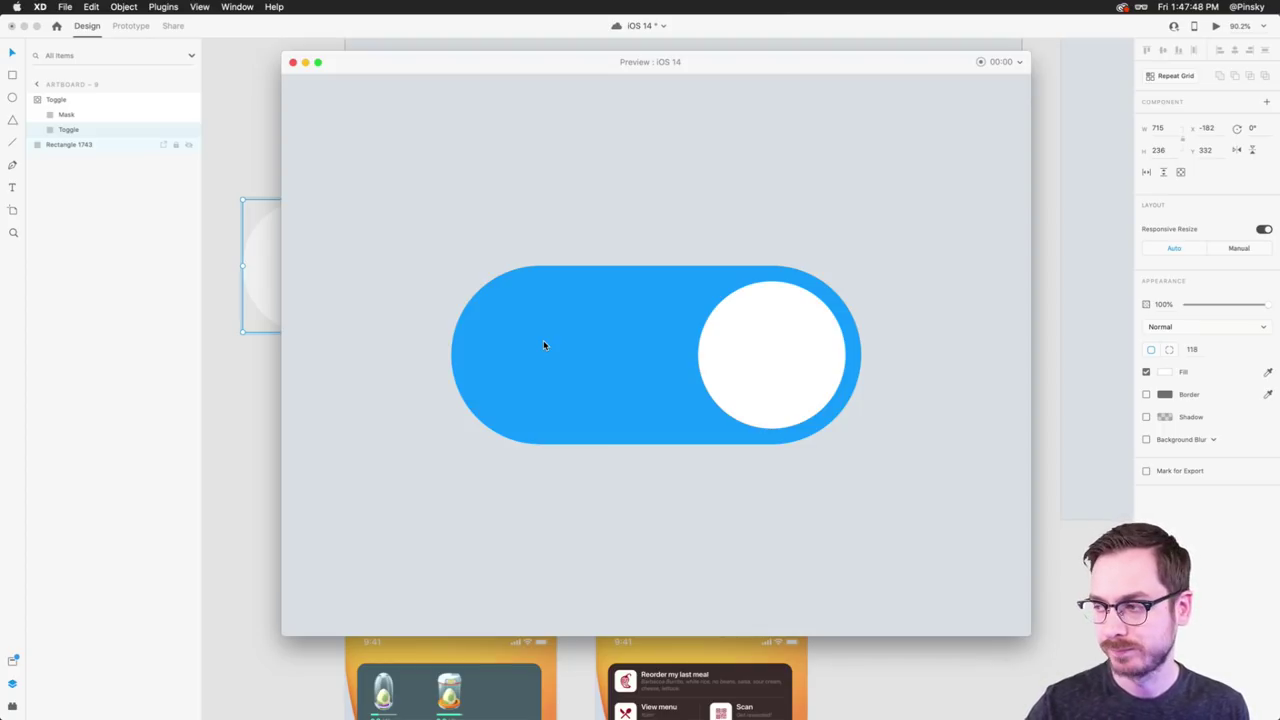
key(super+w)
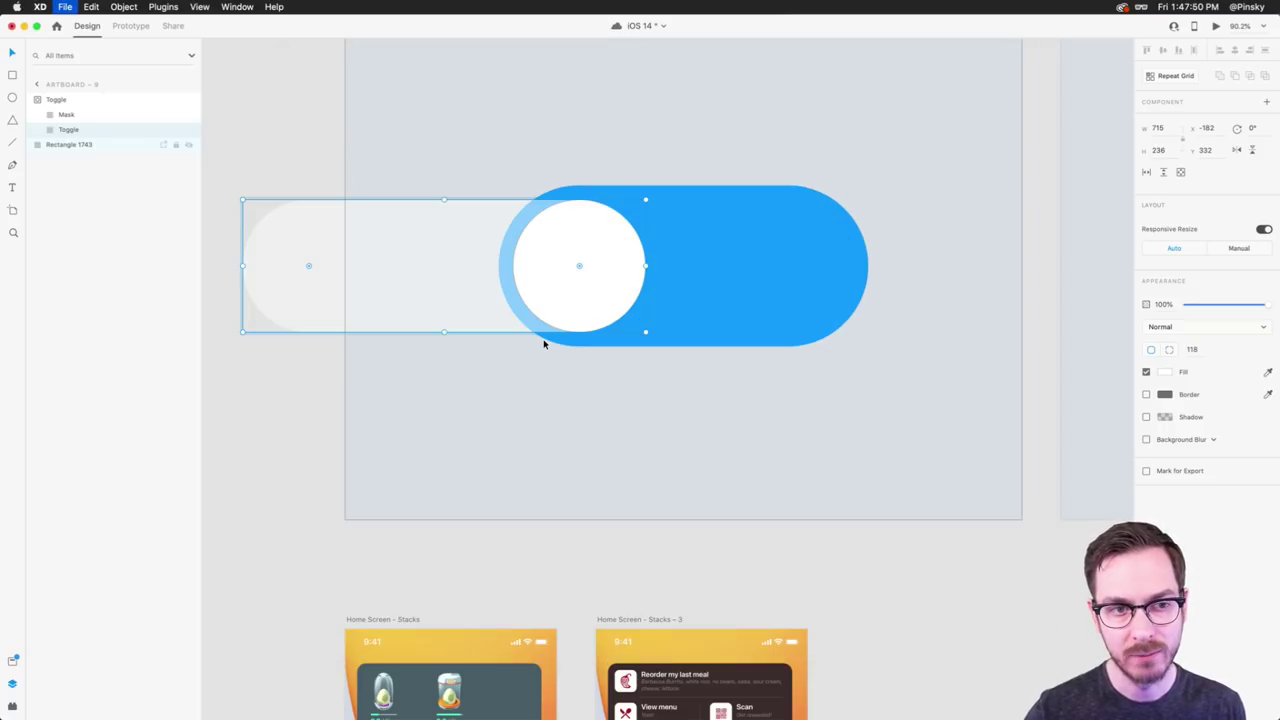
- Stretch the Mask shape inside Artboard – 10's mask group leftward to about 607 px wide
scroll(706, 391, down, 3)
scroll(705, 340, right, 2)
click(704, 295)
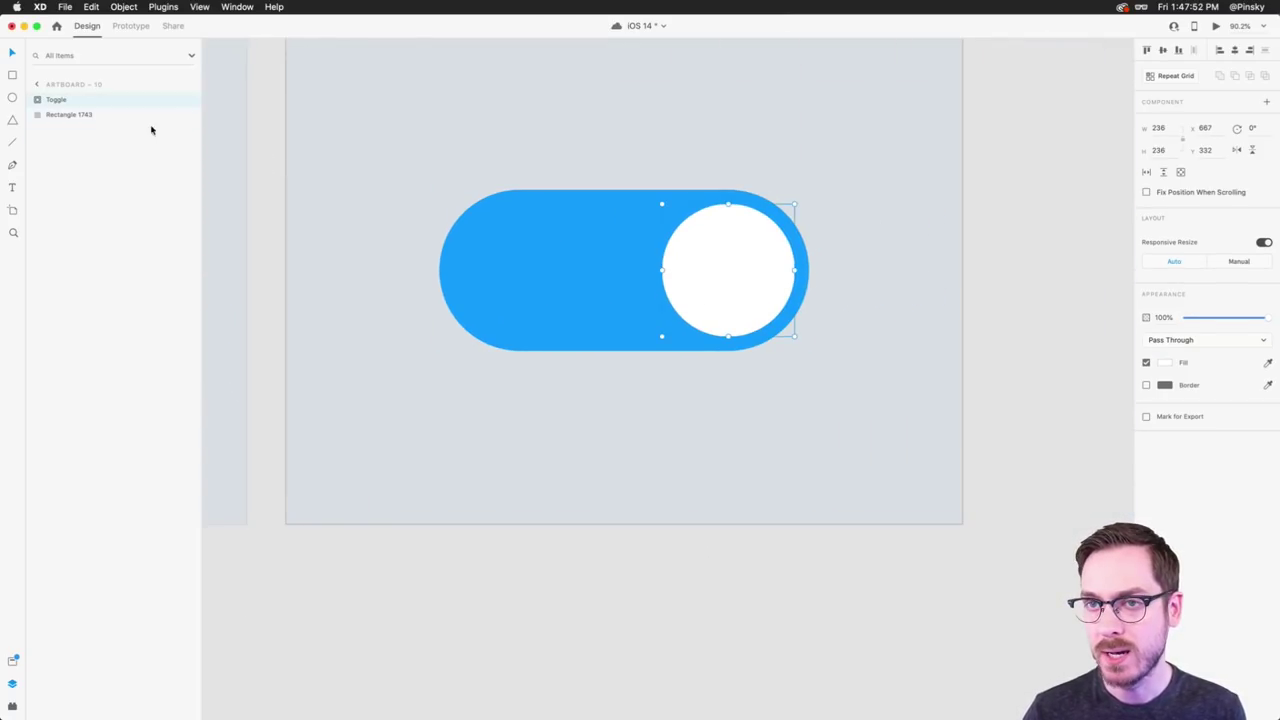
click(38, 100)
click(67, 116)
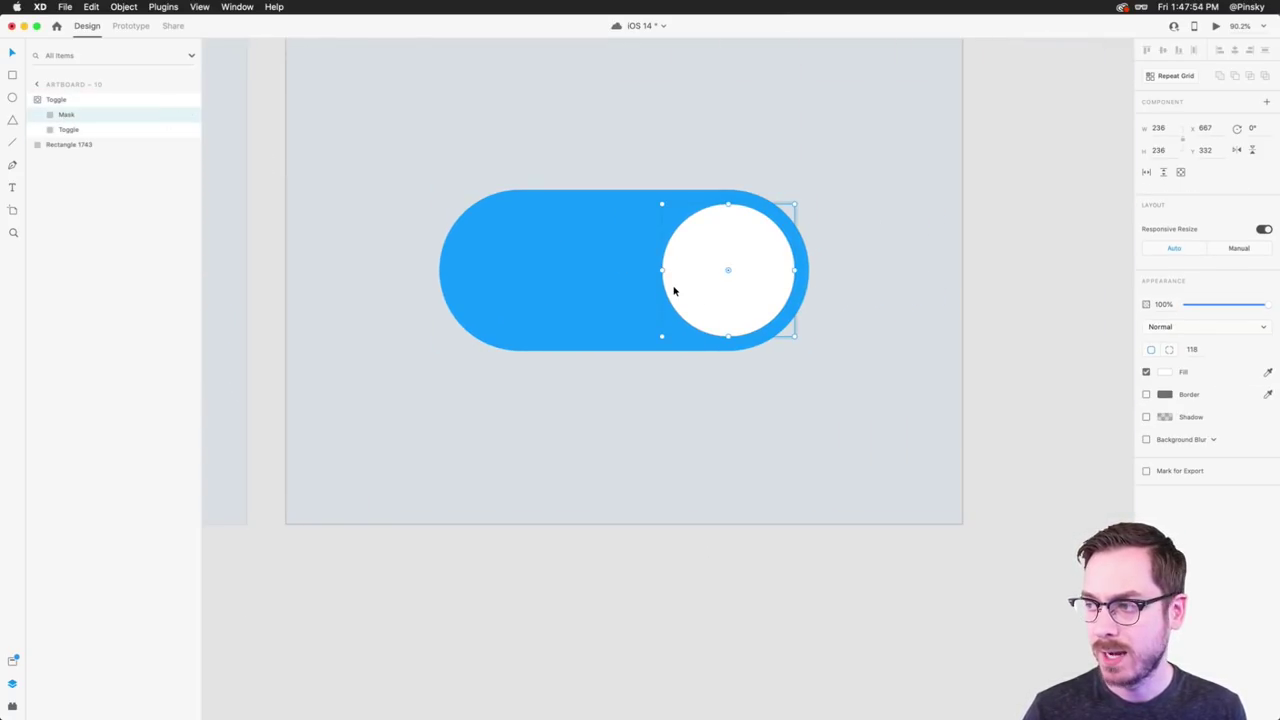
right_click(664, 267)
click(715, 249)
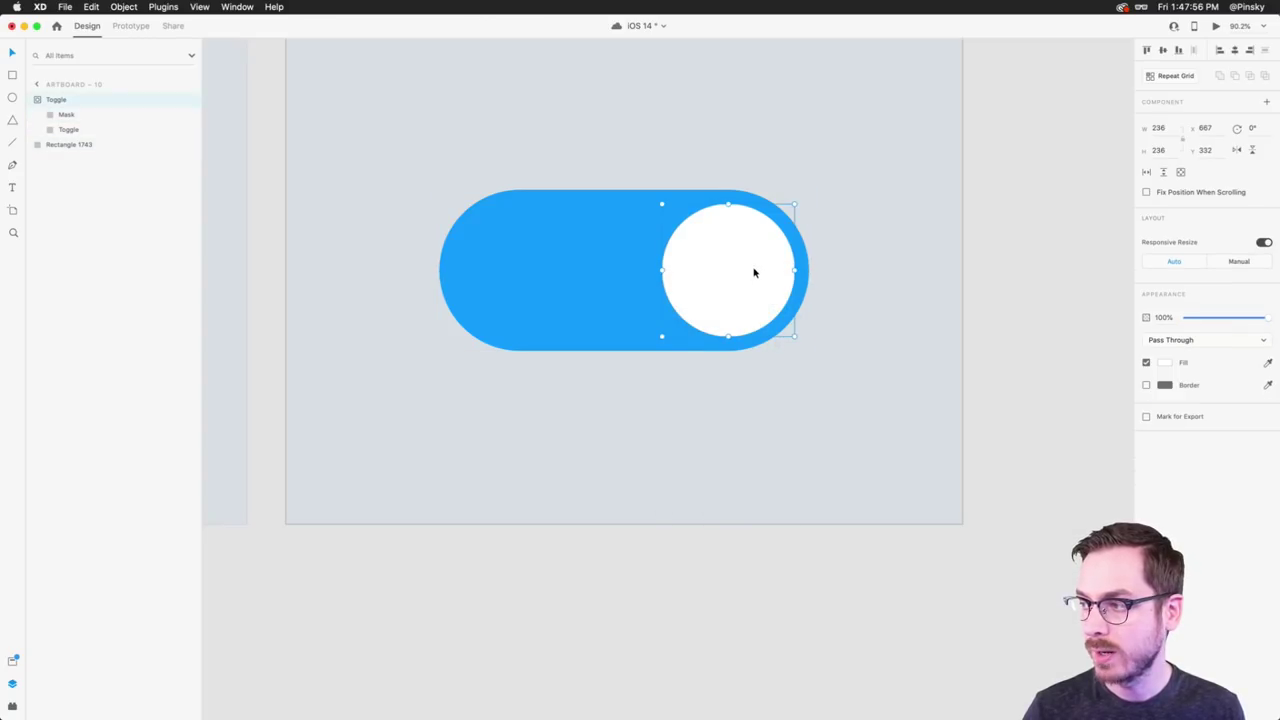
click(98, 120)
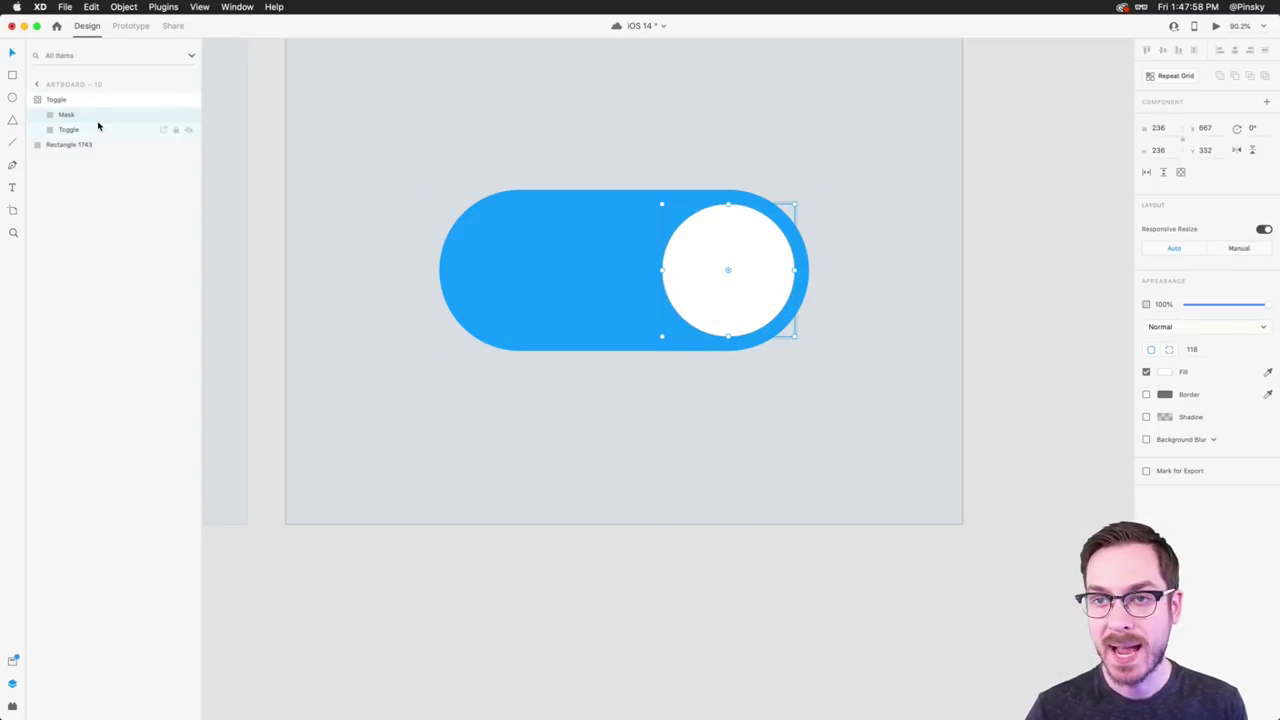
click(98, 127)
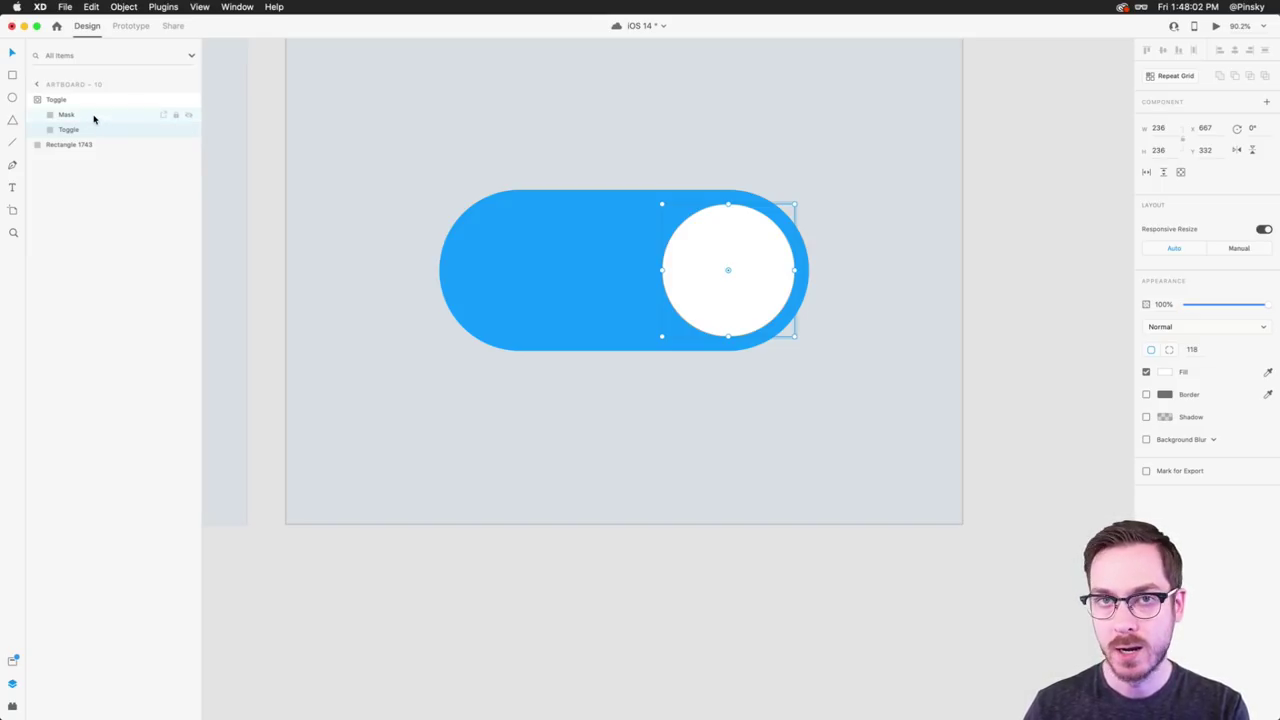
click(94, 119)
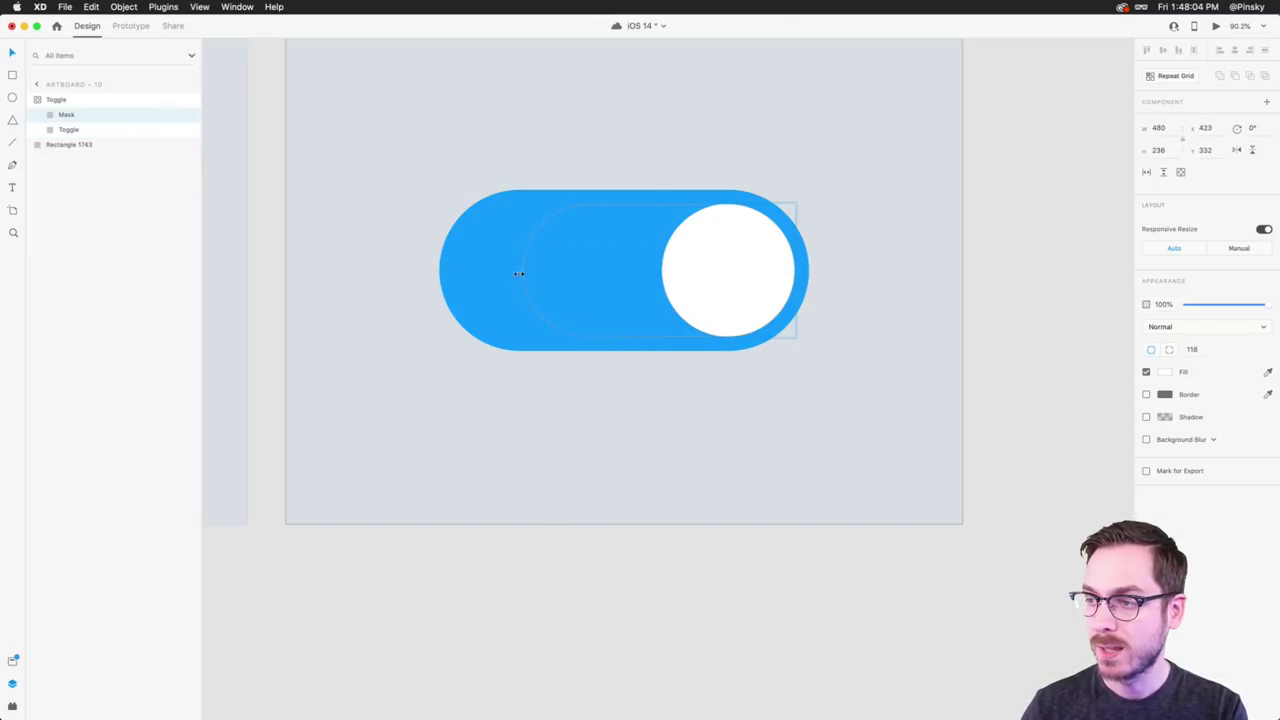
drag(519, 273, 453, 269)
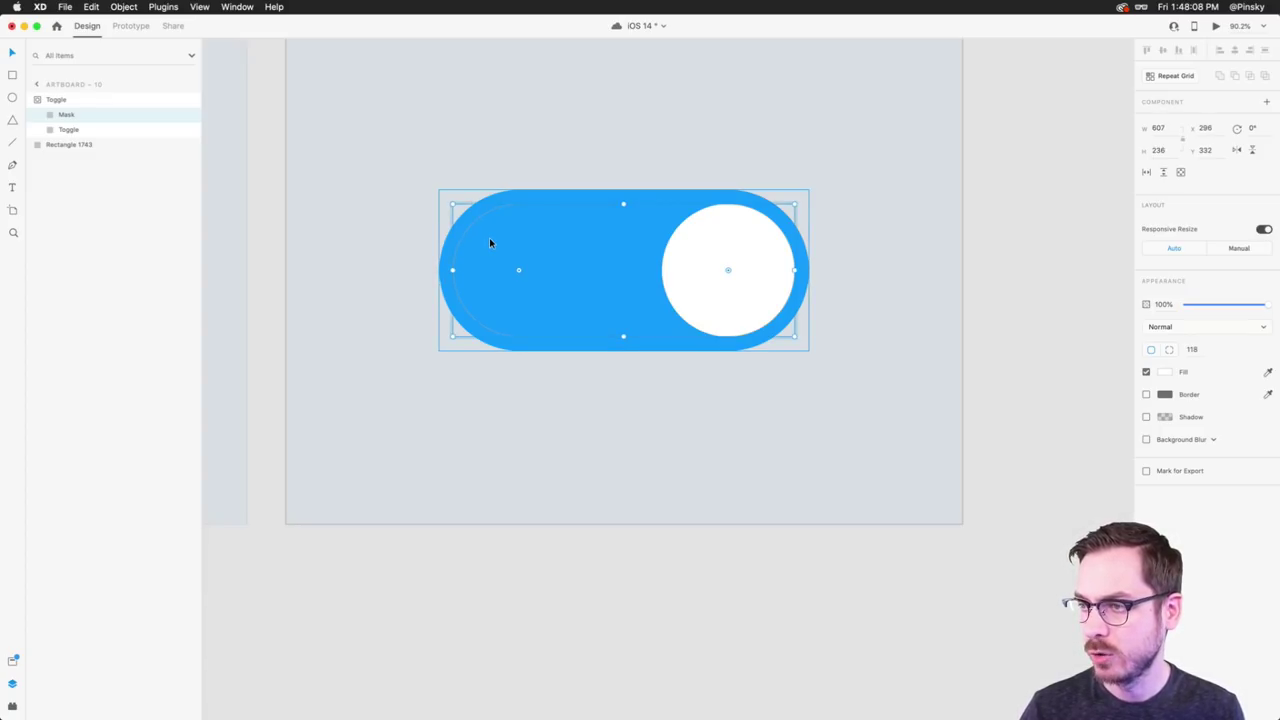
scroll(489, 237, up, 5)
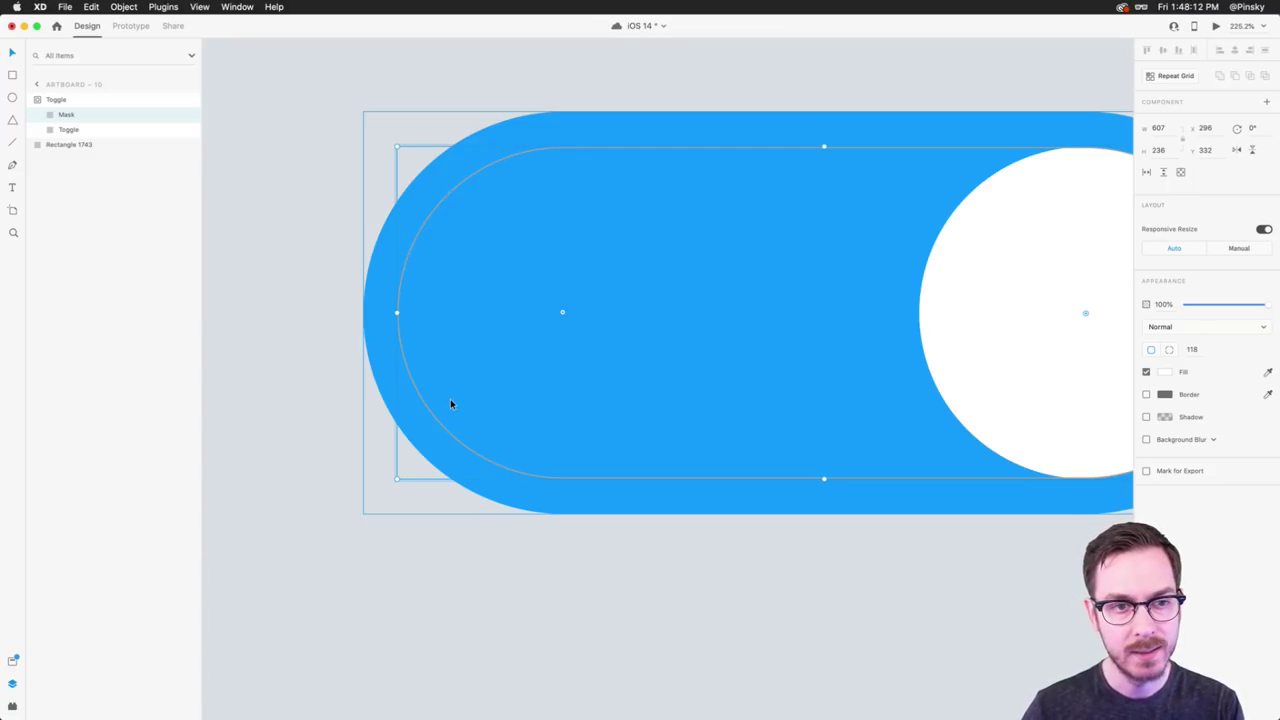
- Play the toggle animation from Artboard – 9 in the preview with the widened mask, and close the preview
scroll(450, 400, down, 5)
scroll(450, 404, left, 4)
click(360, 264)
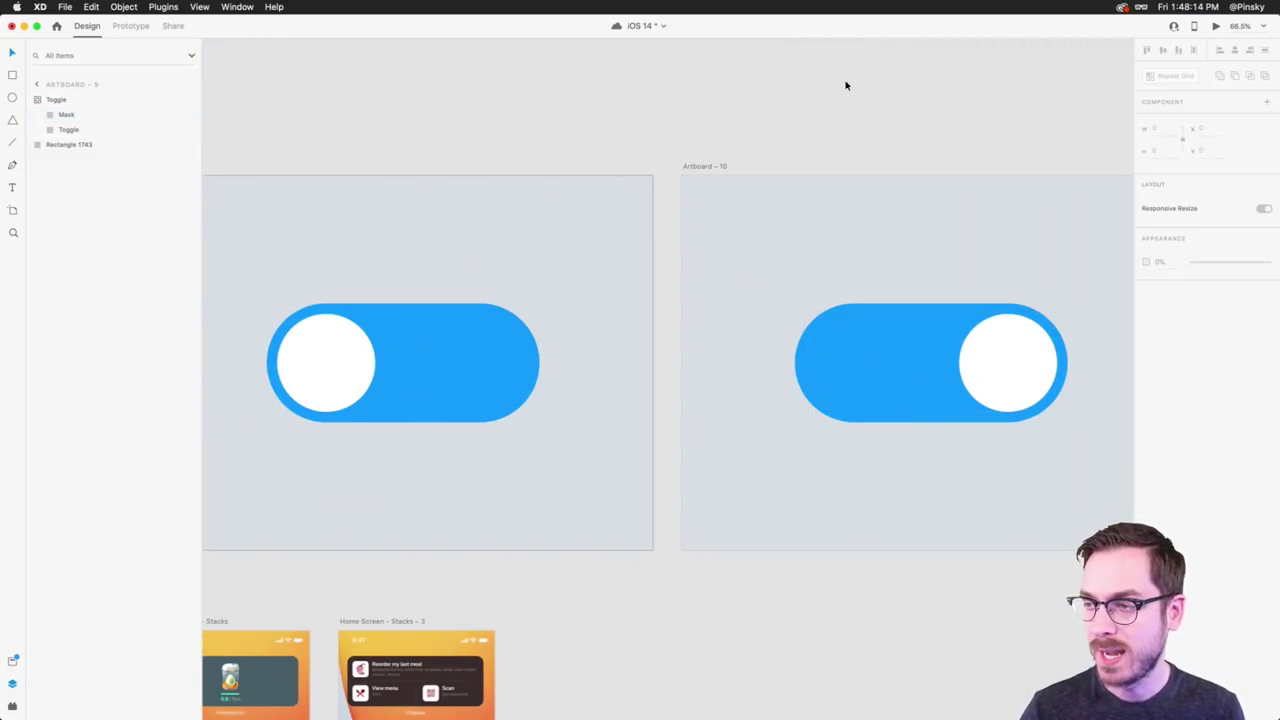
click(1216, 27)
click(551, 359)
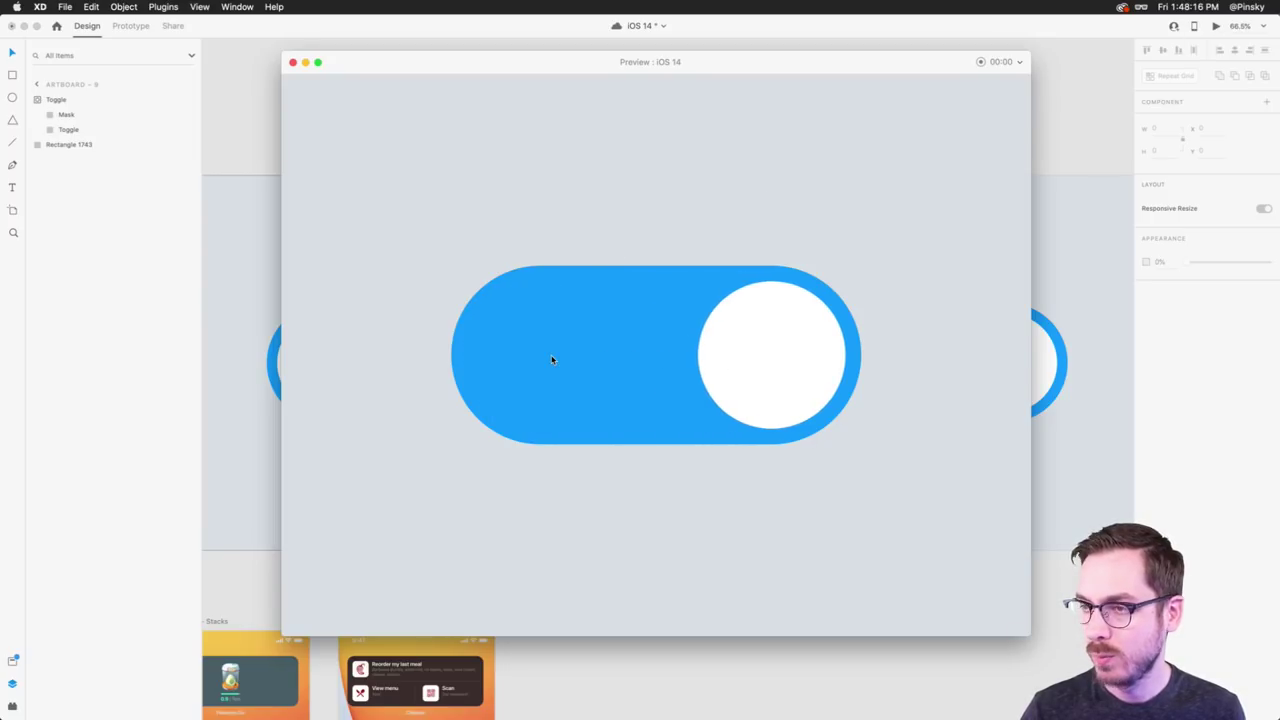
key(Escape)
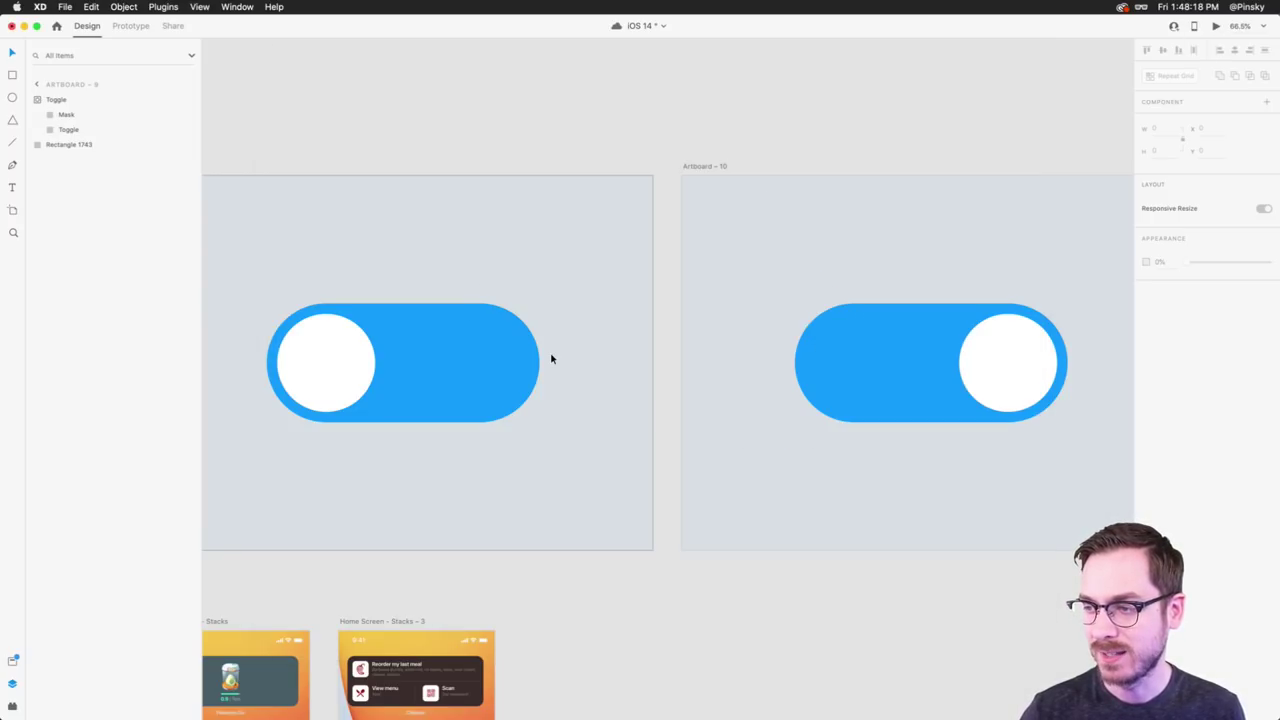
- Replay the toggle animation in the preview, save the document, and close the preview after another run
key(super+Return)
click(560, 356)
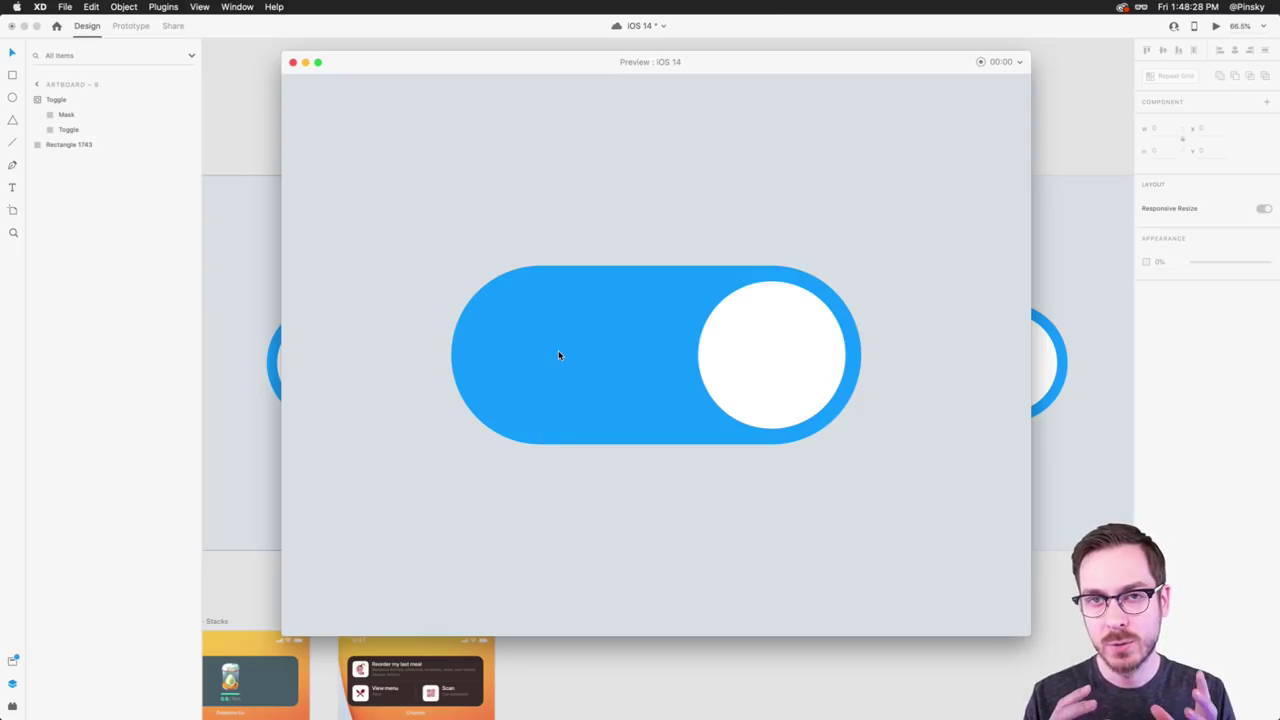
key(super+s)
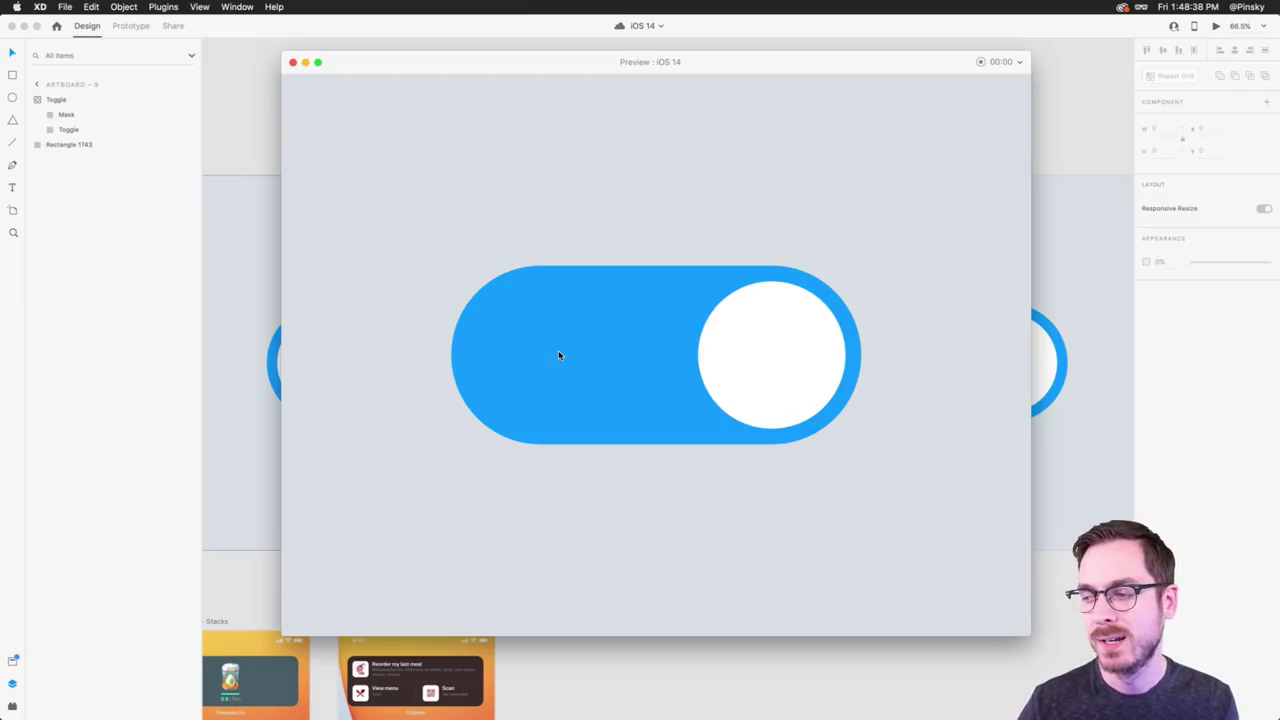
key(super+w)
key(super+Return)
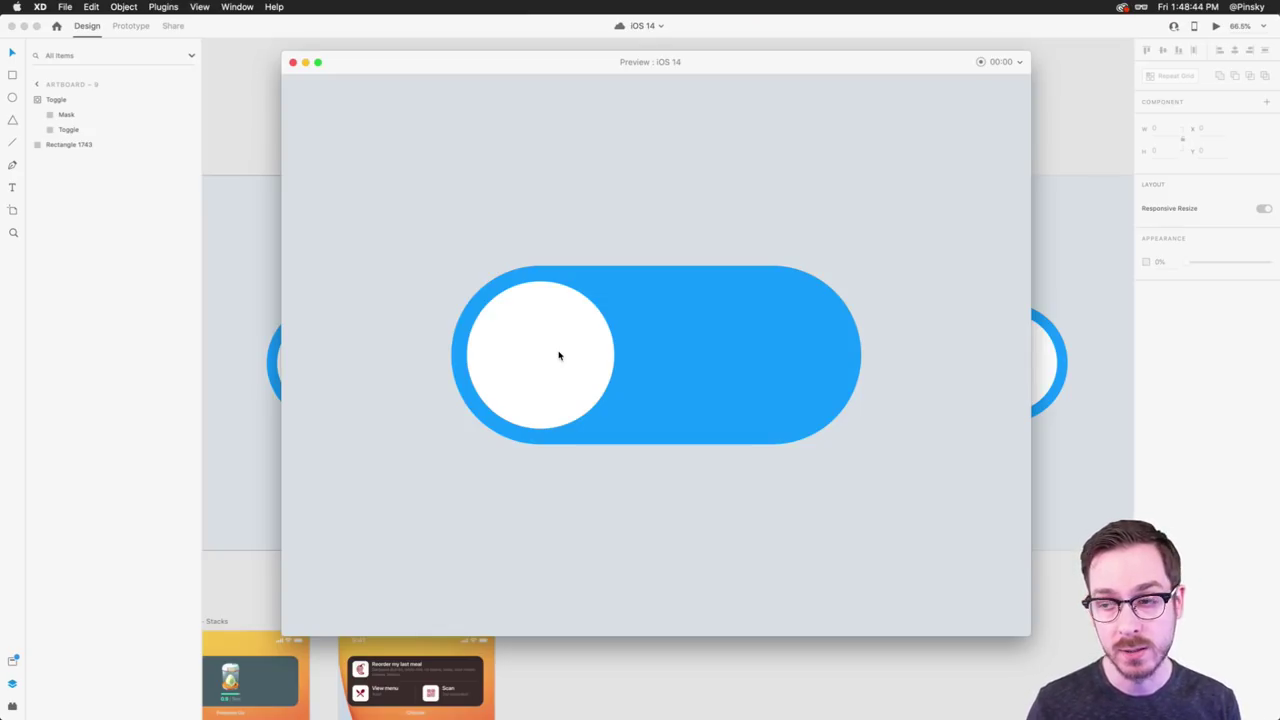
click(584, 344)
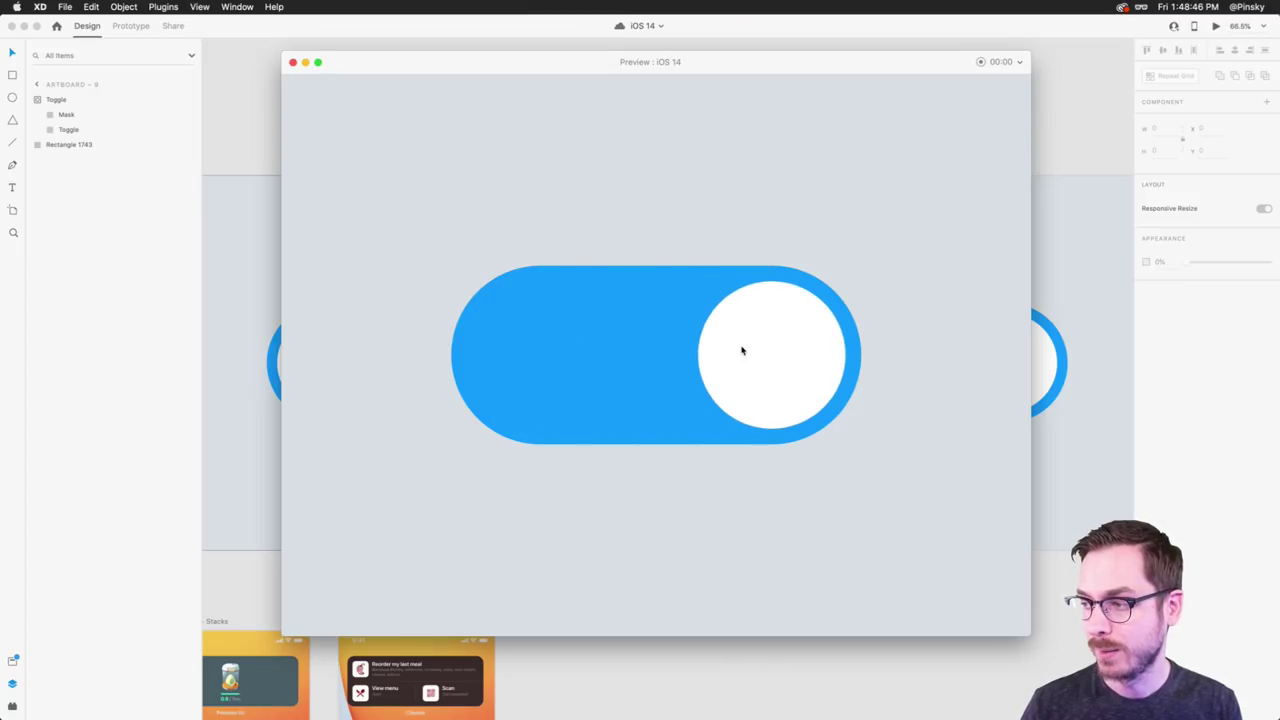
key(super+w)
- In prototype mode, link the blue track rectangle on Artboard – 10 back to Artboard – 9 with a tap-triggered Auto-Animate
click(706, 163)
key(super+3)
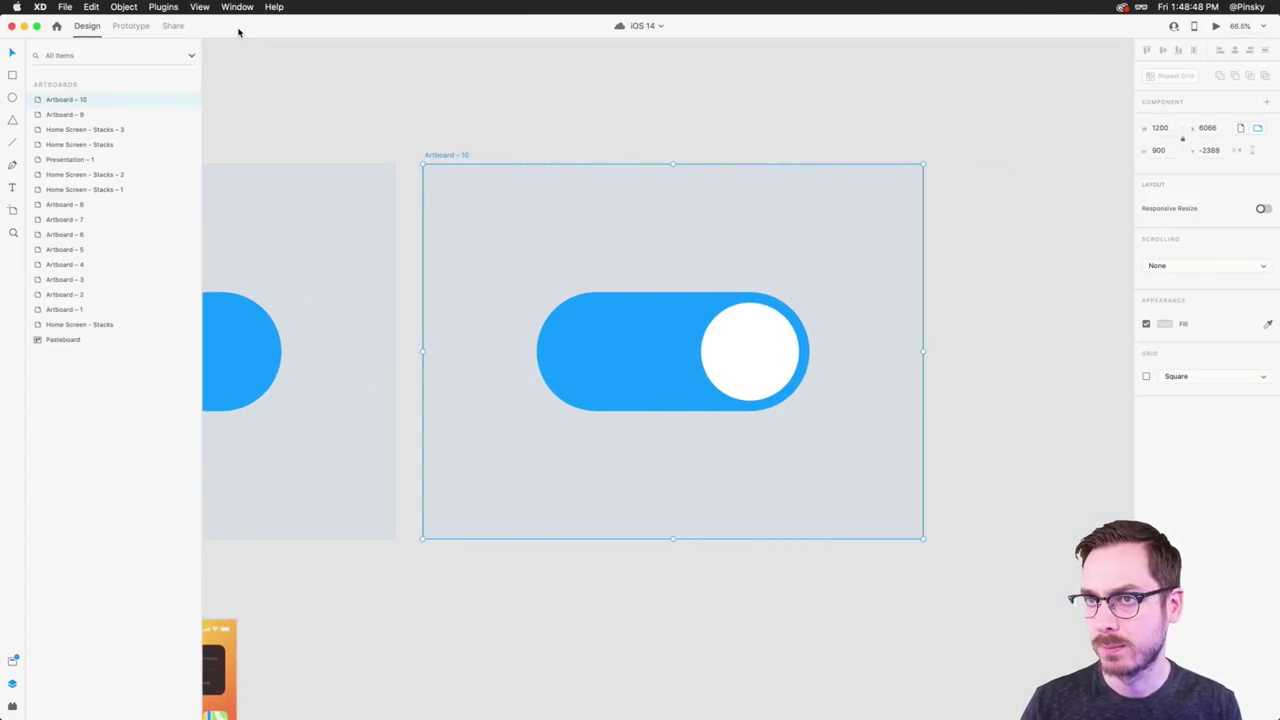
click(129, 25)
click(602, 340)
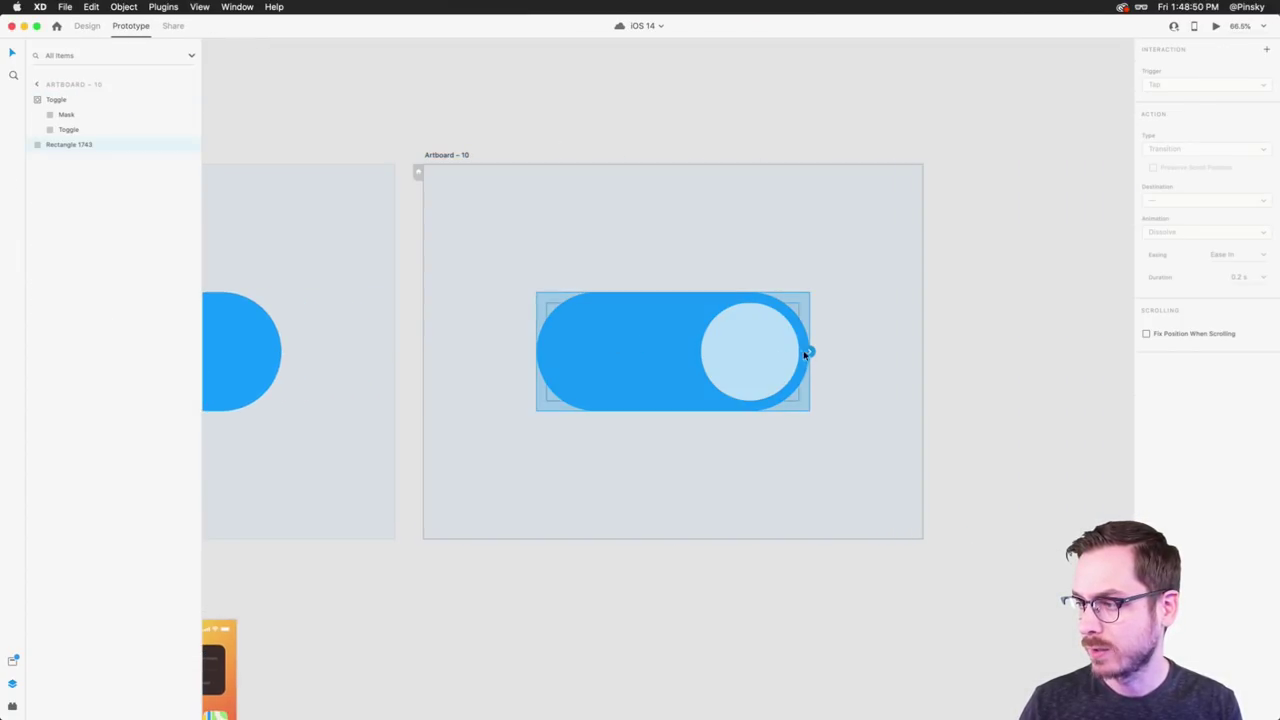
drag(806, 353, 279, 380)
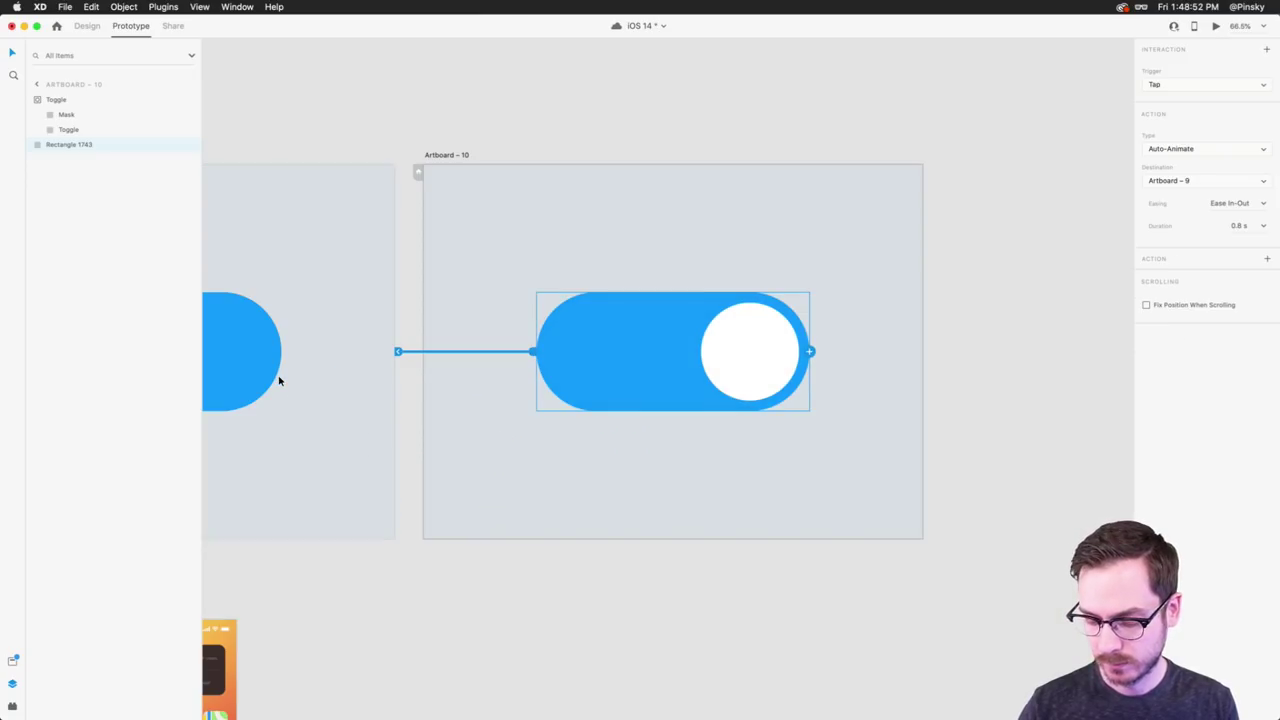
- Flip the toggle back and forth in the preview to test both transitions, and close the preview
key(super+Return)
click(786, 380)
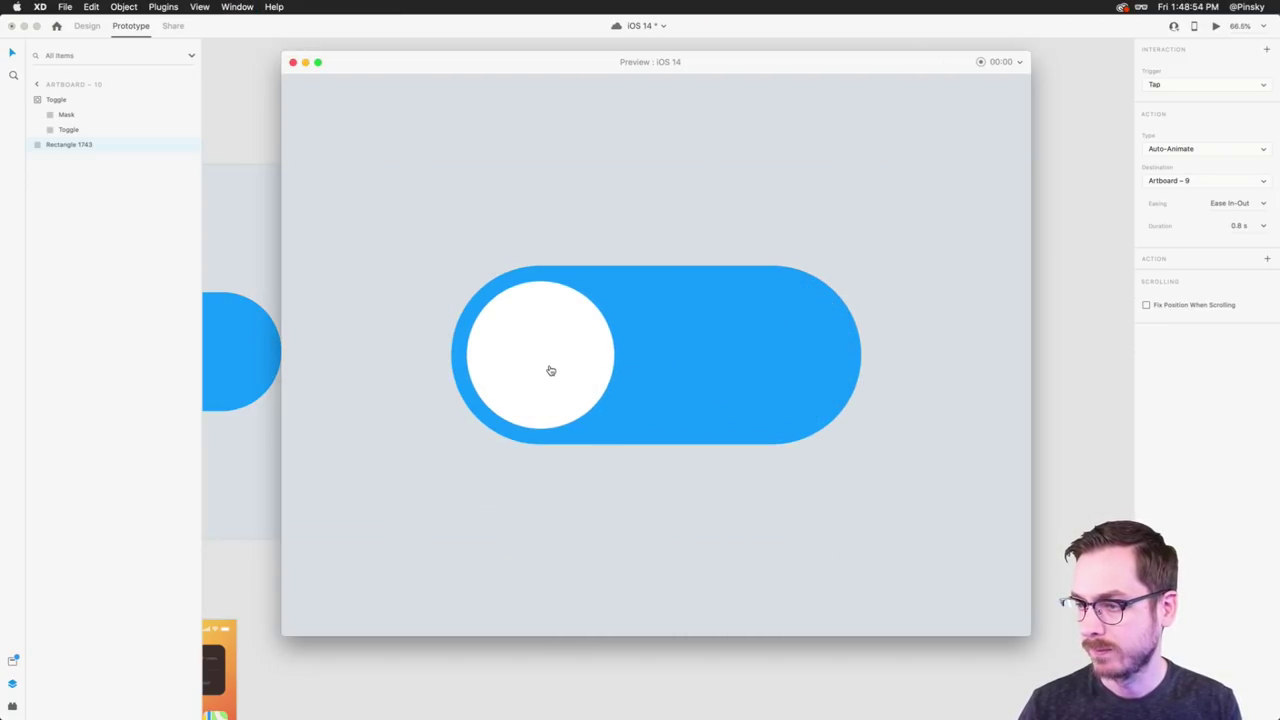
click(550, 371)
click(786, 350)
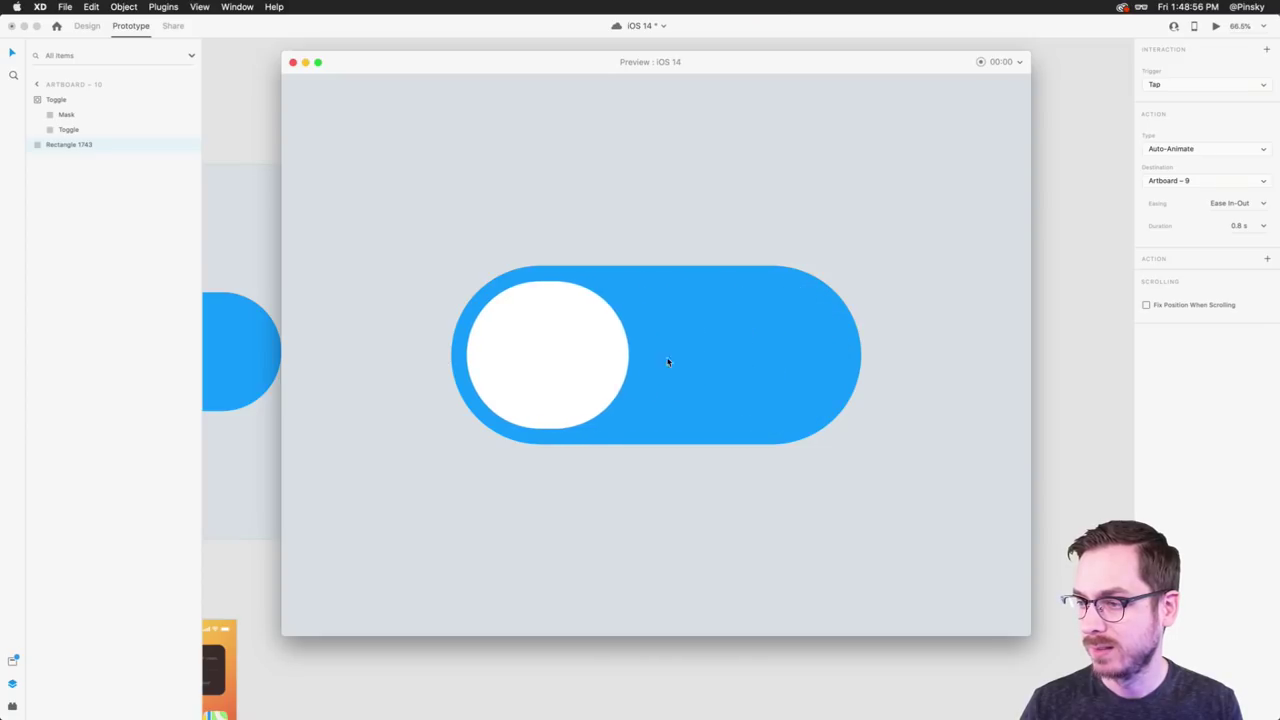
click(558, 366)
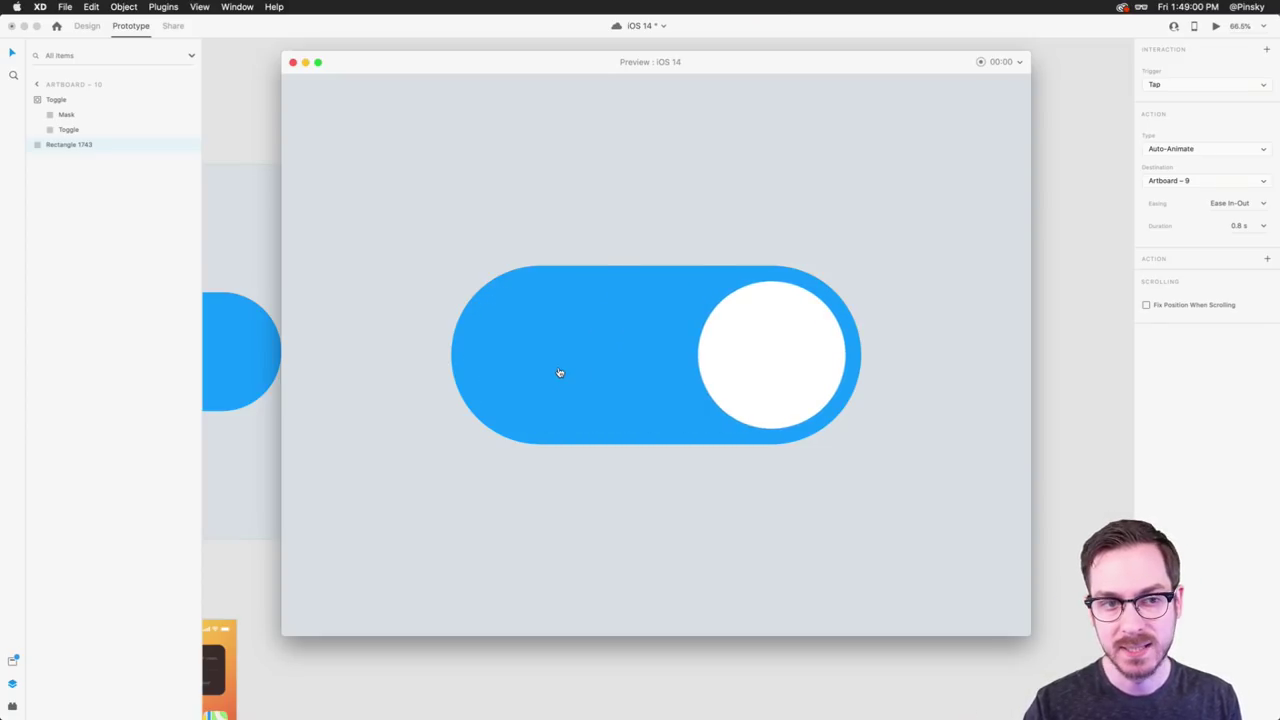
click(738, 350)
key(super+w)
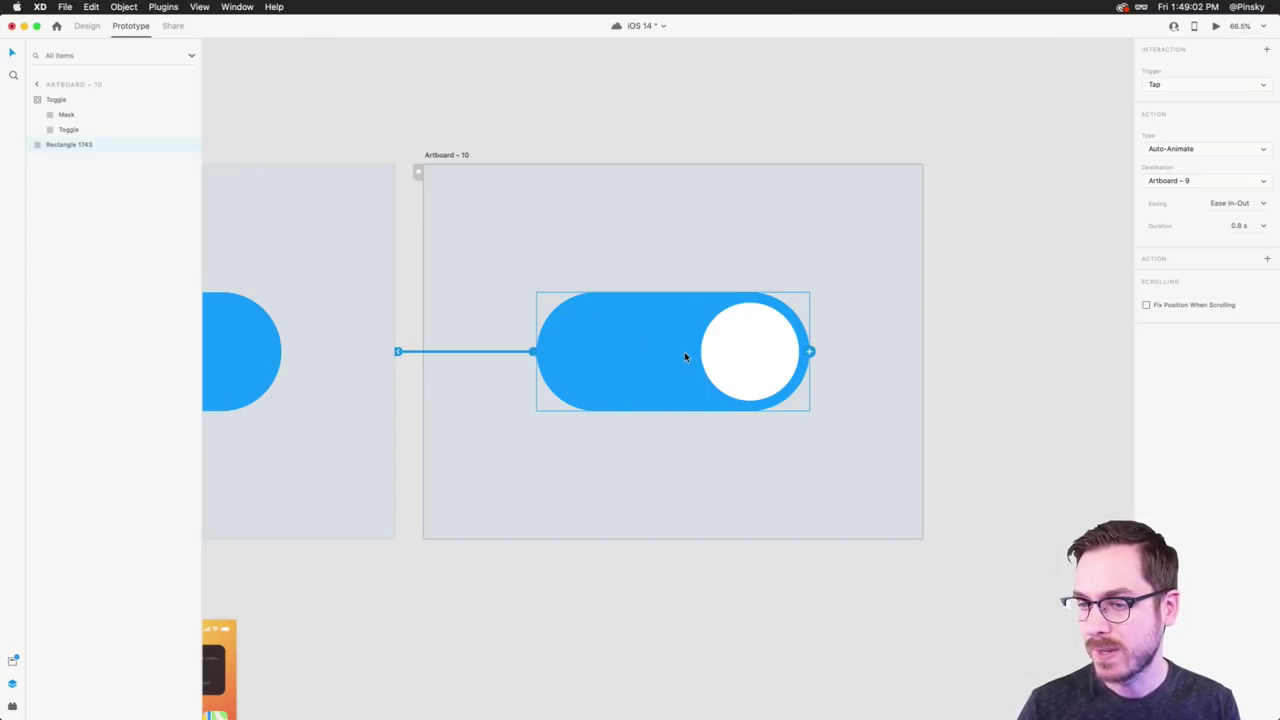
- In design mode, change the fill of the track rectangle on Artboard – 9 to light gray
scroll(684, 357, left, 5)
click(87, 26)
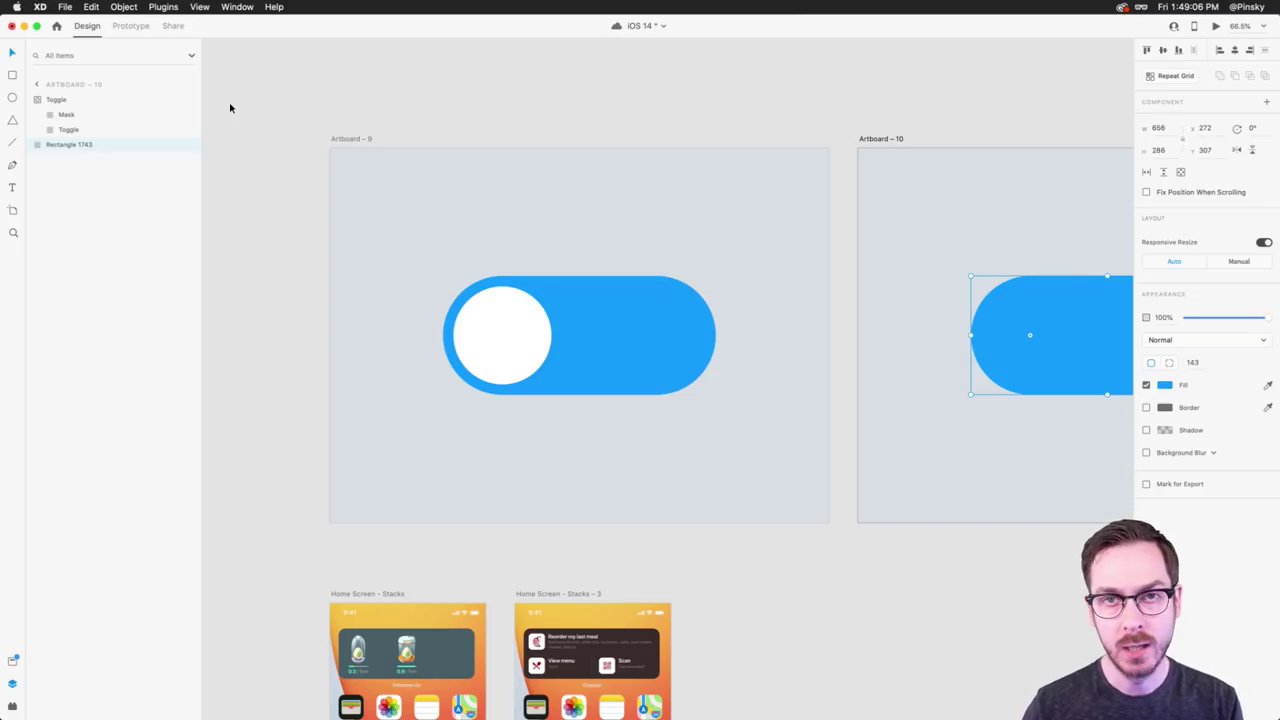
click(657, 331)
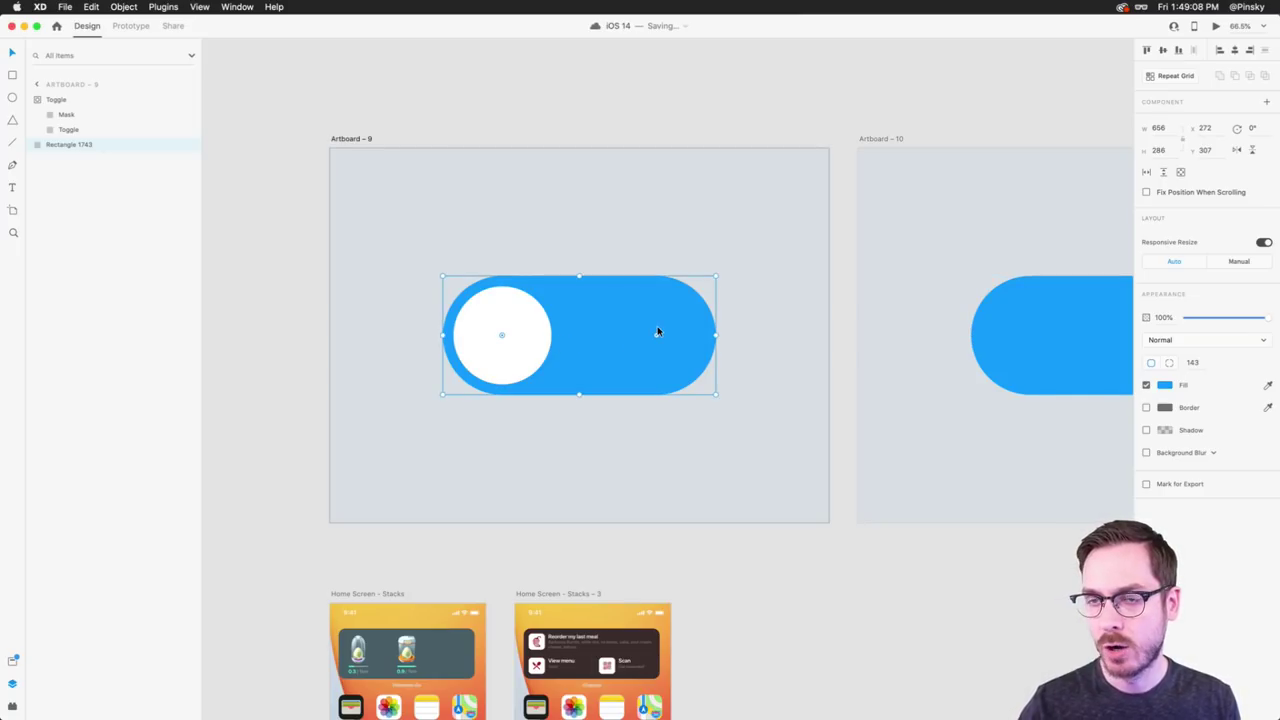
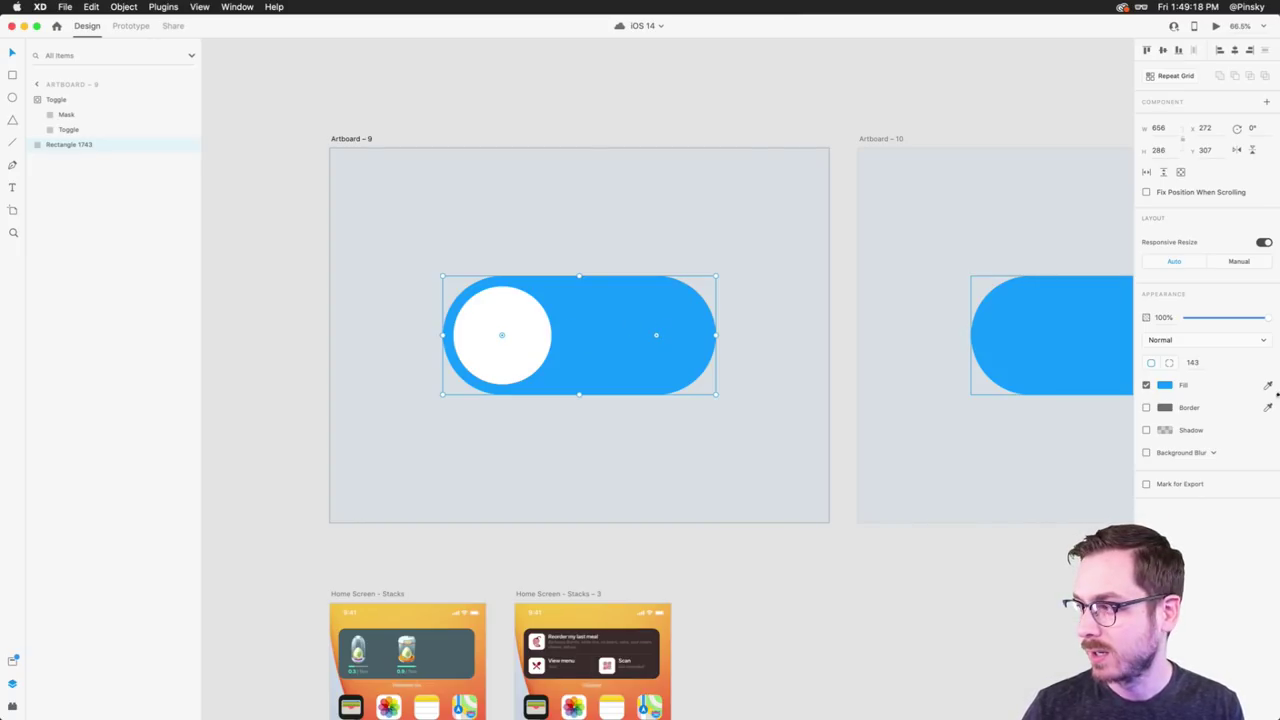
click(1165, 387)
drag(1022, 336, 989, 343)
- Preview the toggle animation with the gray off state, and close the preview
key(super+Return)
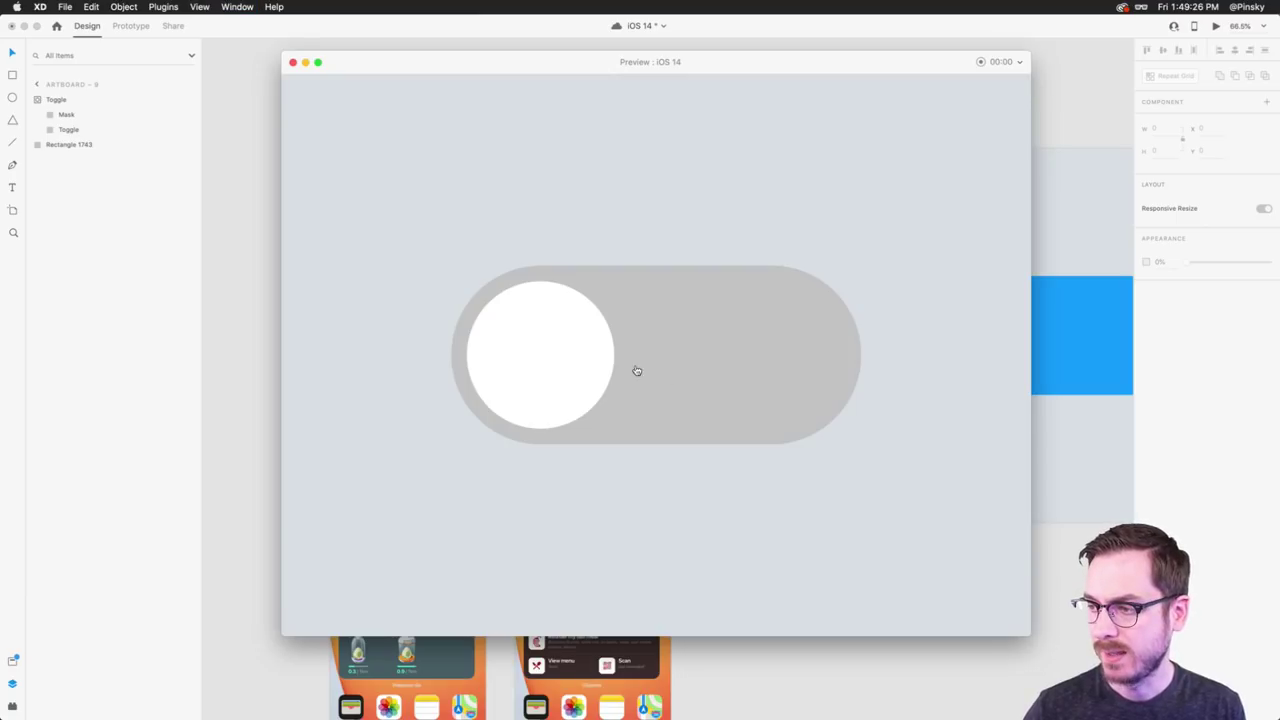
click(589, 358)
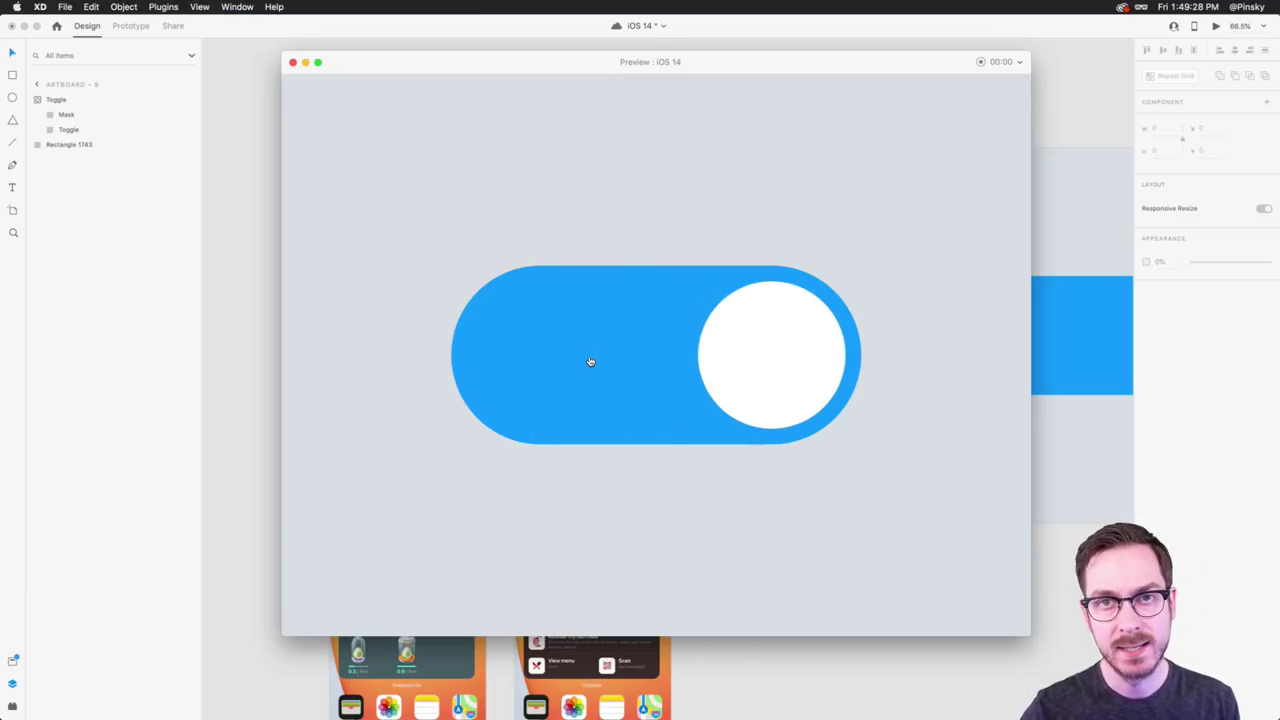
key(super+w)
- In prototype mode, set the duration of both Auto-Animate interactions between Artboard – 9 and Artboard – 10 to 0.4 s
click(133, 28)
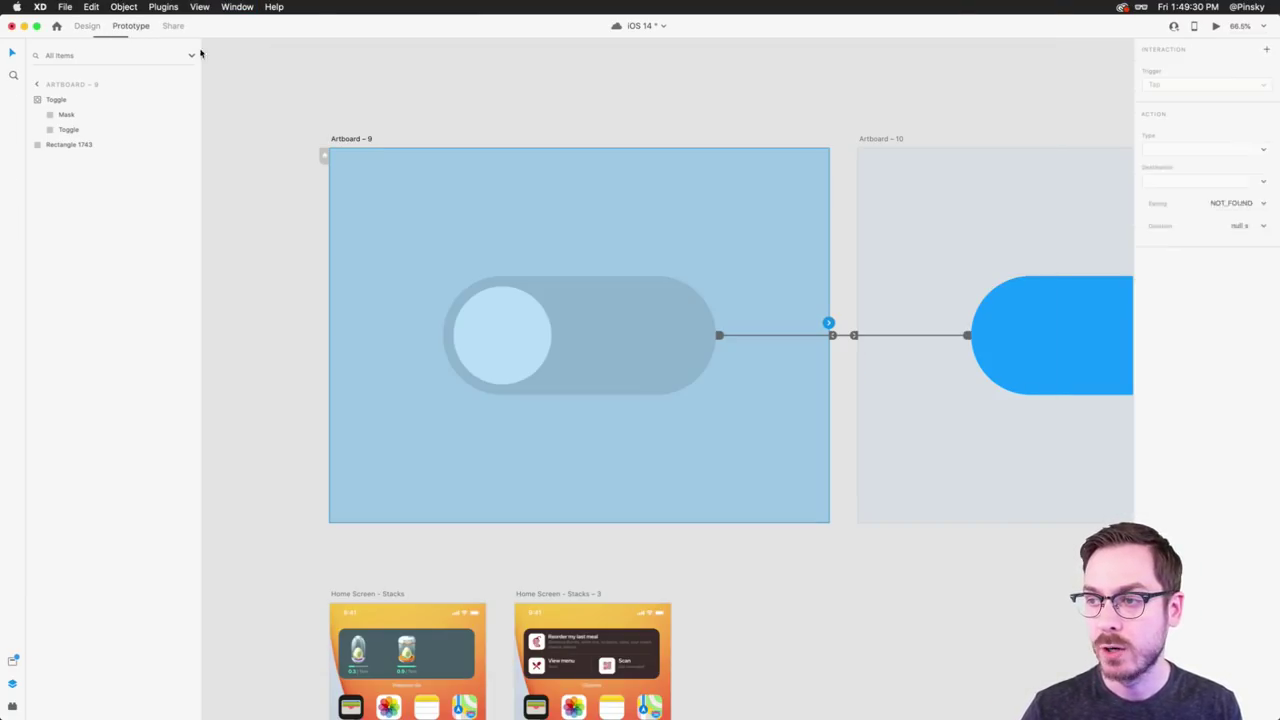
click(351, 138)
scroll(543, 309, right, 3)
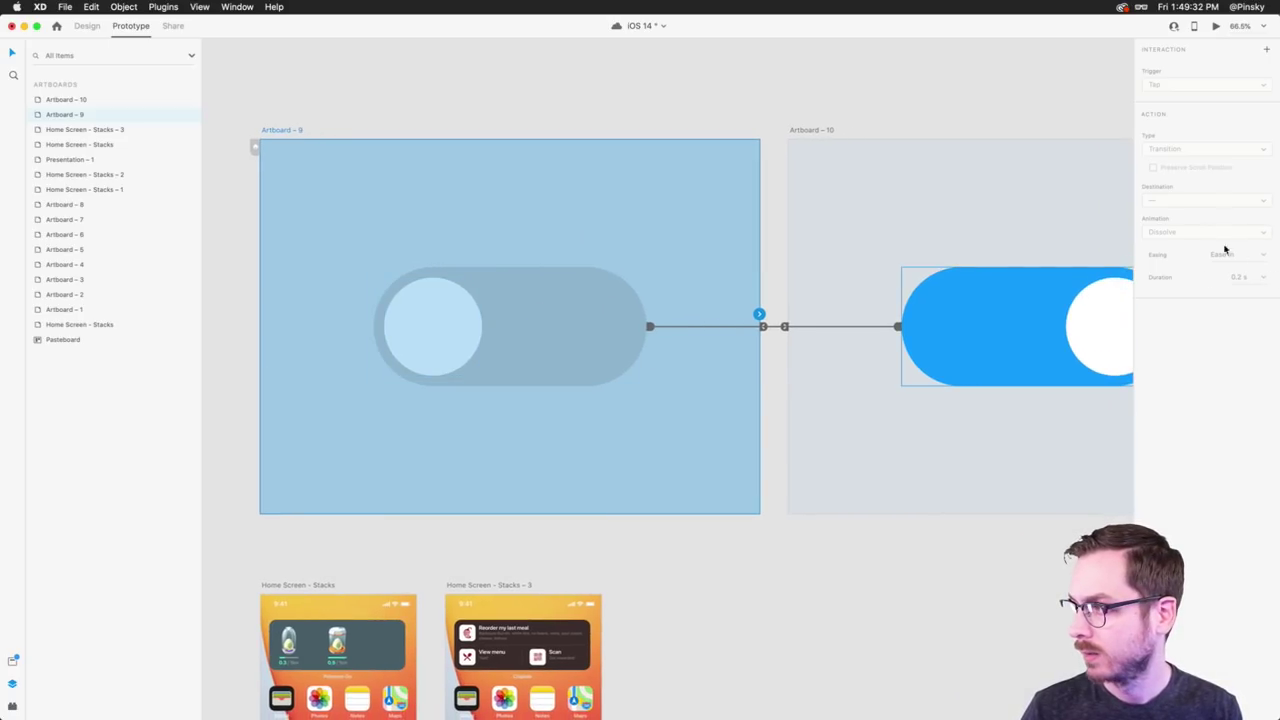
click(705, 330)
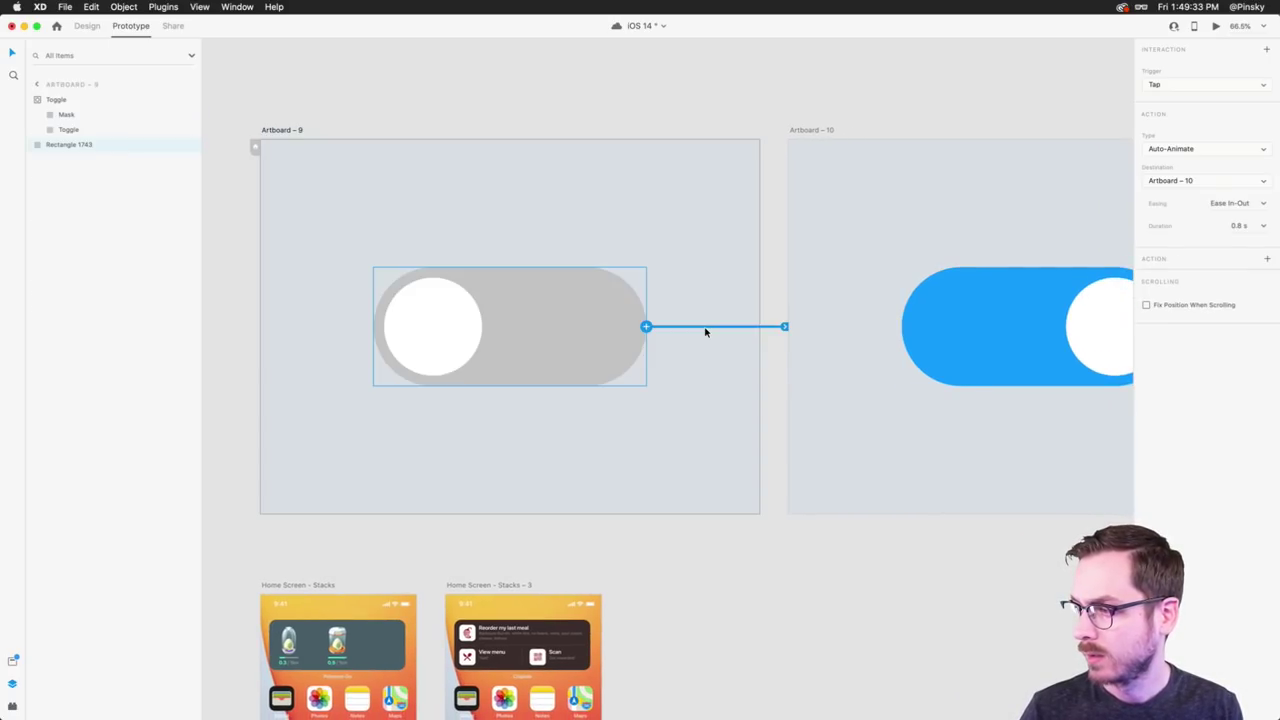
click(1245, 227)
click(1239, 274)
click(1074, 326)
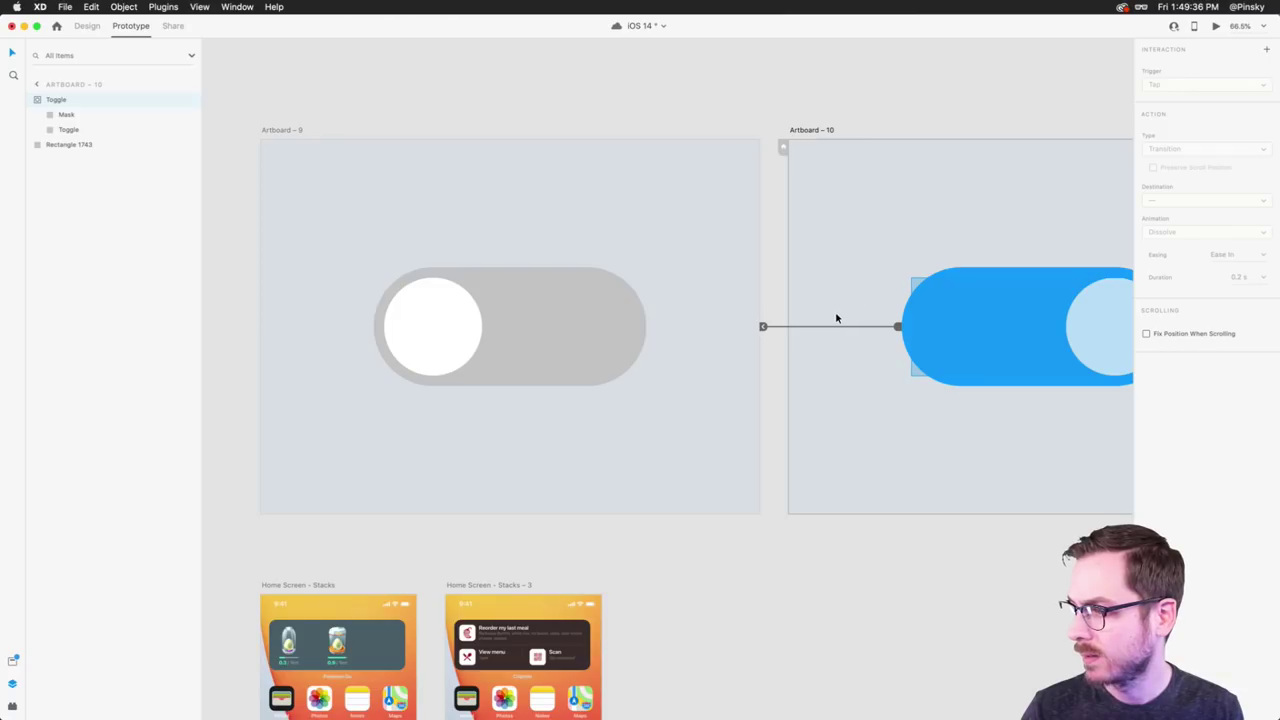
click(1262, 227)
click(1245, 250)
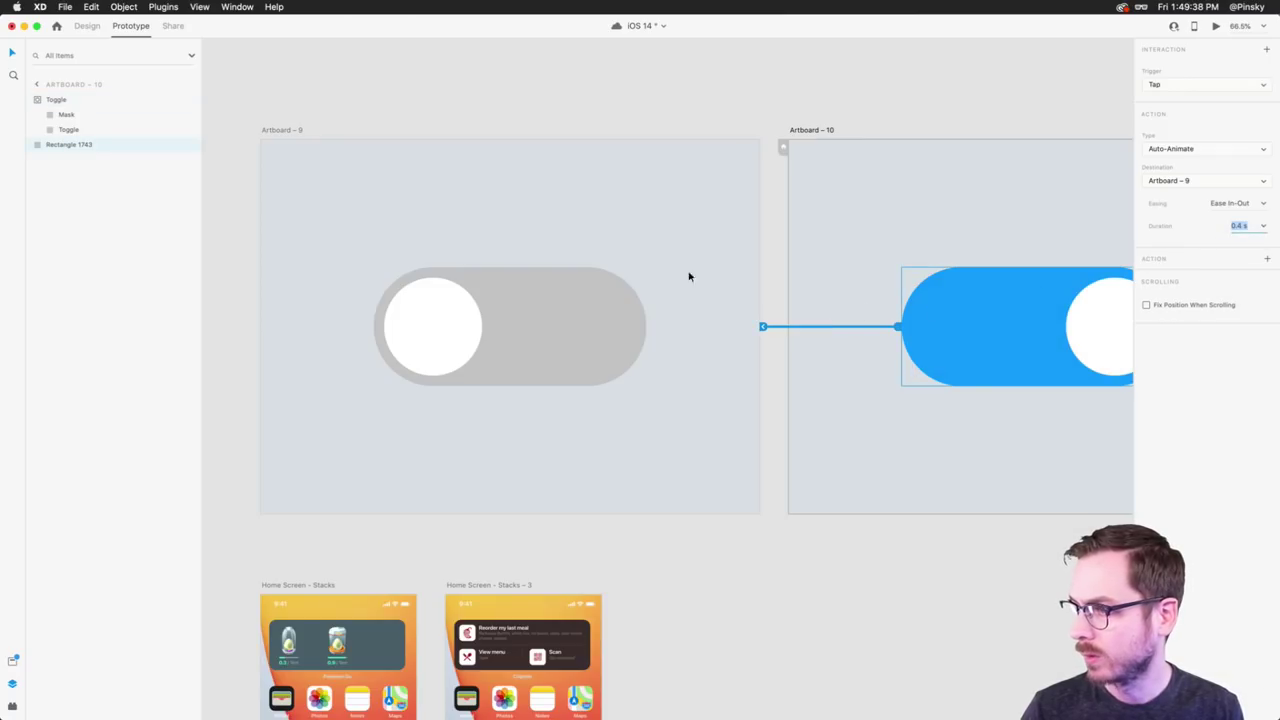
- Flip the toggle on and off in the preview from Artboard – 9 at the shorter duration, and close the preview
click(598, 270)
click(1215, 26)
click(523, 363)
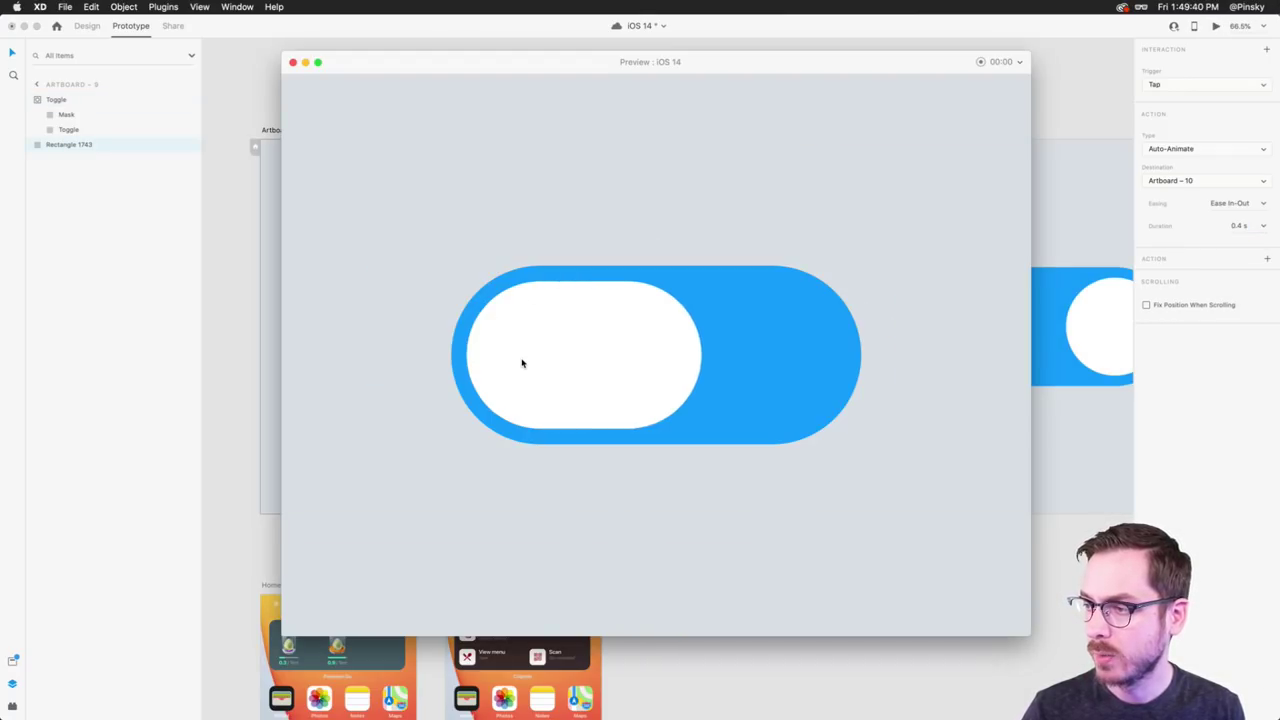
click(796, 341)
click(556, 355)
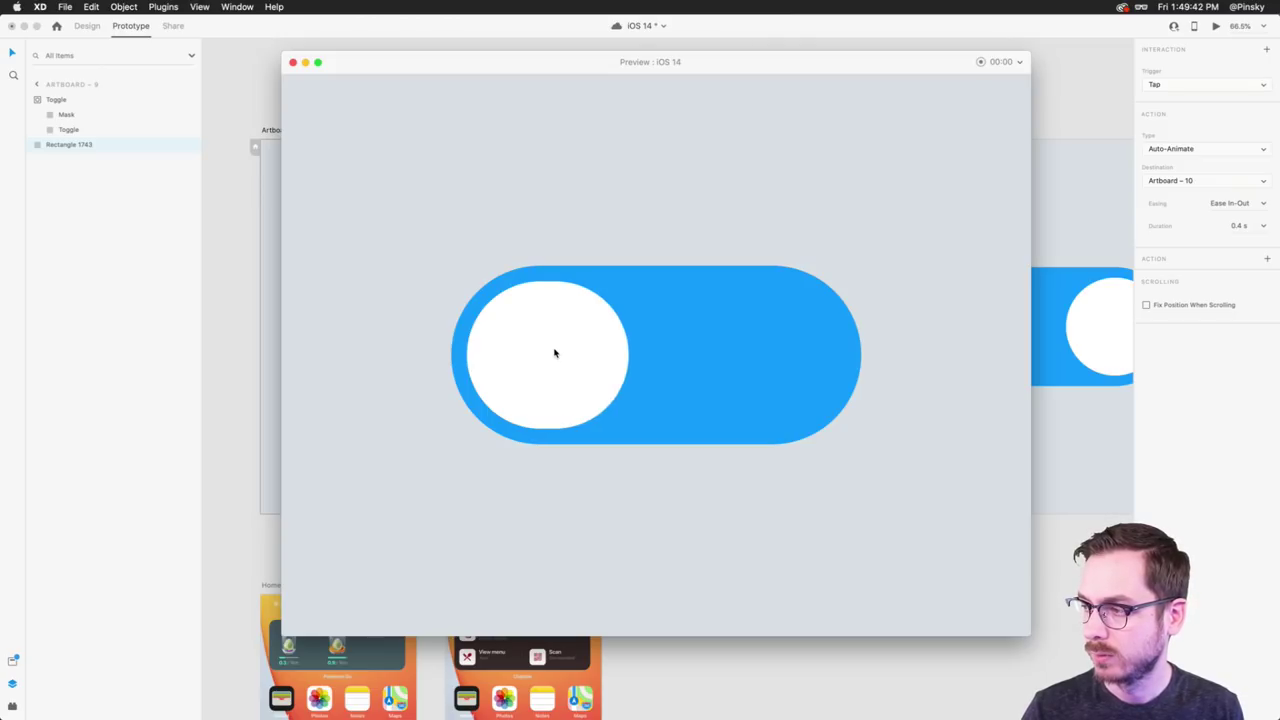
click(812, 362)
key(super+w)
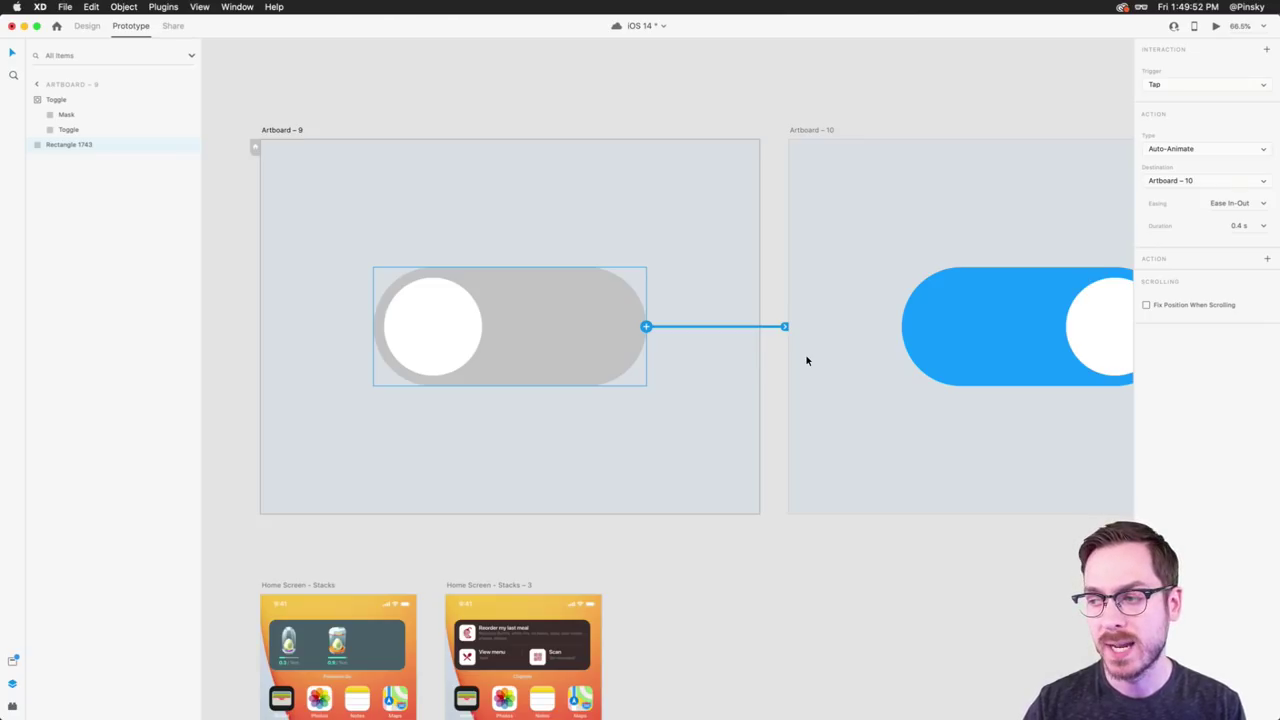
- Rename the Toggle mask group on Artboard – 10 as Toggle Switch
scroll(810, 352, right, 3)
click(950, 313)
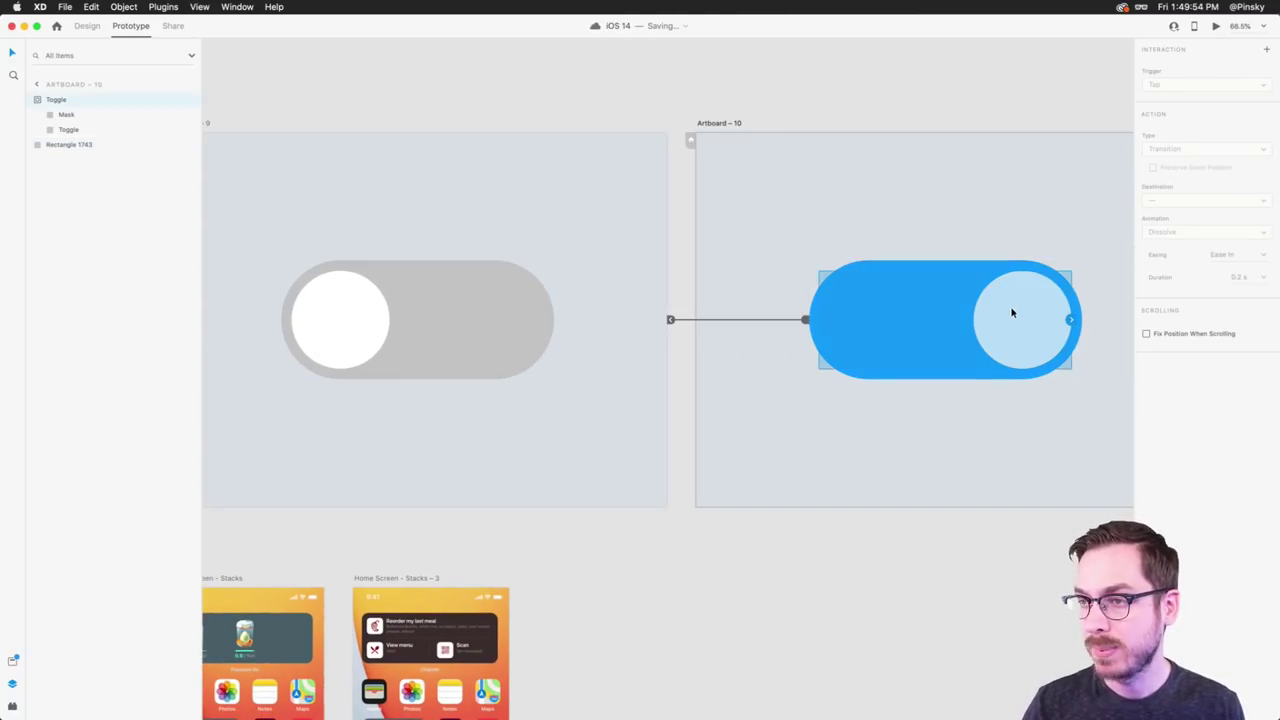
double_click(57, 101)
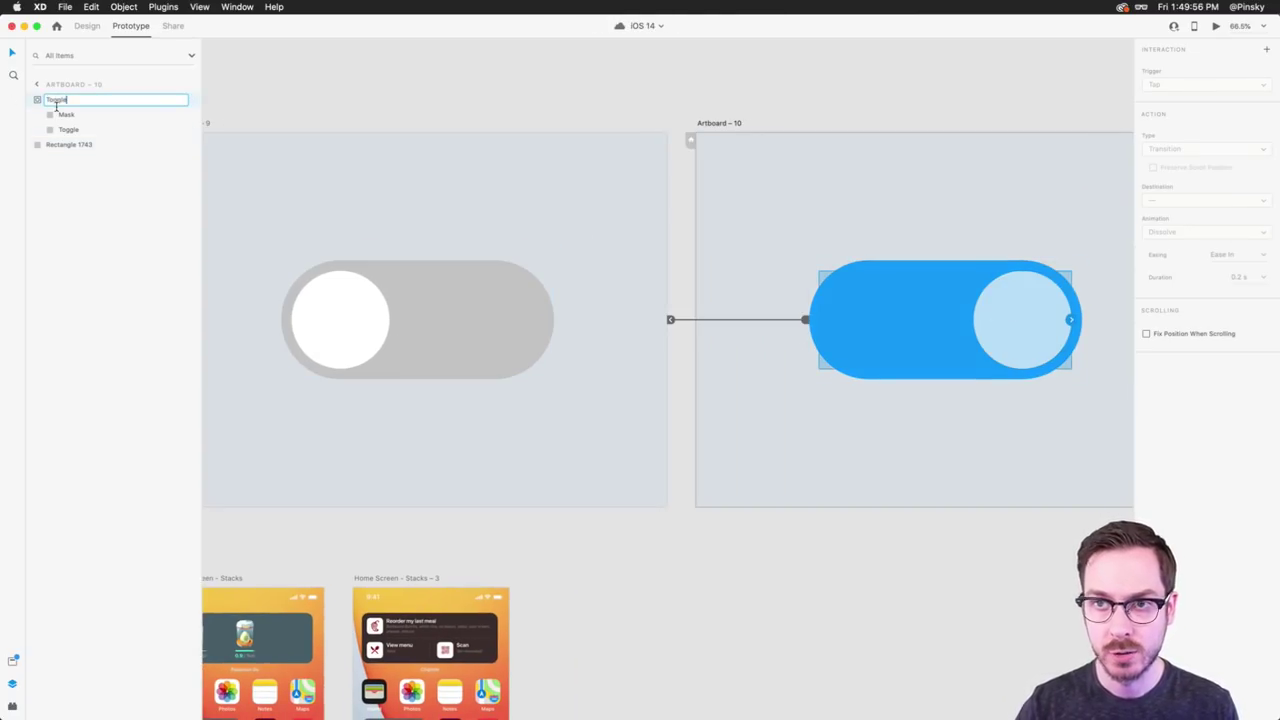
text(S)
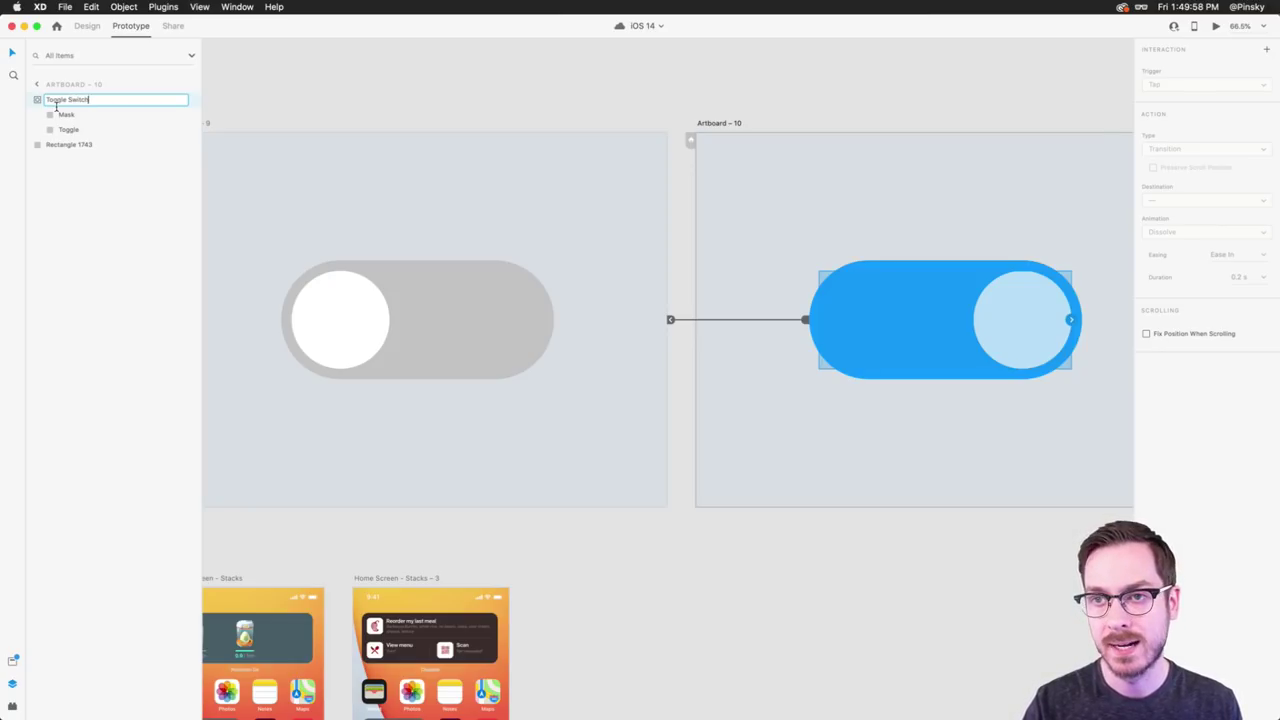
text(witch)
key(Return)
- Preview the toggle from Artboard – 9 with mismatched group names, close the preview, and undo the group rename on Artboard – 10
click(290, 285)
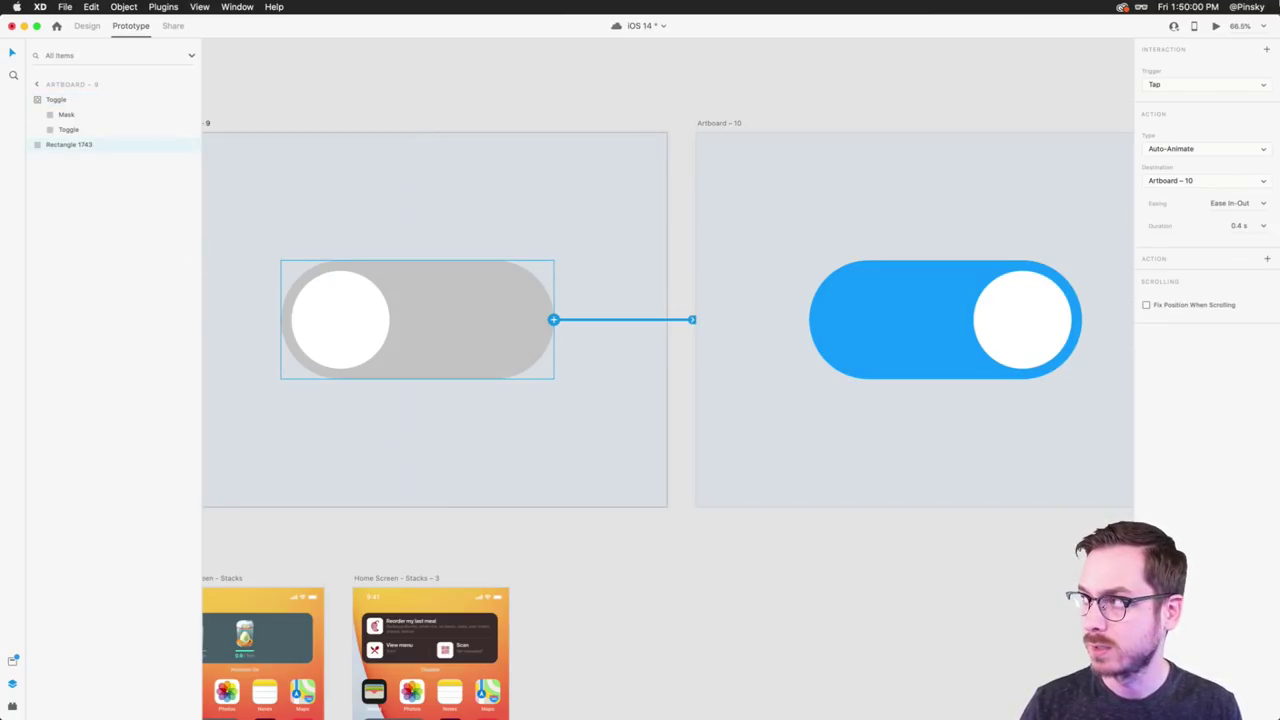
click(1216, 26)
click(552, 341)
click(817, 364)
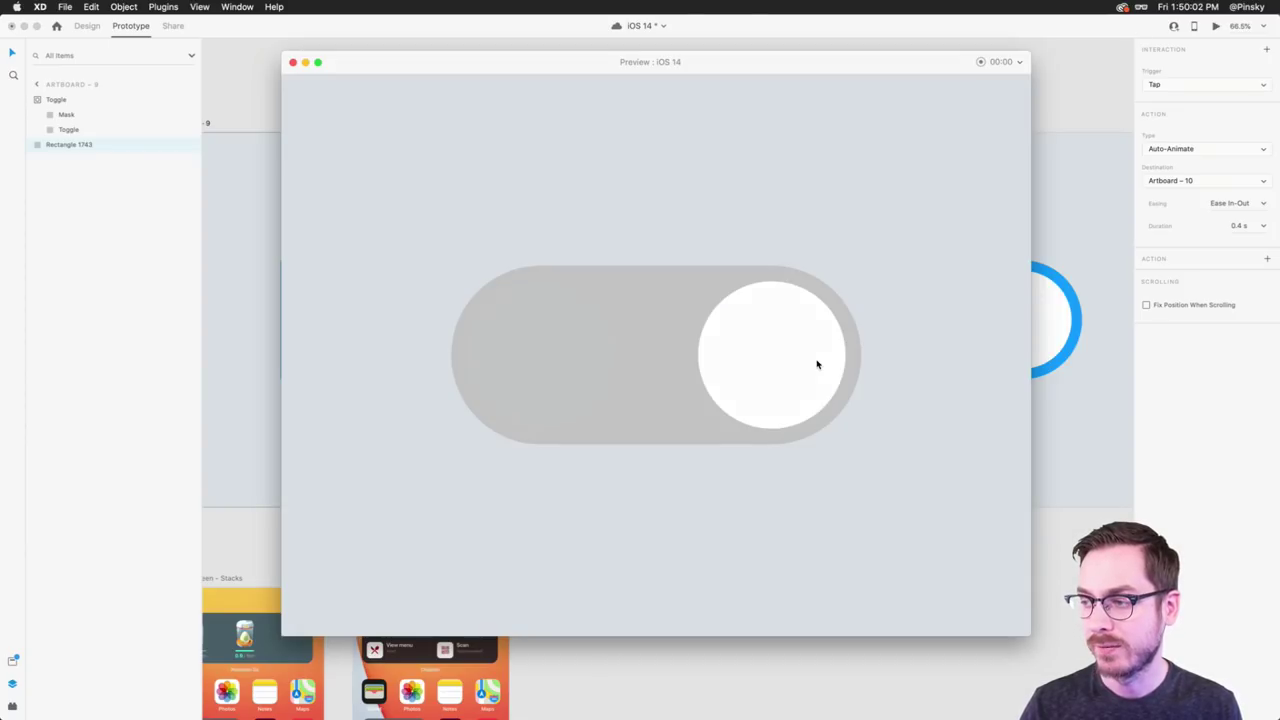
click(555, 346)
click(785, 373)
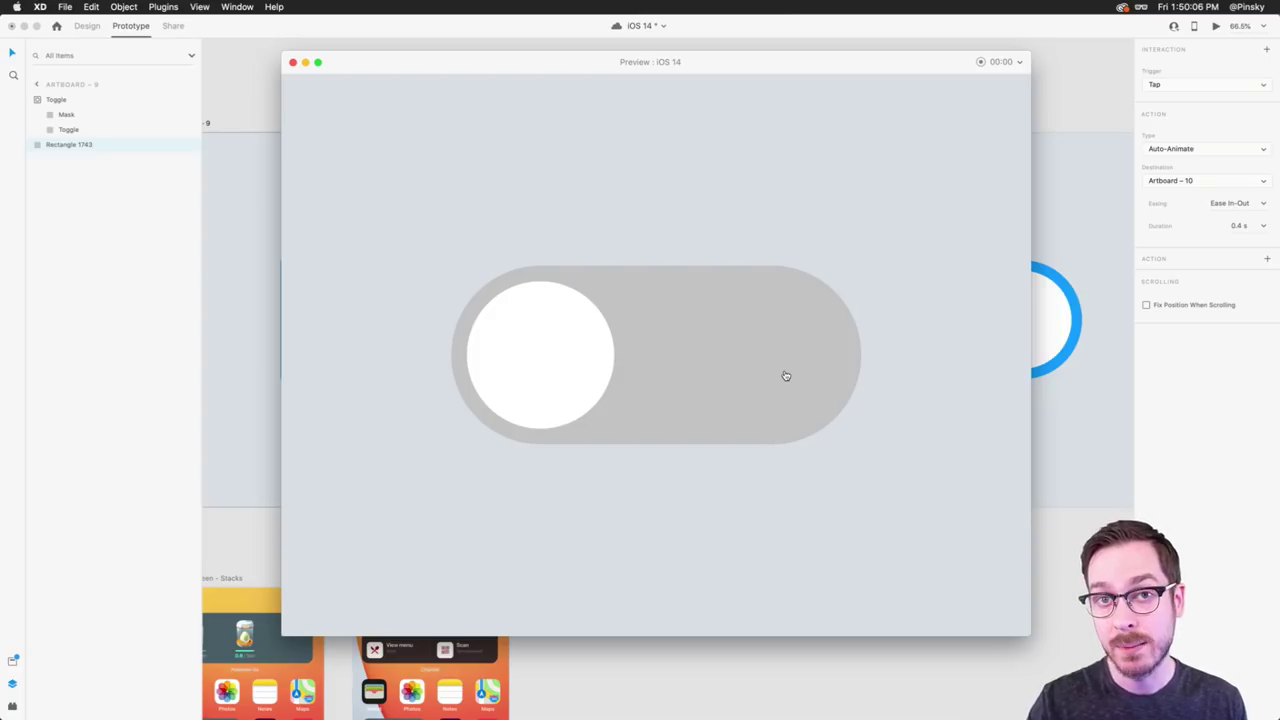
key(Escape)
key(super+z)
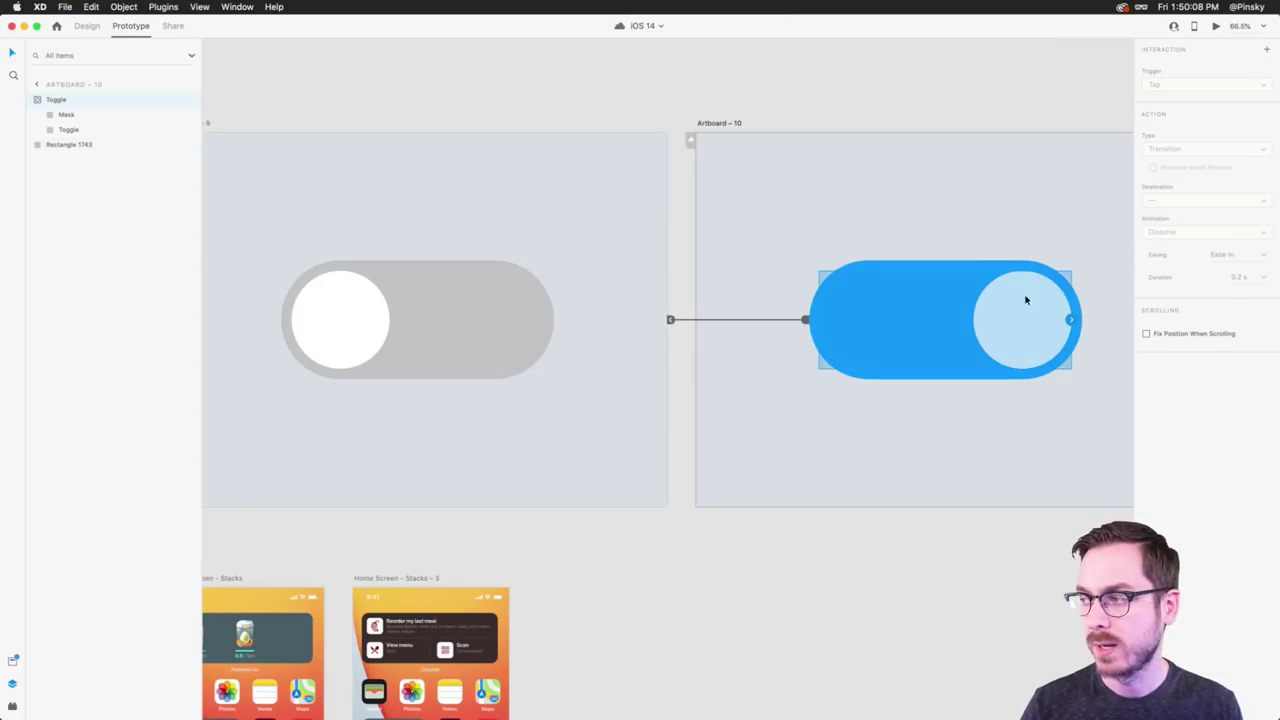
- In design mode, select the knob on Artboard – 9, preview the toggle with matching layer names, and close the preview
click(87, 26)
click(313, 316)
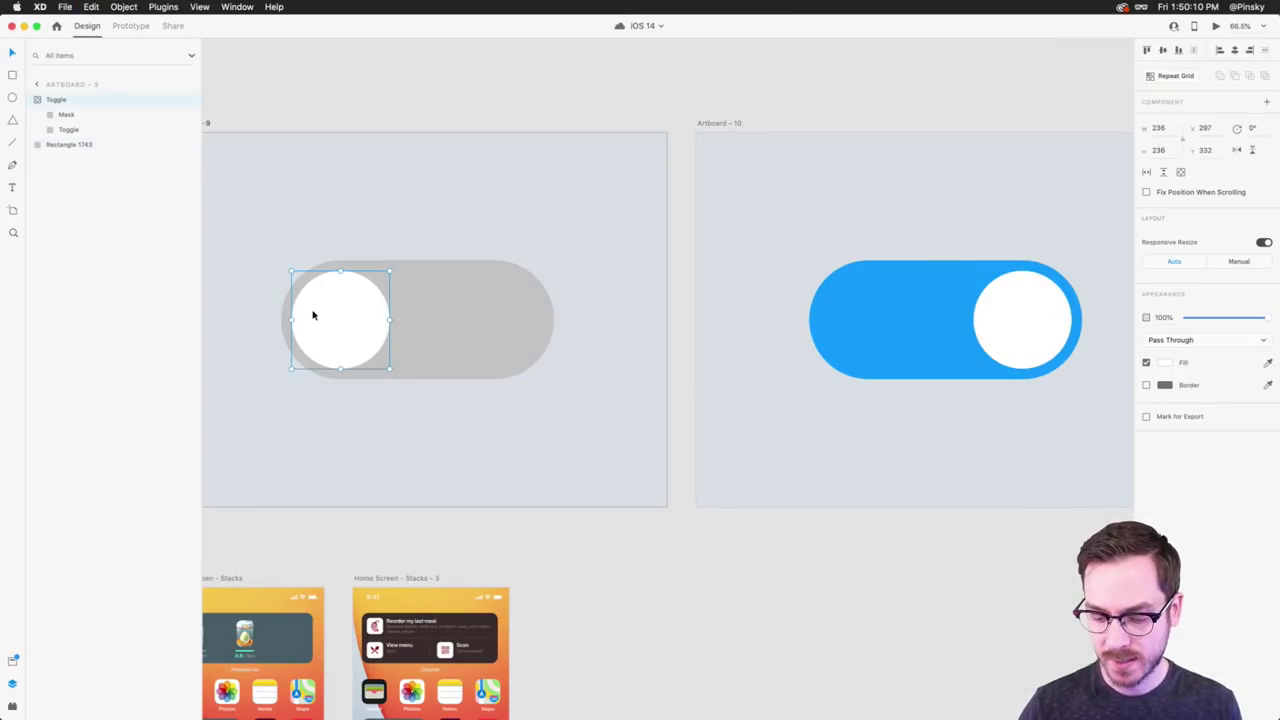
key(super+Return)
click(646, 420)
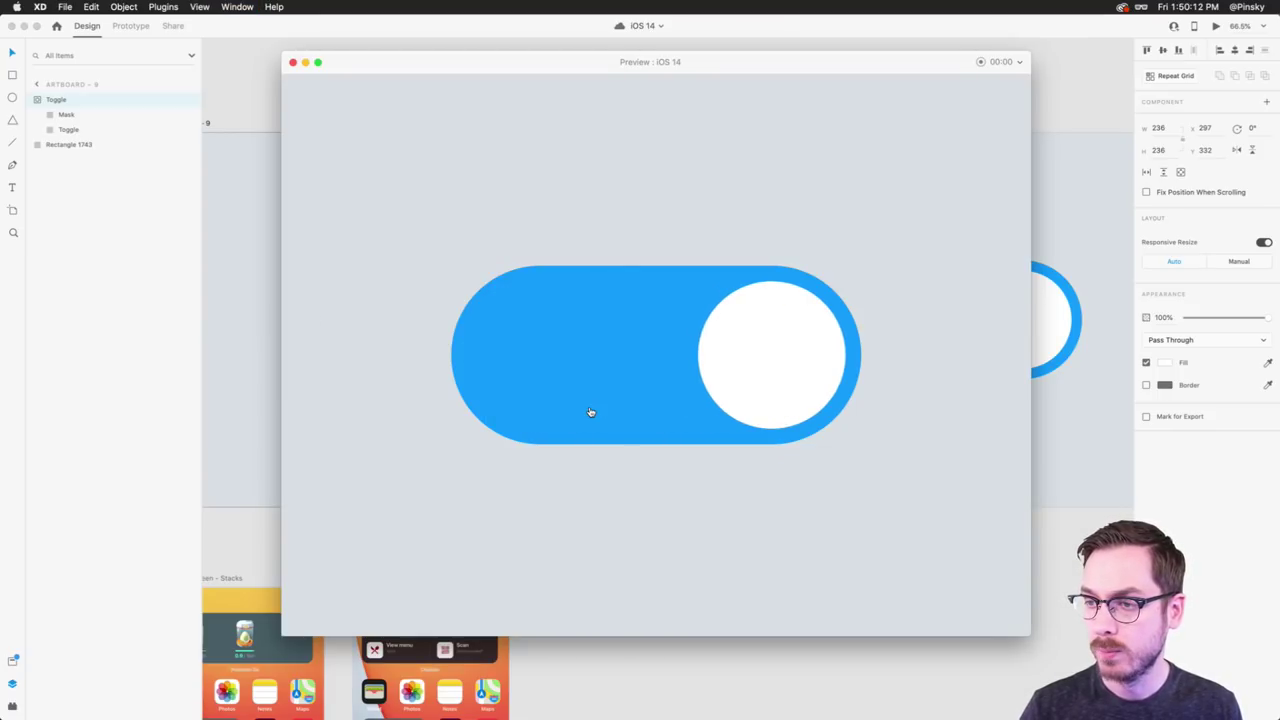
key(super+w)
- Deselect the artwork, switch to Safari to look at the toggle shot on Dribbble, and return to Adobe XD
click(457, 200)
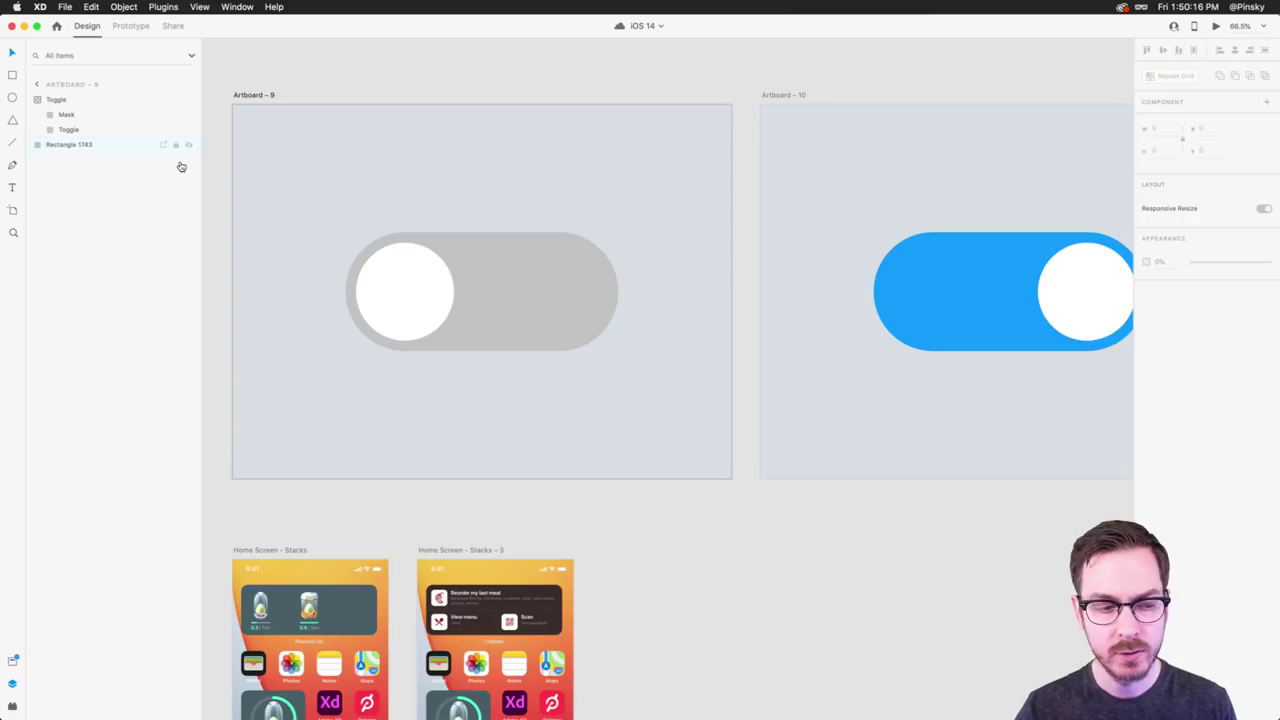
key(super+Tab)
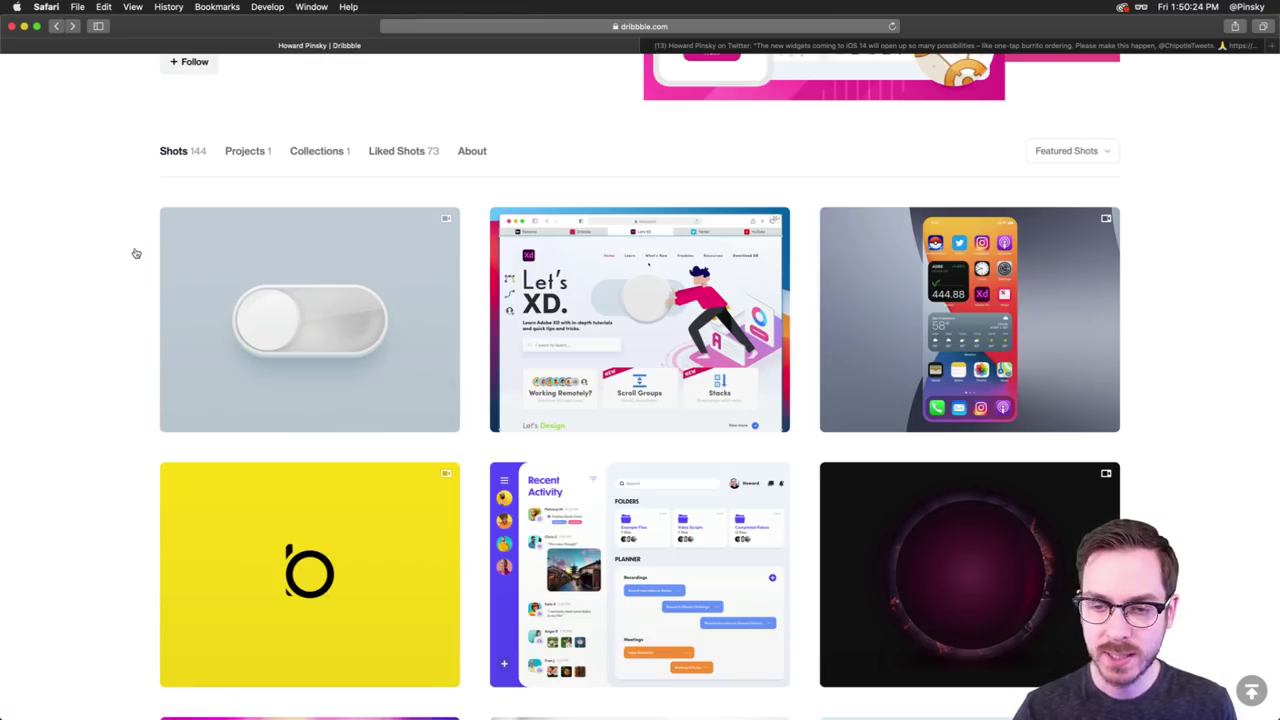
key(super+Tab)
- Duplicate the gray track on Artboard – 9, place the copy behind the original at Y 317, and fill it with a darker gray
click(580, 307)
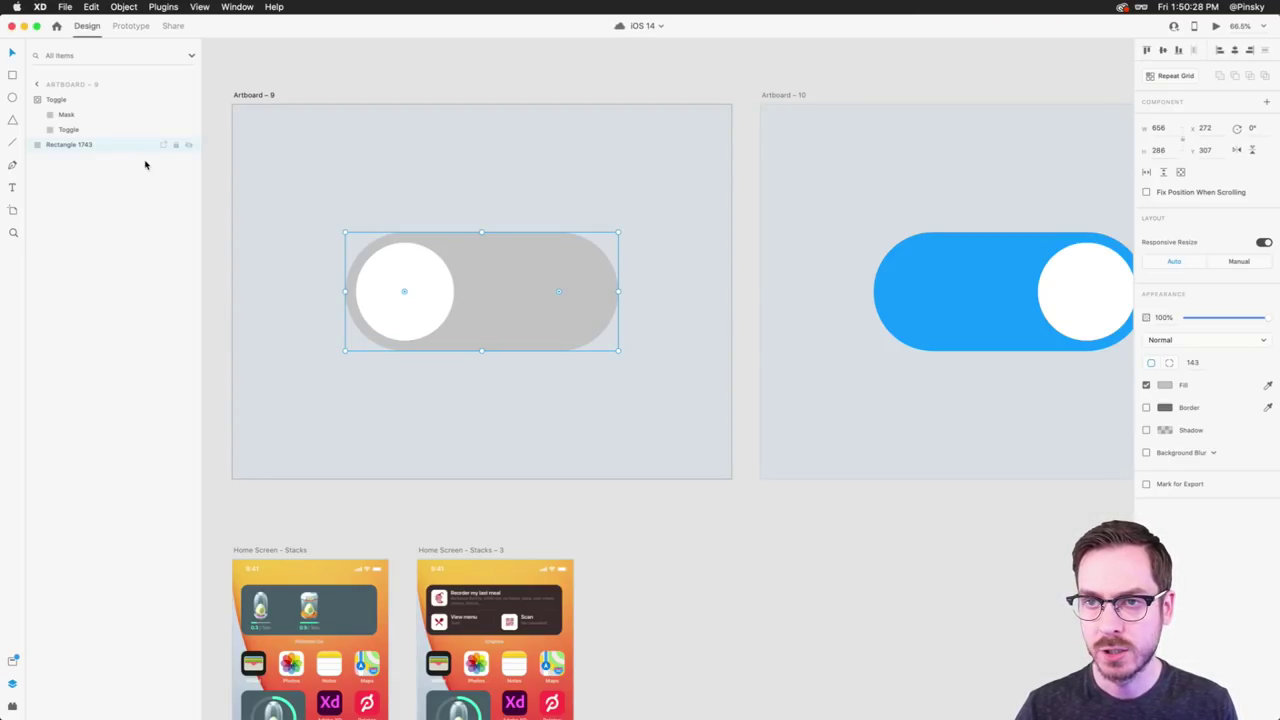
key(super+d)
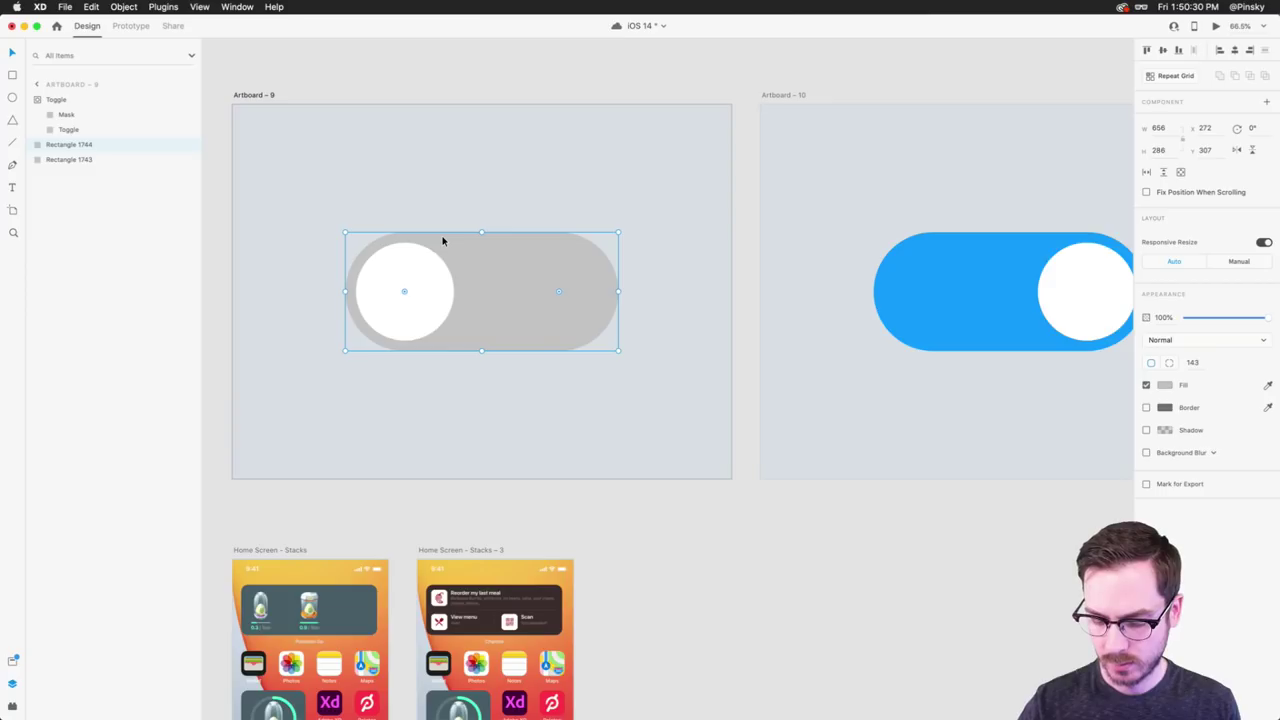
drag(443, 240, 471, 248)
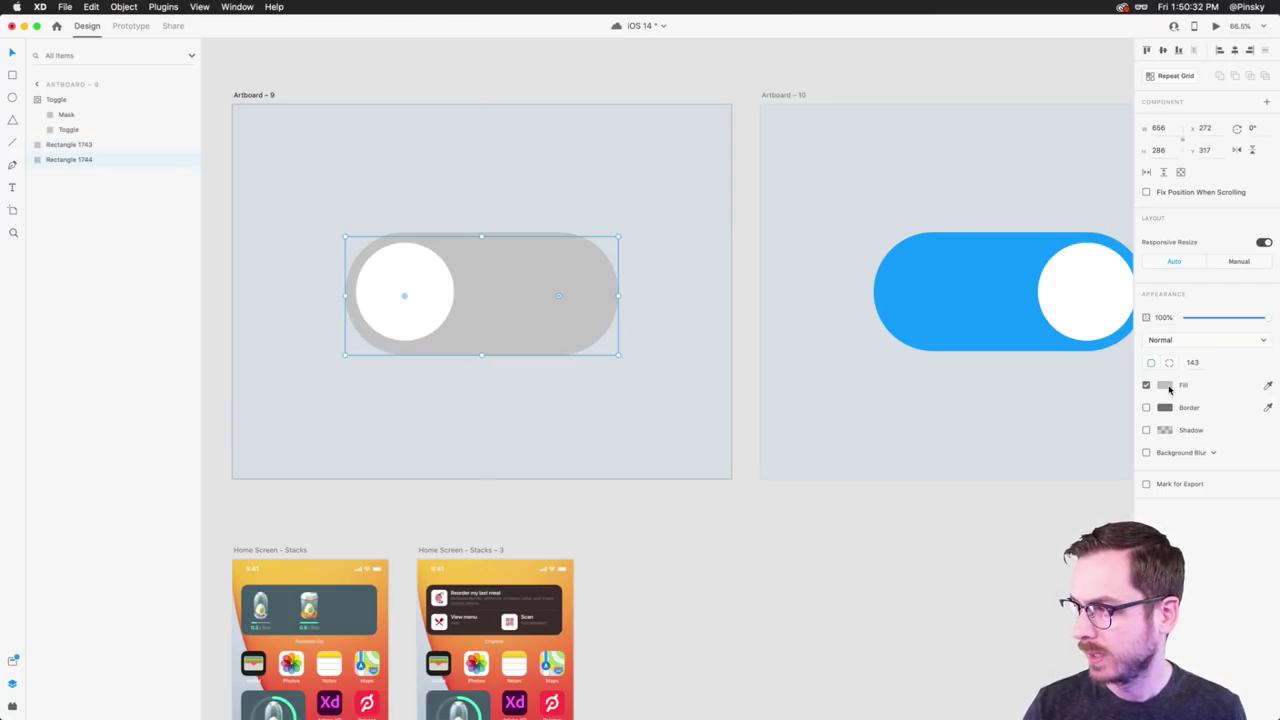
click(1165, 386)
drag(1015, 347, 1017, 354)
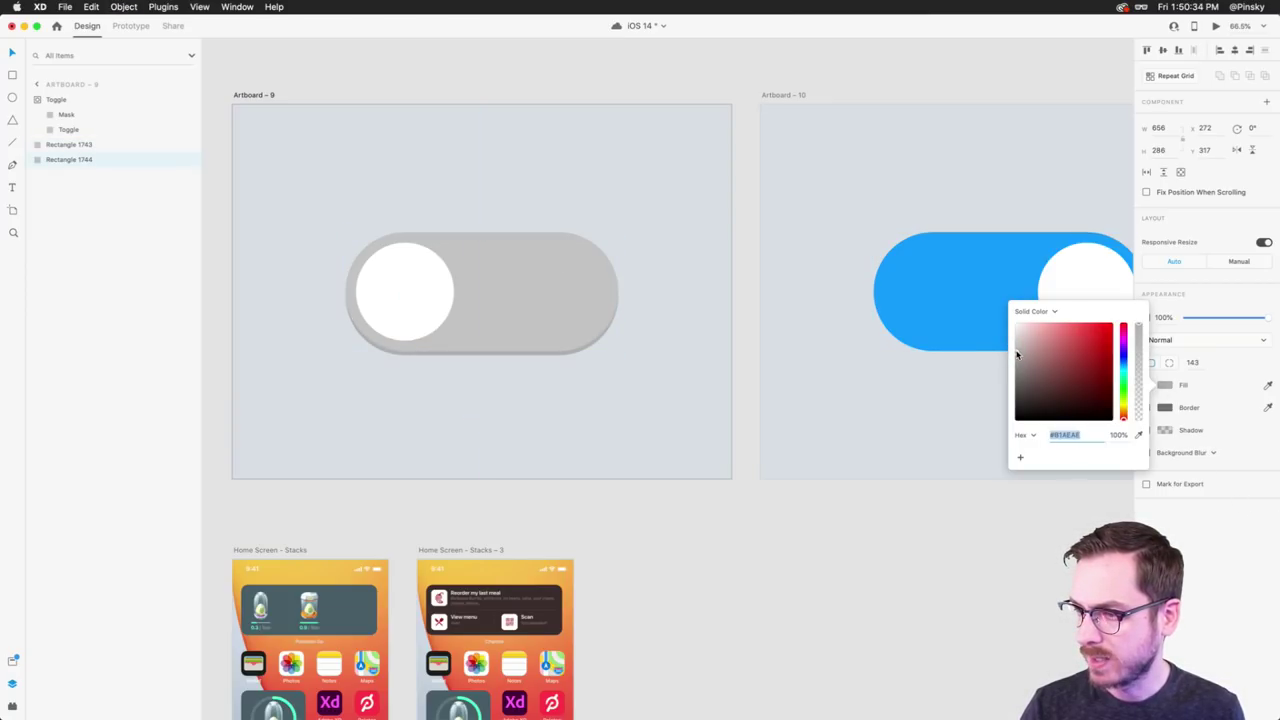
click(503, 257)
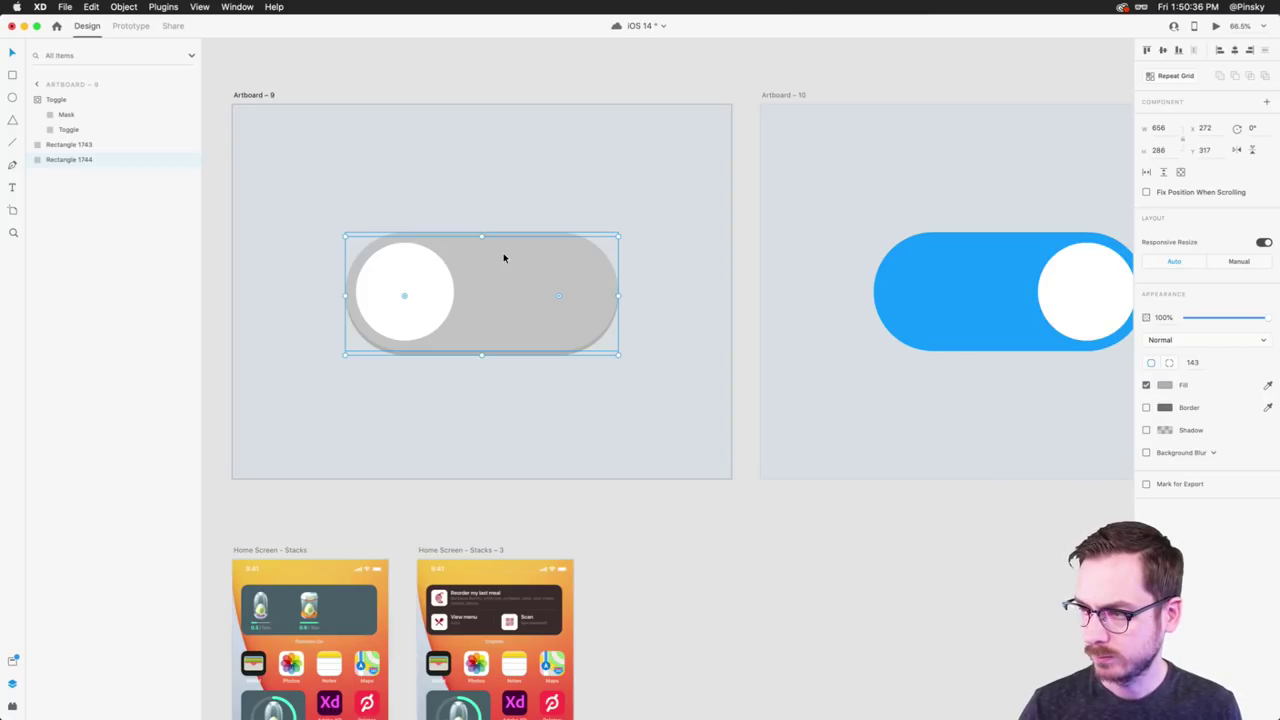
- Narrow the rear track copy evenly from both sides to a width of 650
scroll(483, 294, up, 5)
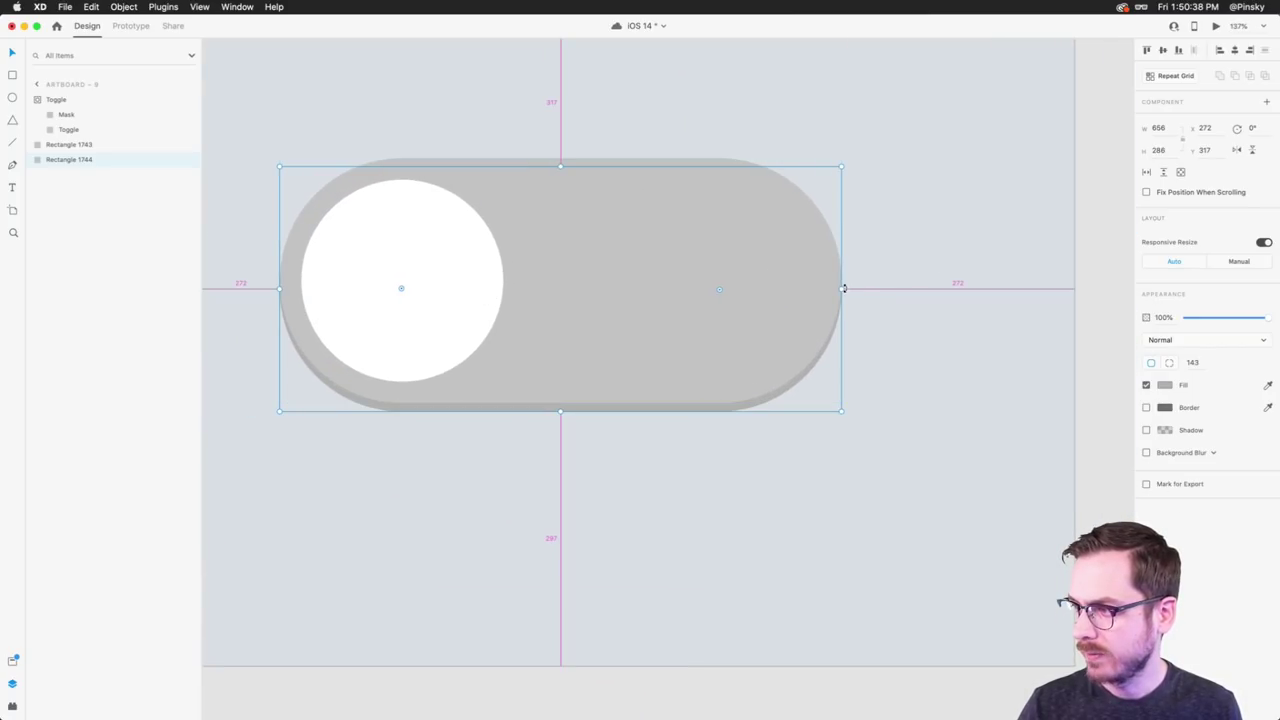
drag(843, 288, 837, 287)
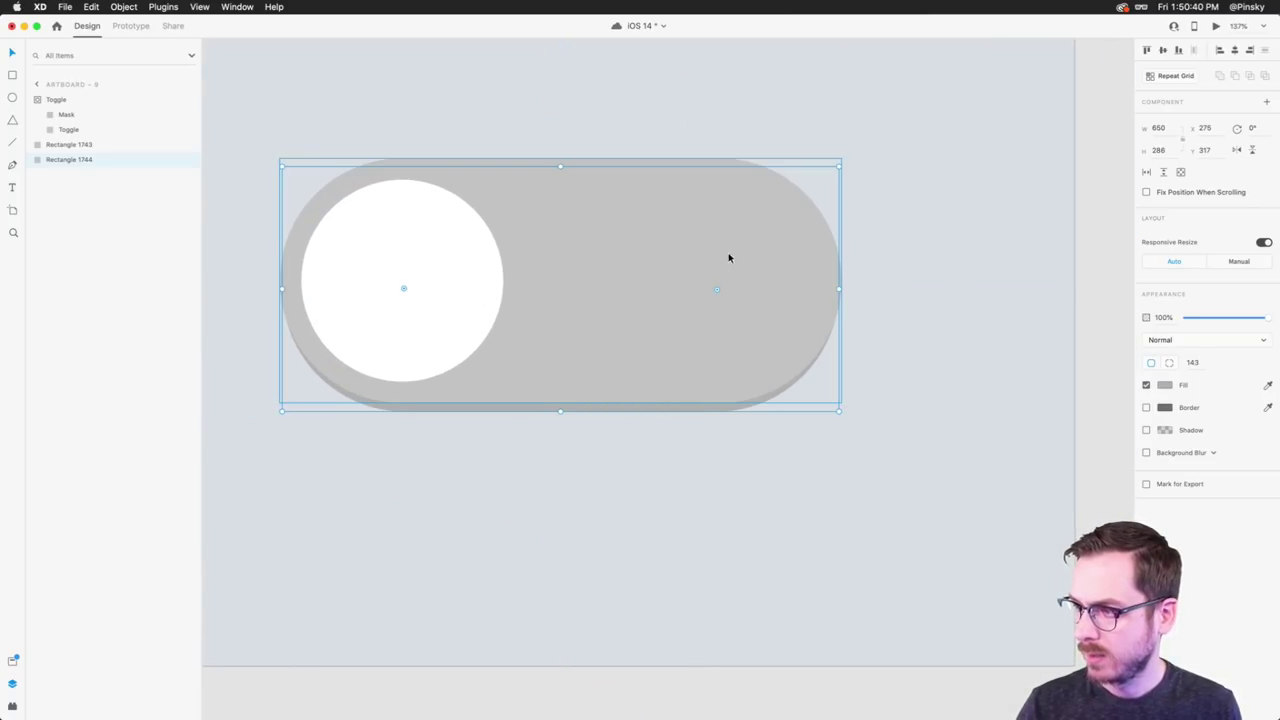
mouse_move(716, 288)
mouse_down()
mouse_move(725, 301)
mouse_move(709, 289)
mouse_up()
- Change the fill of the rear track copy to the light bluish gray #B6C0C3
click(1166, 388)
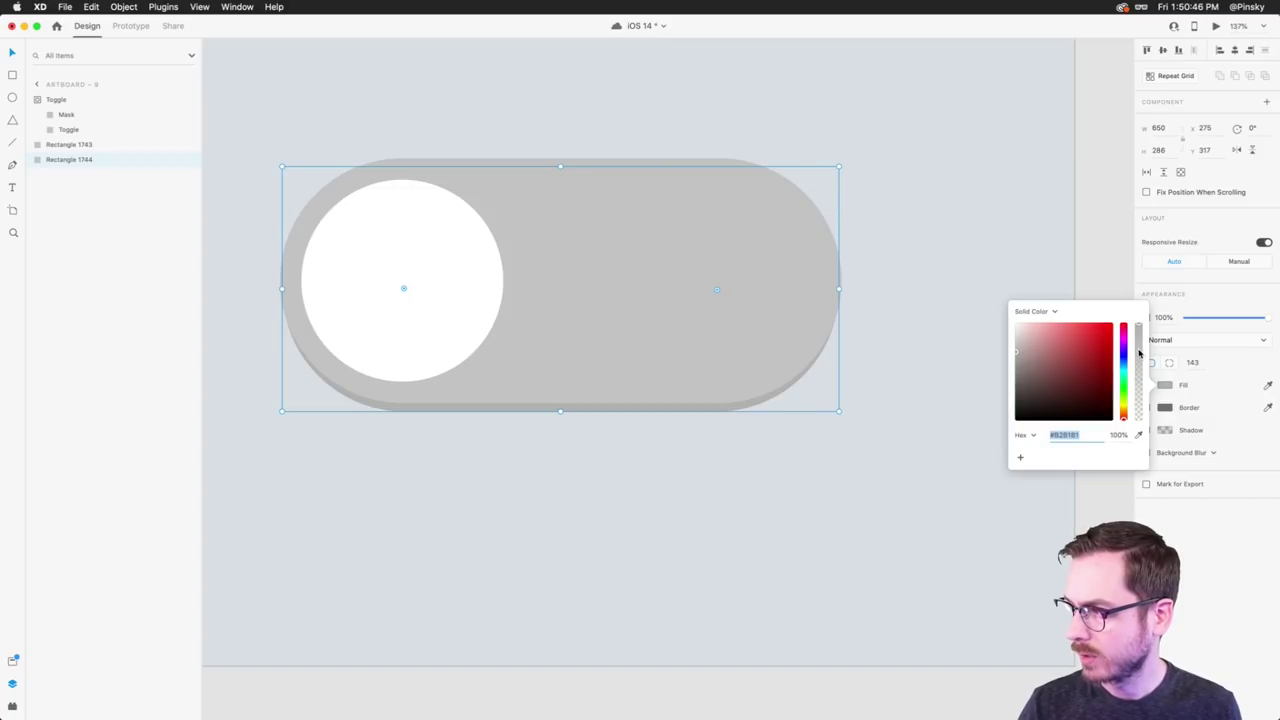
drag(1124, 366, 1124, 370)
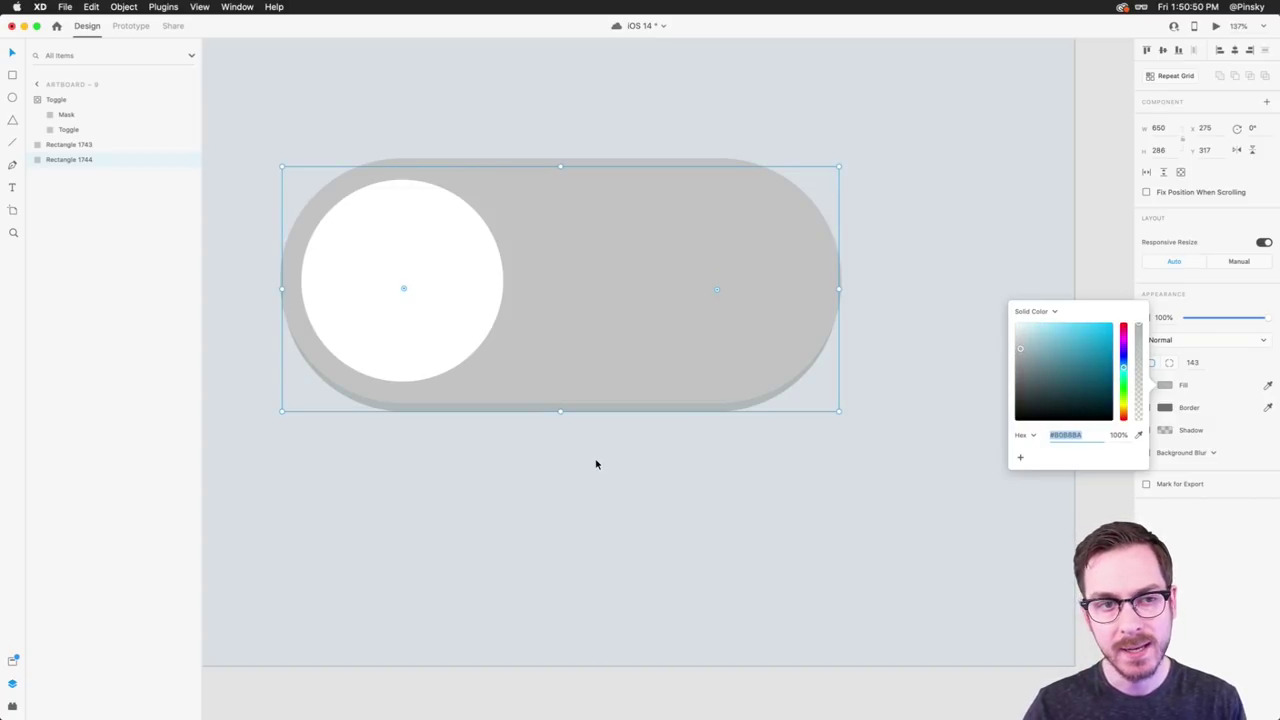
drag(1021, 348, 1023, 348)
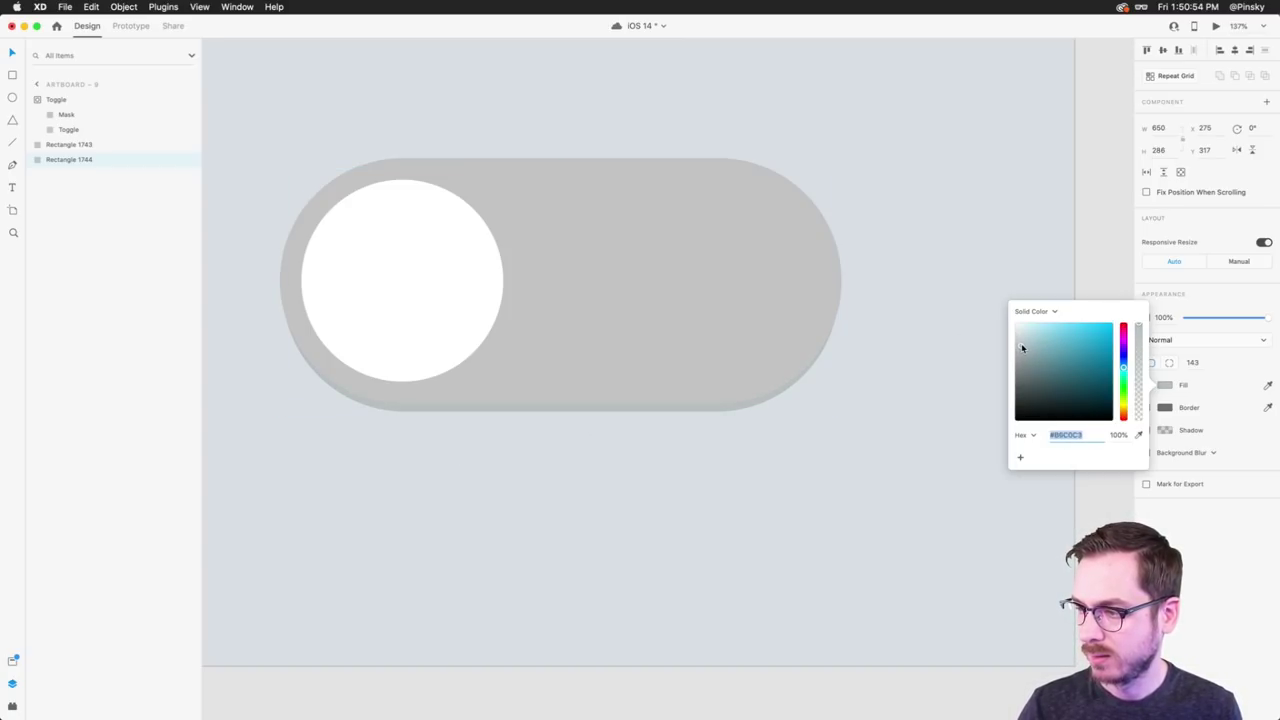
- Add a shadow to the front gray track and change its colour to white
click(614, 299)
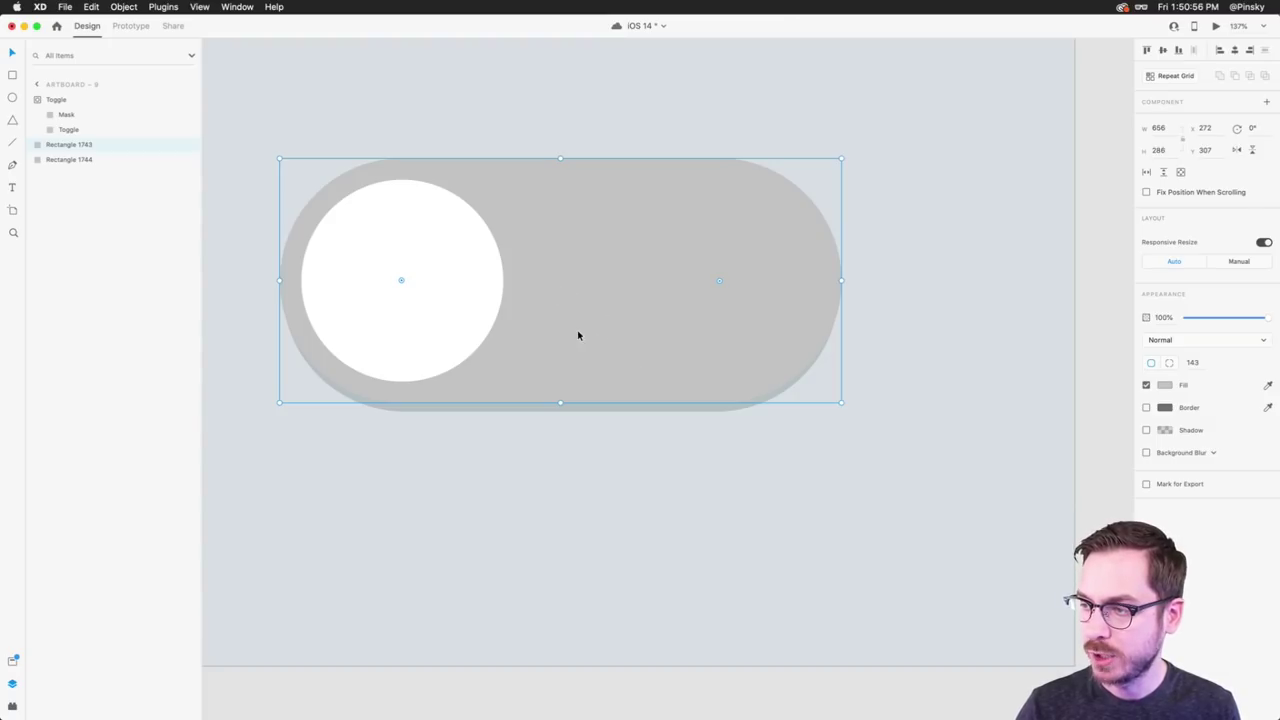
click(1146, 430)
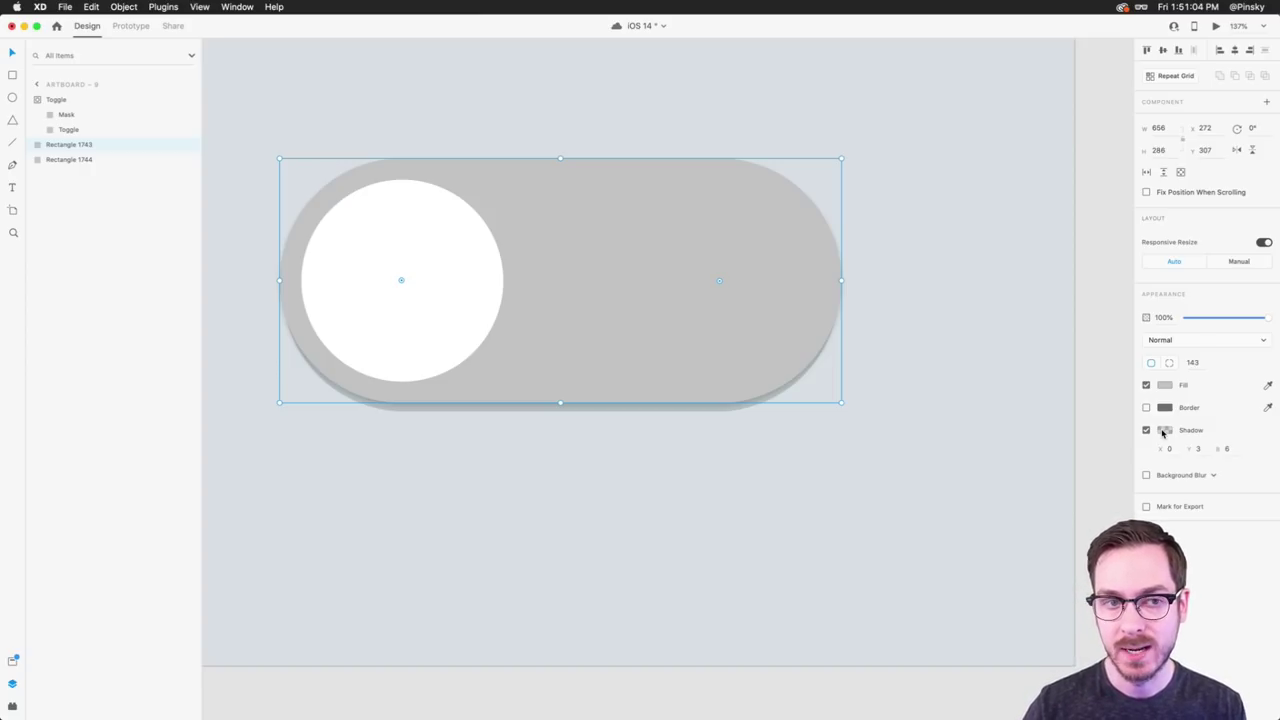
click(1163, 431)
drag(1063, 391, 991, 304)
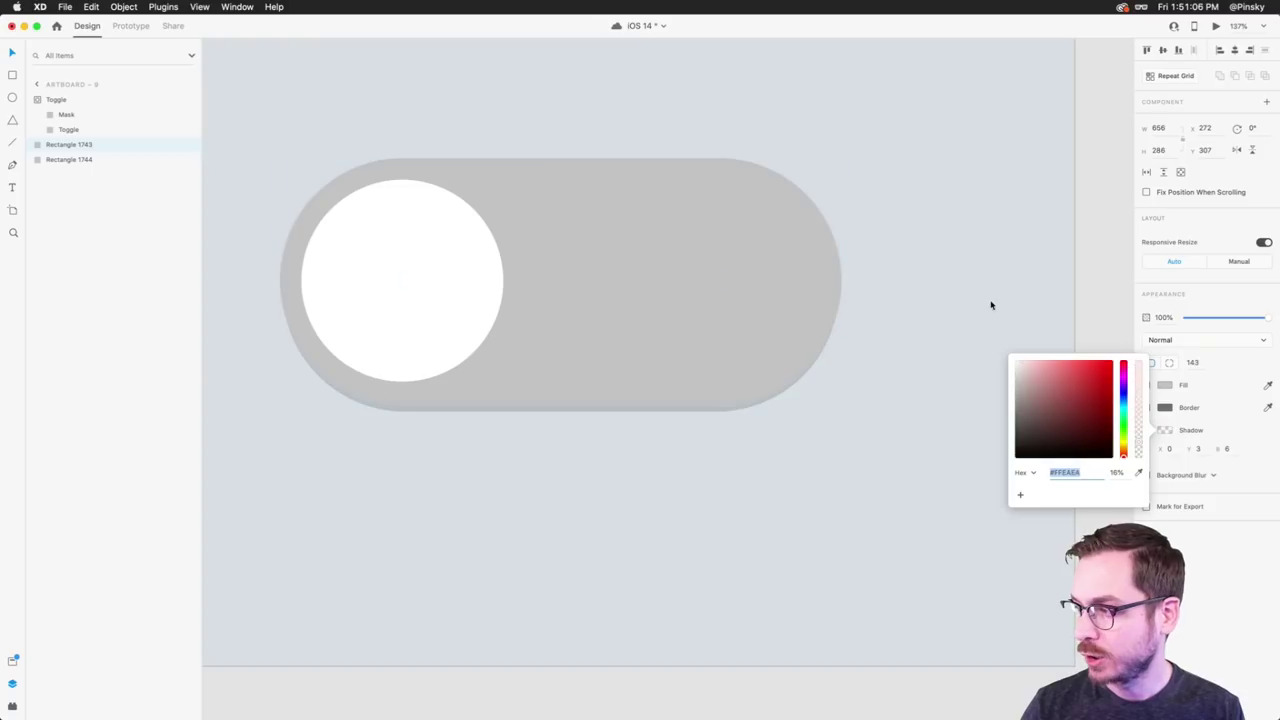
click(1256, 588)
- Set the front track's white shadow to blur 0, Y offset 2 and 28% opacity
click(1228, 449)
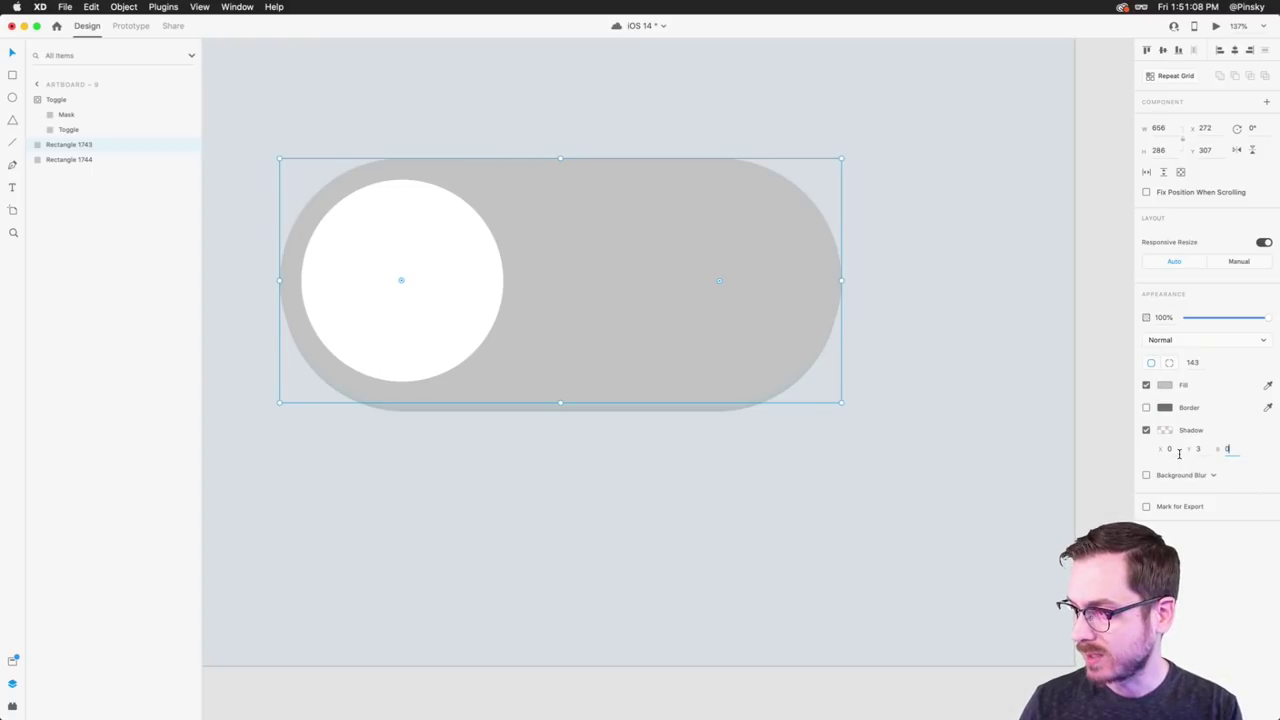
text(0)
click(1206, 451)
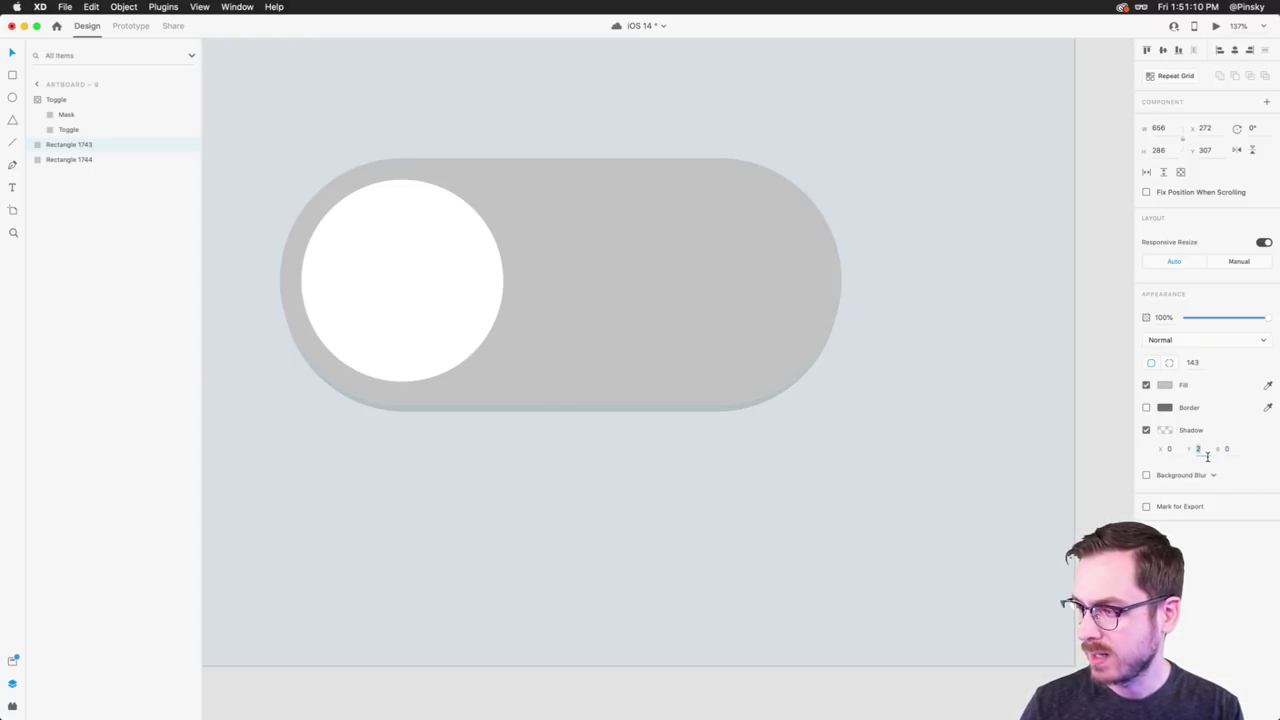
click(1164, 430)
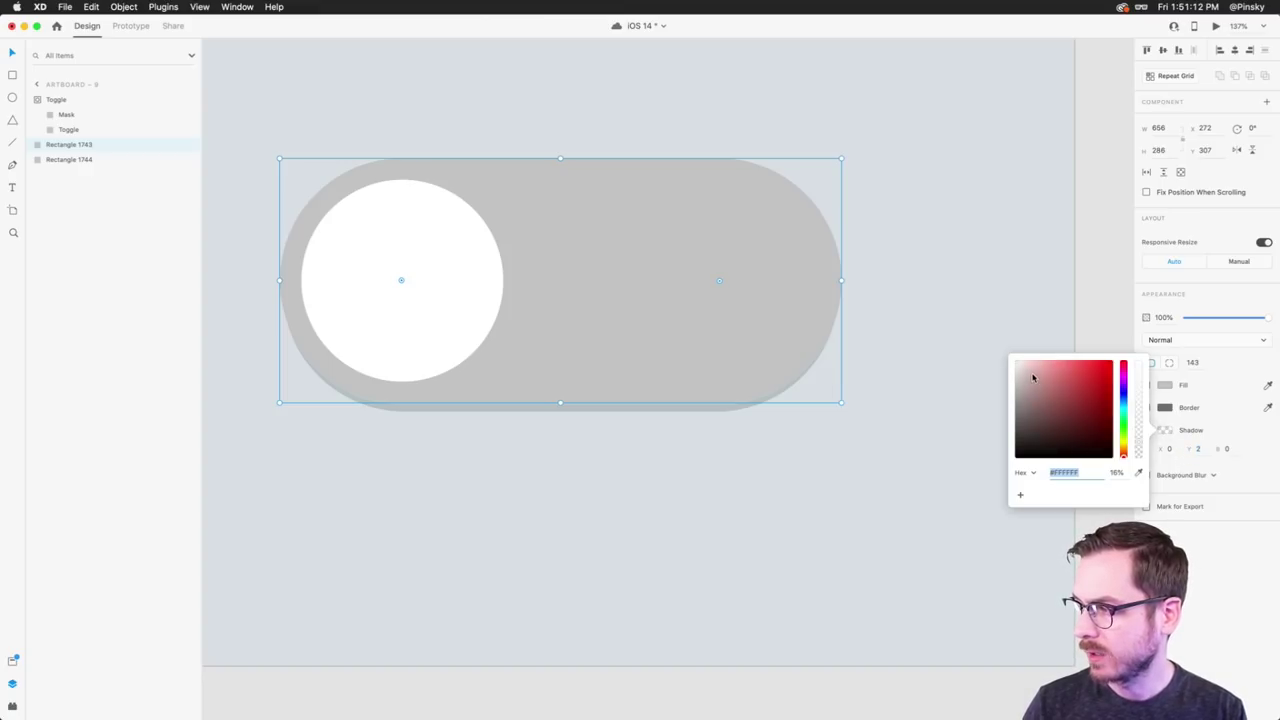
drag(1140, 443, 1139, 435)
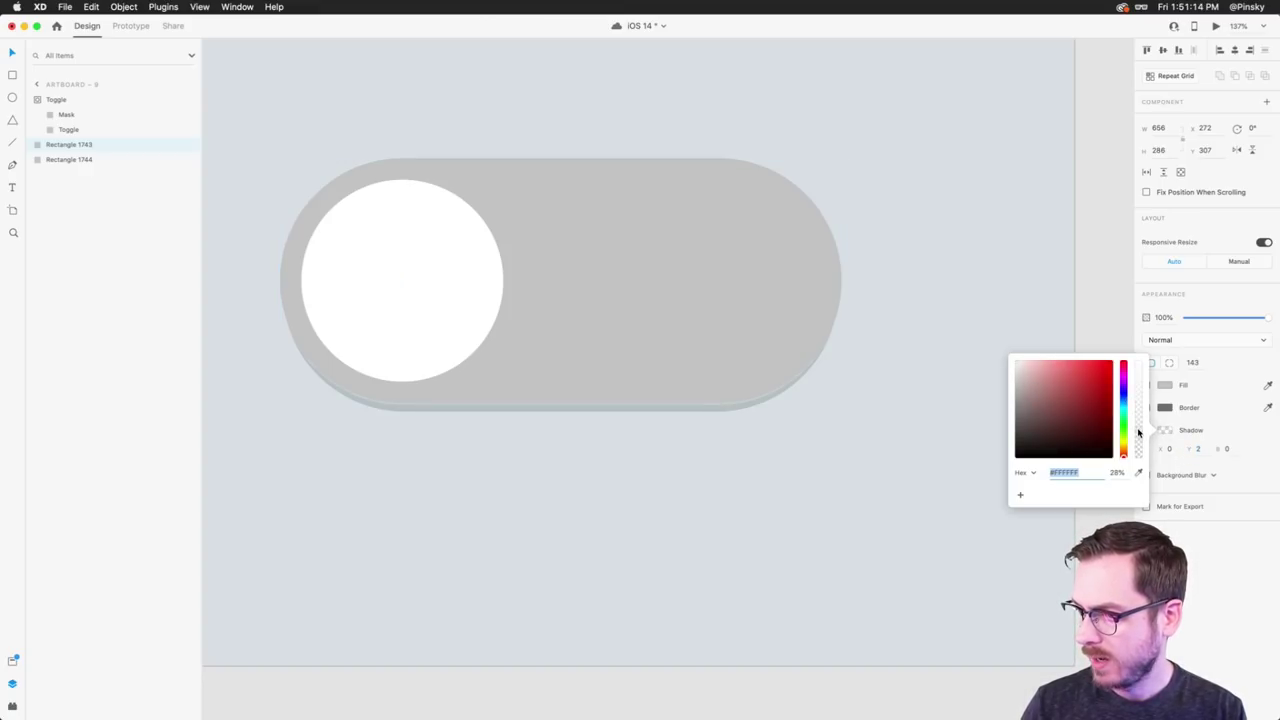
click(1159, 482)
- Move the rear track copy down to Y 318 and widen it evenly to 656
click(620, 411)
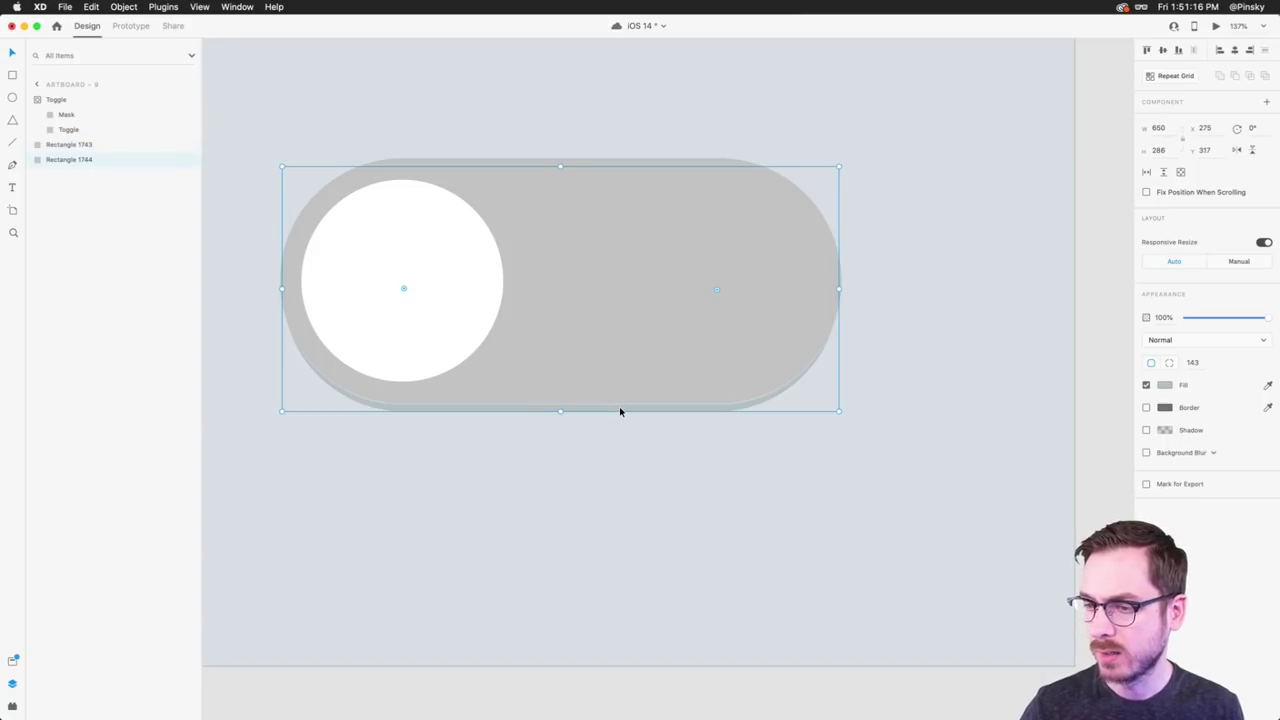
key(Down)
key(Down)
key(Down)
key(Up)
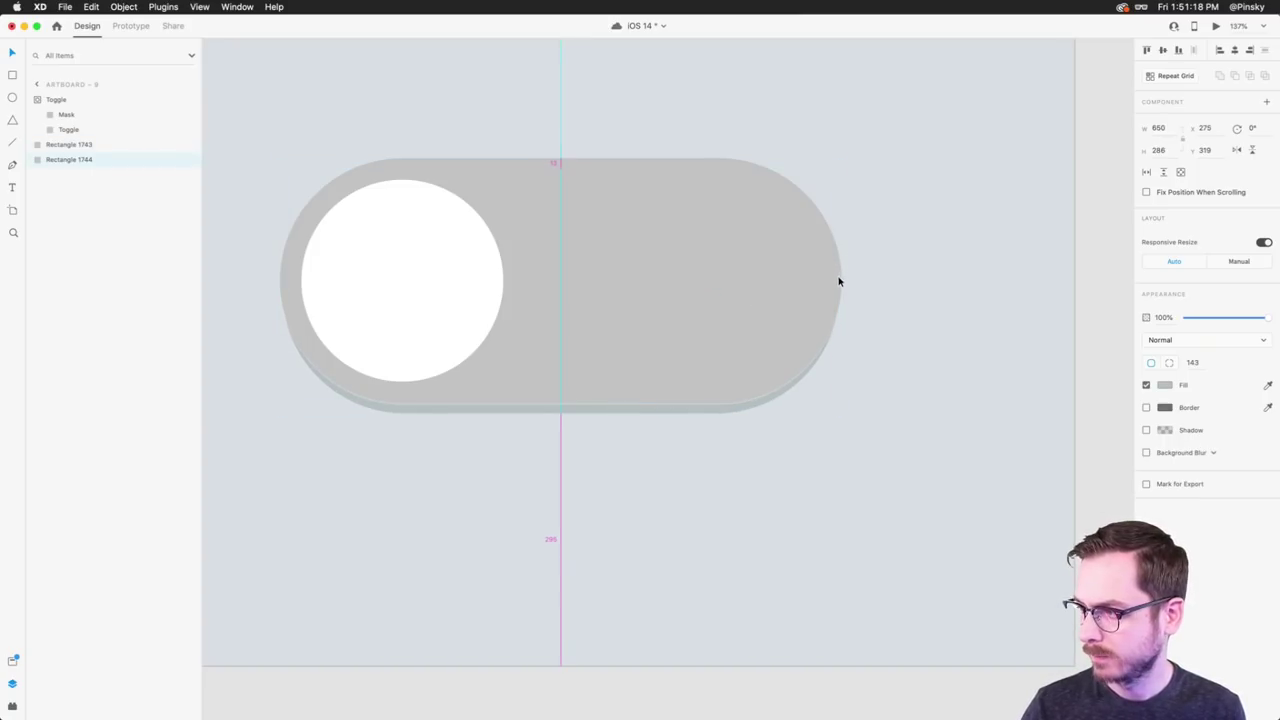
drag(840, 292, 843, 290)
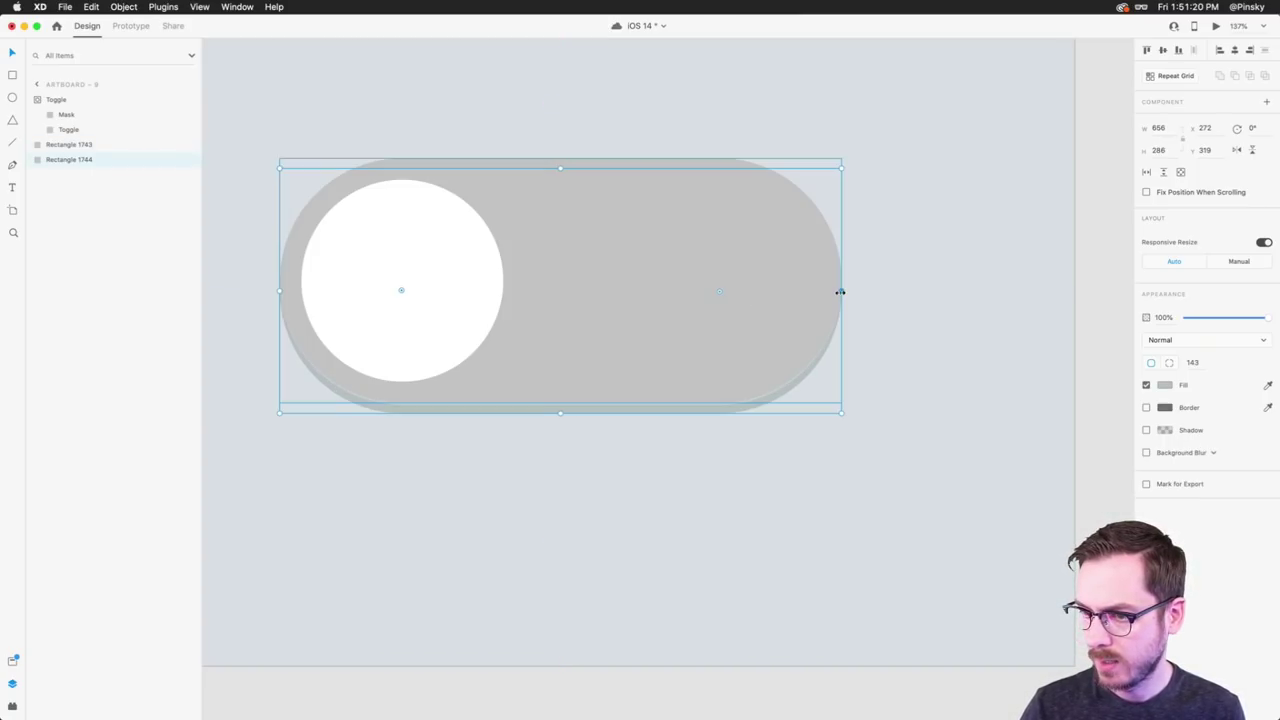
key(Up)
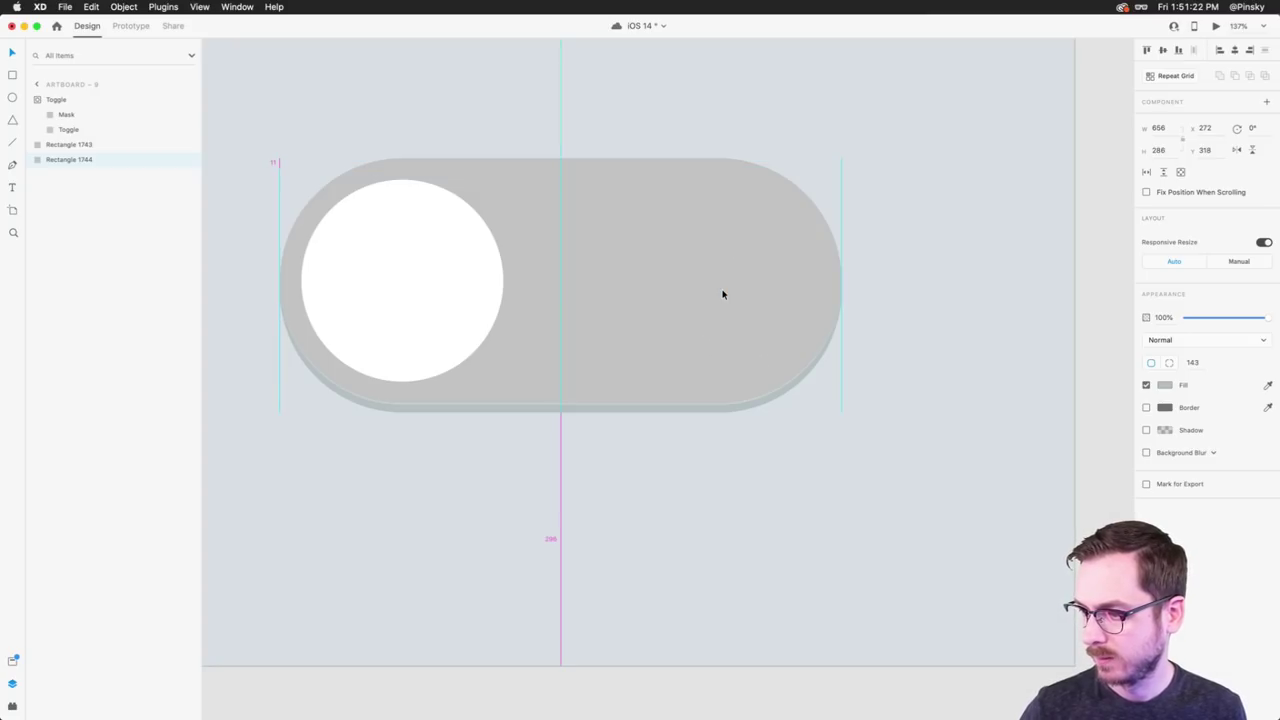
- Lower the opacity of the front track's white shadow to 20%
scroll(723, 294, down, 5)
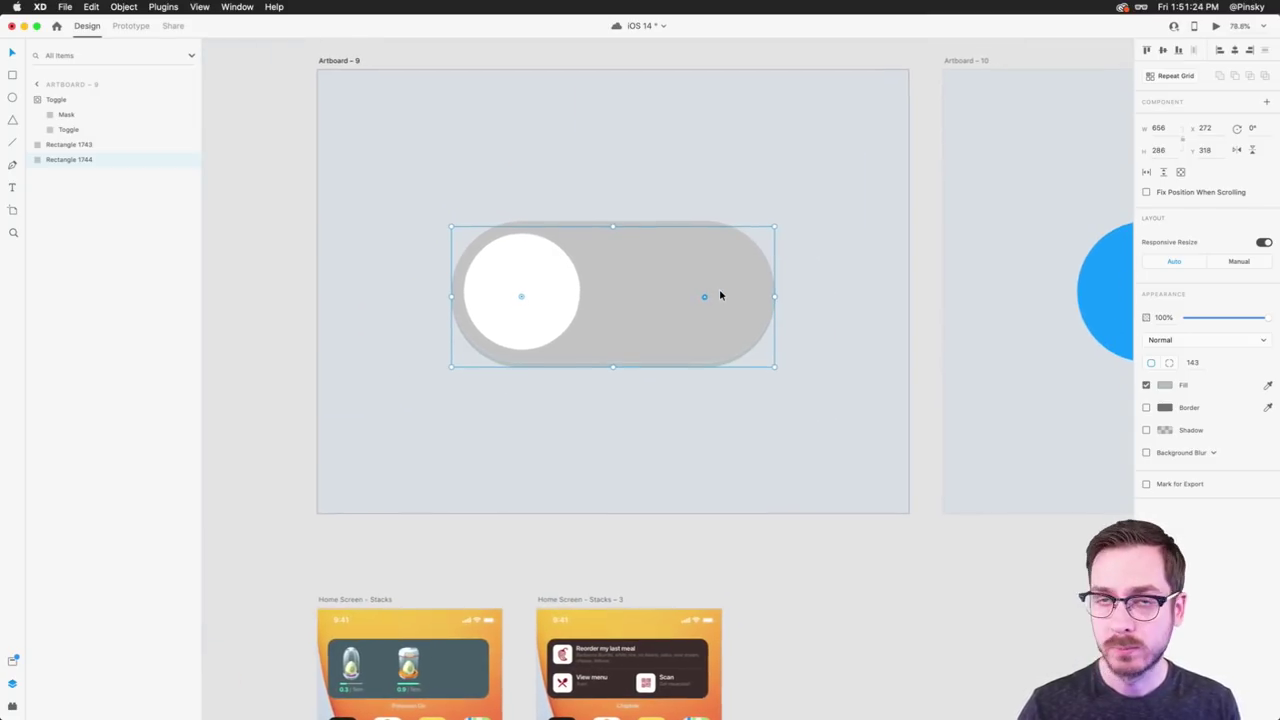
click(698, 308)
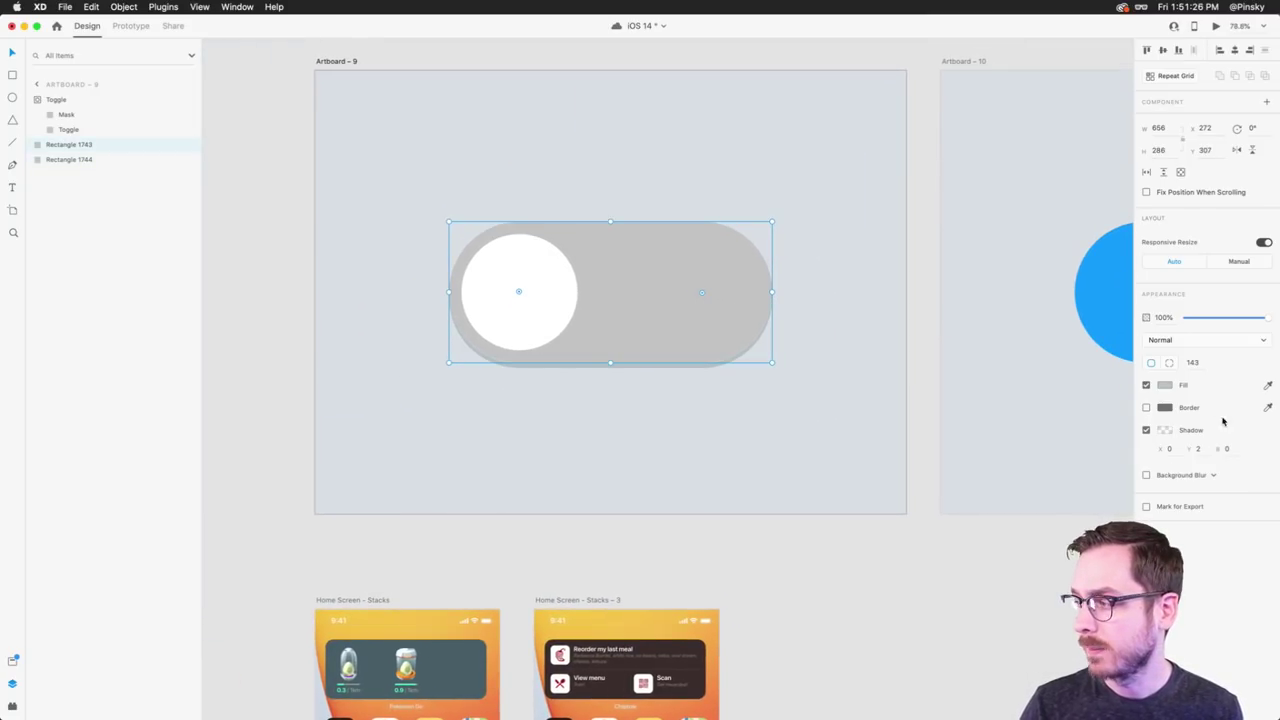
click(1164, 430)
drag(1141, 432, 1139, 440)
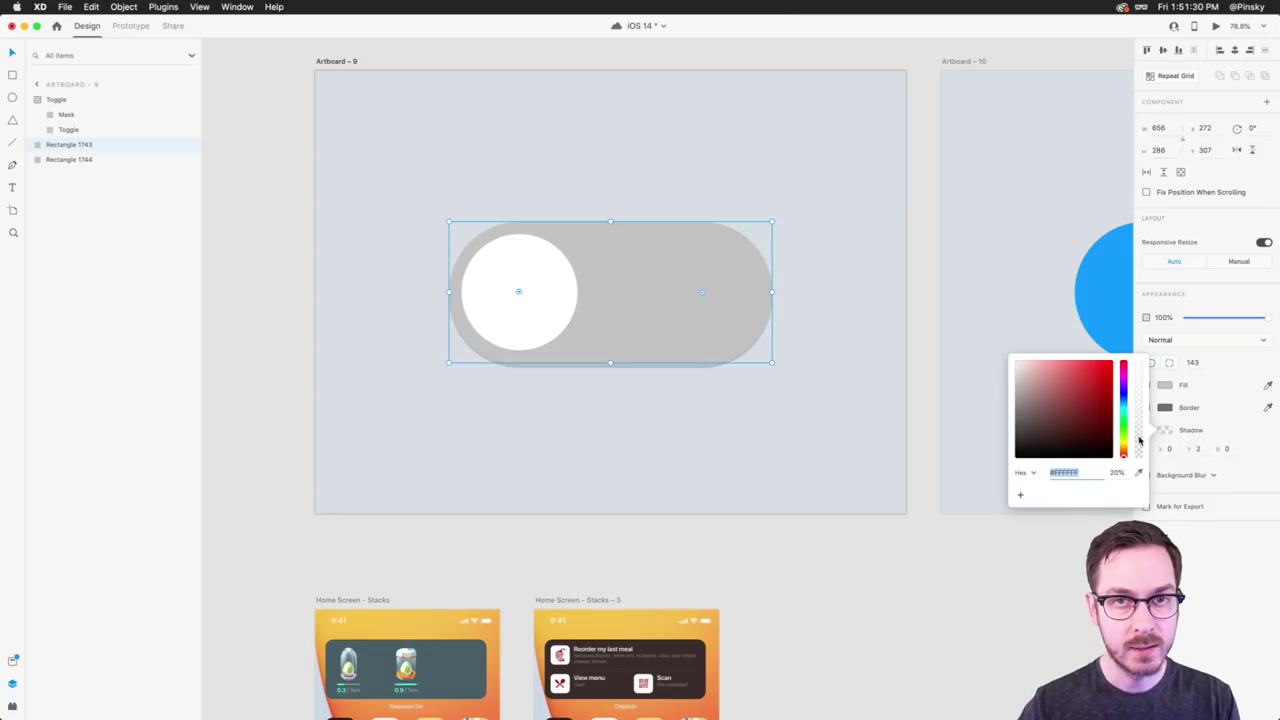
- Apply the front gray track's appearance, including its white shadow, to the blue track on Artboard – 10
click(654, 343)
scroll(654, 343, right, 3)
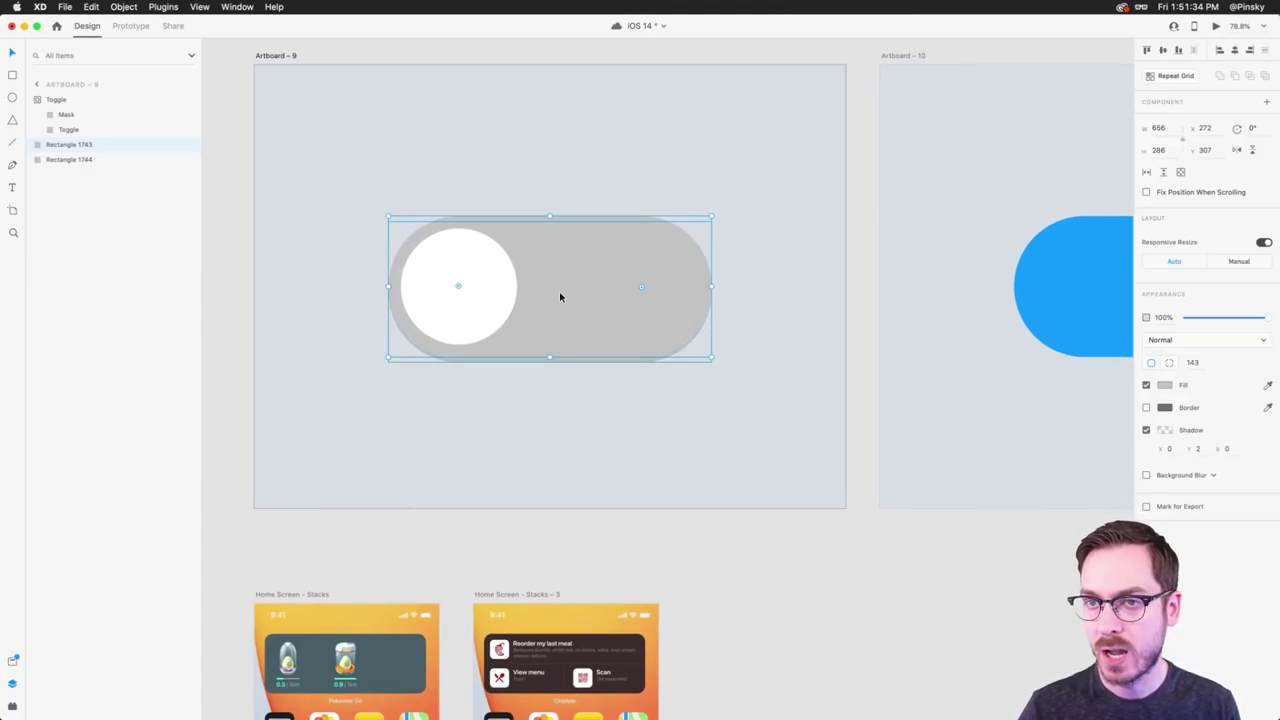
scroll(588, 288, right, 5)
click(691, 294)
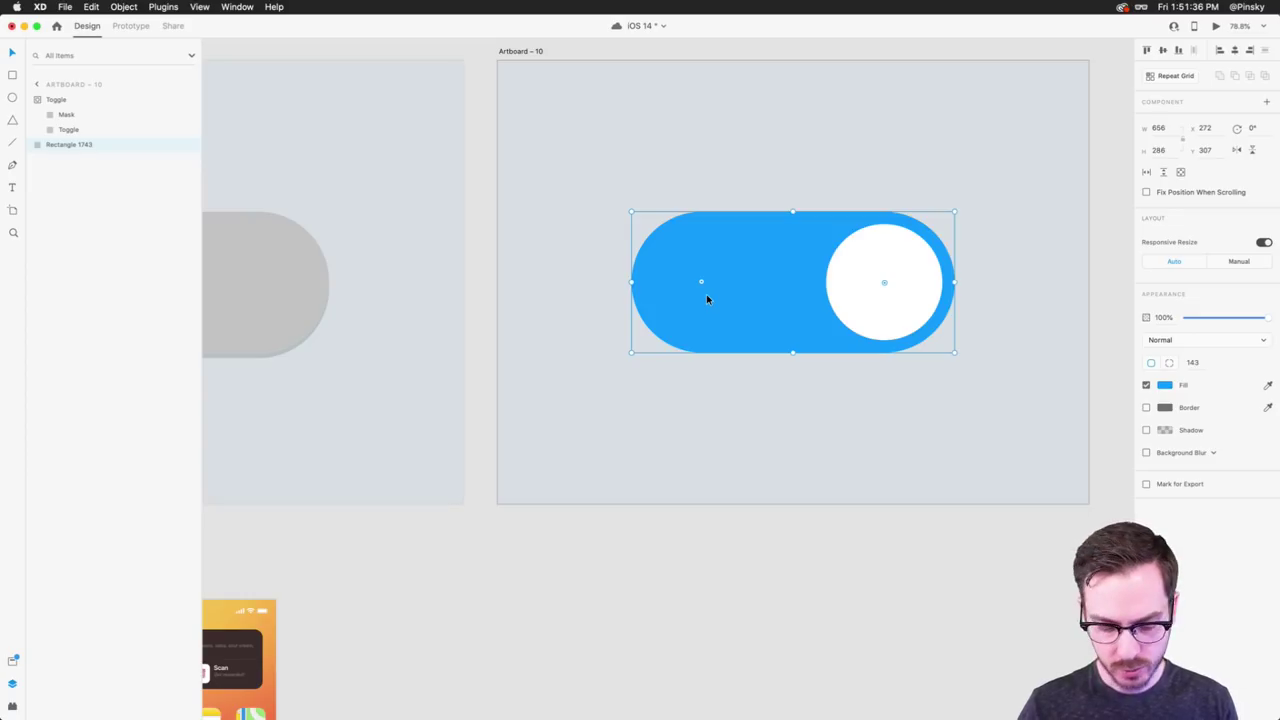
key(super+alt+v)
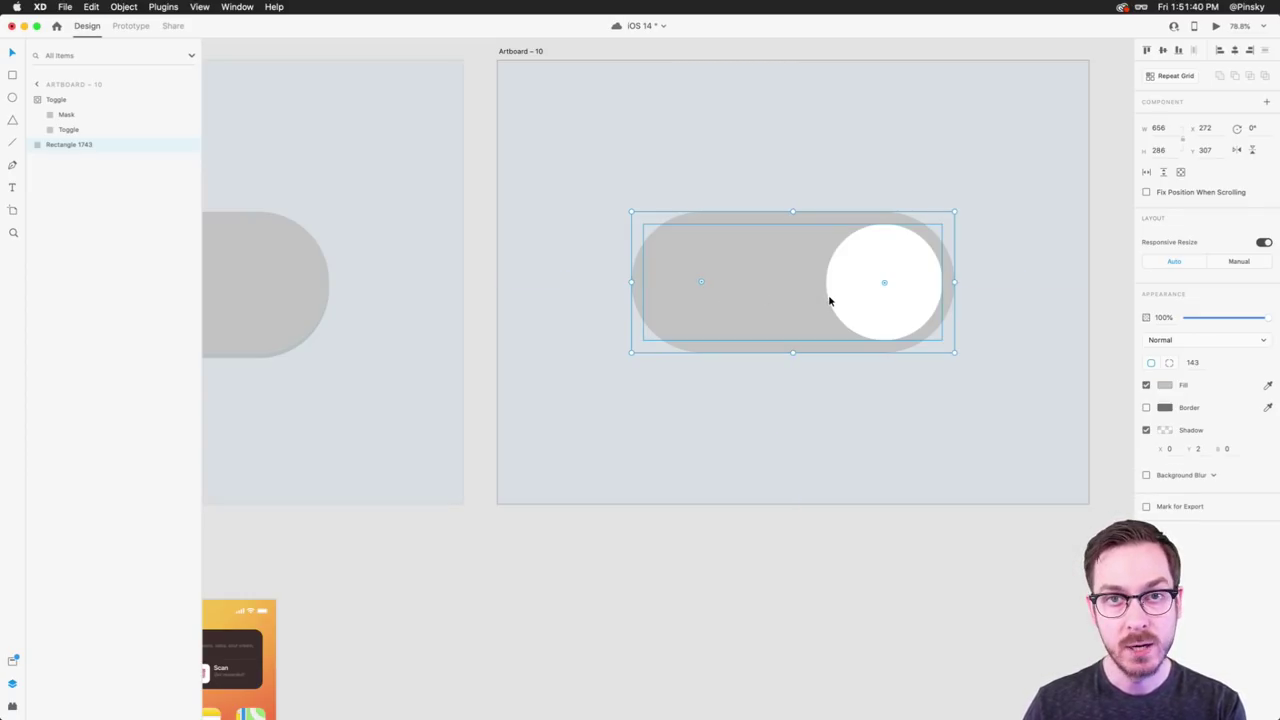
- Recolour the front track on Artboard – 10 to a bright blue, about #007FFF
click(1166, 385)
drag(1126, 378, 1124, 368)
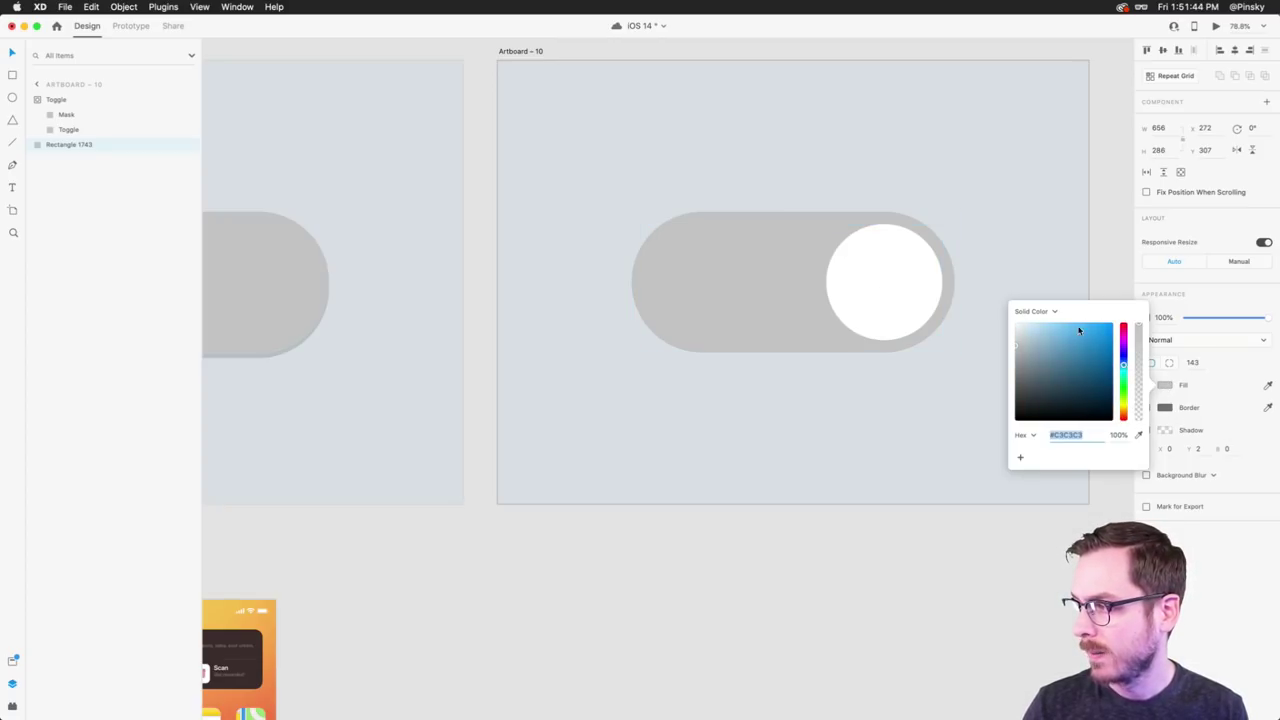
drag(1079, 330, 1123, 364)
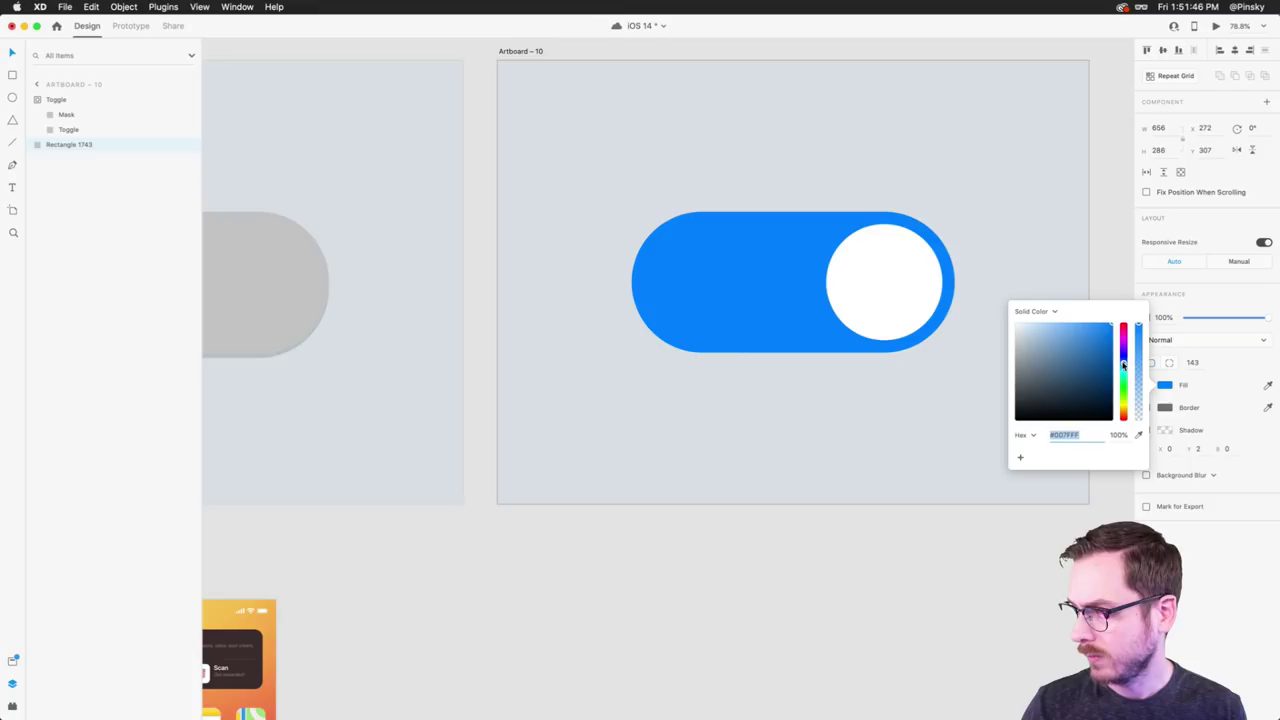
key(Escape)
- Copy the rear gray track from Artboard – 9 to Artboard – 10 and send it behind everything
scroll(486, 317, left, 3)
click(346, 349)
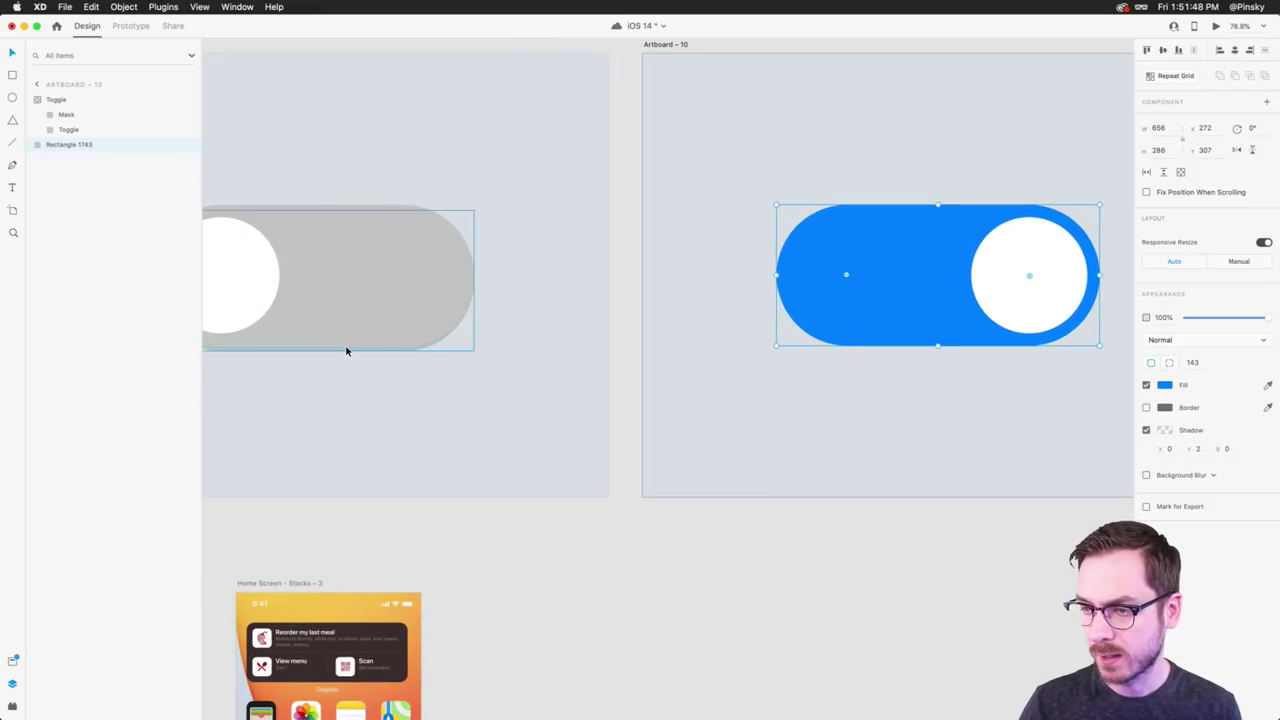
key(super+c)
click(764, 346)
key(super+v)
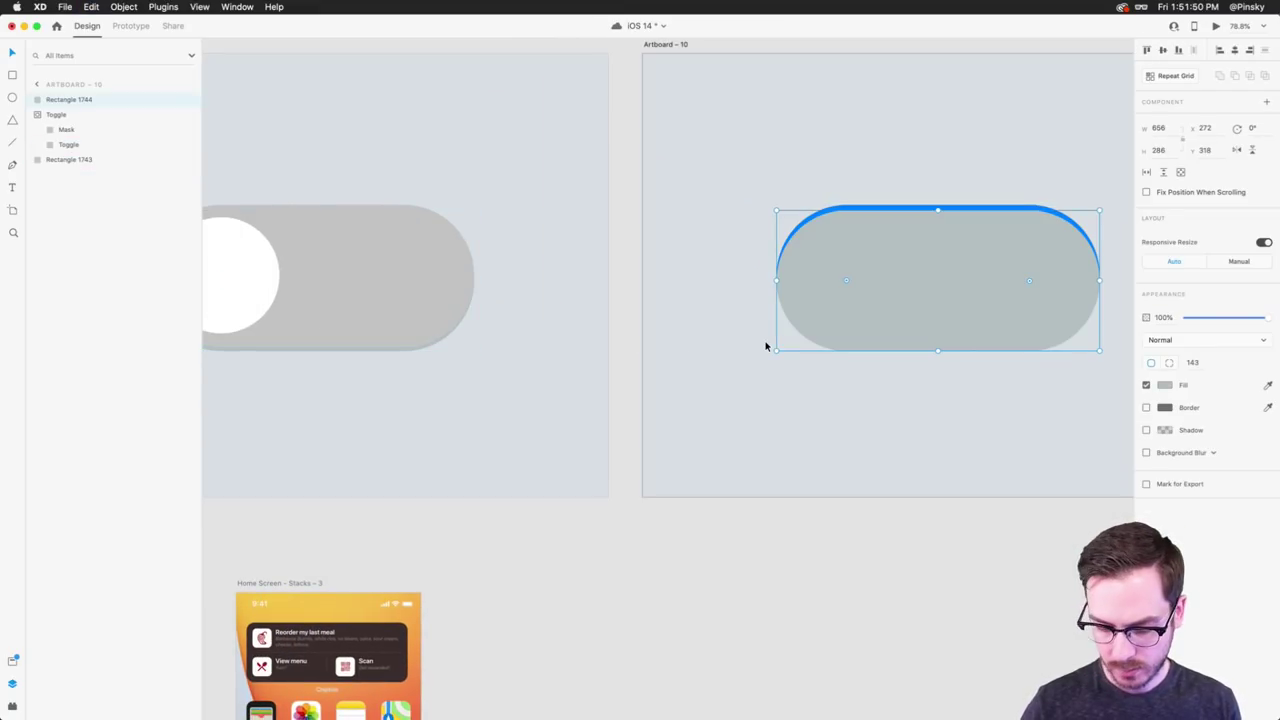
key(shift+super+[)
click(940, 391)
- Preview the prototype from Artboard – 9, switch the toggle on and off several times, and close the preview
scroll(551, 357, left, 3)
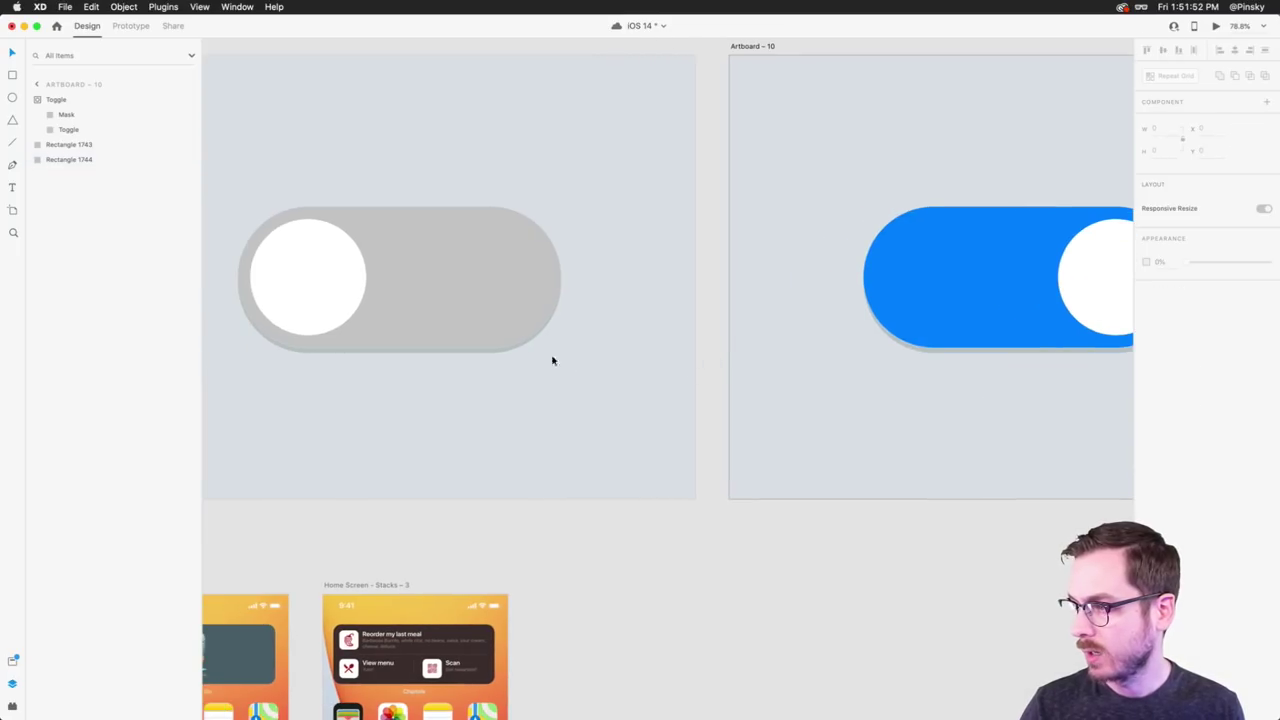
key(super+Return)
click(526, 360)
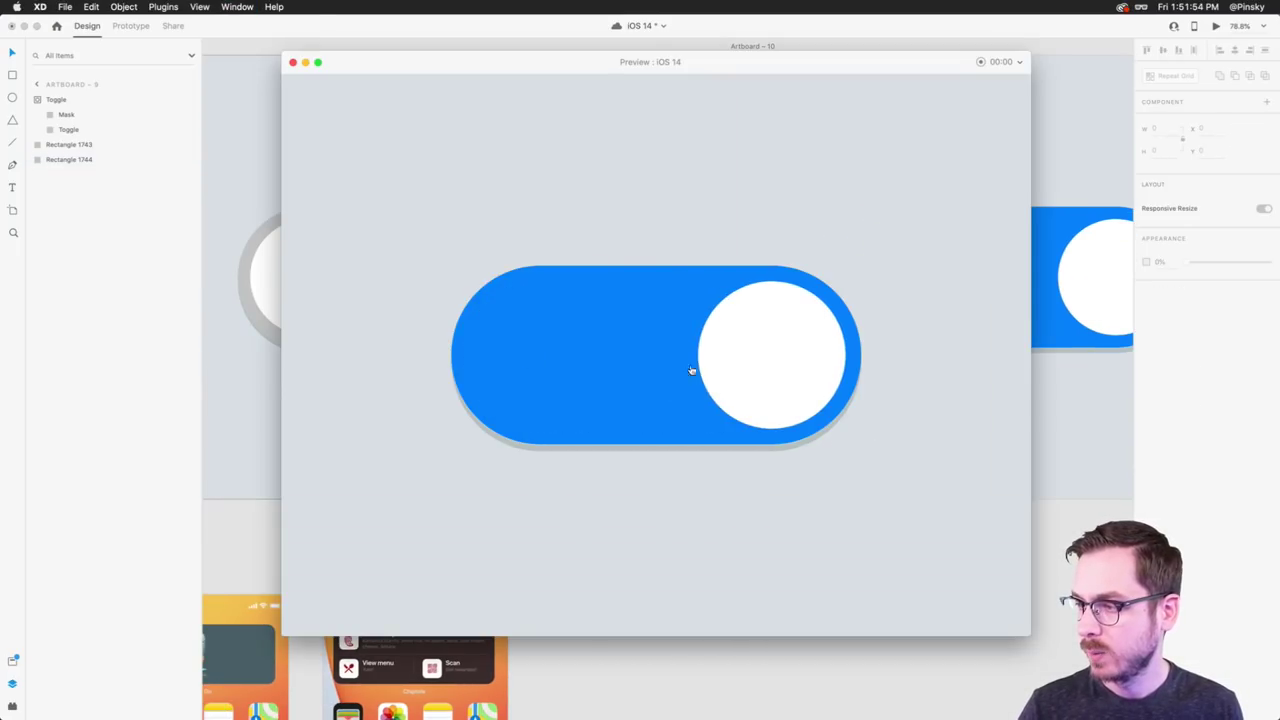
click(728, 371)
click(548, 364)
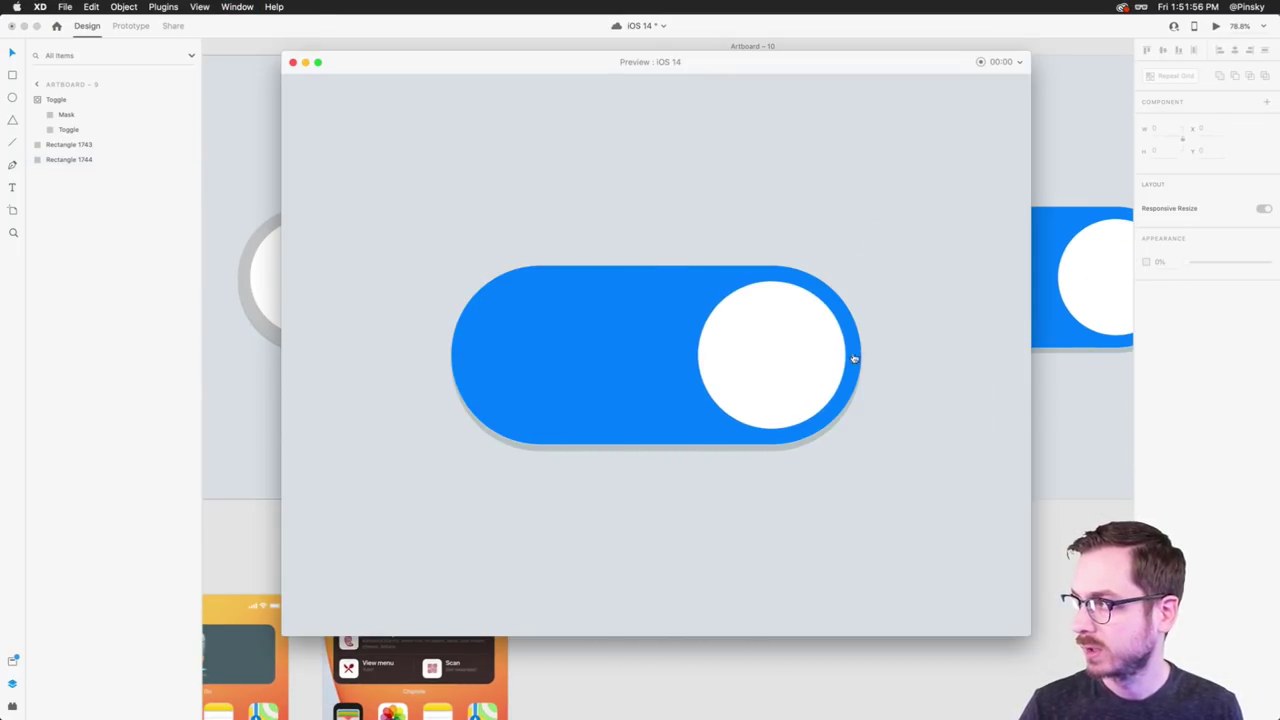
click(810, 358)
click(562, 369)
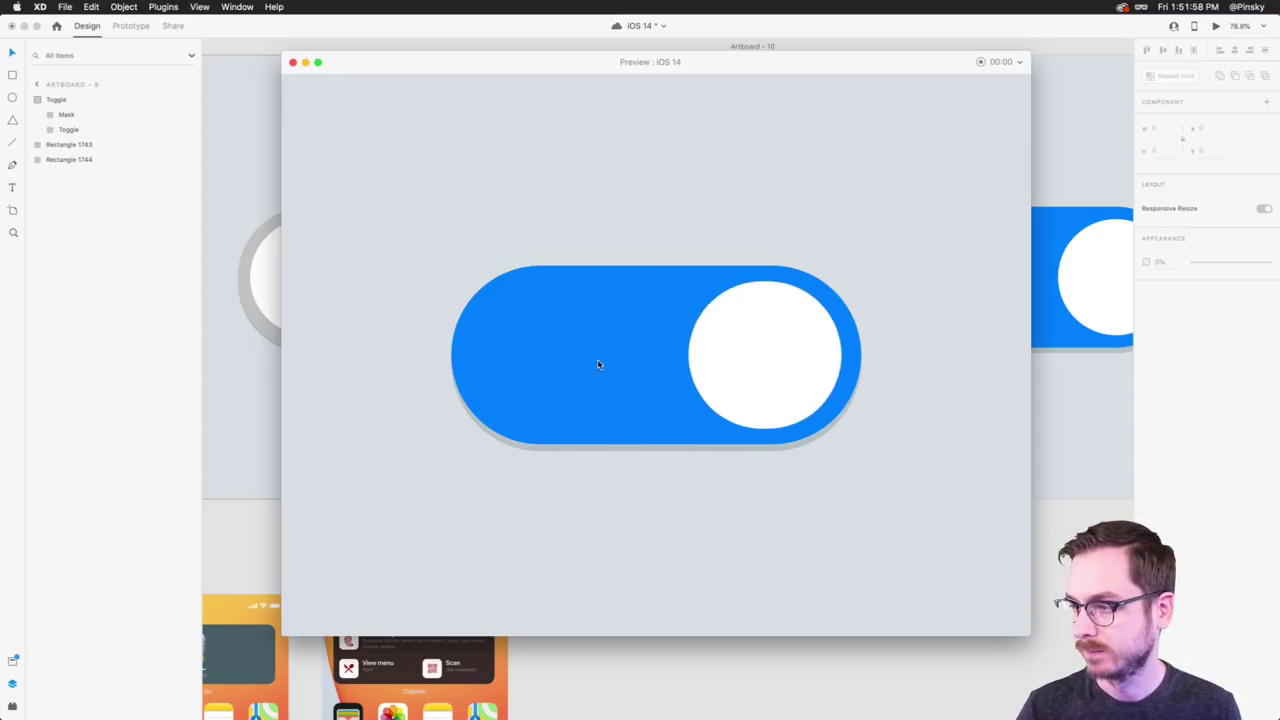
click(757, 371)
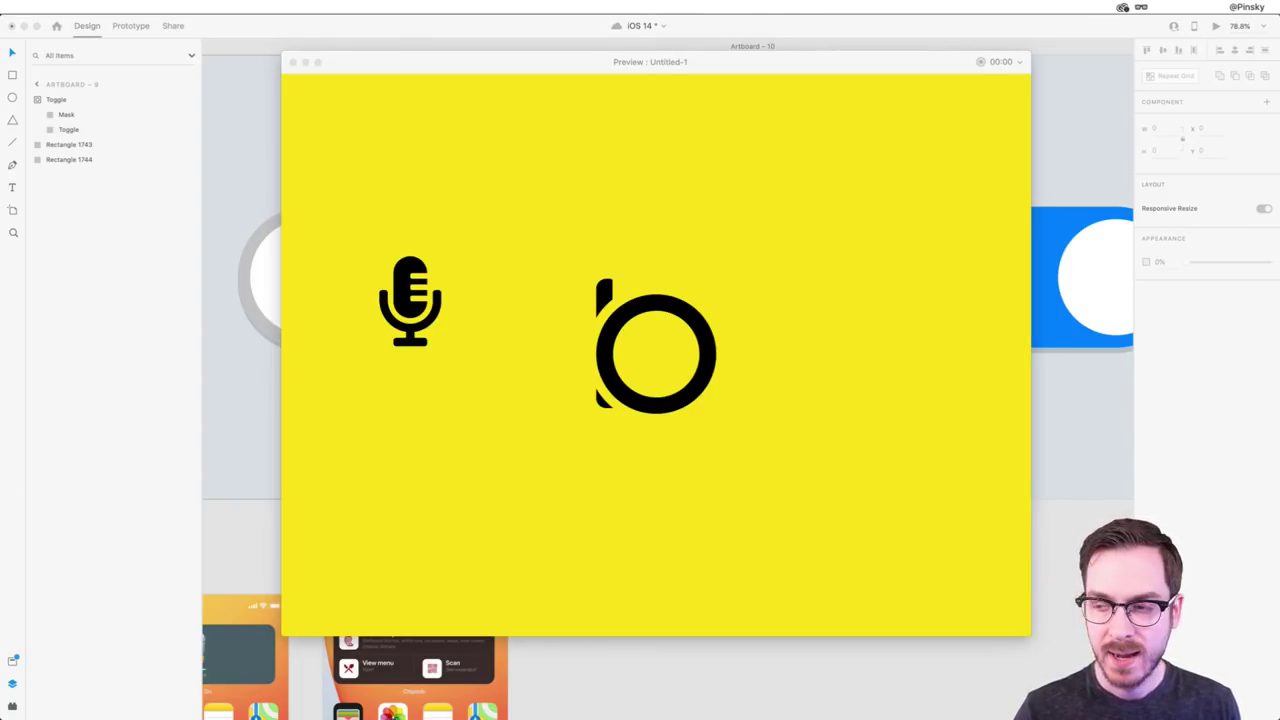
click(292, 62)
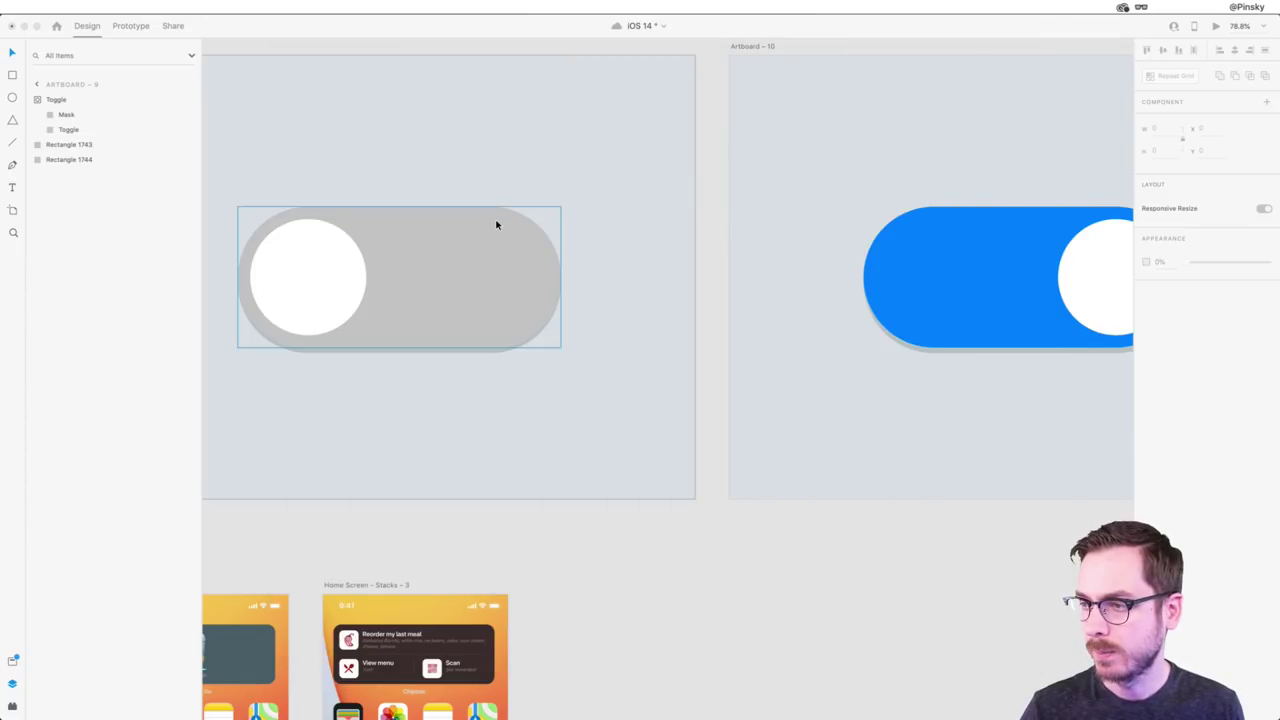
- Save the iOS 14 document
scroll(503, 229, left, 3)
scroll(503, 229, up, 1)
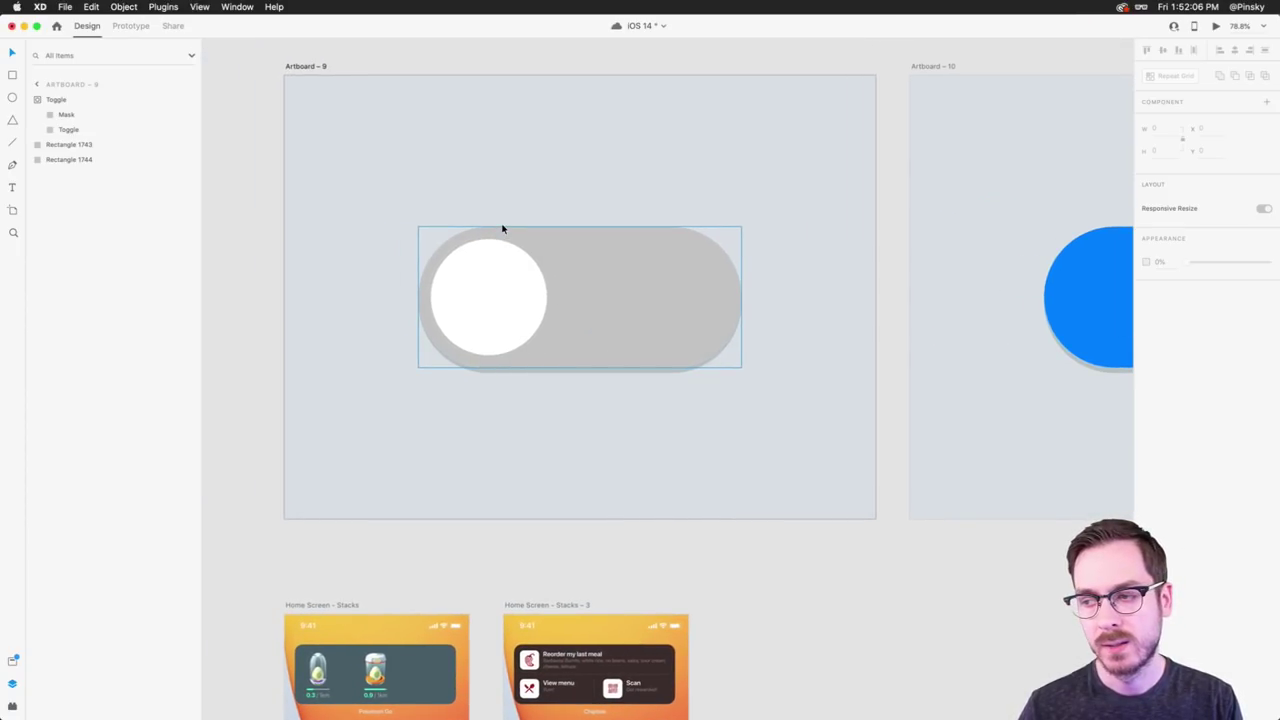
key(super+s)
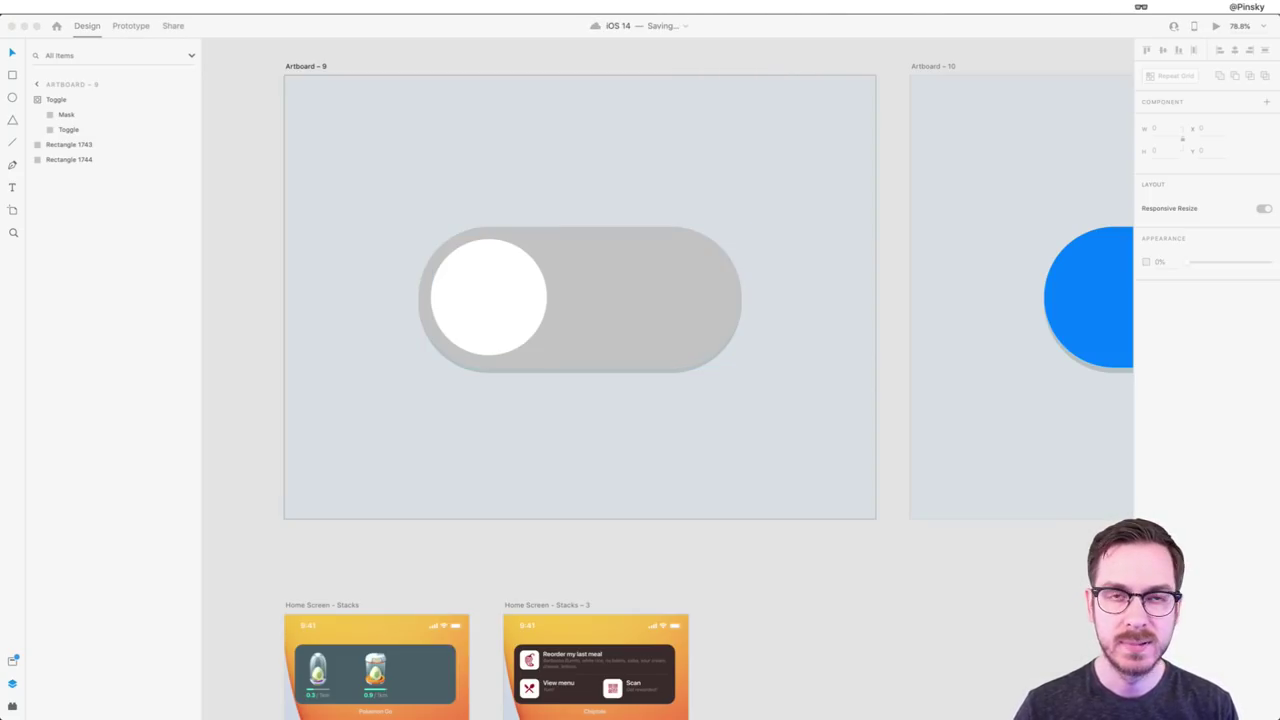
- Draw a square artboard about 446 × 446 above Artboard – 9, aligned with its left edge
scroll(686, 455, up, 5)
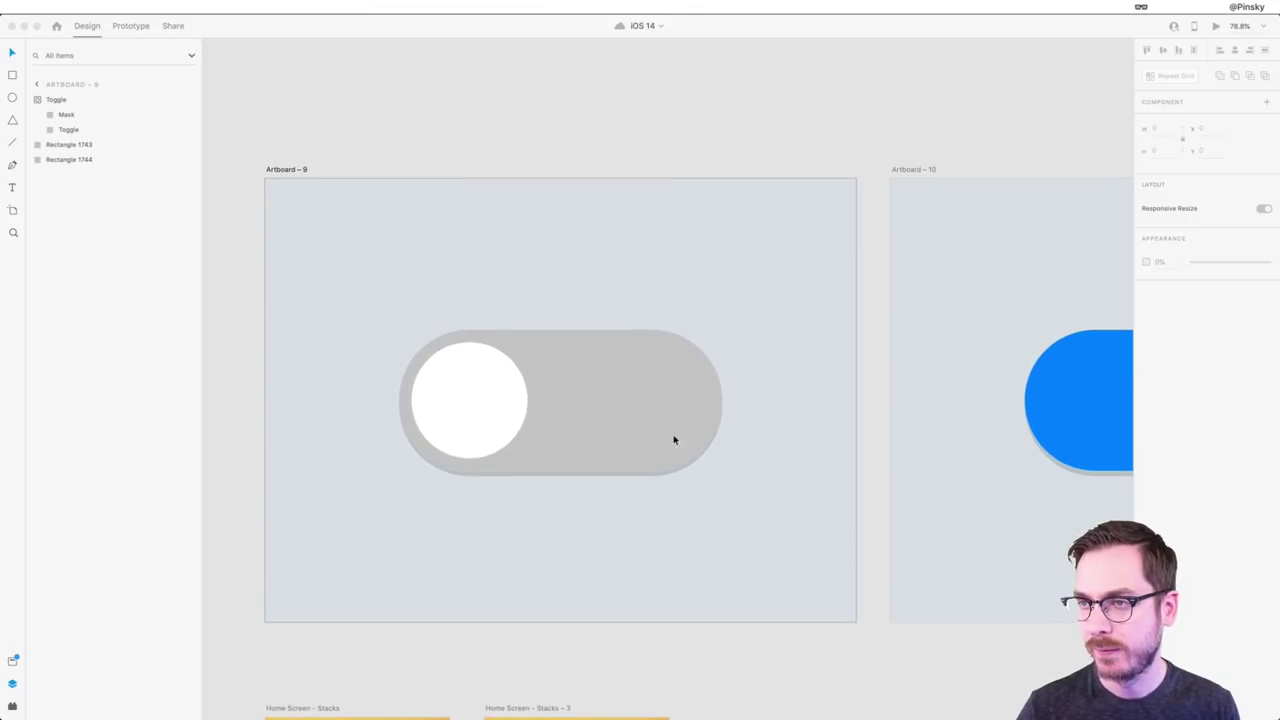
click(314, 169)
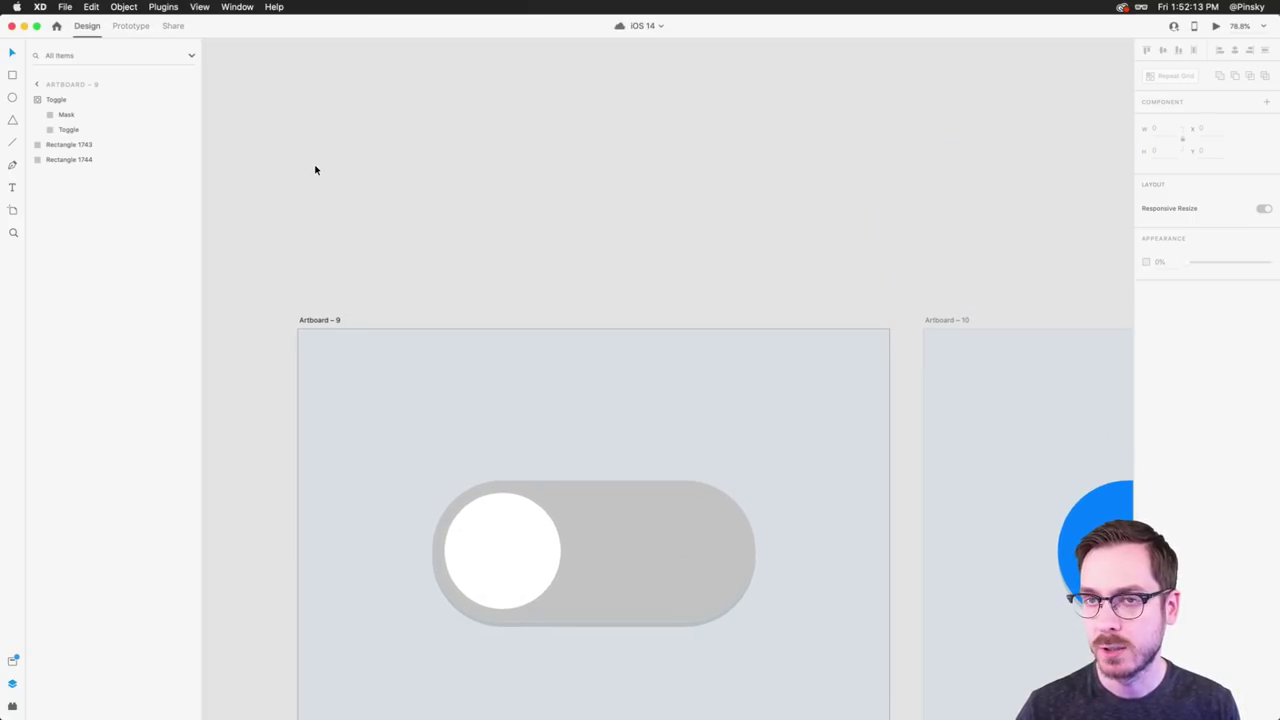
click(13, 210)
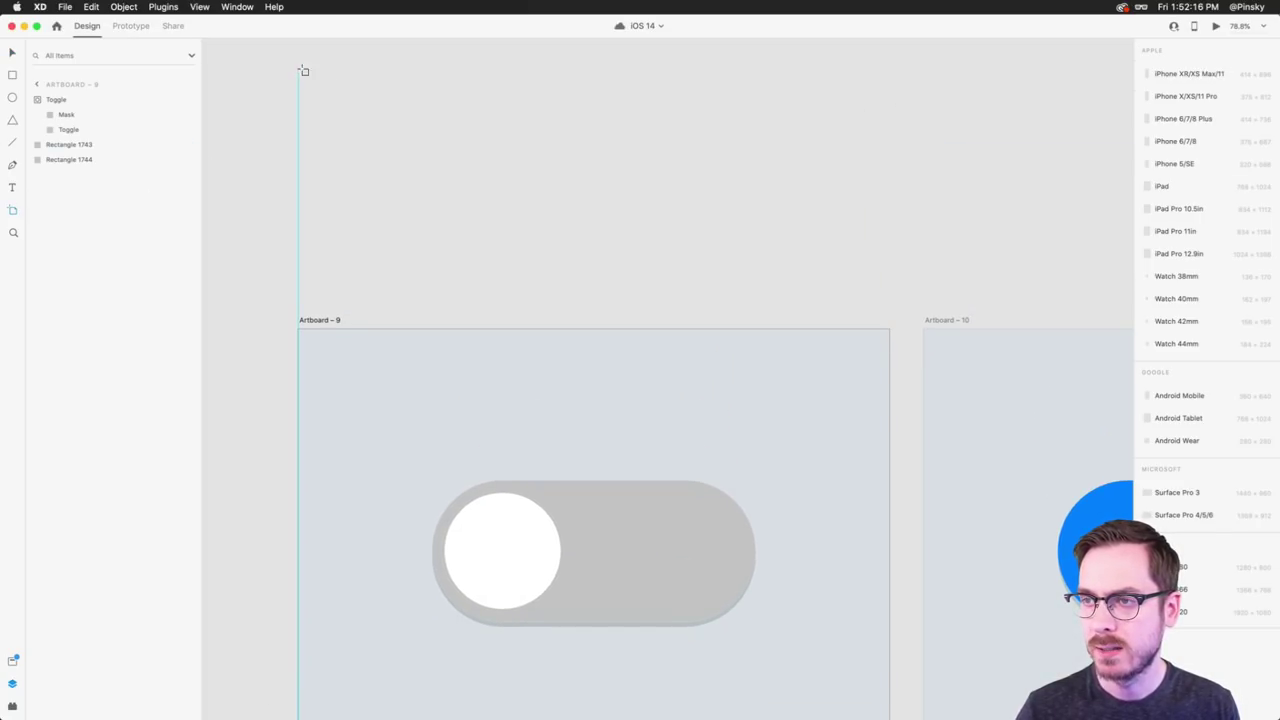
drag(300, 67, 520, 309)
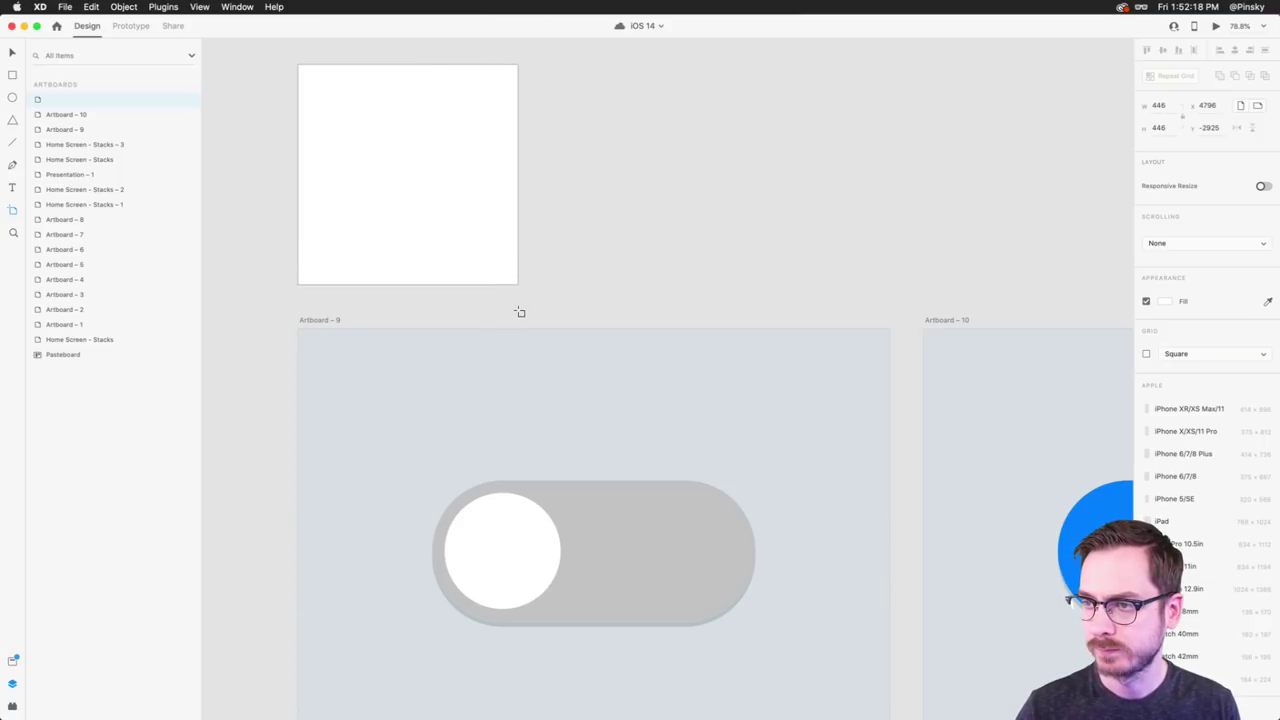
- Draw a borderless rounded square about 301 × 301 with a corner radius of about 54 on Artboard – 11
scroll(367, 178, up, 3)
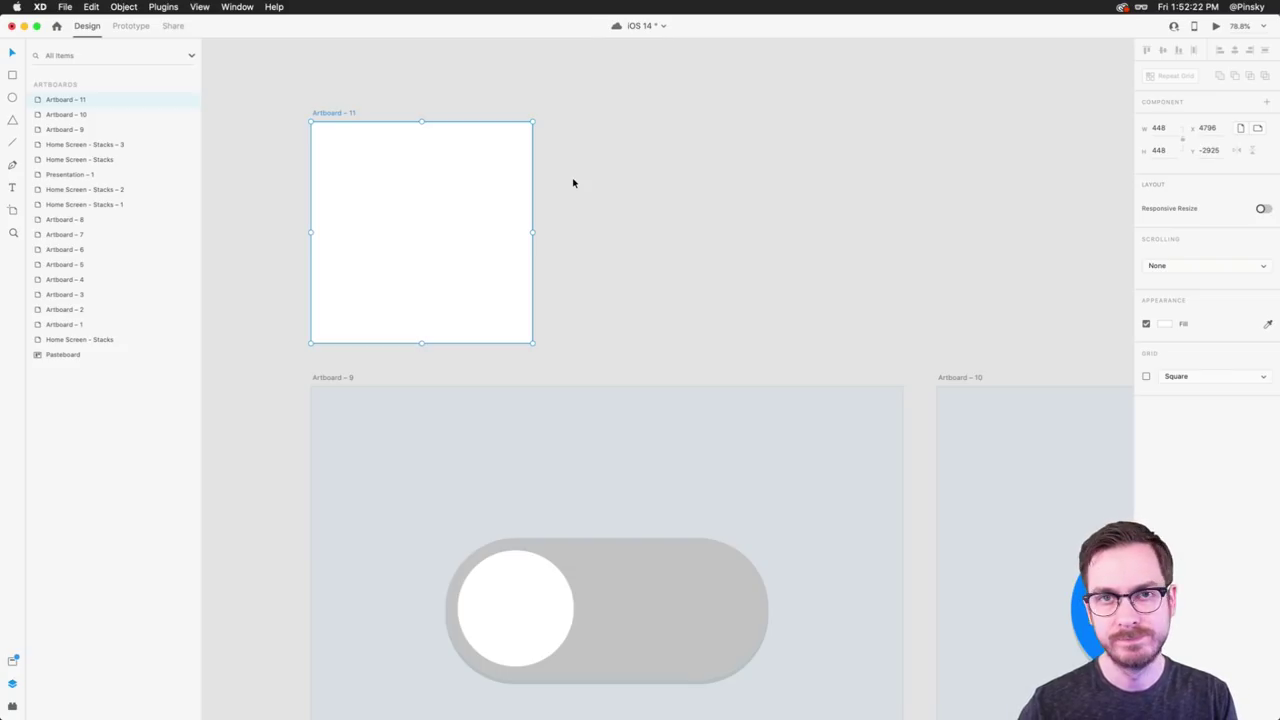
click(13, 75)
drag(342, 152, 490, 297)
key(v)
drag(414, 256, 418, 252)
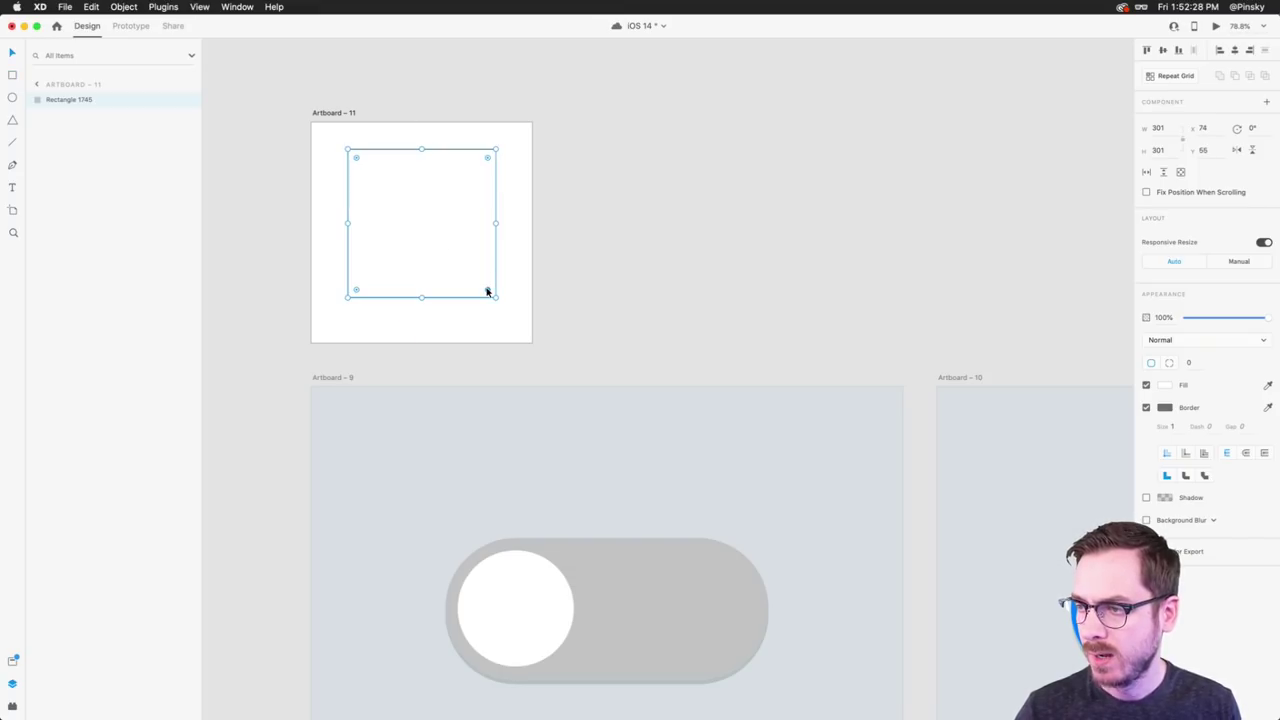
drag(488, 290, 475, 272)
click(1146, 407)
- Fill the rounded square with a linear gradient from light turquoise at the top to blue #41B1D9 at the bottom
click(1165, 385)
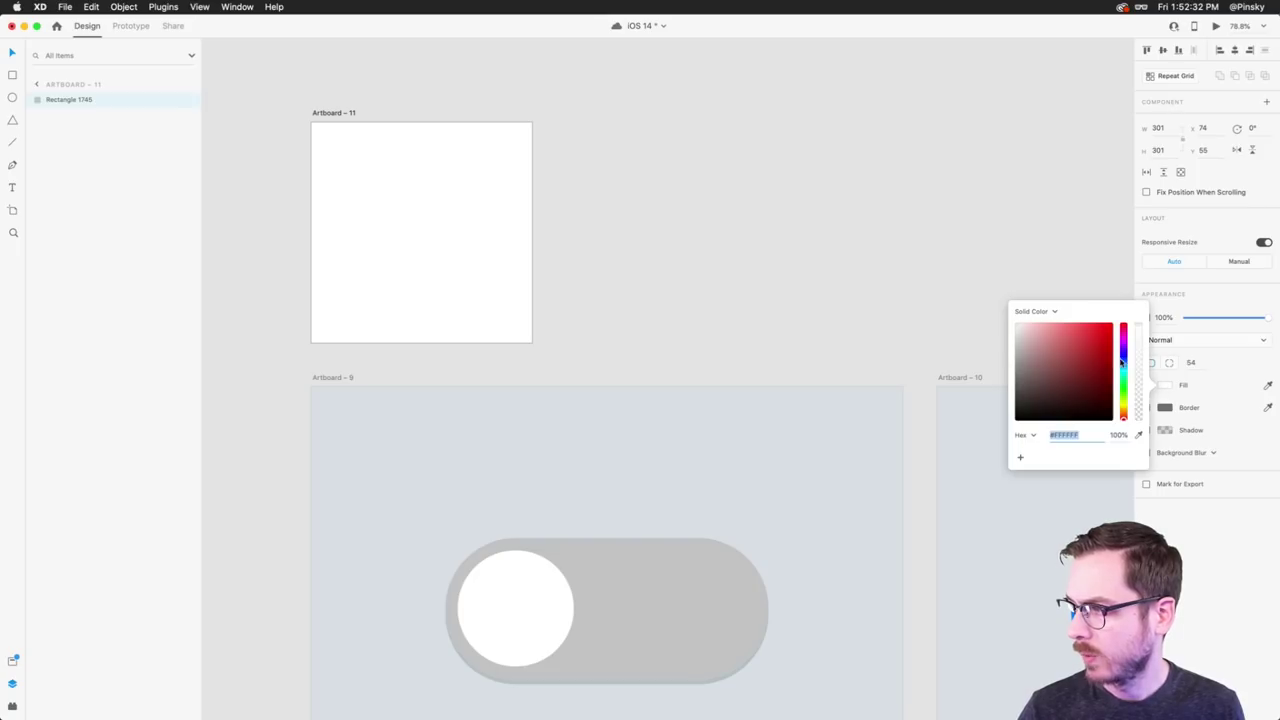
click(1036, 311)
click(1040, 320)
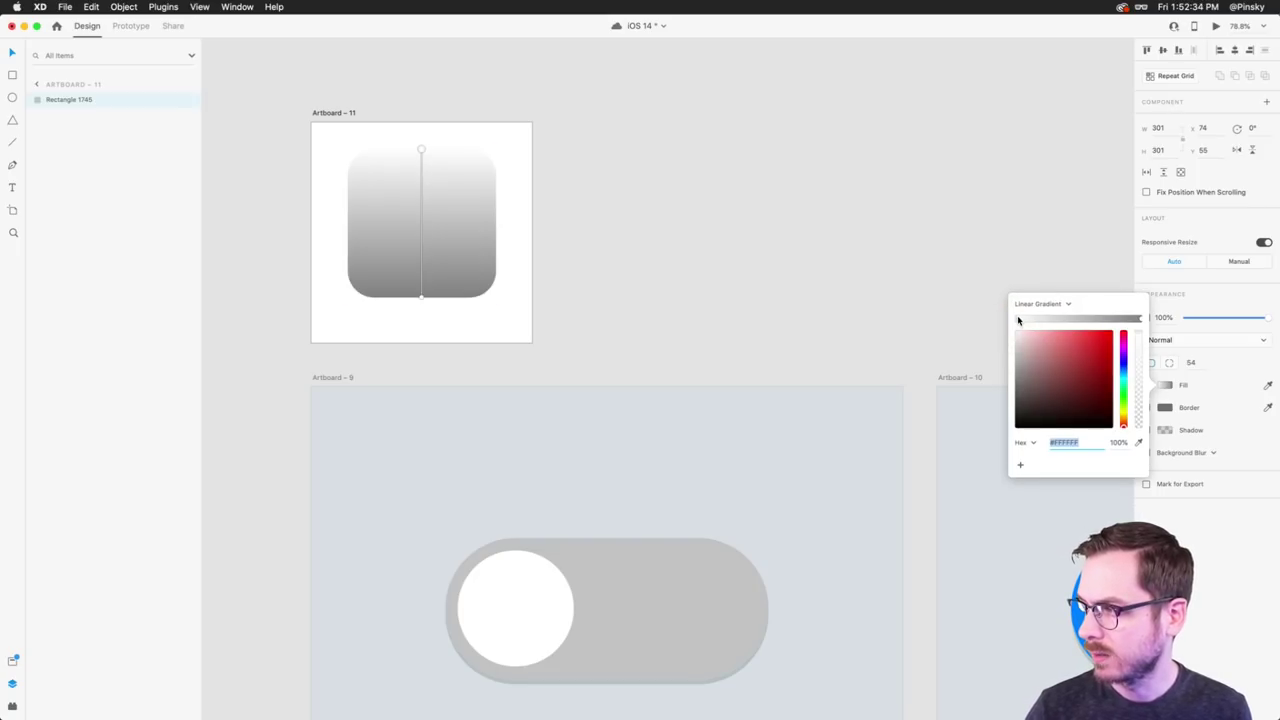
click(1017, 318)
click(1123, 380)
drag(1077, 358, 1069, 339)
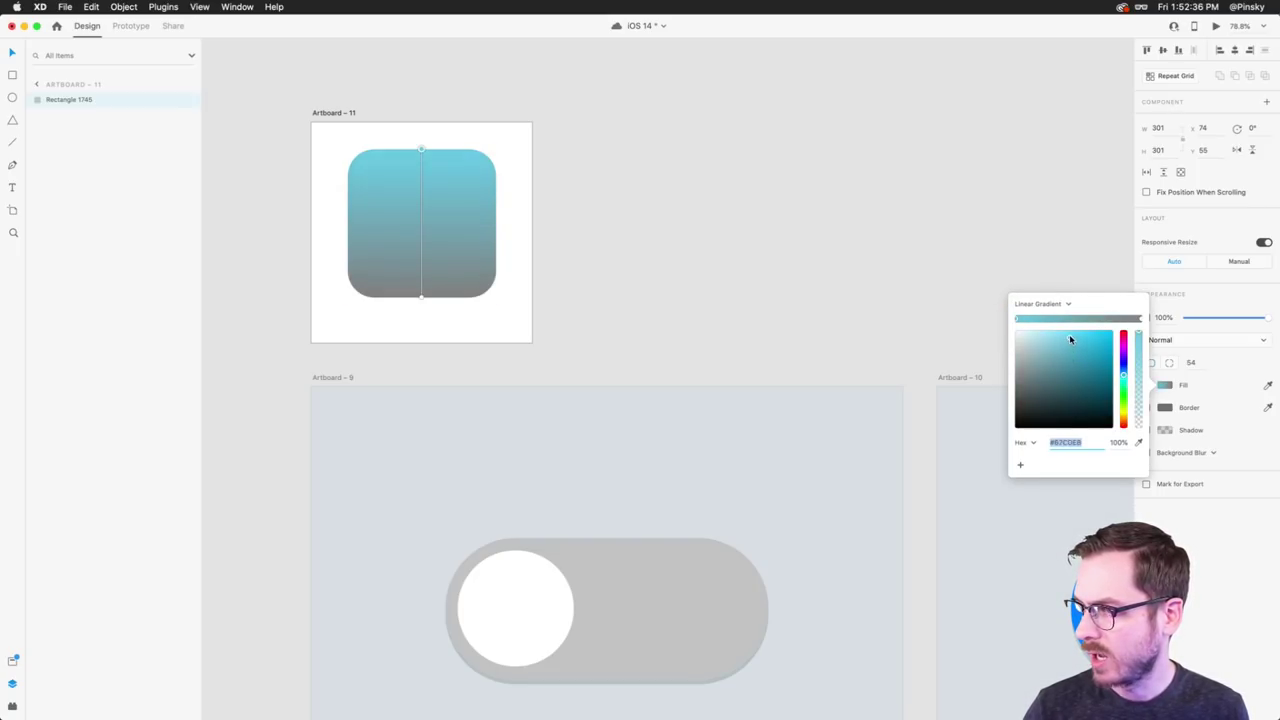
drag(1125, 378, 1084, 346)
click(1141, 319)
click(1082, 350)
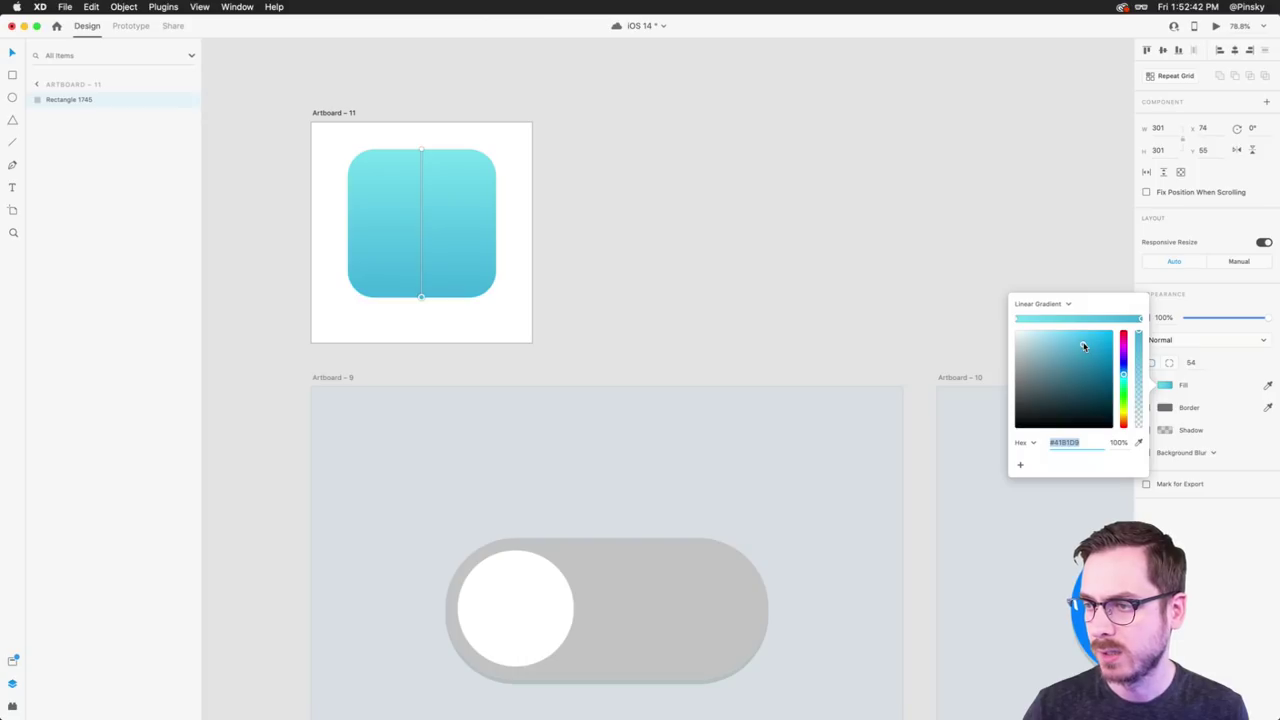
- Tilt the rounded square's gradient diagonally from its upper-left corner to its lower-right corner
click(421, 143)
click(414, 197)
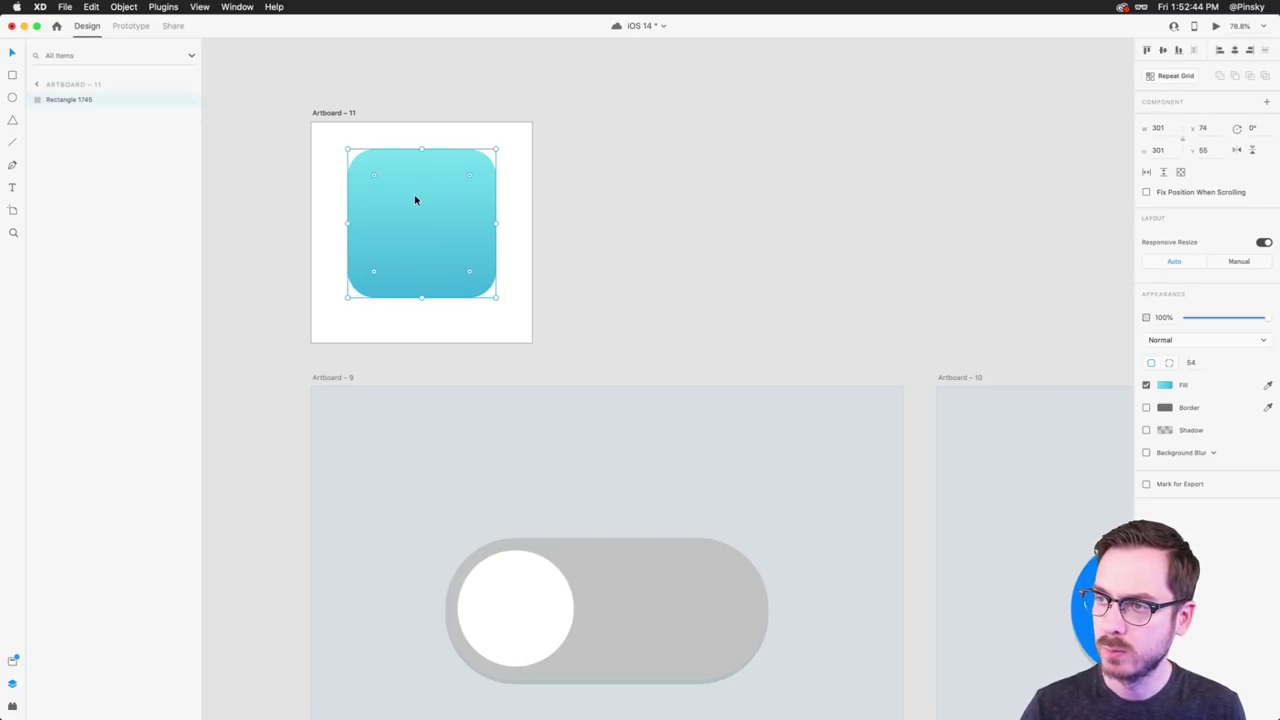
click(1165, 385)
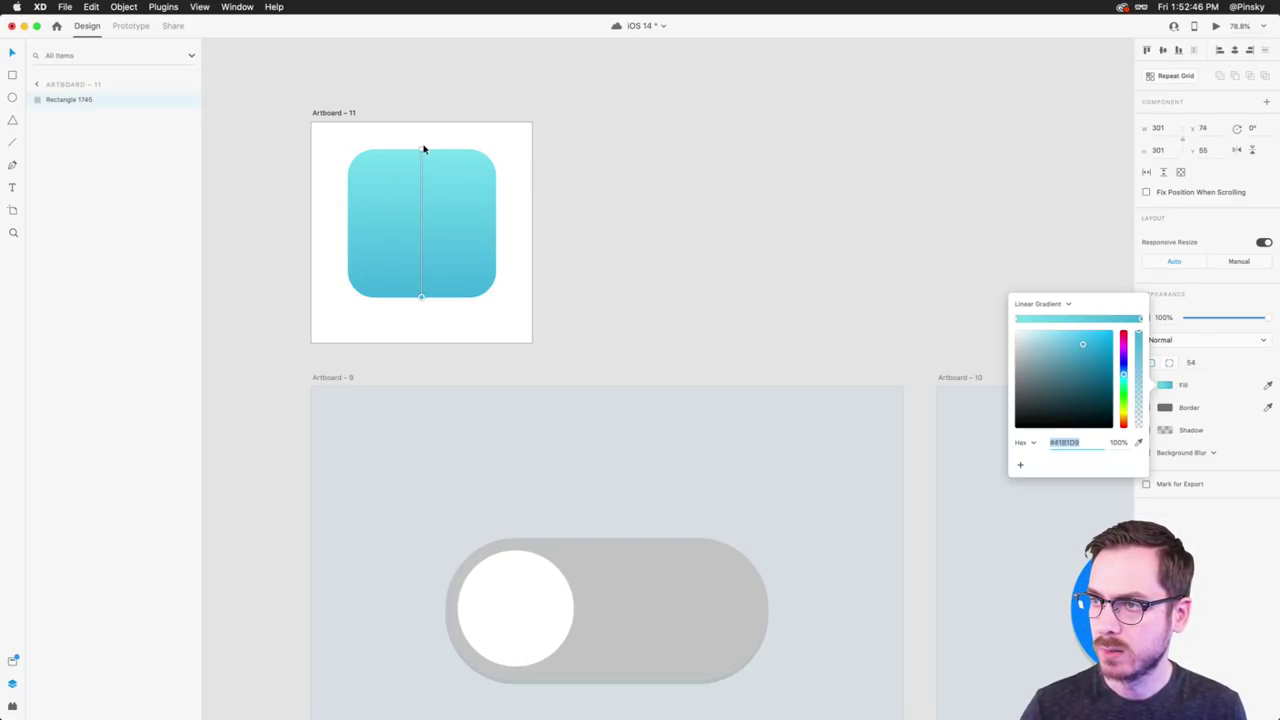
drag(421, 150, 368, 152)
drag(421, 297, 480, 297)
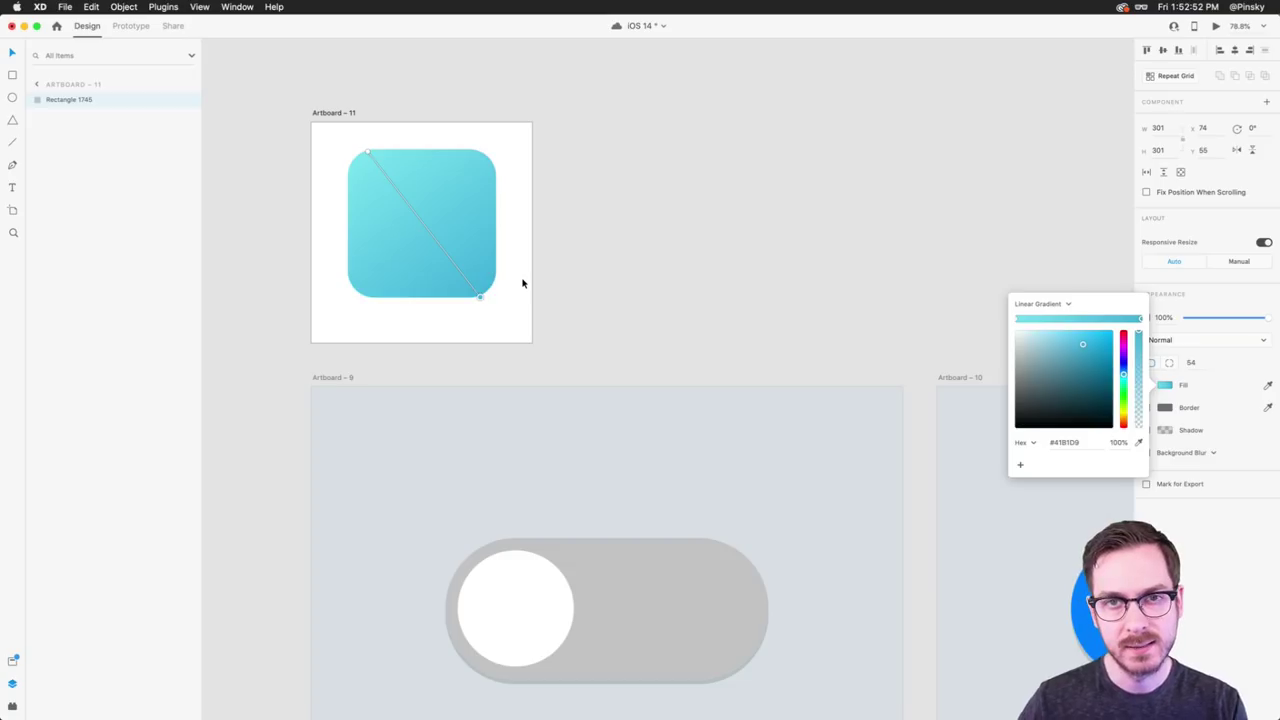
- Try slanting the rounded square's right side by moving its lower-right anchor points outward about 10 px in path editing
click(461, 231)
double_click(461, 231)
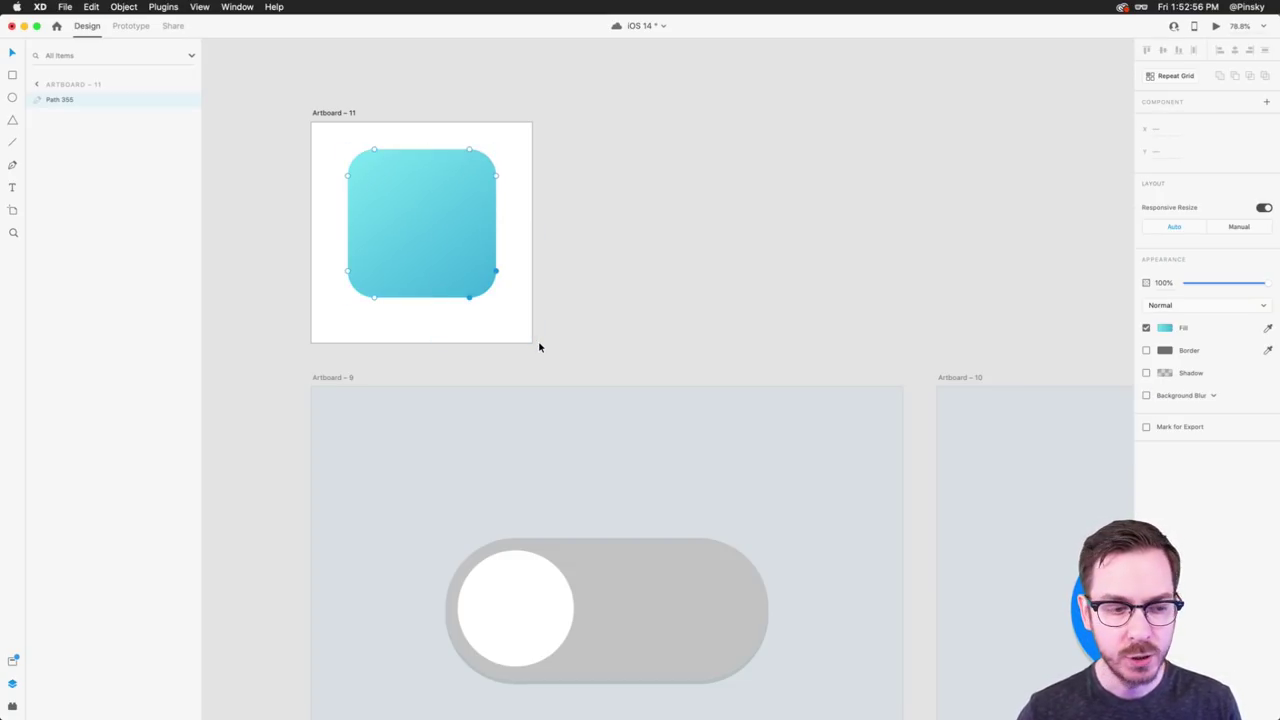
key(Right)
key(Right)
key(Right)
key(Right)
key(Right)
key(Right)
- Try slanting the left side to match by moving the lower-left anchor points outward about 10 px
click(391, 248)
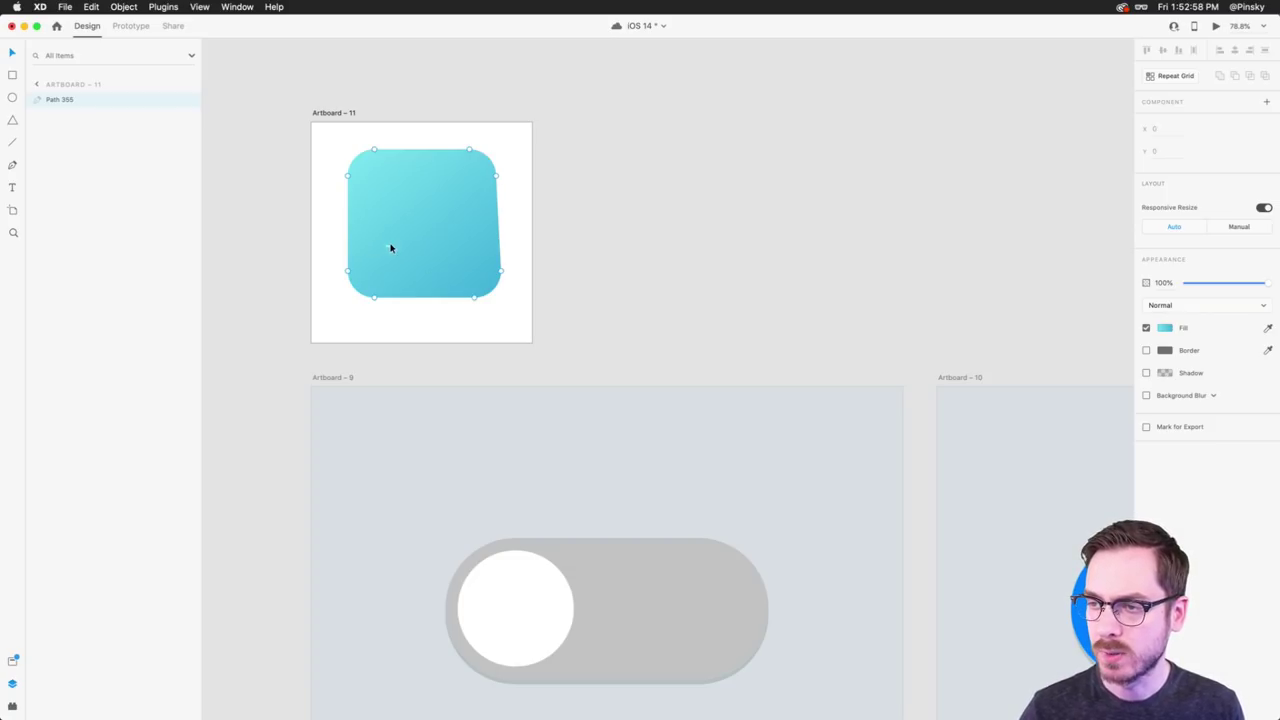
key(Left)
key(Left)
key(Left)
key(Left)
key(Left)
key(Left)
click(616, 202)
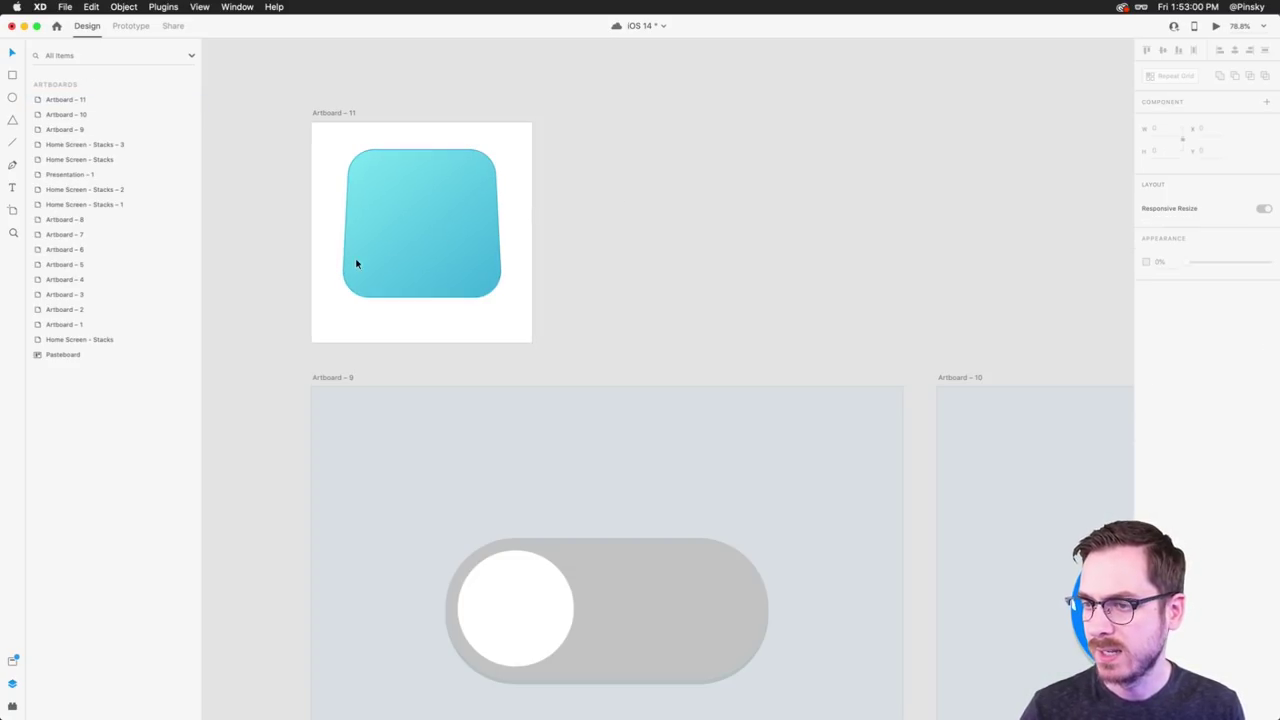
- Undo the anchor point moves and the conversion of the rounded square to a path
click(426, 258)
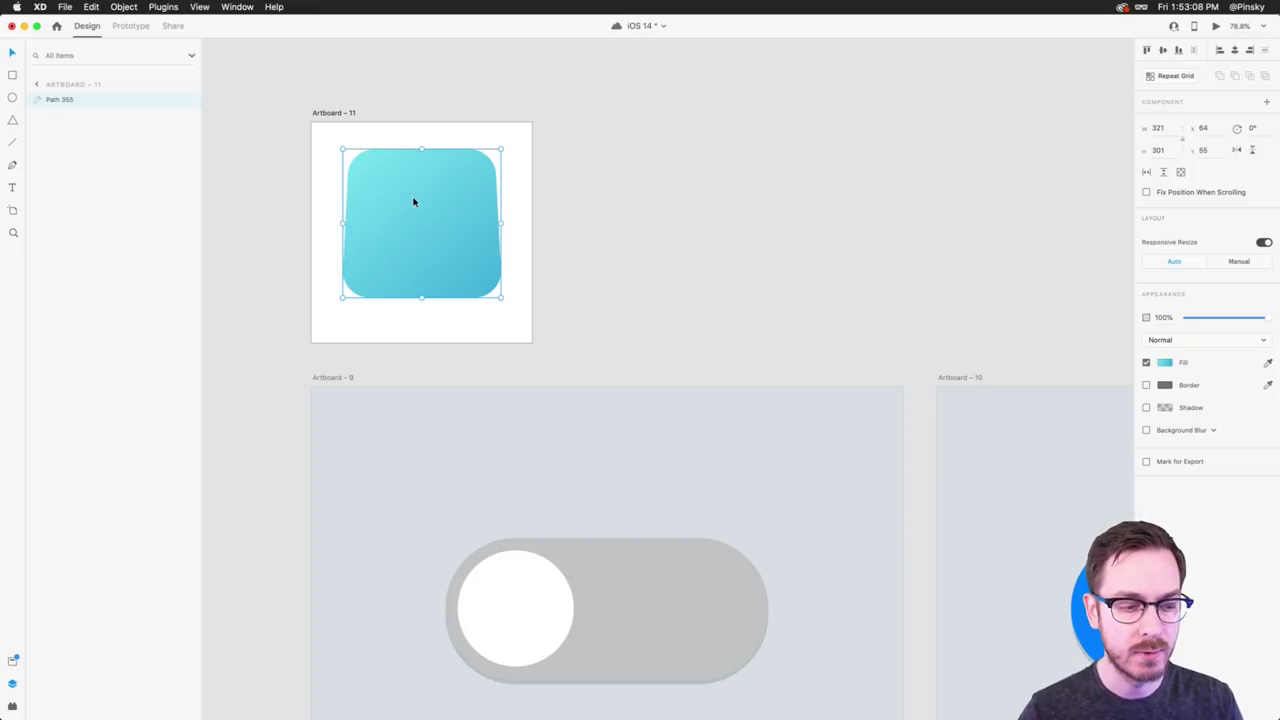
key(super+z)
key(super+z)
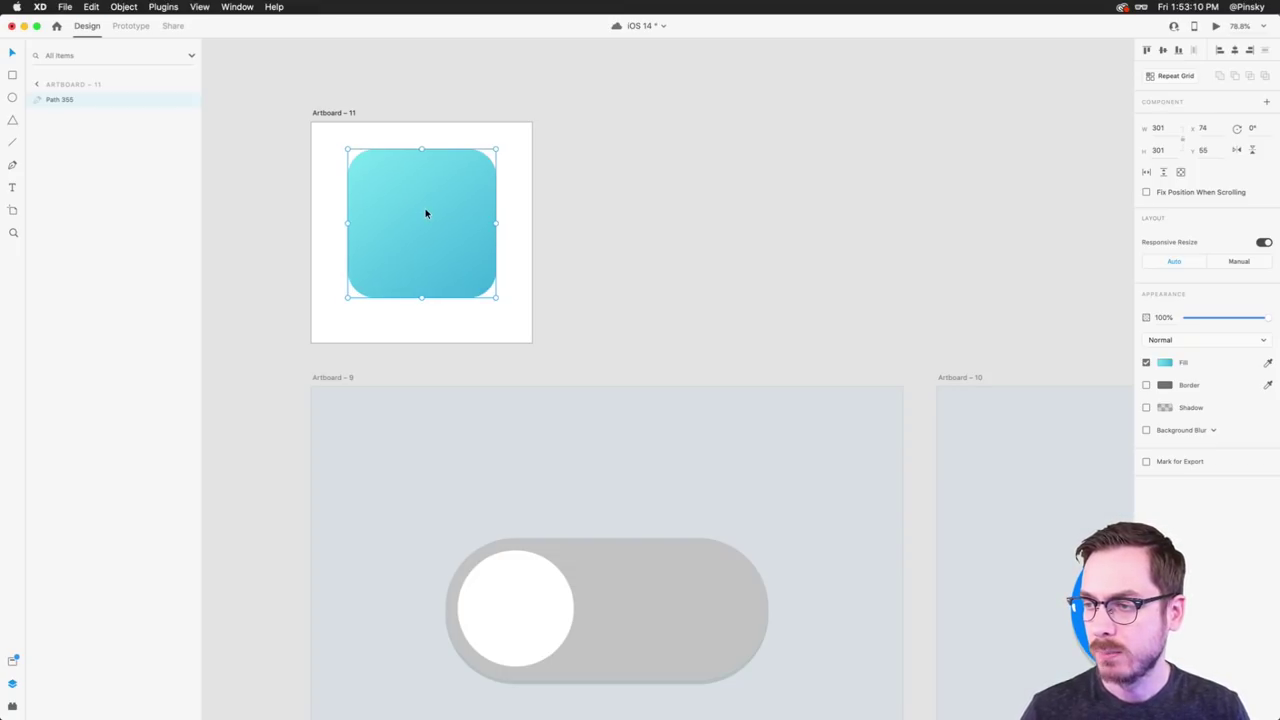
key(super+z)
- Duplicate the rounded square and flare the front one by moving its lower-right and lower-left anchor points outward 10 px in path editing
key(super+d)
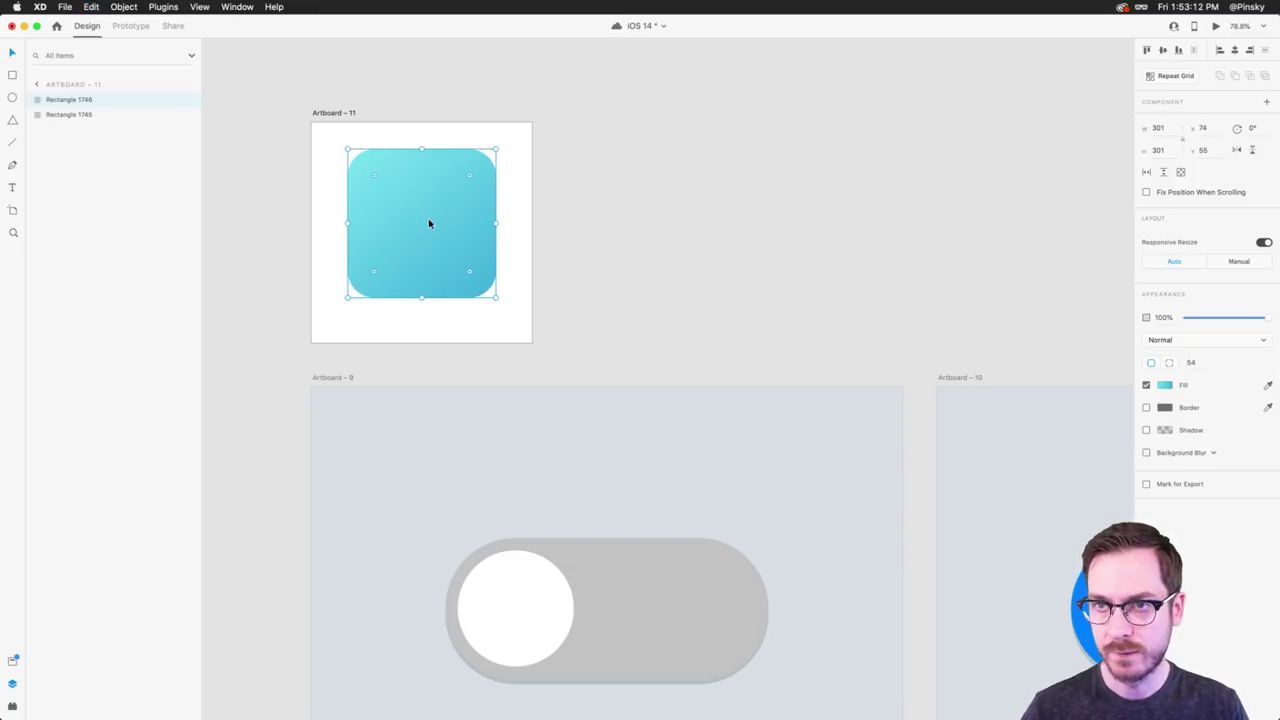
double_click(437, 213)
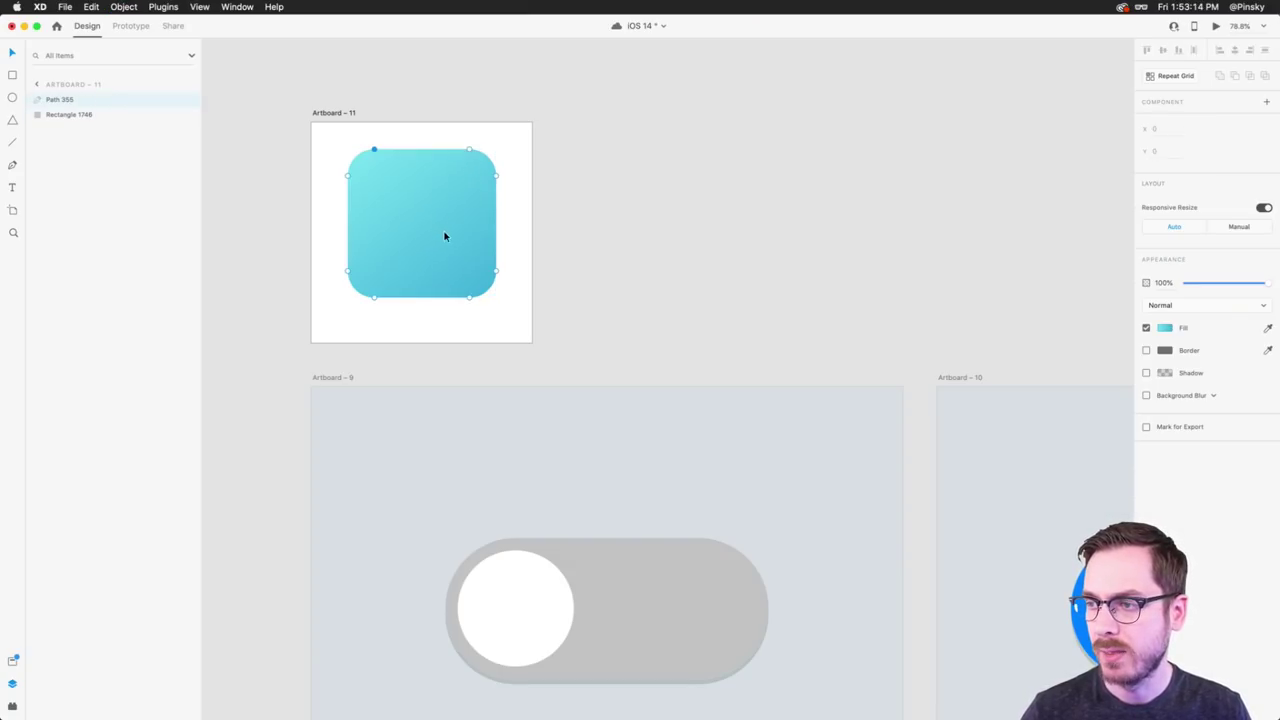
drag(443, 232, 526, 336)
key(shift+Right)
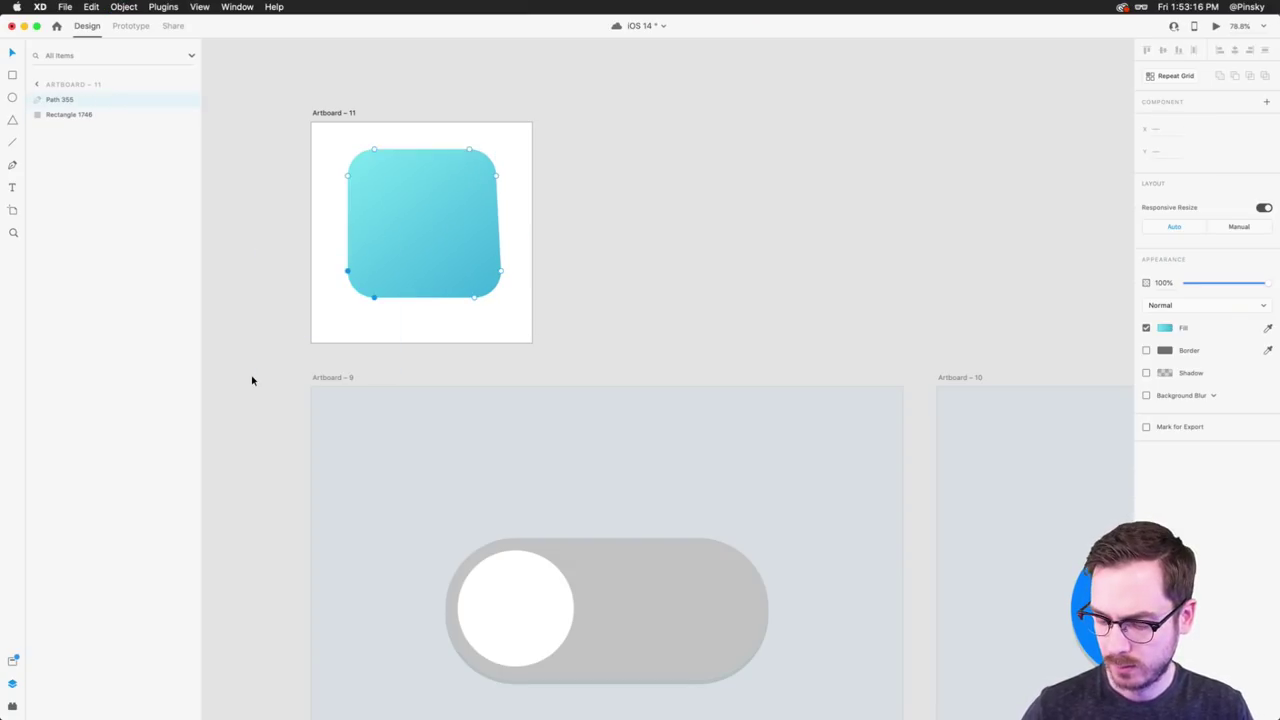
- Move the back rounded square down 10 px and replace its gradient with a solid darker teal fill
click(94, 114)
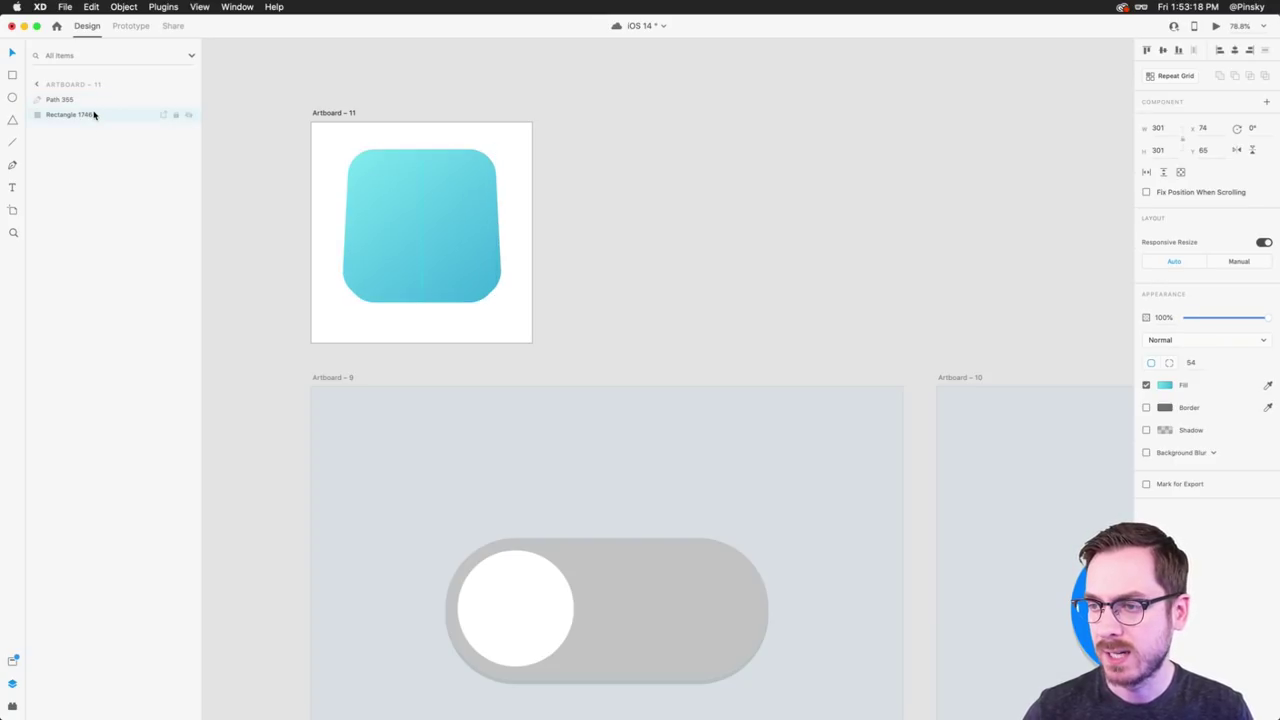
click(1165, 385)
click(1034, 302)
click(1034, 295)
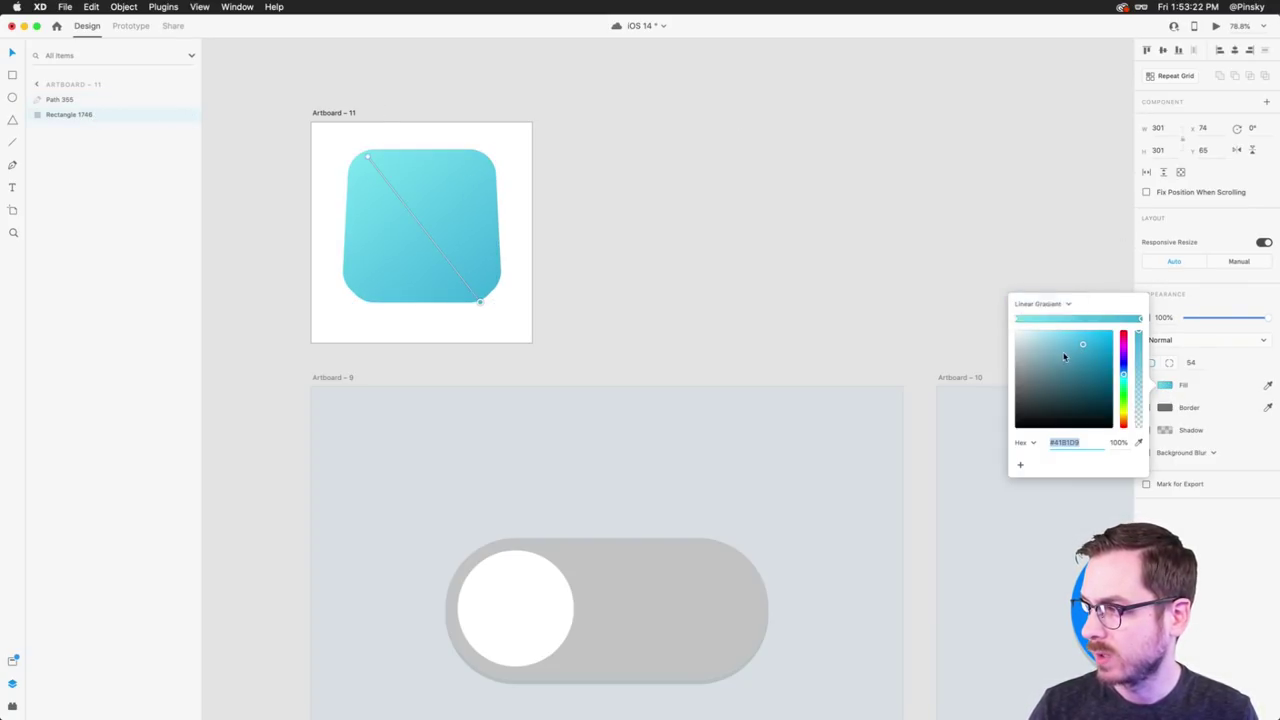
click(1063, 342)
drag(1062, 347, 1079, 348)
click(1125, 370)
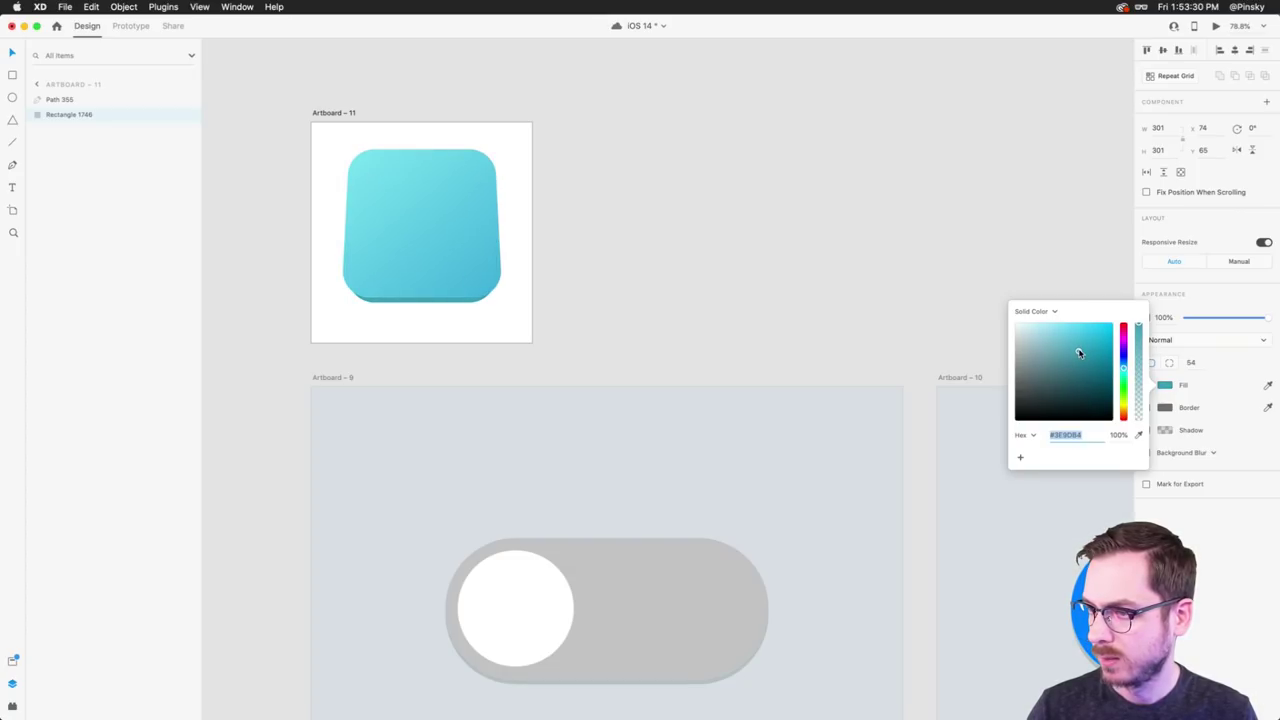
- Slightly increase the back square's corner radius and move its lower anchor points outward 10 px on each side to match the front shape
scroll(410, 240, up, 5)
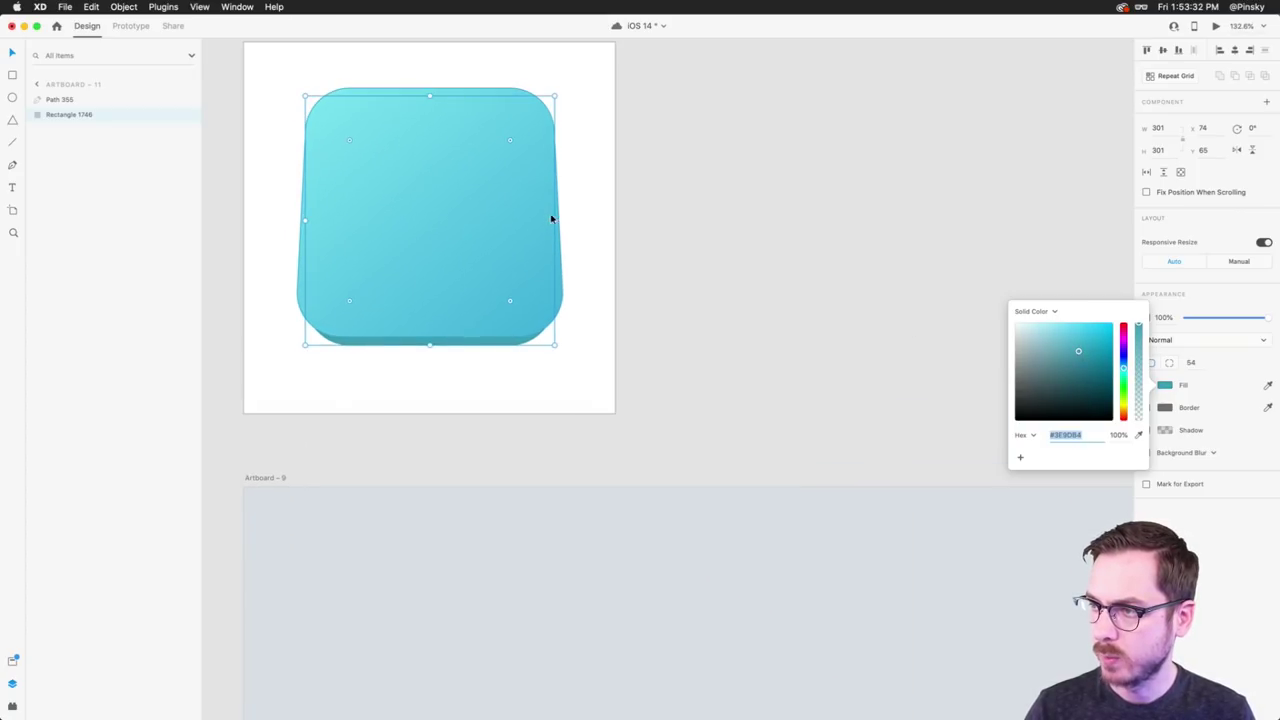
drag(511, 300, 507, 295)
double_click(478, 334)
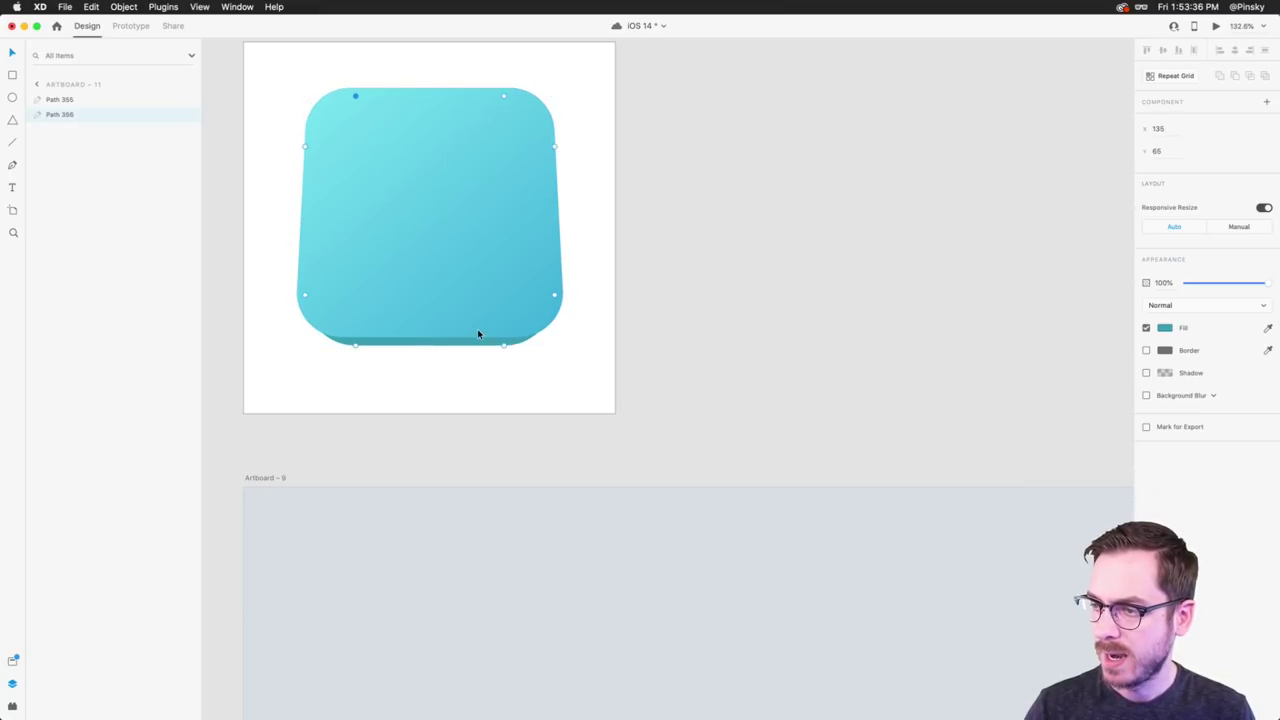
key(shift+Right)
drag(337, 260, 243, 415)
drag(416, 245, 217, 392)
key(shift+Left)
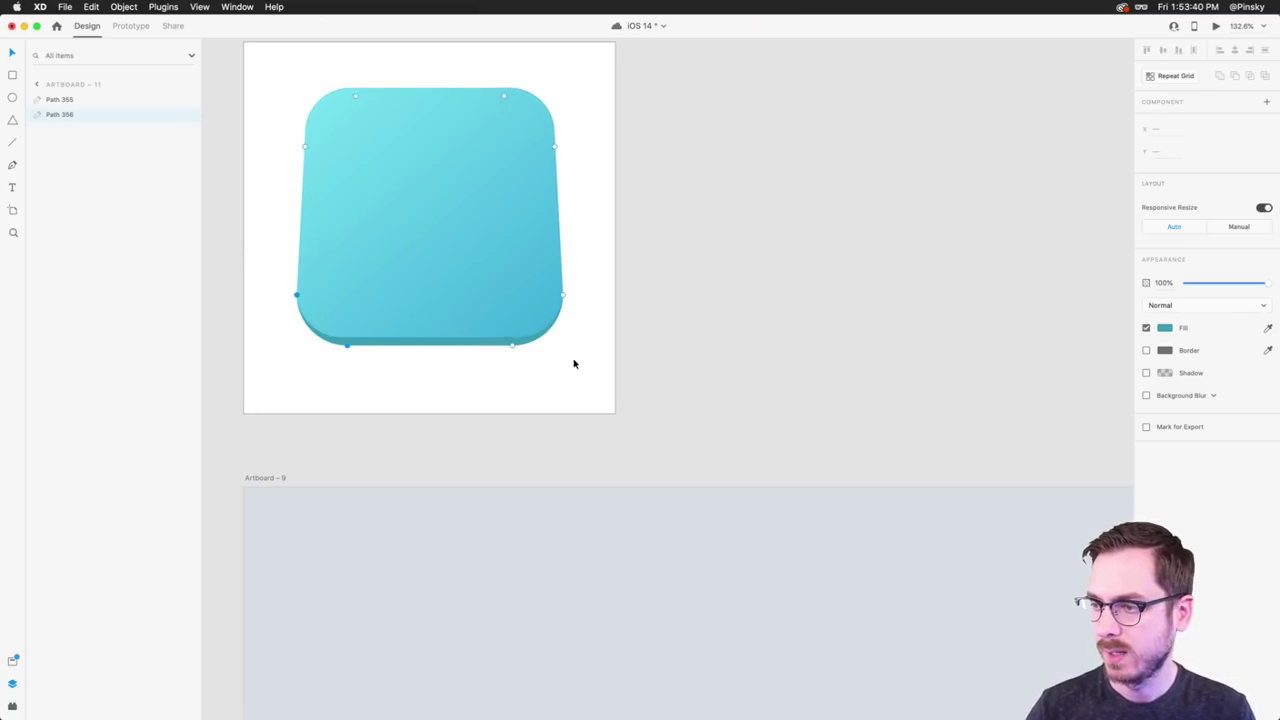
click(549, 384)
- Add a white 16% shadow to the front gradient shape with Y offset 2 and blur 0
click(445, 302)
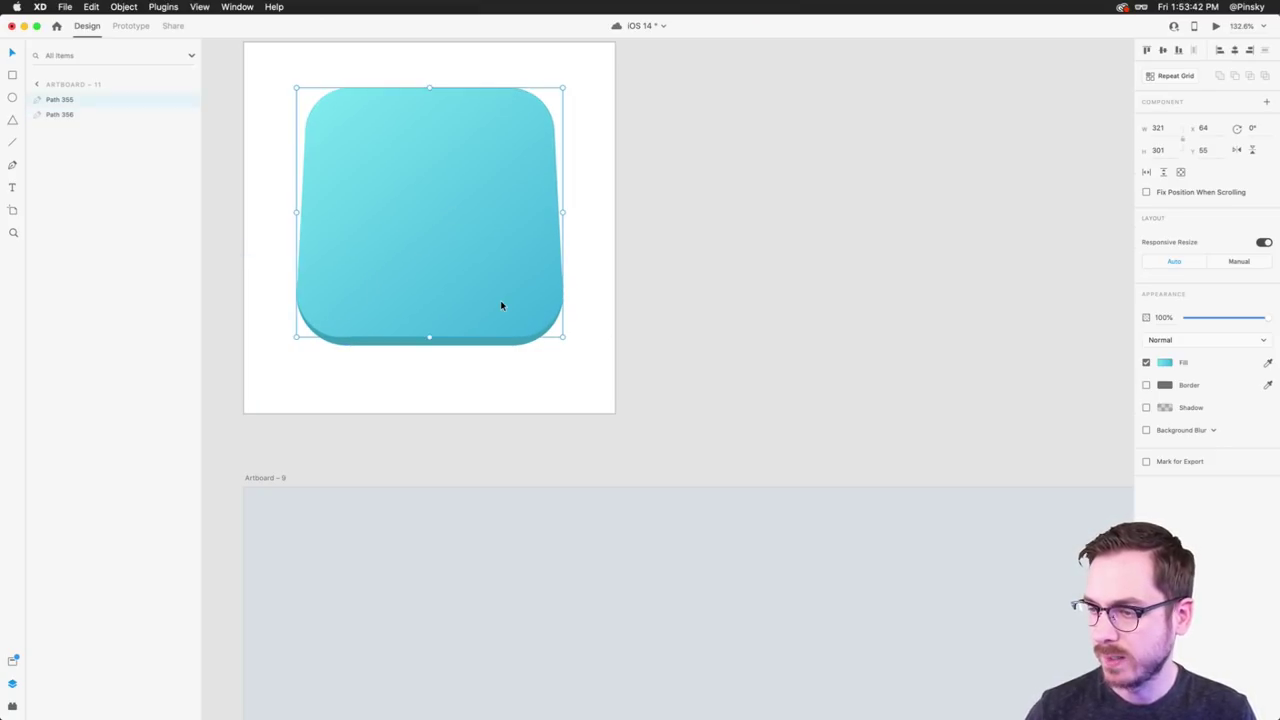
click(1146, 407)
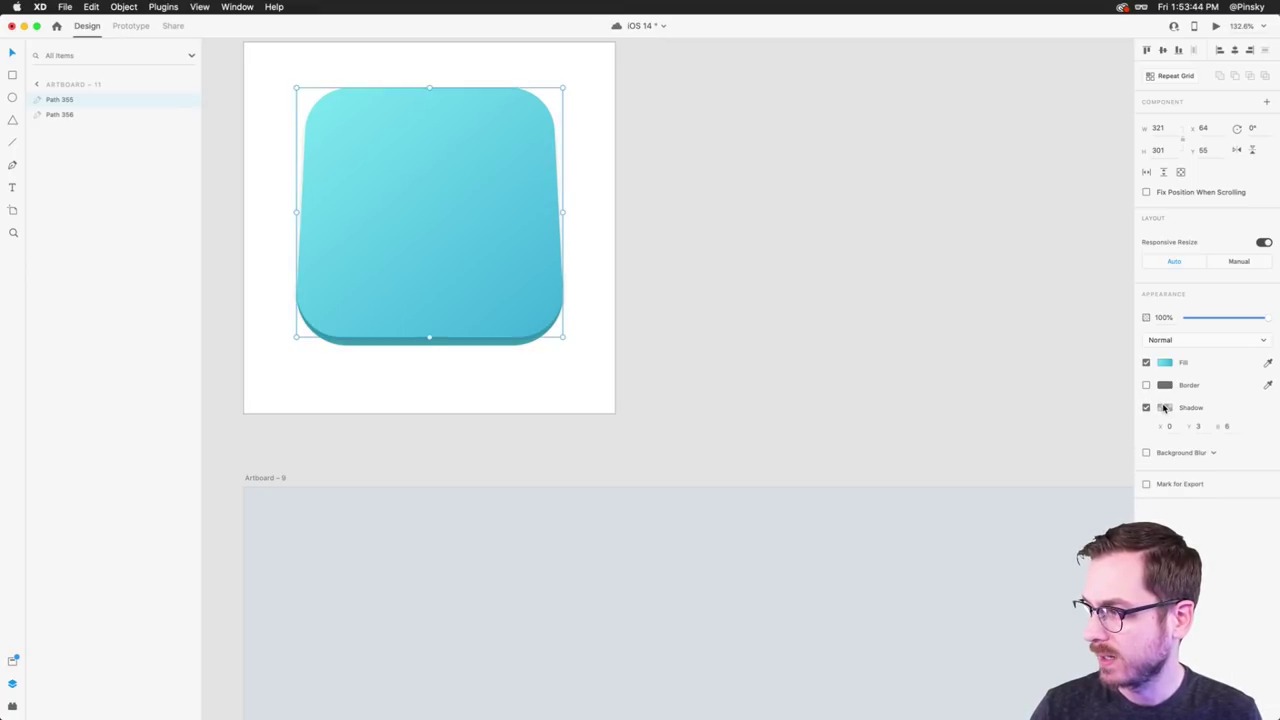
click(1165, 407)
drag(1051, 377, 1043, 352)
click(1206, 437)
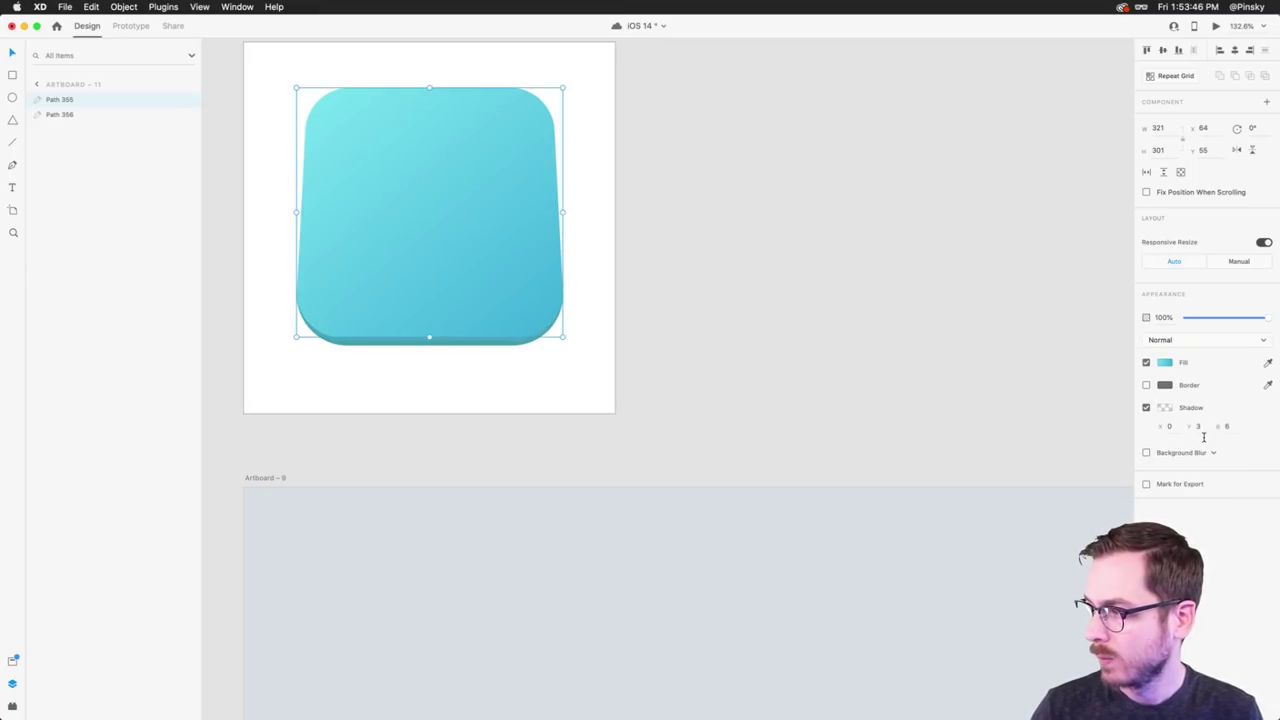
click(1166, 408)
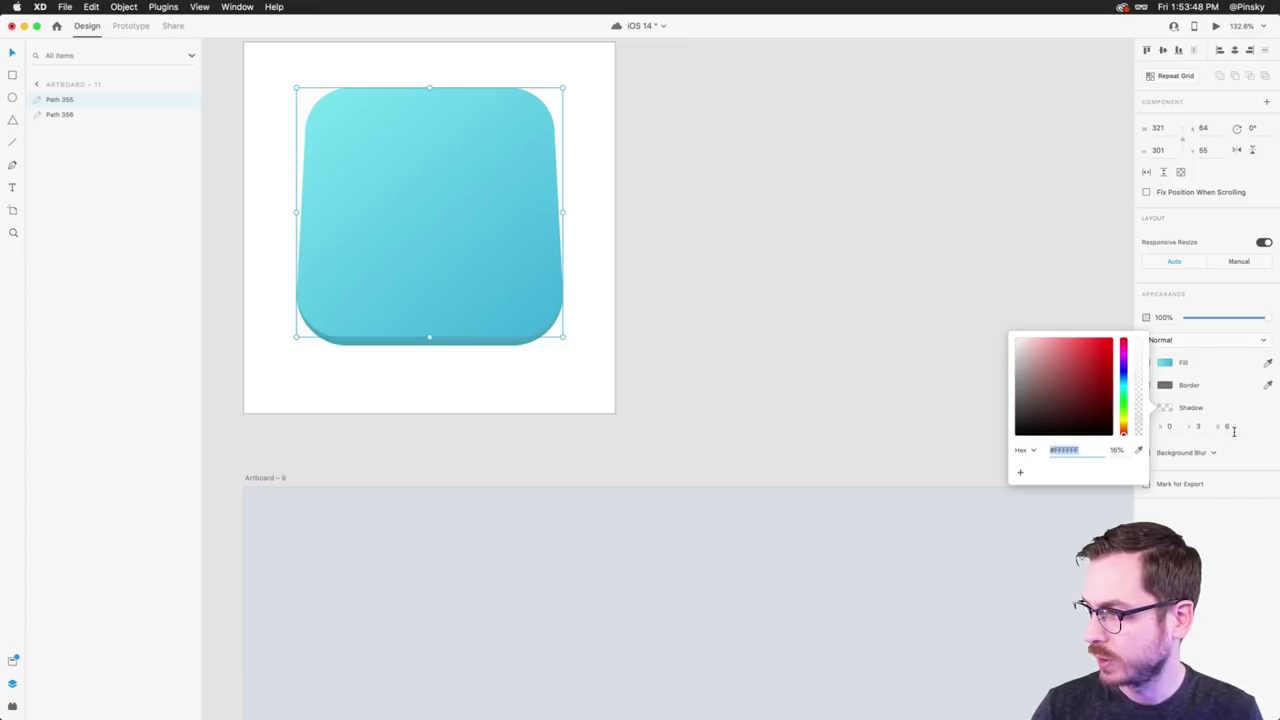
click(1231, 427)
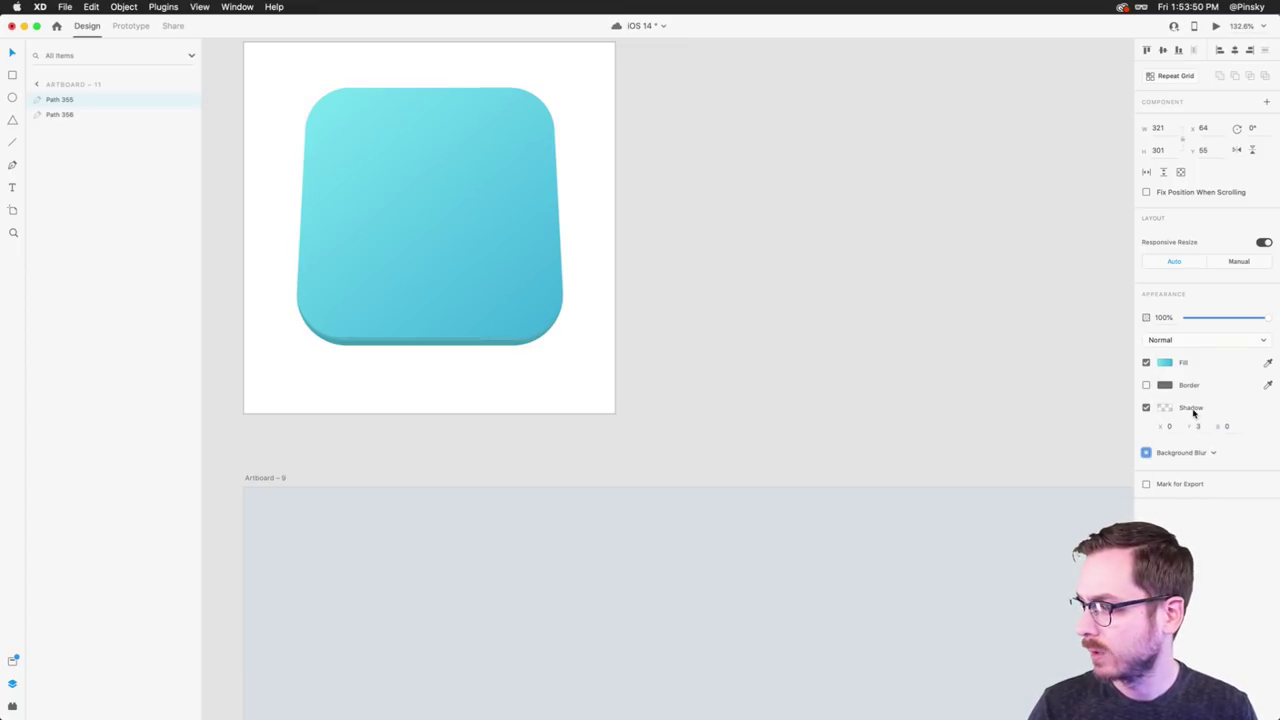
click(1204, 427)
text(2)
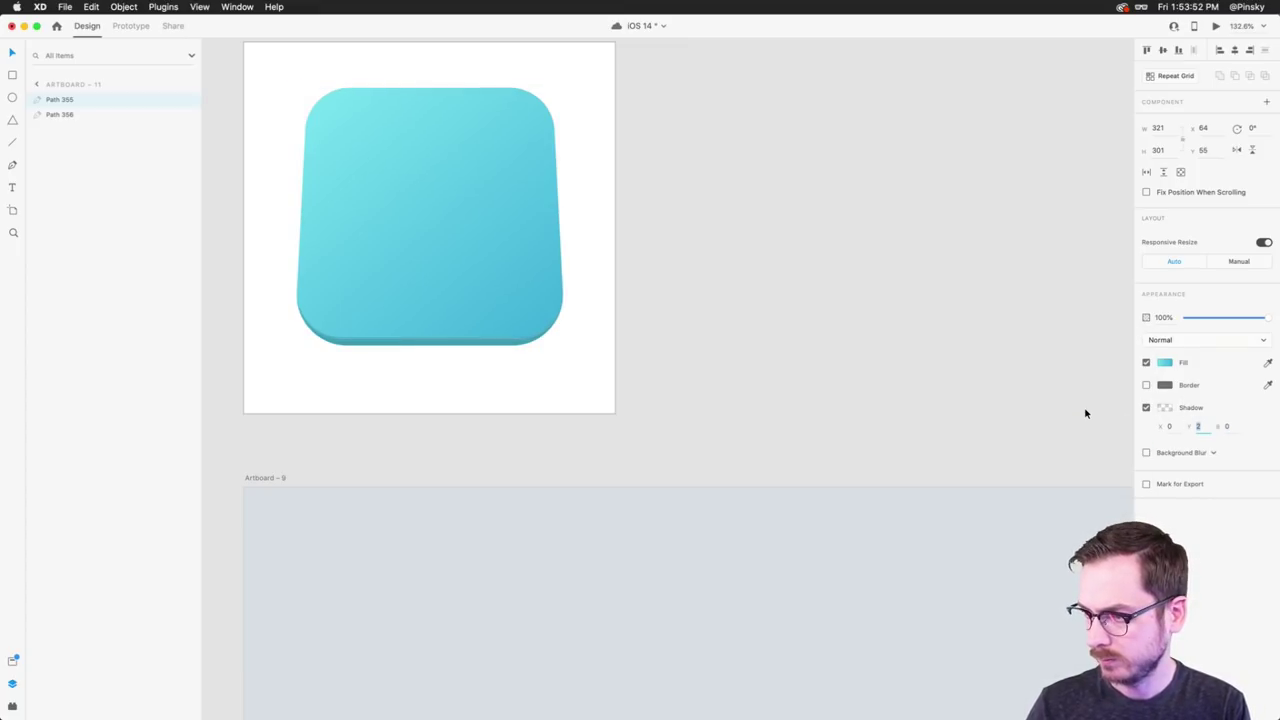
- Recolor the front shape's shadow to a more opaque light cyan #6CD9F4 and nudge the teal back shape down 1 px
click(1166, 408)
drag(1137, 422, 1137, 405)
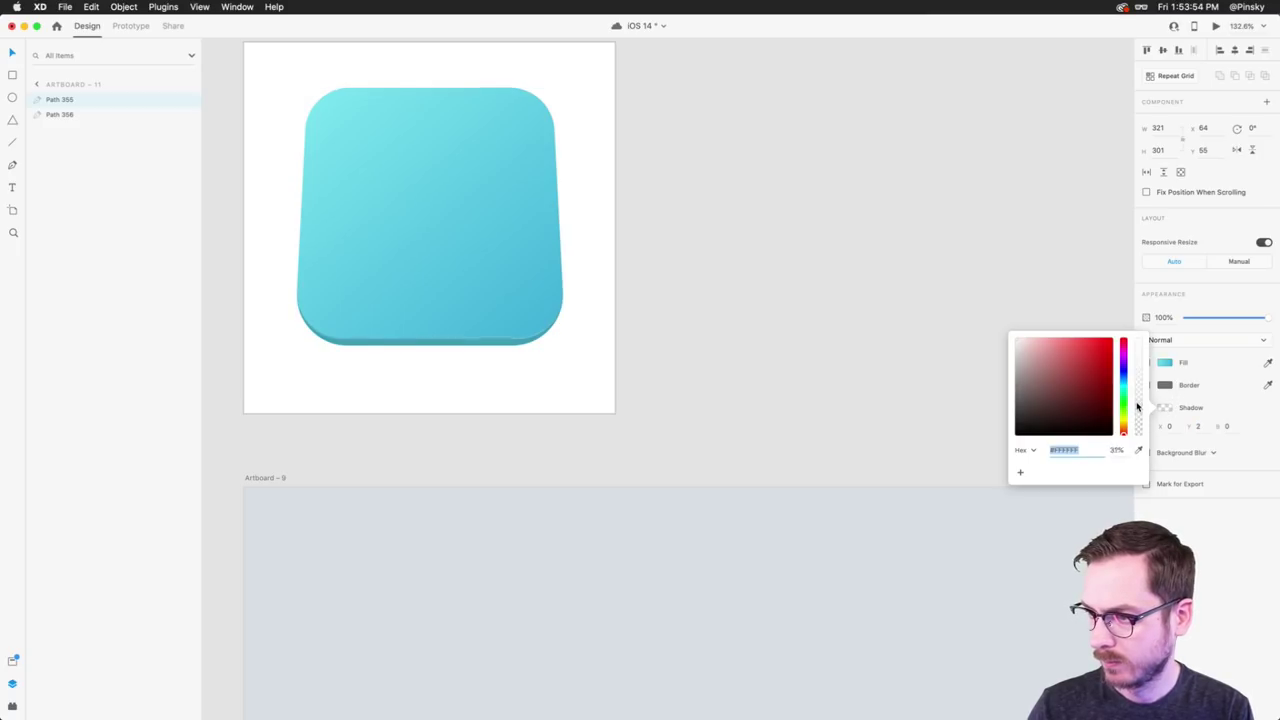
click(1123, 386)
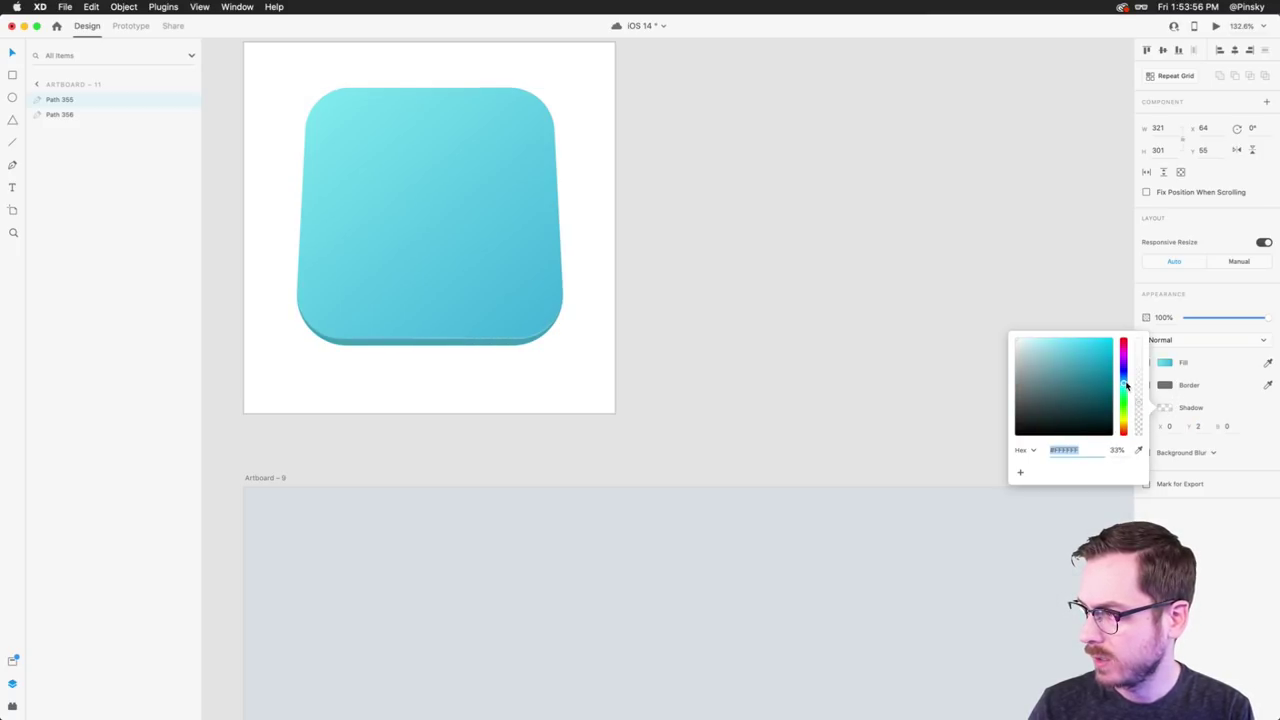
click(1086, 344)
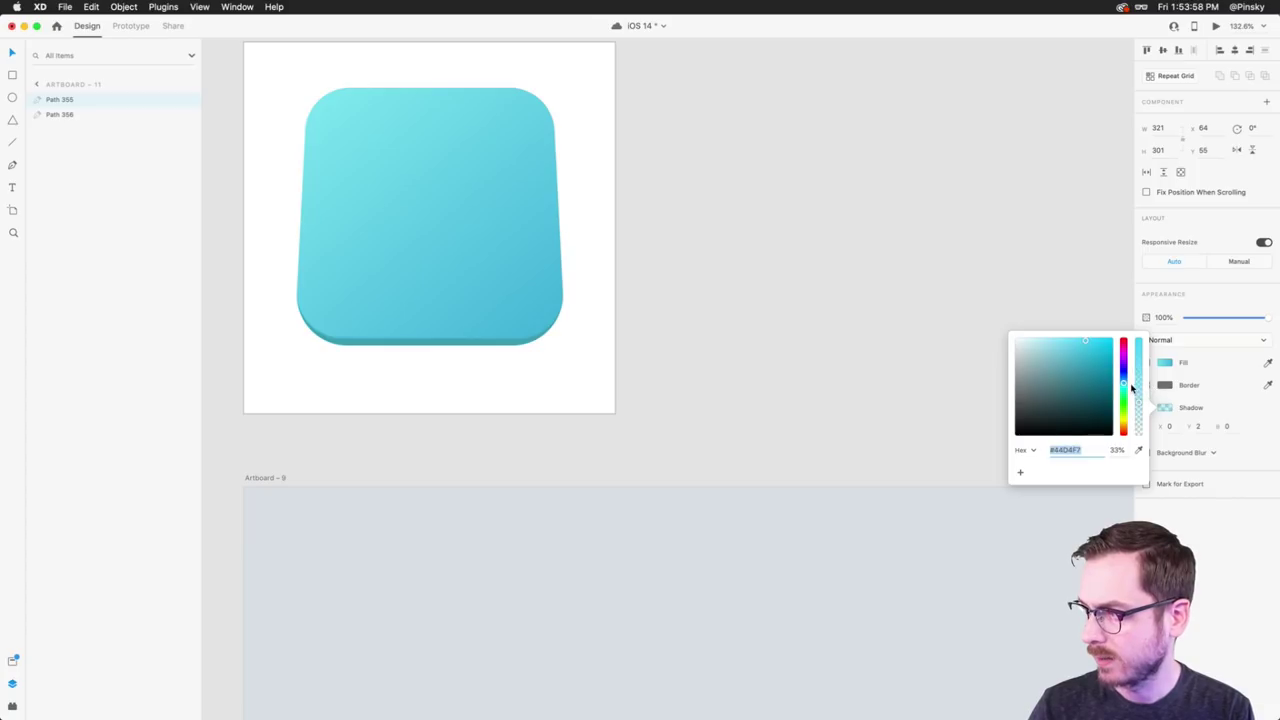
click(1138, 350)
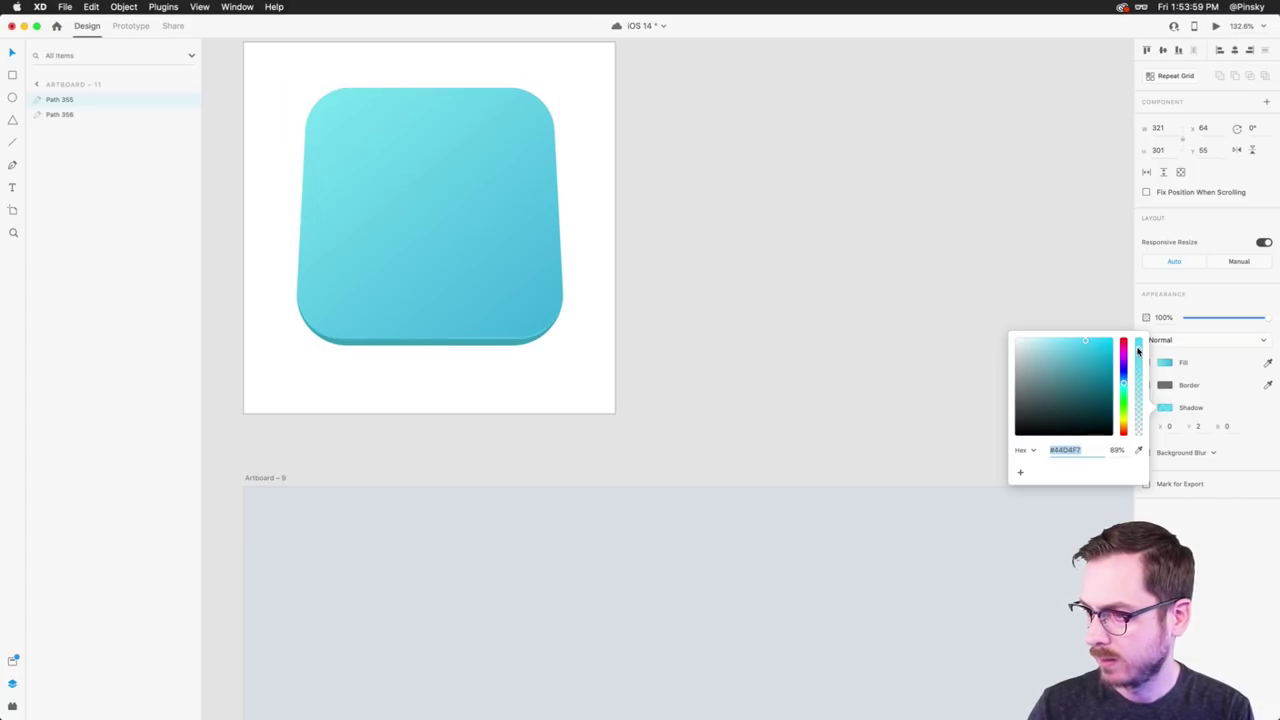
click(1069, 339)
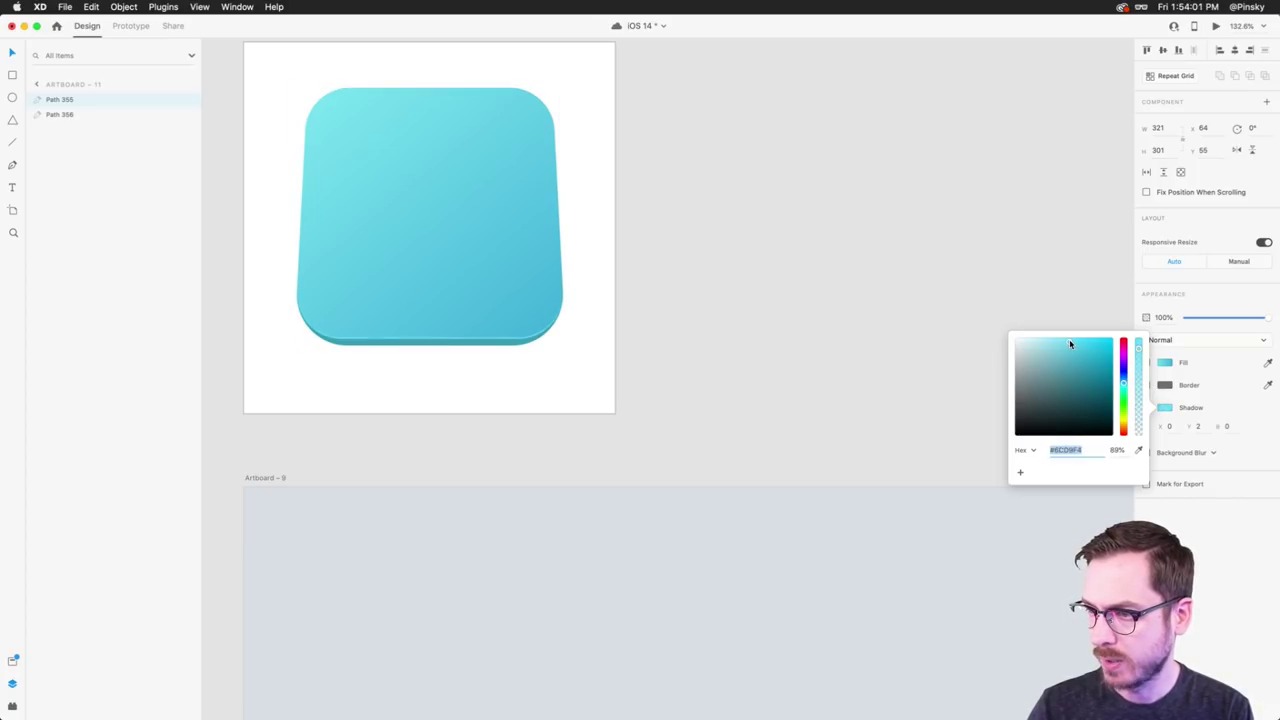
click(480, 344)
key(Up)
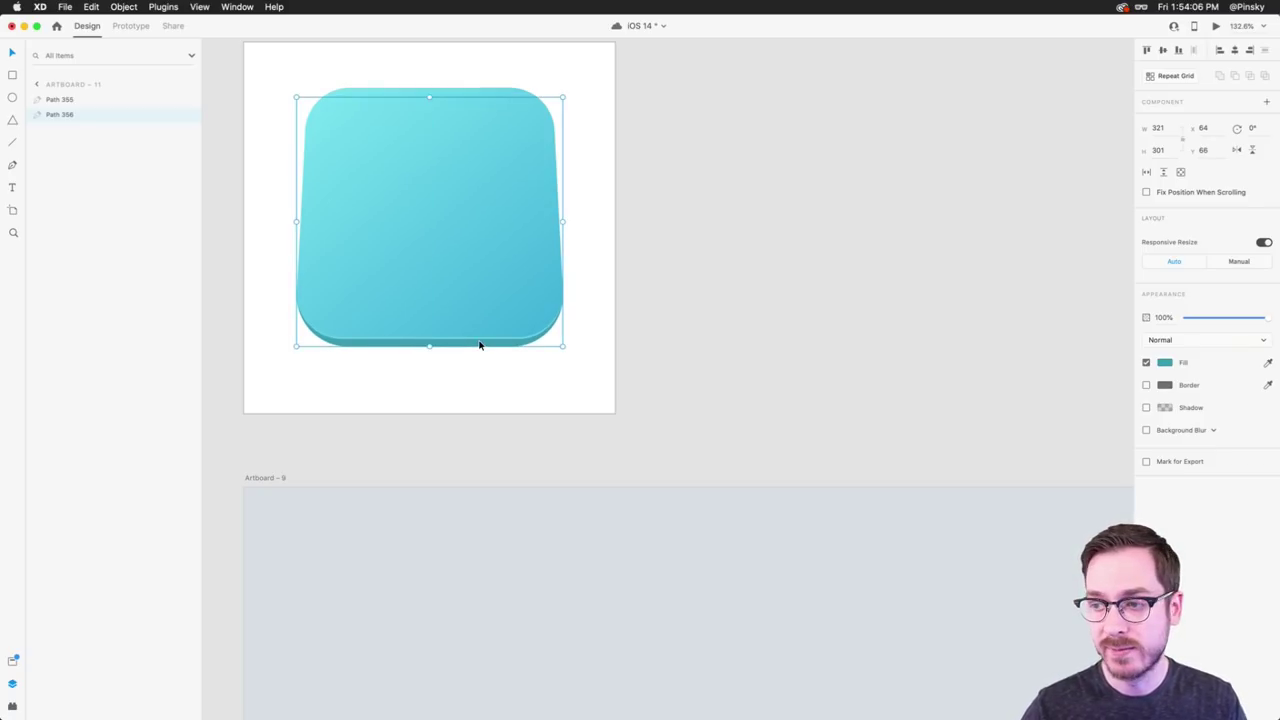
- Try a bright blue shadow on the teal back shape with Y offset 23, blur 26 and 29% opacity
click(1147, 408)
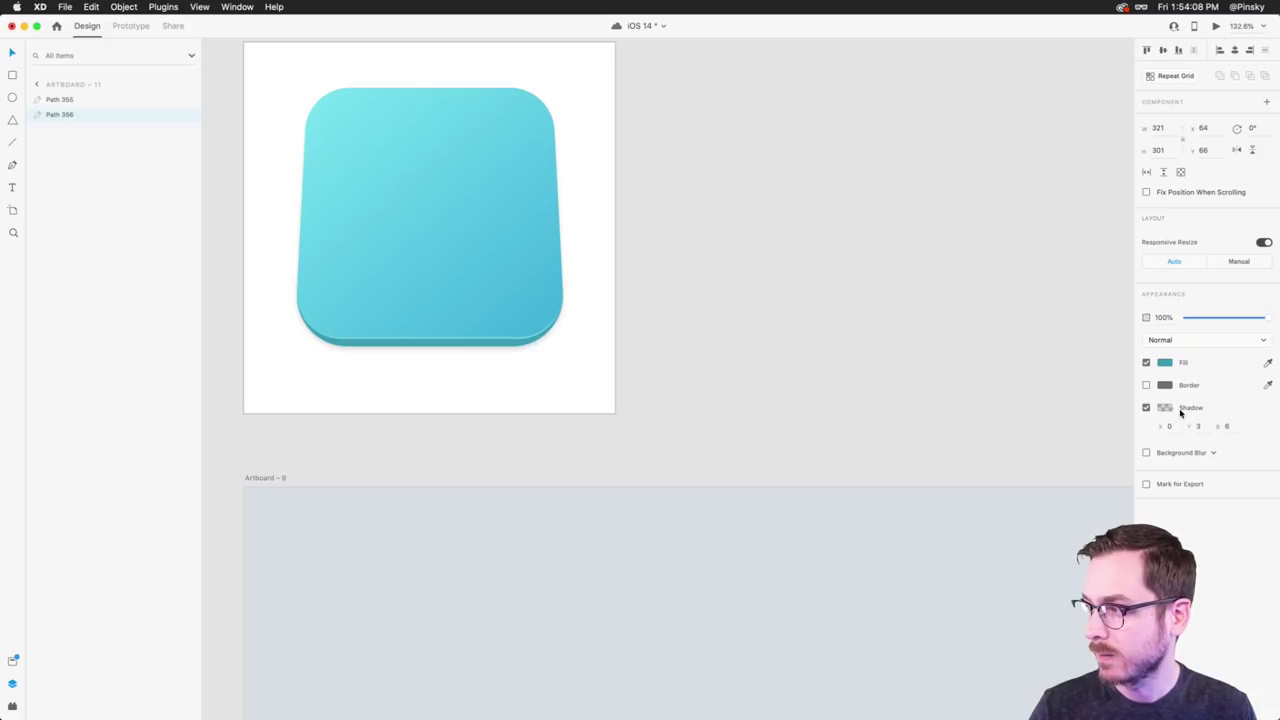
click(1162, 408)
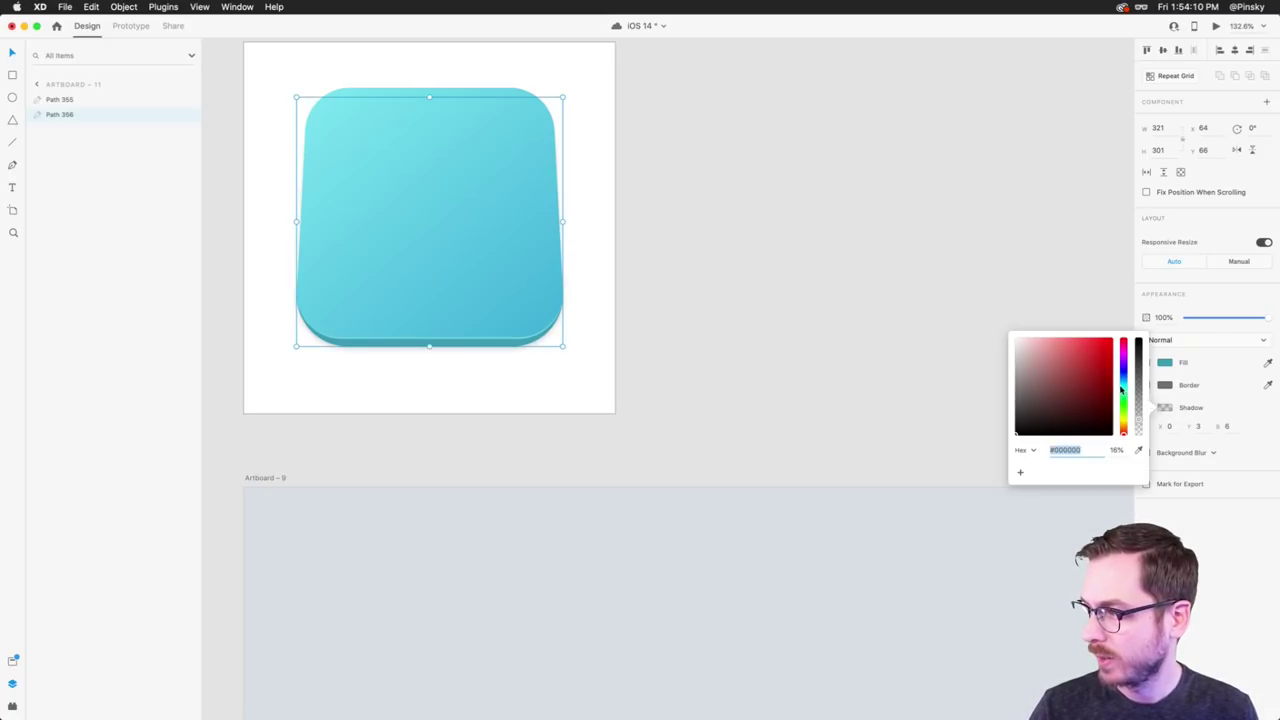
mouse_move(1124, 394)
mouse_down()
mouse_move(1088, 354)
mouse_move(1108, 349)
mouse_up()
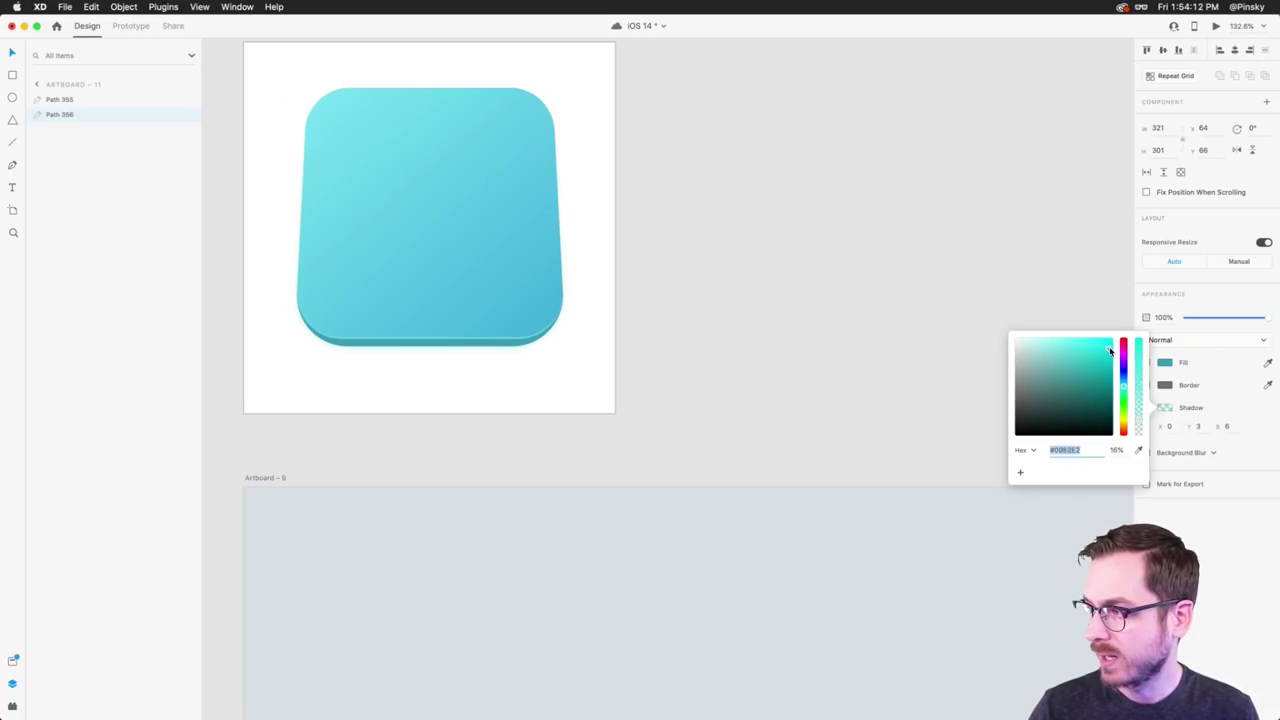
click(1197, 424)
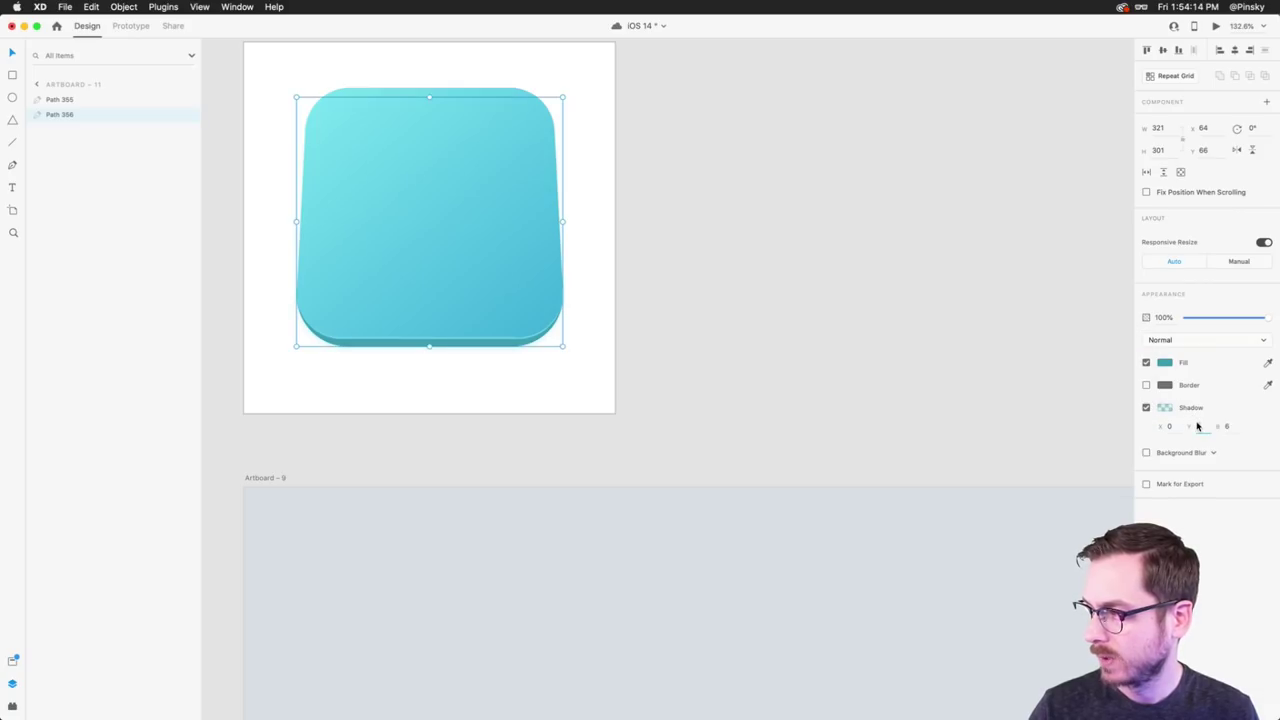
key(Tab)
key(shift+Up)
key(shift+Up)
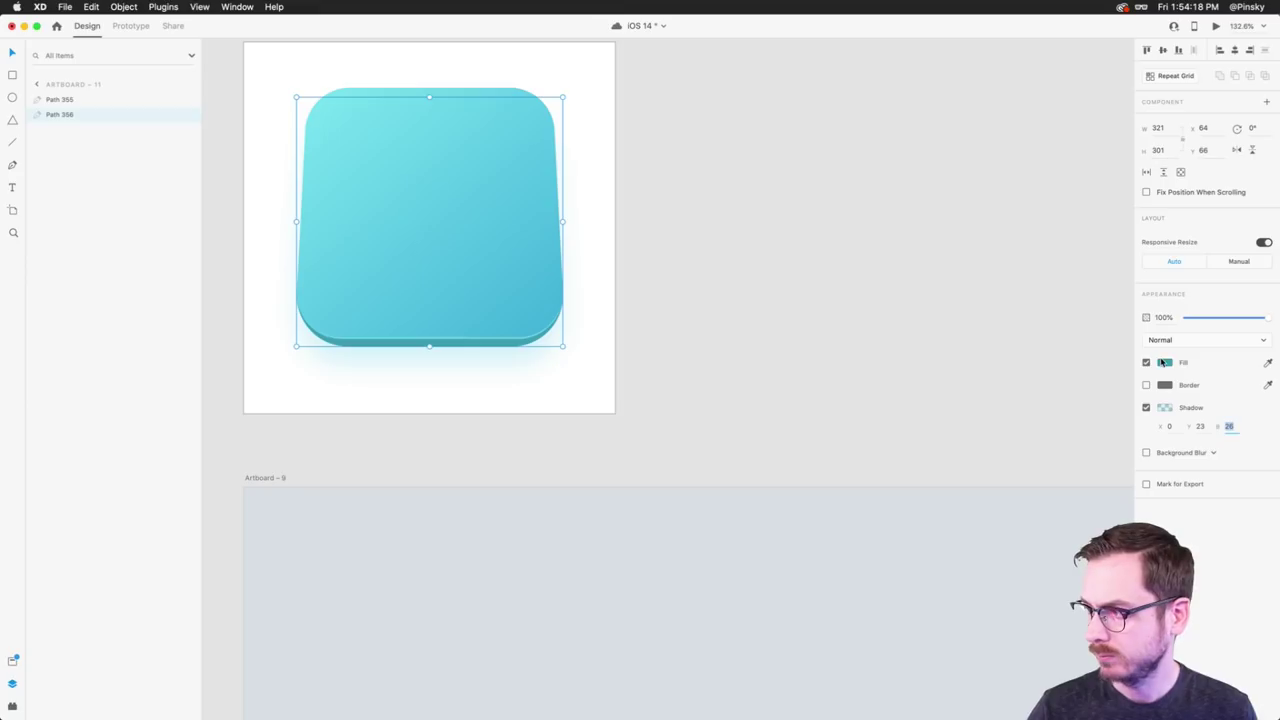
click(1164, 408)
drag(1137, 418, 1139, 408)
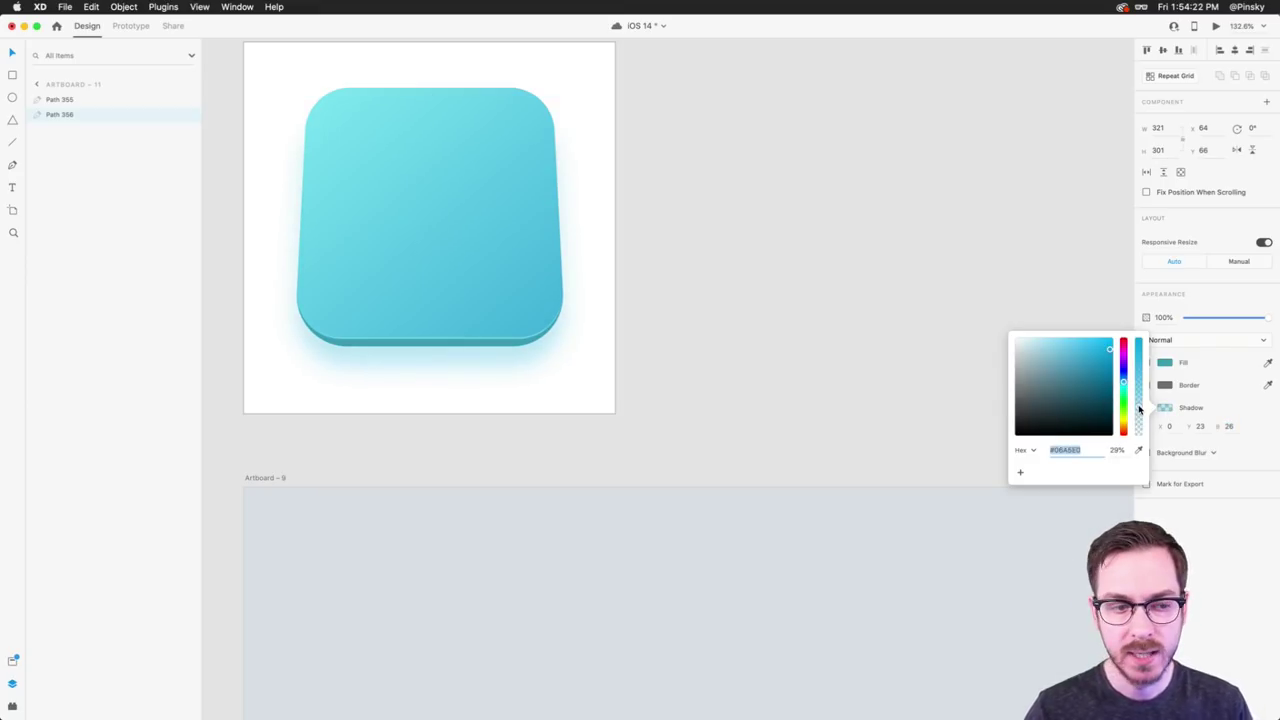
click(605, 339)
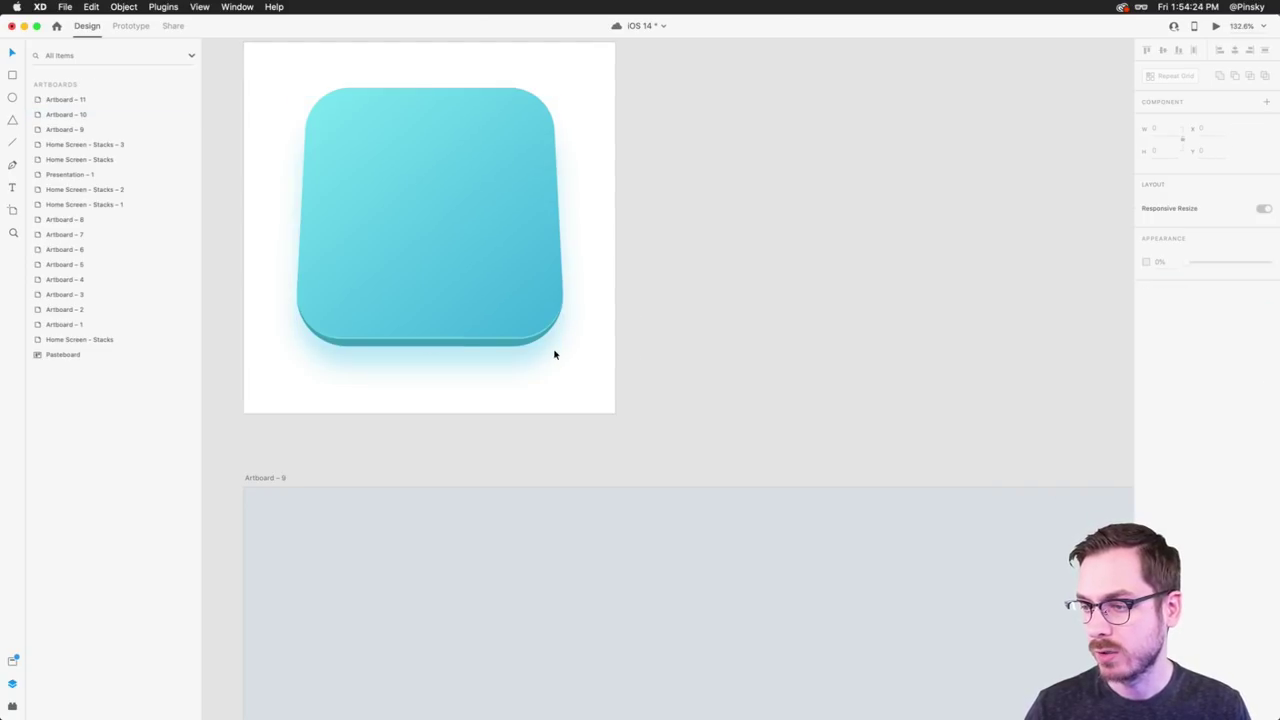
- Undo the shadow added to the teal back shape
click(429, 345)
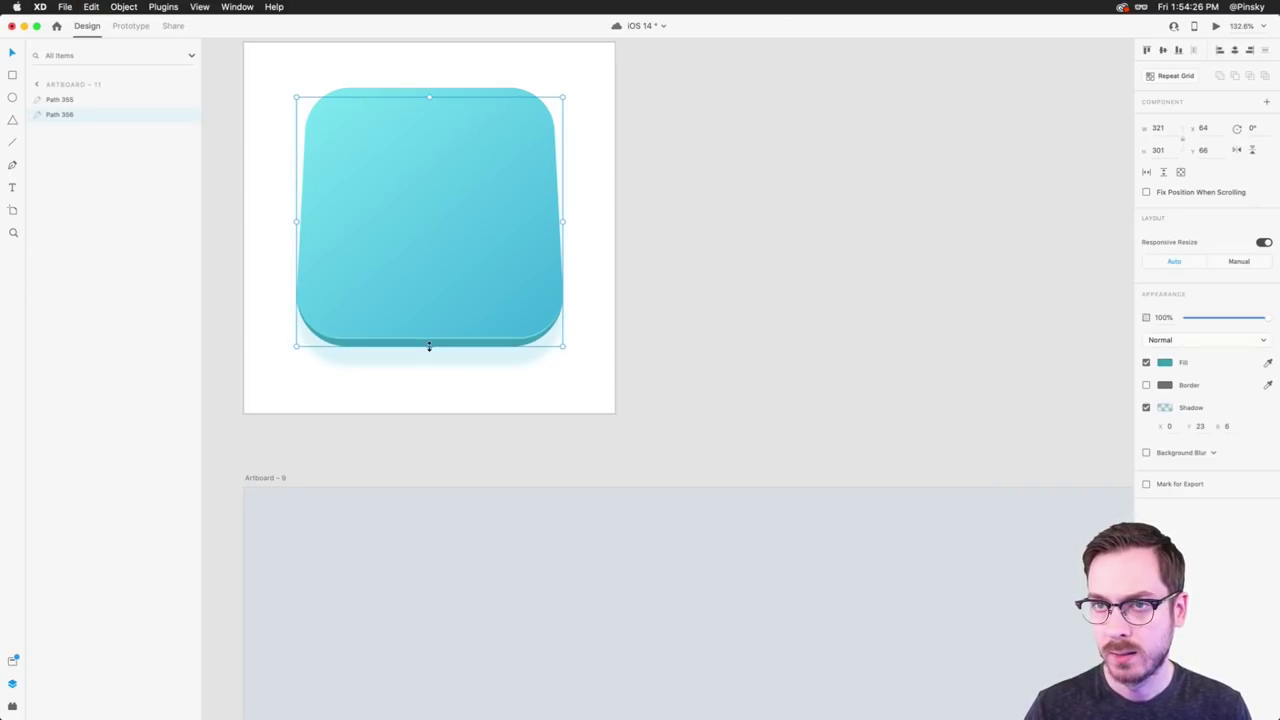
key(super+z)
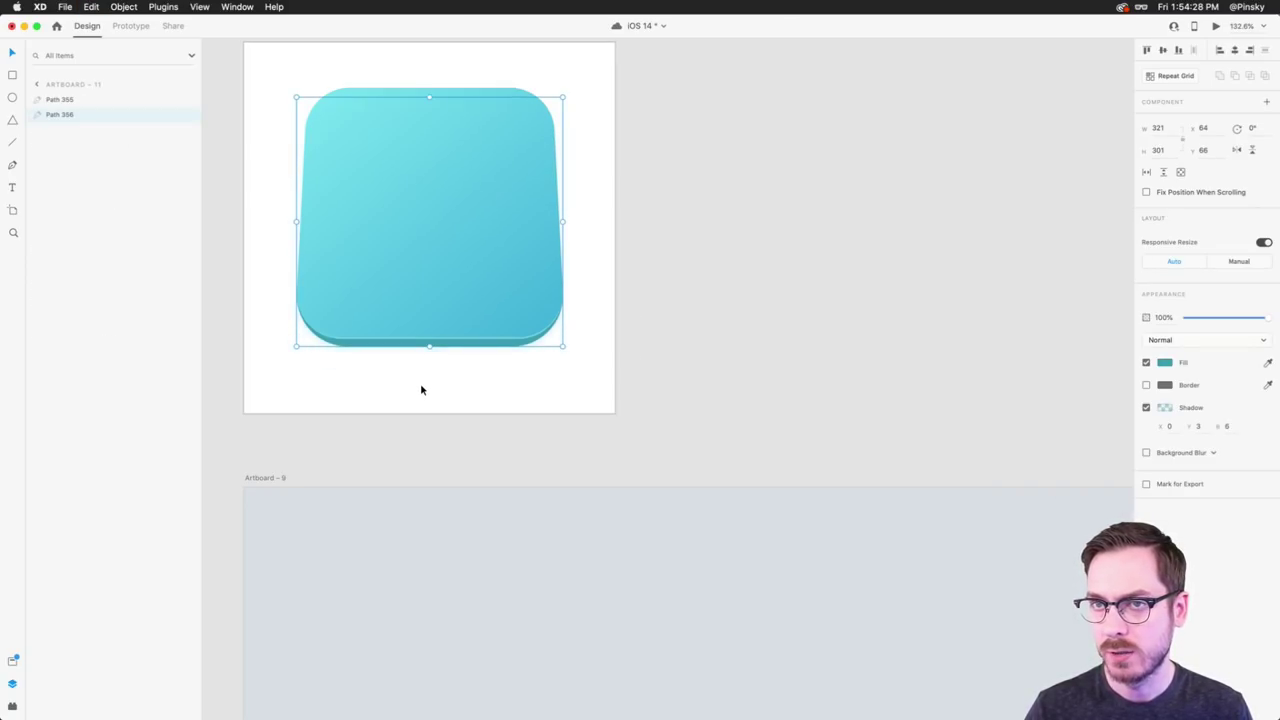
key(super+z)
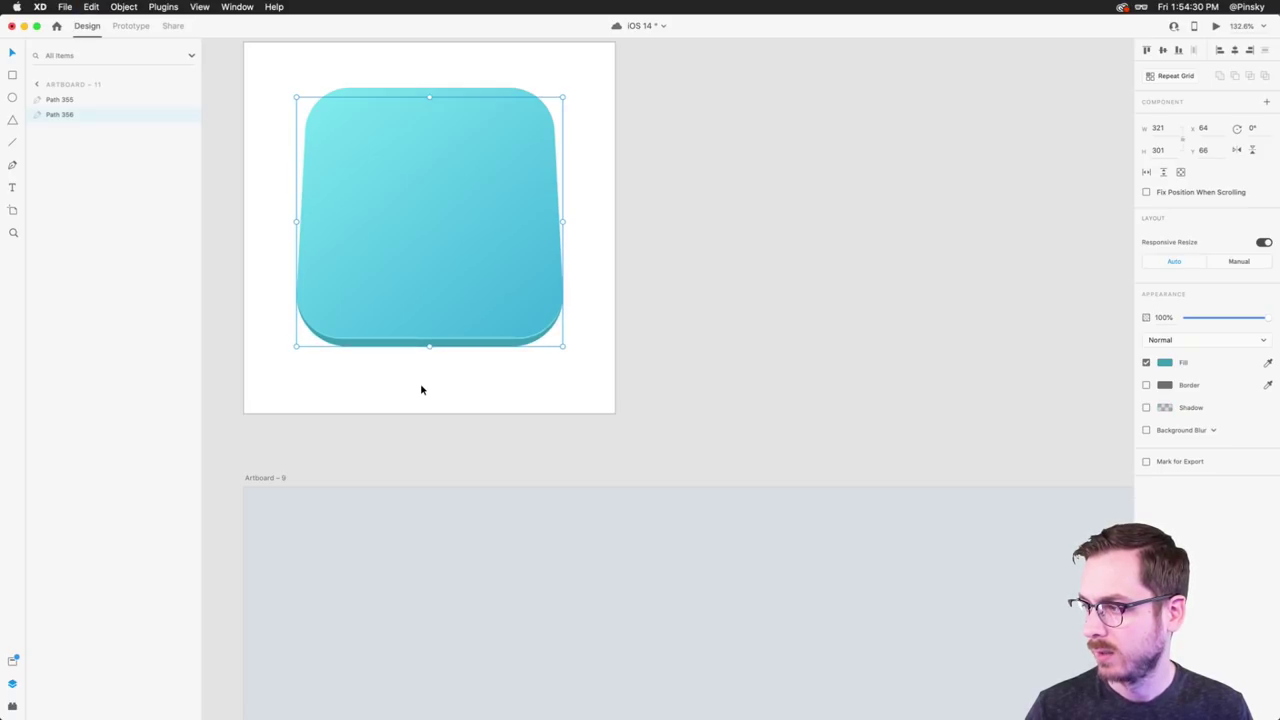
- Duplicate the teal back shape, send the copy behind it, shrink it to about 298 × 279 and move it down to about Y 107
key(super+d)
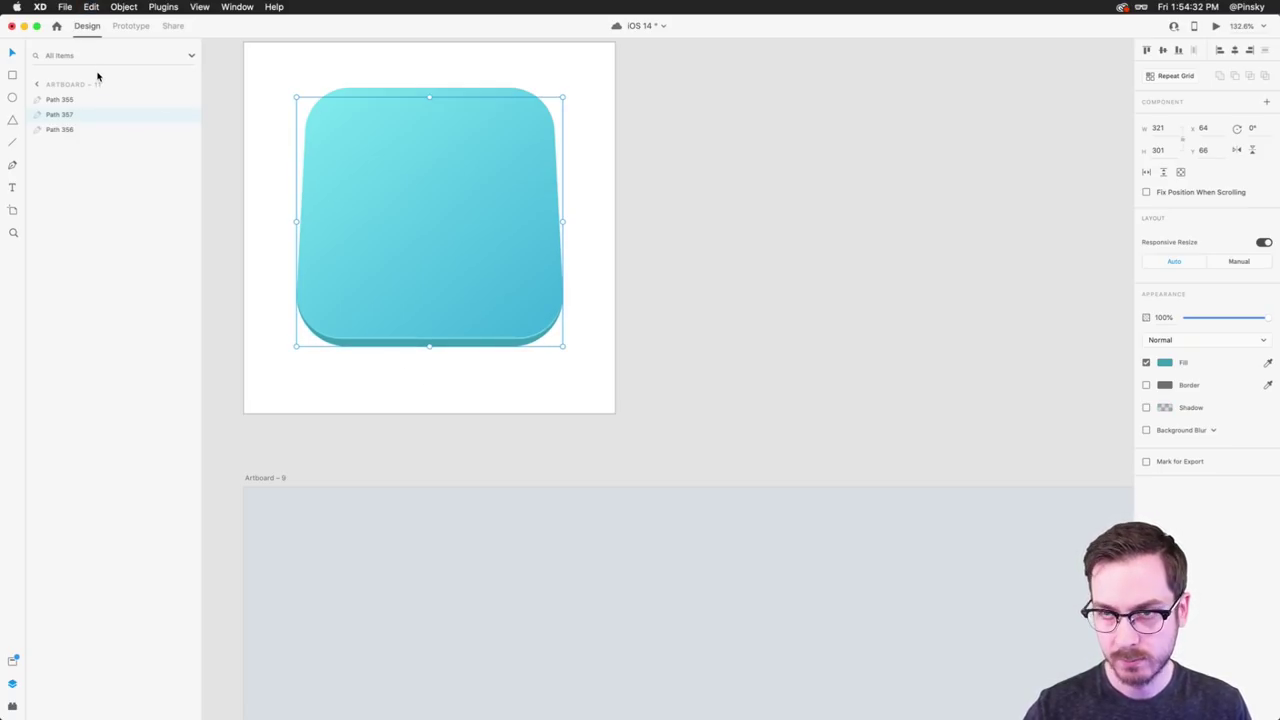
drag(562, 98, 551, 106)
key(shift+Down)
key(shift+Down)
key(shift+Down)
key(shift+Up)
key(shift+Down)
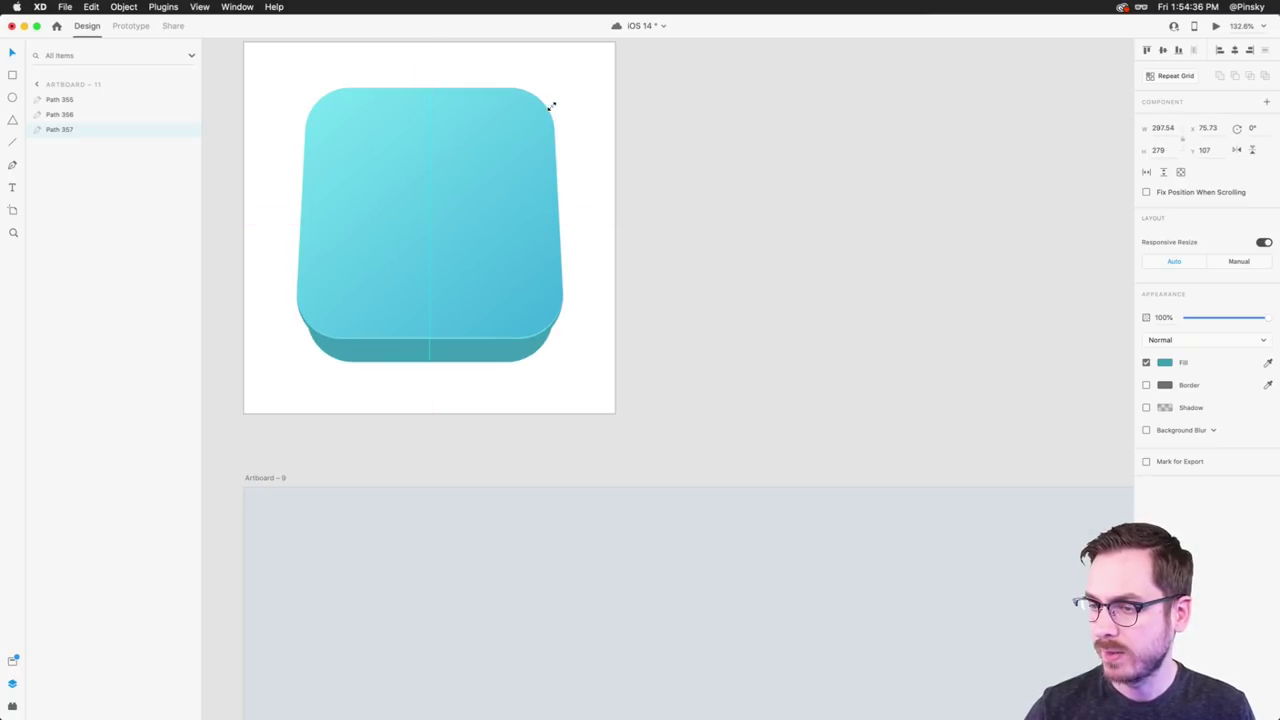
- Apply an Object Blur of 15 to the rearmost teal copy and shrink it around its center to about 278 × 260
click(1211, 431)
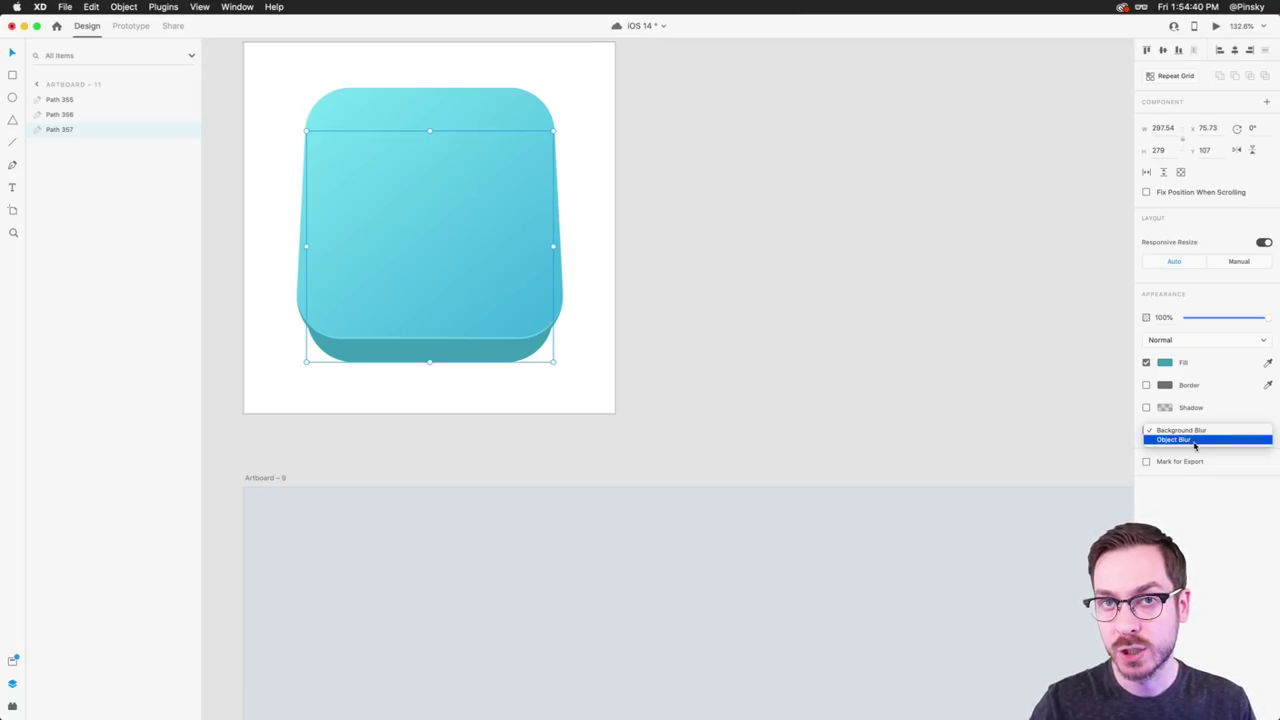
click(1194, 441)
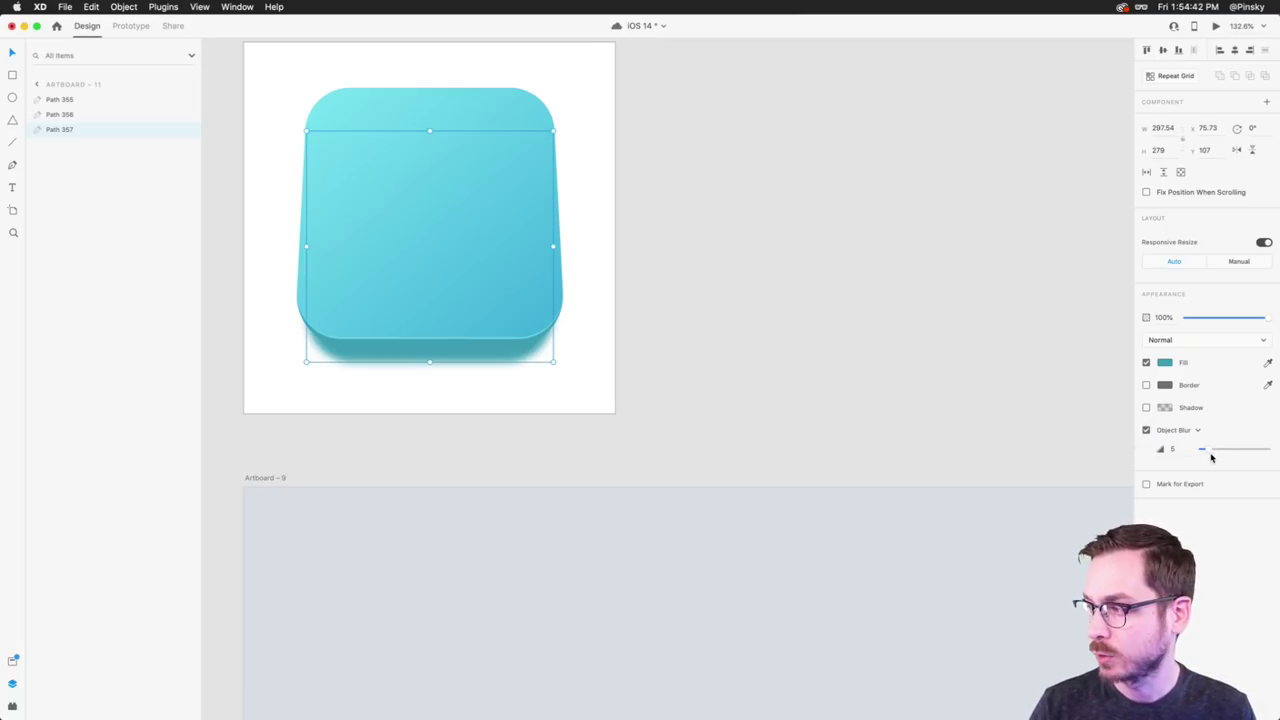
drag(1215, 450, 1224, 450)
key(alt)
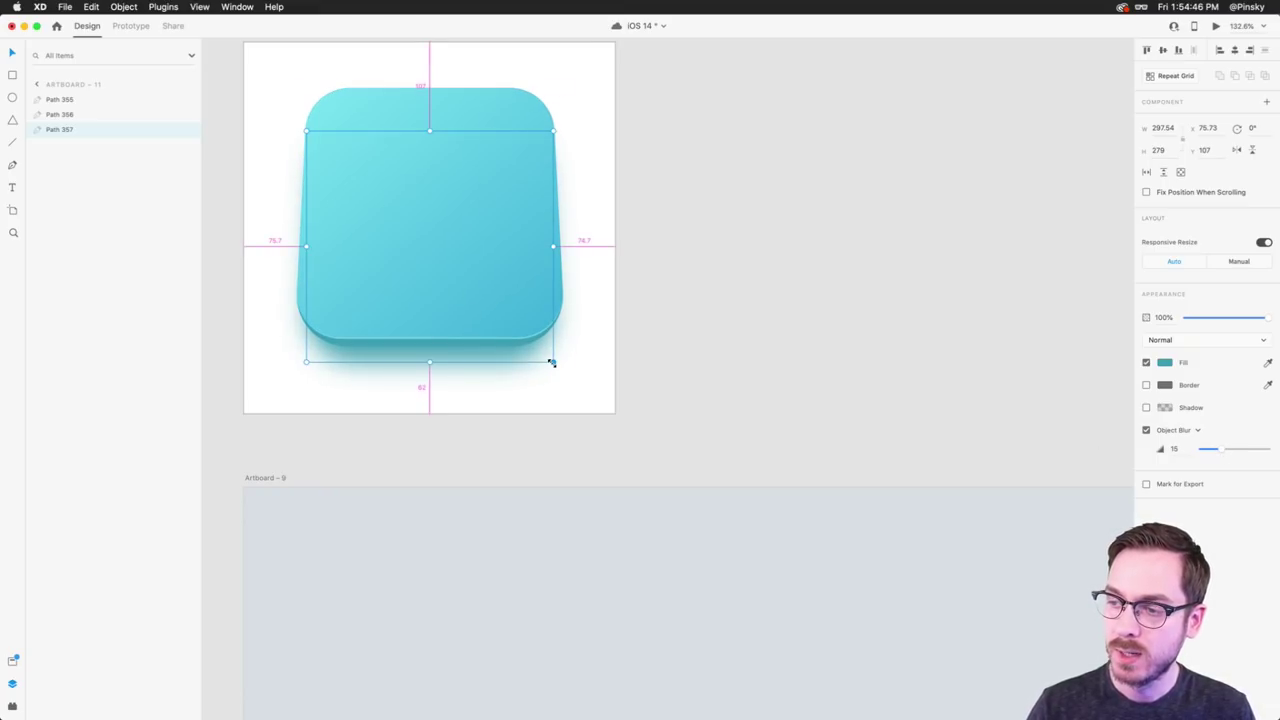
drag(552, 363, 545, 354)
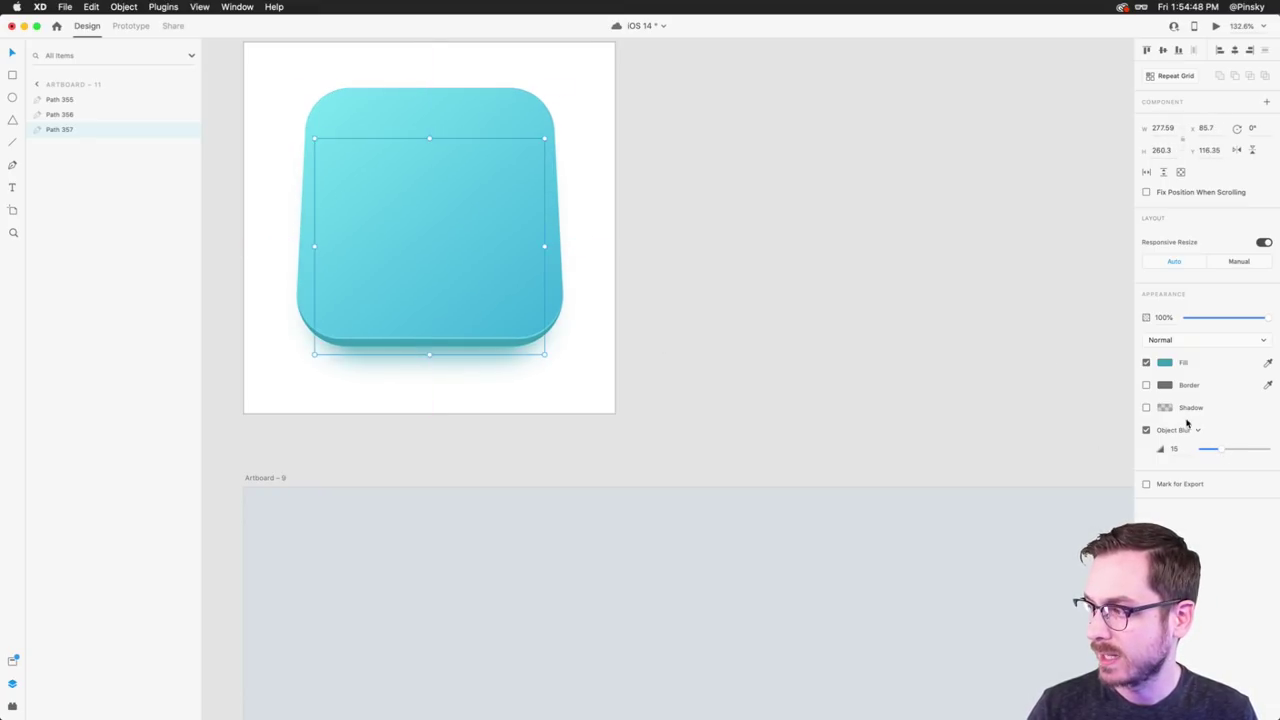
- Recolor the blurred shape's fill from teal to a brighter sky blue
click(1164, 366)
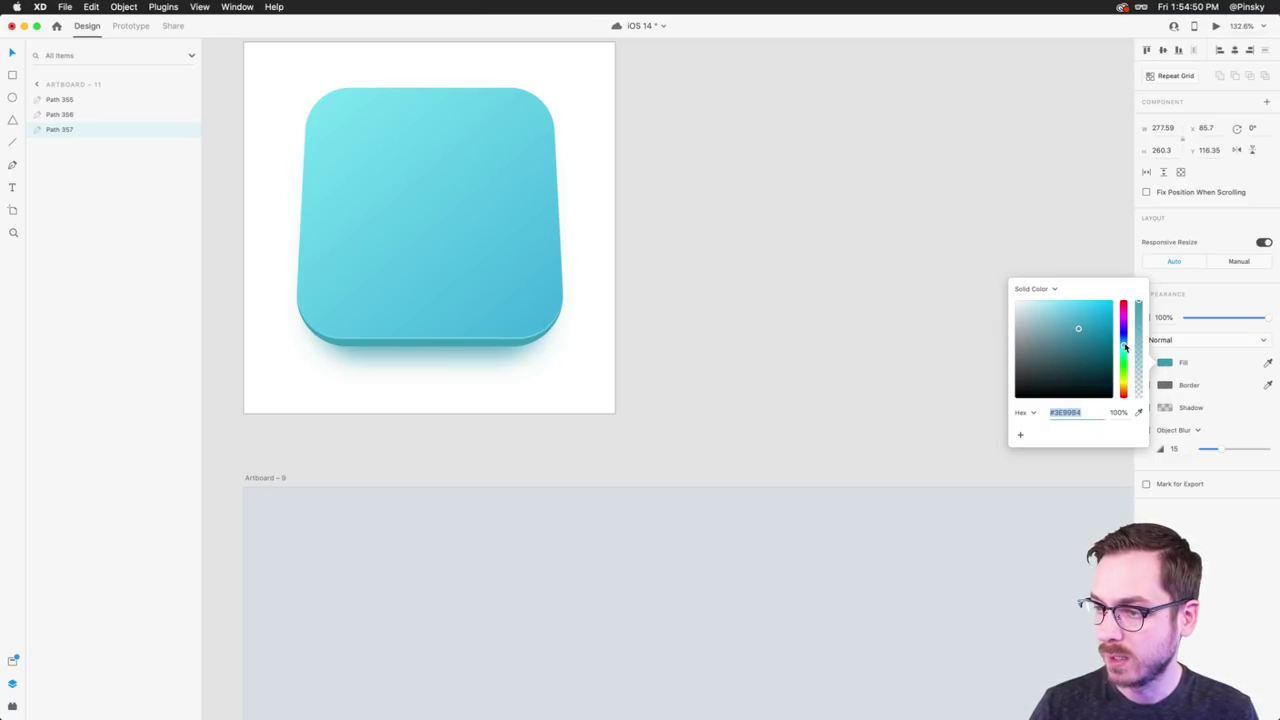
click(1124, 350)
click(1084, 314)
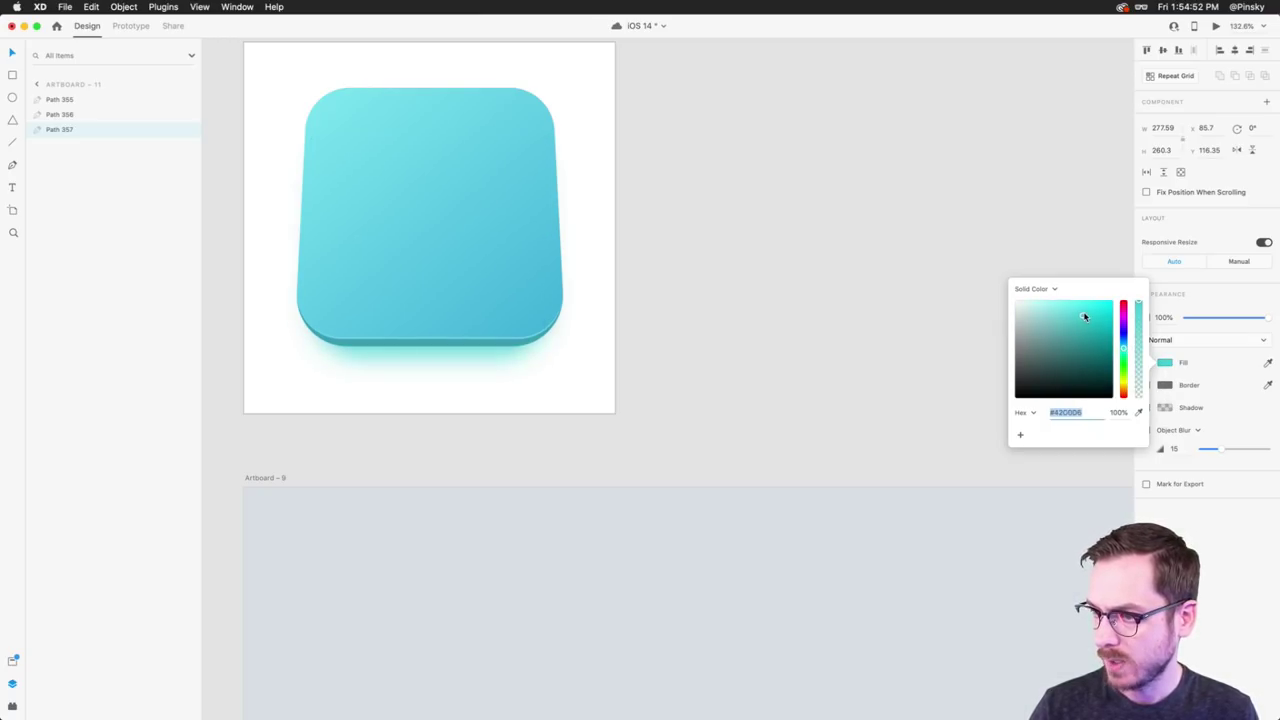
drag(1126, 343, 1123, 347)
click(1271, 286)
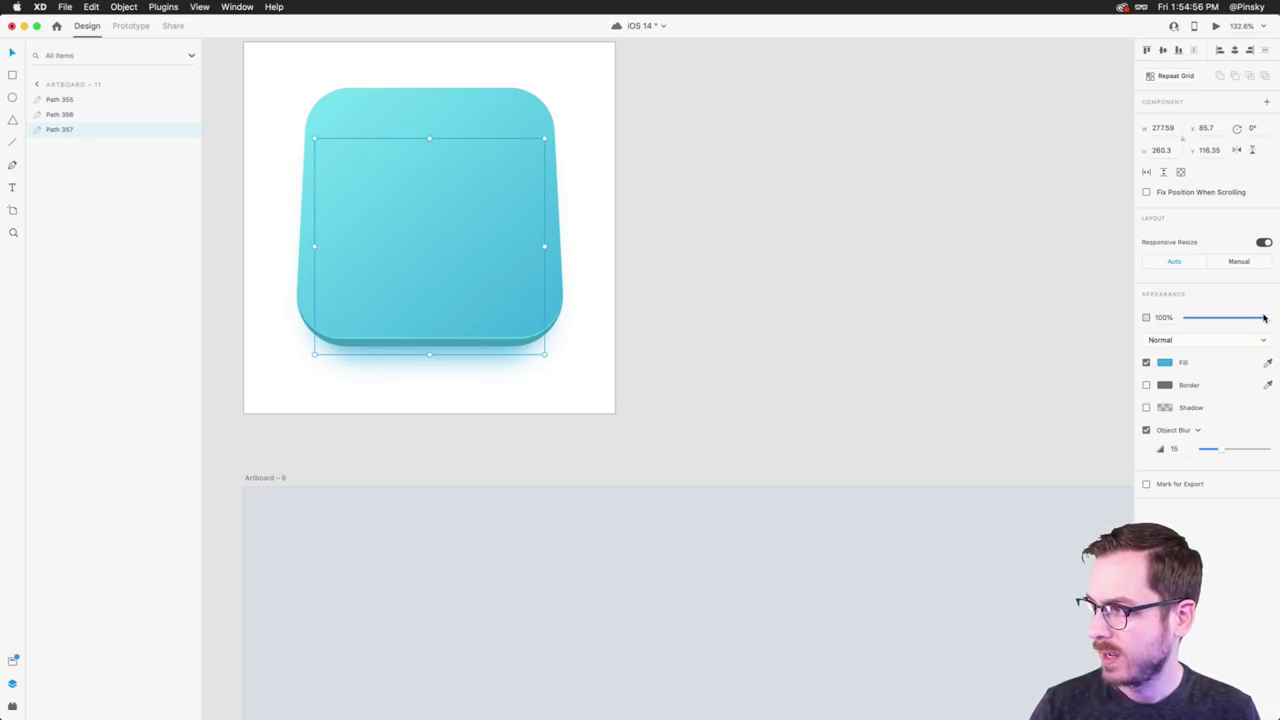
- Lower the blurred shape's opacity to 58% and move it down to about Y 136
drag(1263, 317, 1234, 318)
key(Return)
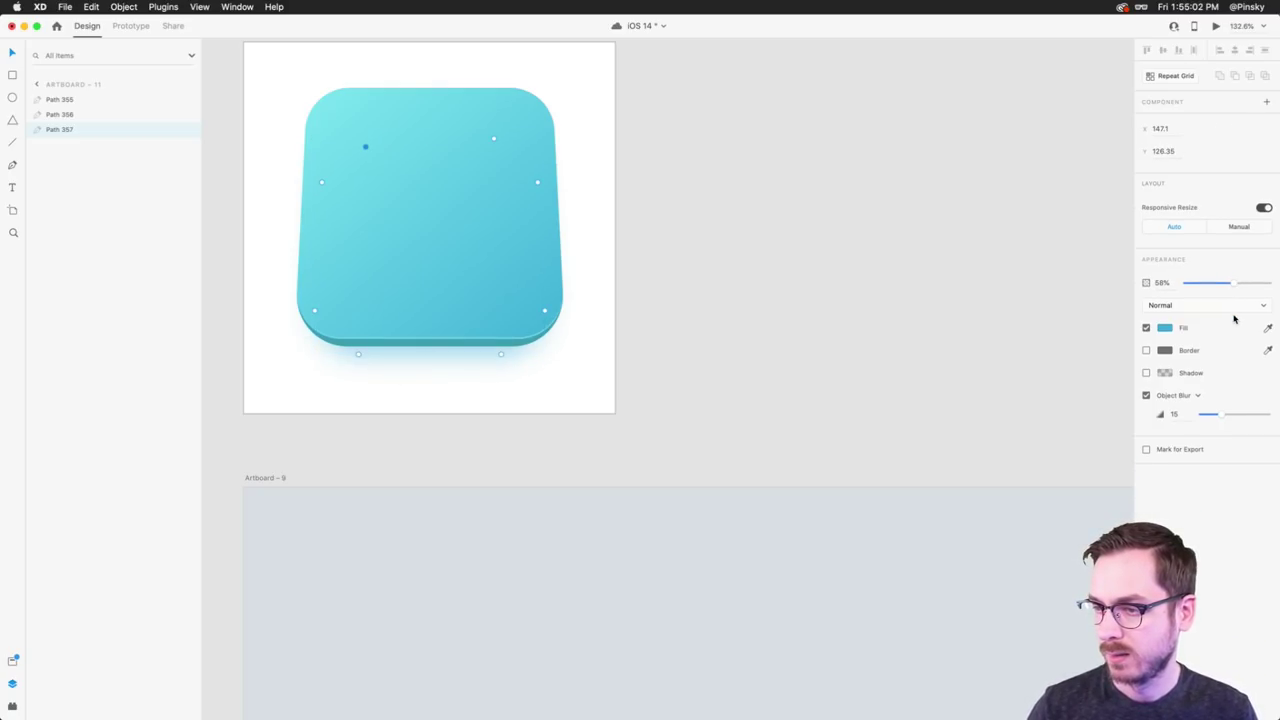
key(Escape)
key(shift+Down)
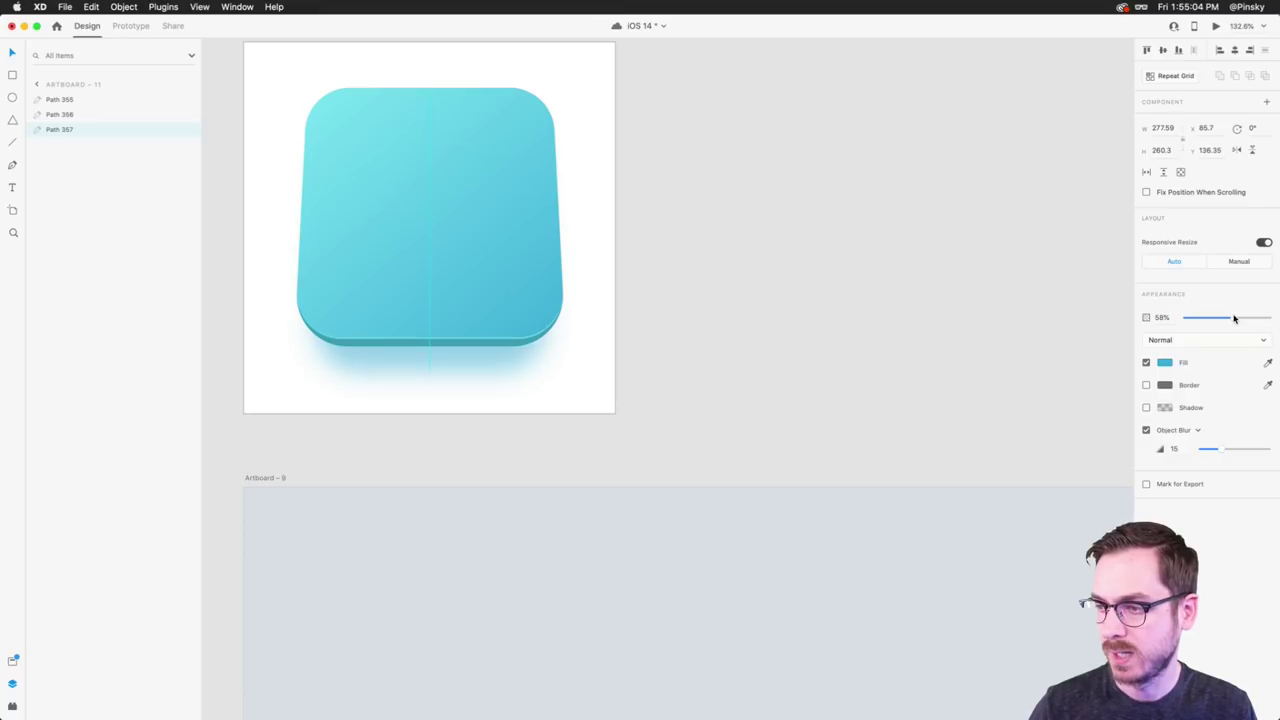
- Change the blurred shape's fill to a linear gradient with the same sky blue at both stops
click(1164, 362)
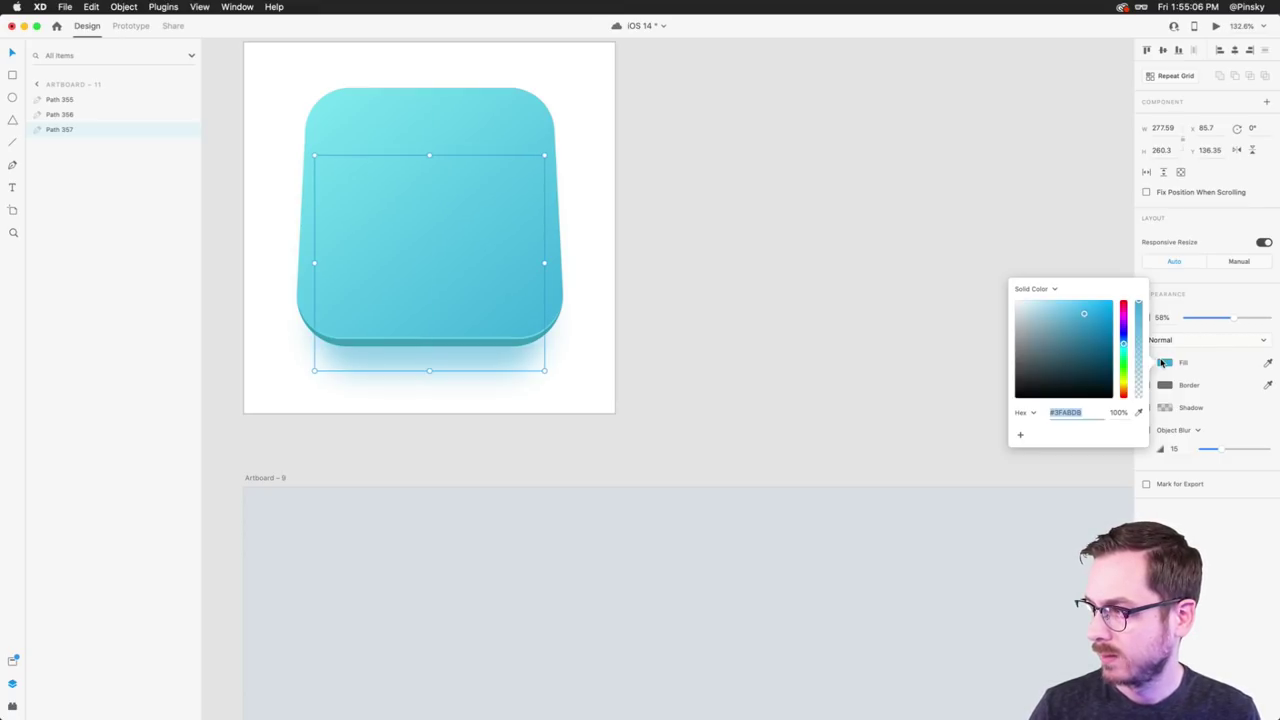
click(1037, 289)
click(1040, 298)
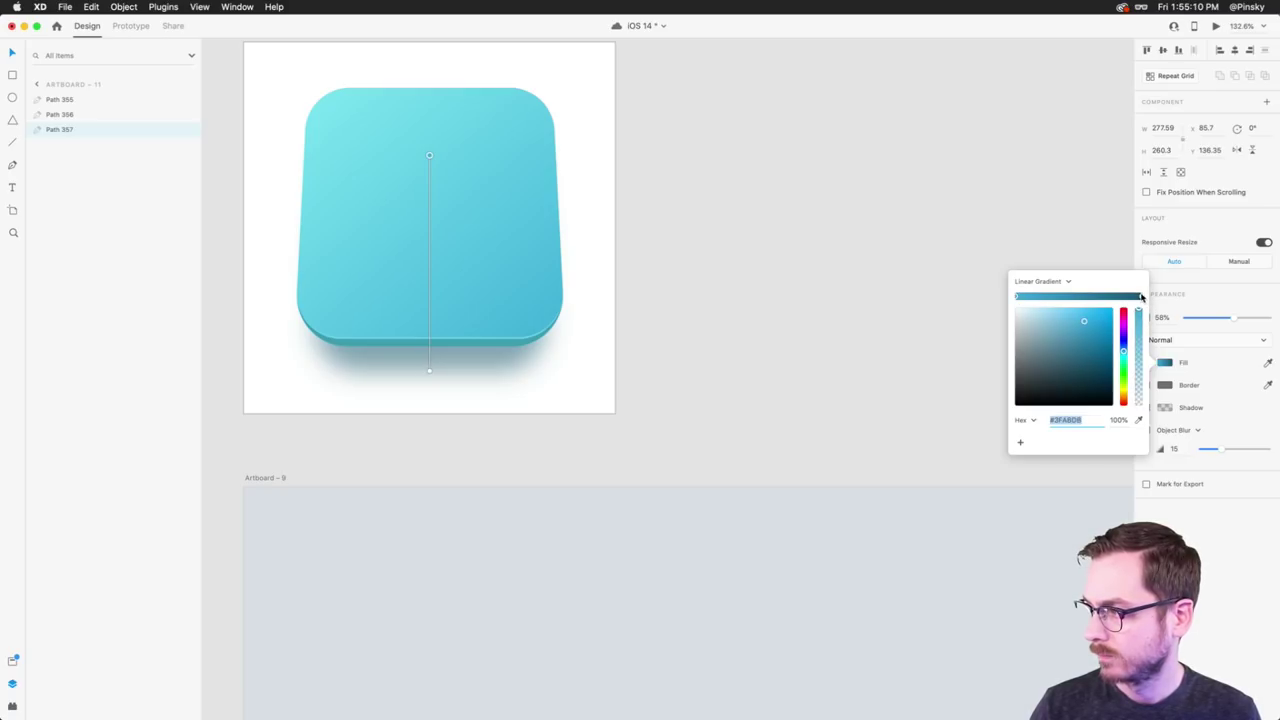
click(1017, 297)
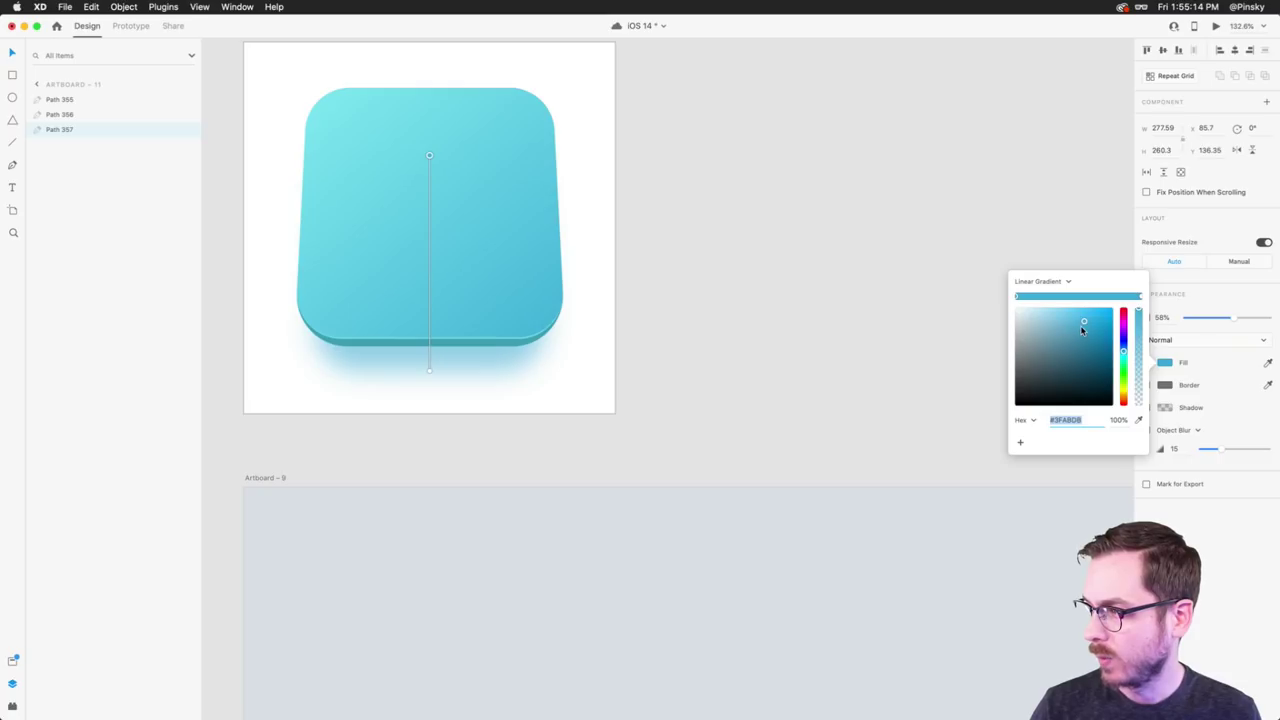
click(1085, 321)
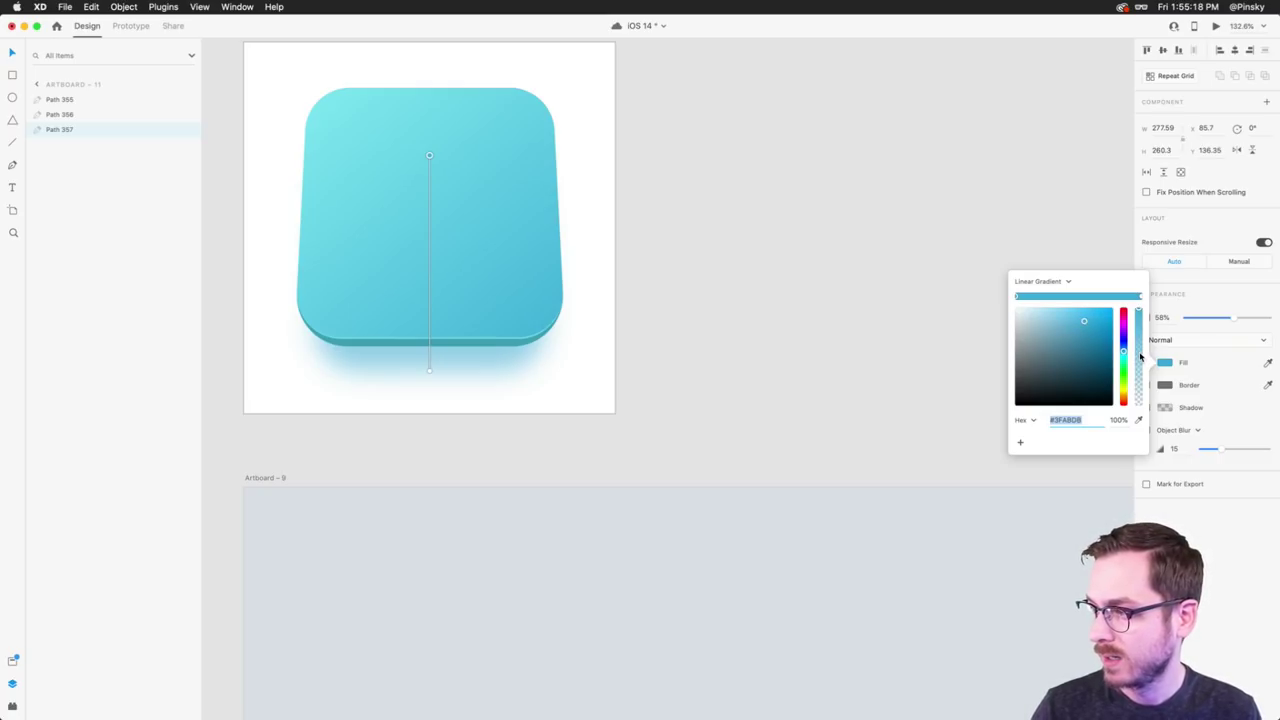
- Set the gradient's first stop to darker blue #2C7CA0 at 33% opacity and move its start down near the front shape's lower edge
mouse_move(1137, 355)
mouse_down()
mouse_move(1142, 408)
mouse_move(1154, 276)
mouse_up()
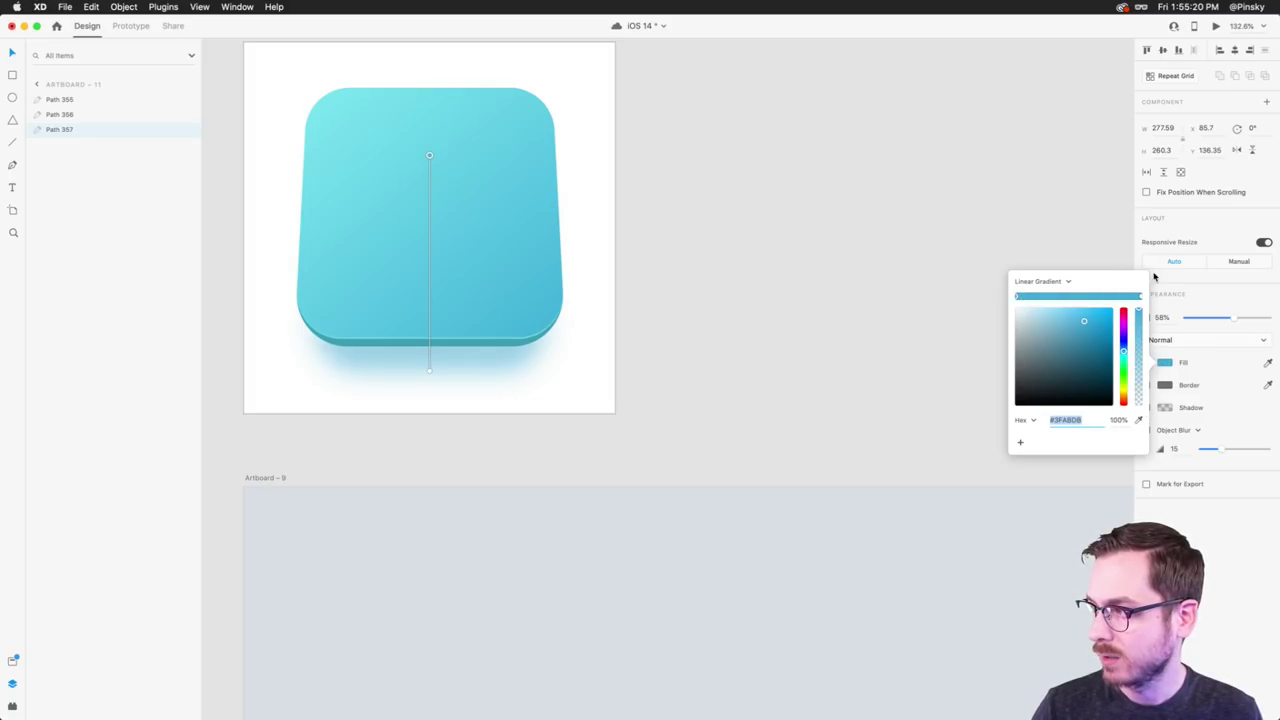
mouse_move(1085, 322)
mouse_down()
mouse_move(1085, 343)
mouse_move(1138, 372)
mouse_up()
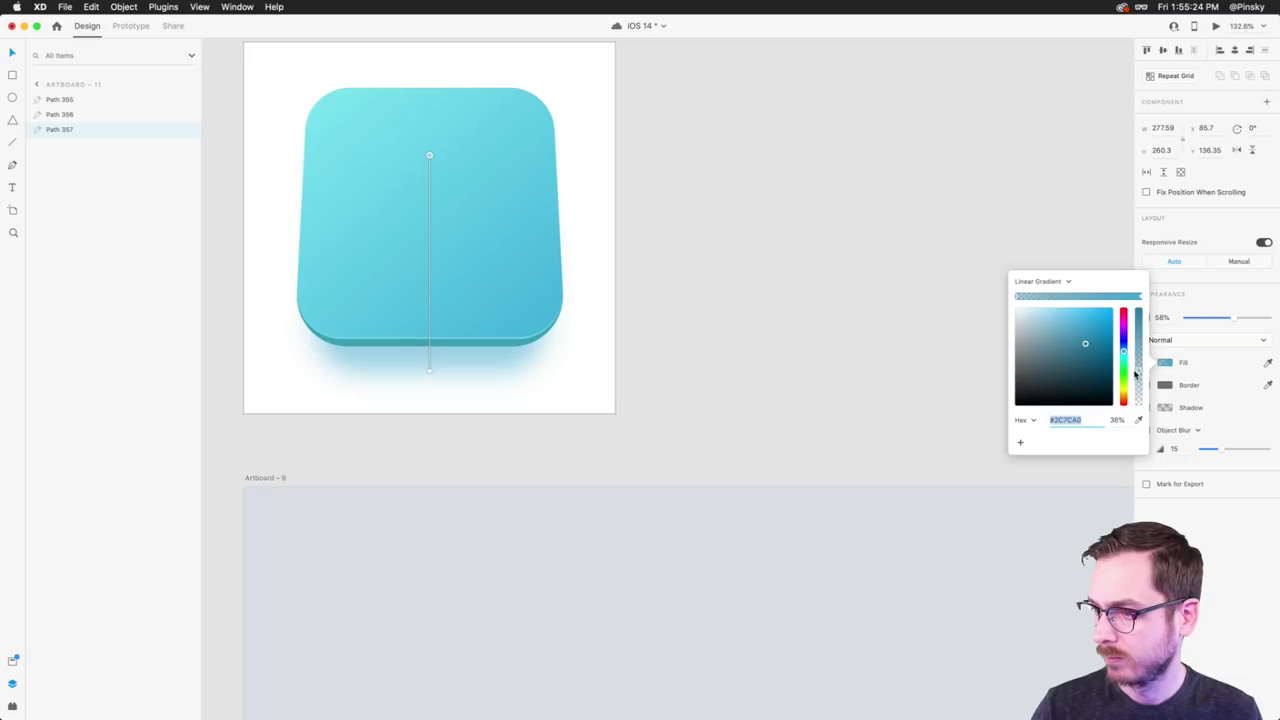
drag(431, 157, 429, 313)
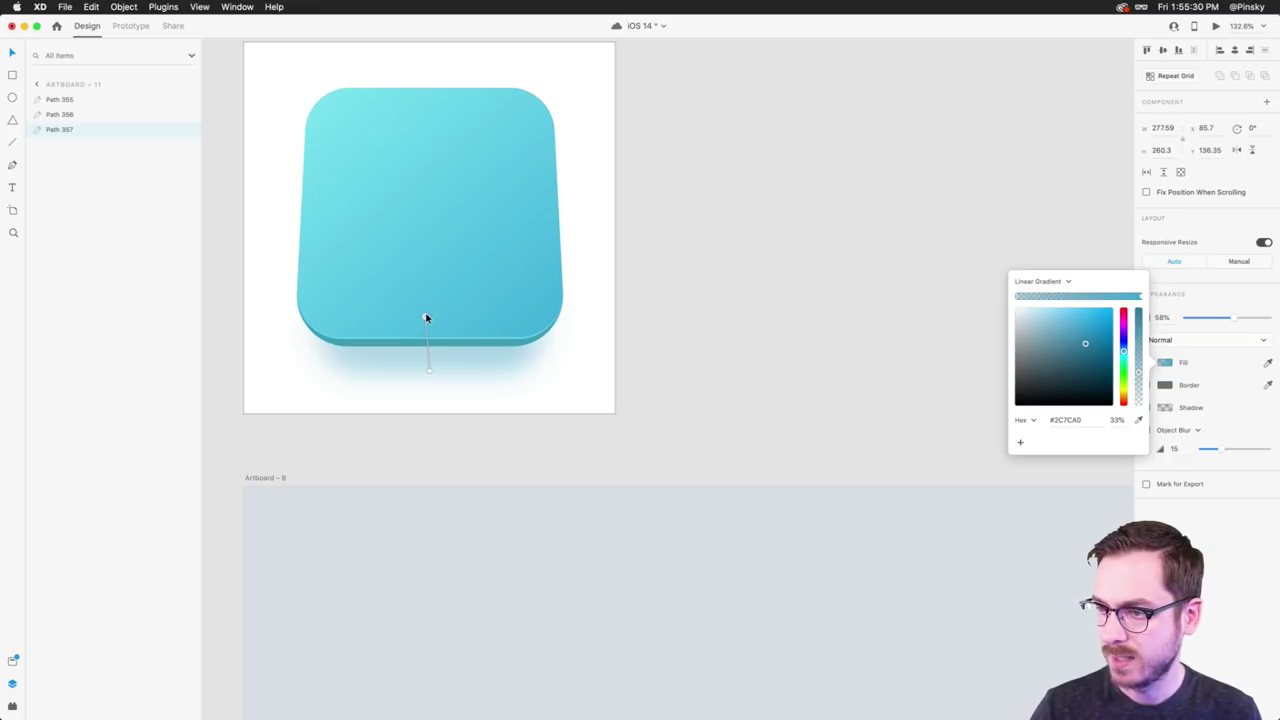
- Deselect the shadow shape, zoom out to view the finished icon, and save the document
click(654, 289)
scroll(655, 291, down, 3)
scroll(656, 292, up, 1)
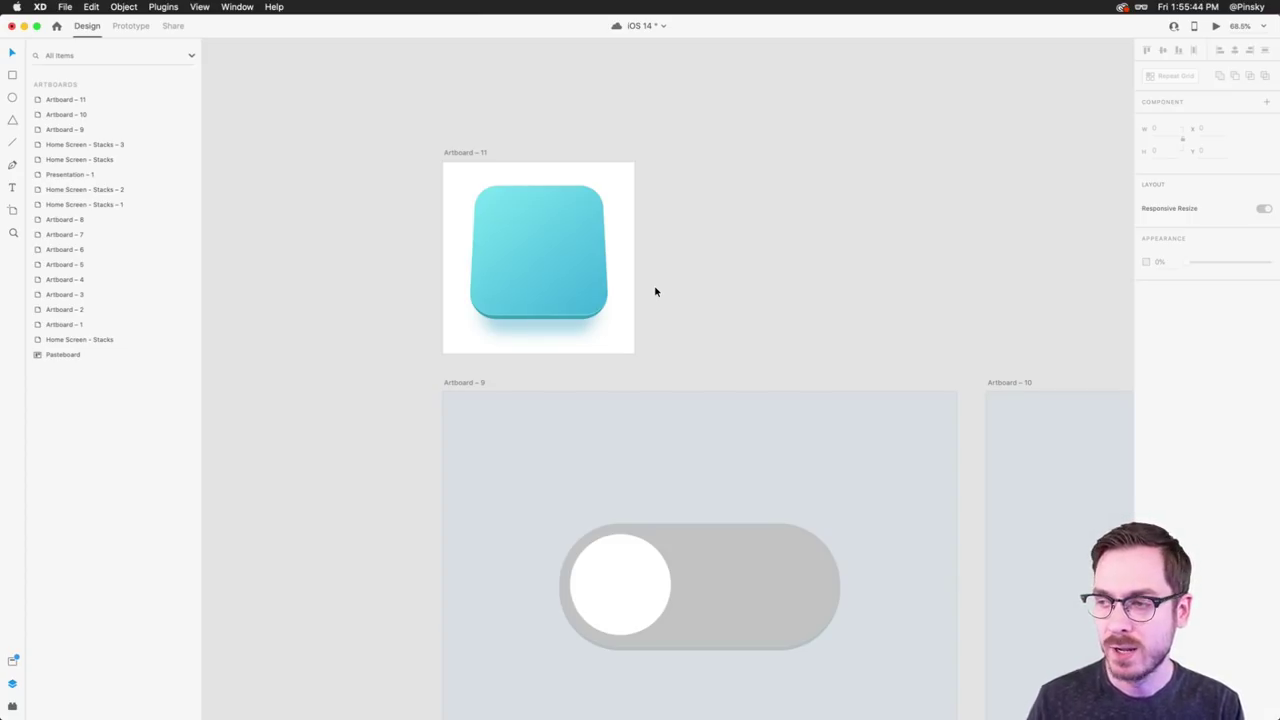
key(cmd+s)
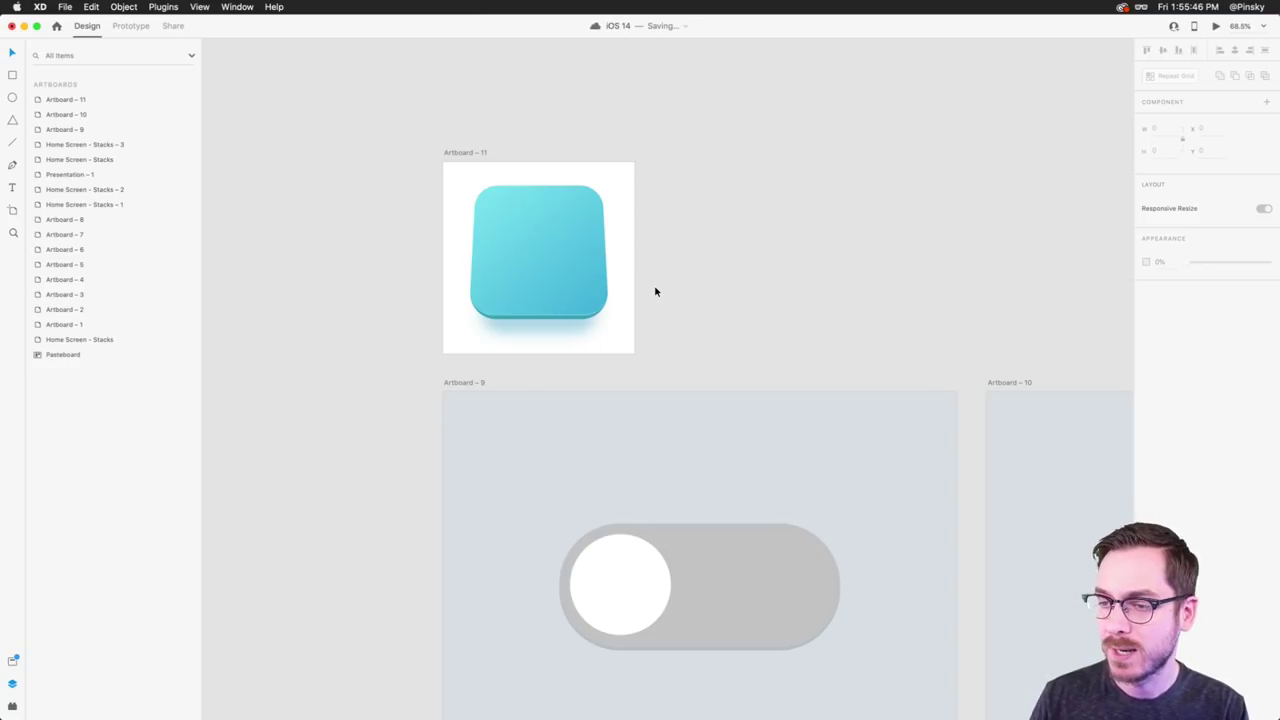